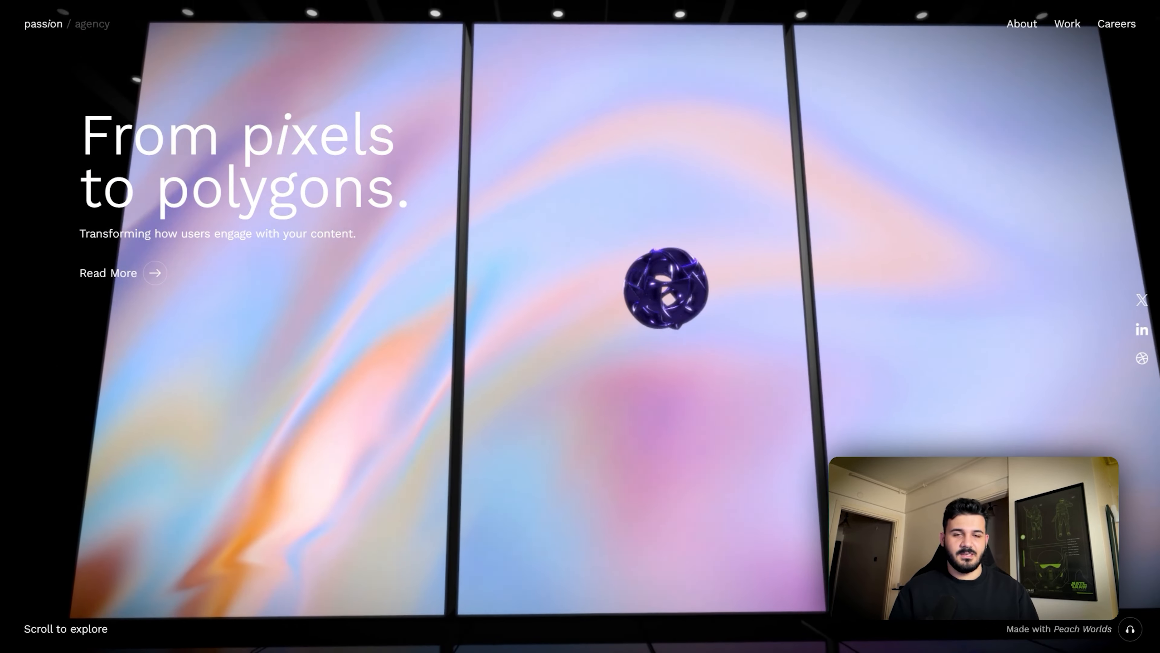
scroll(580, 320, "down", 5)
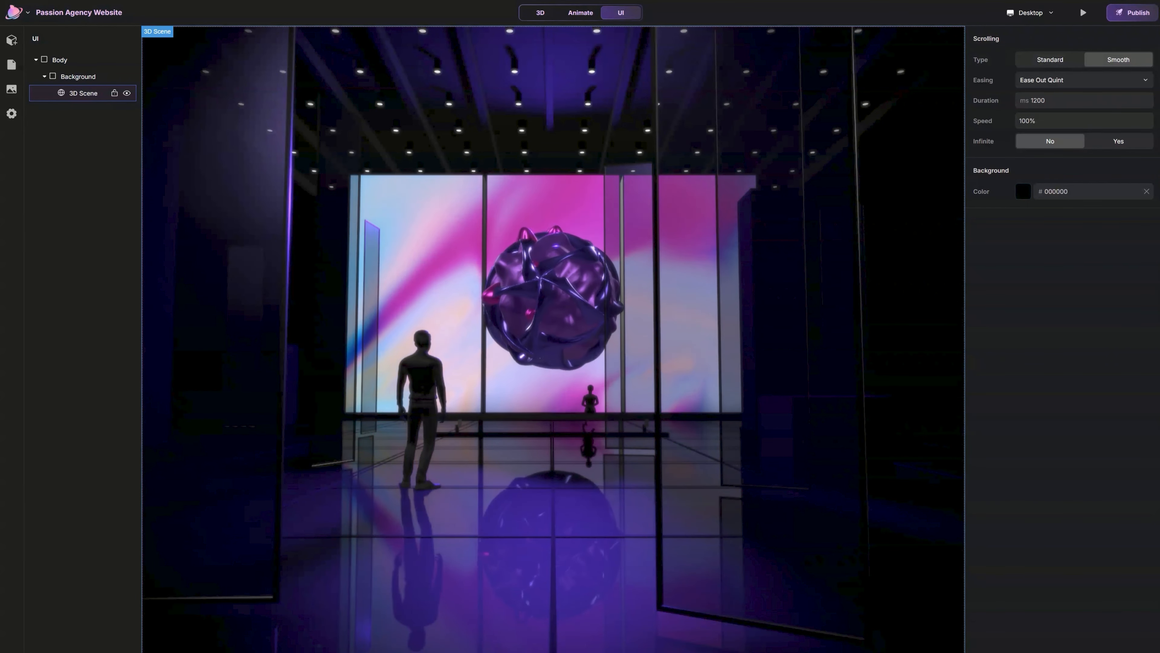
- Add a Block element and a Columns element to the page body
left_click(30, 53)
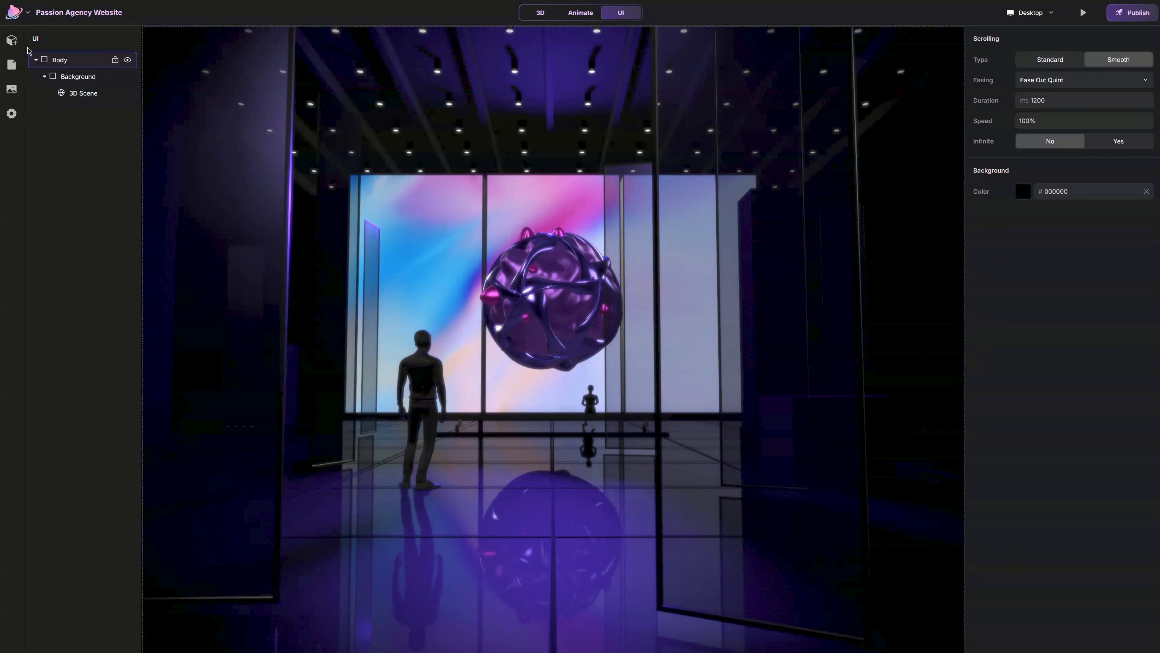
left_click(13, 41)
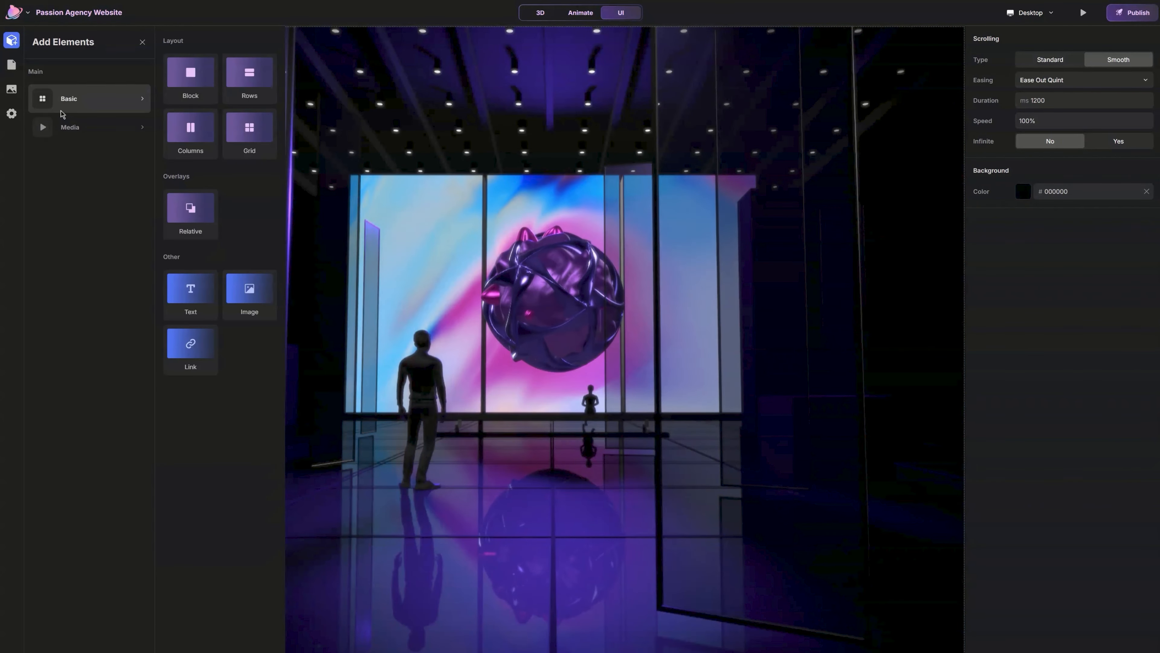
left_click(199, 88)
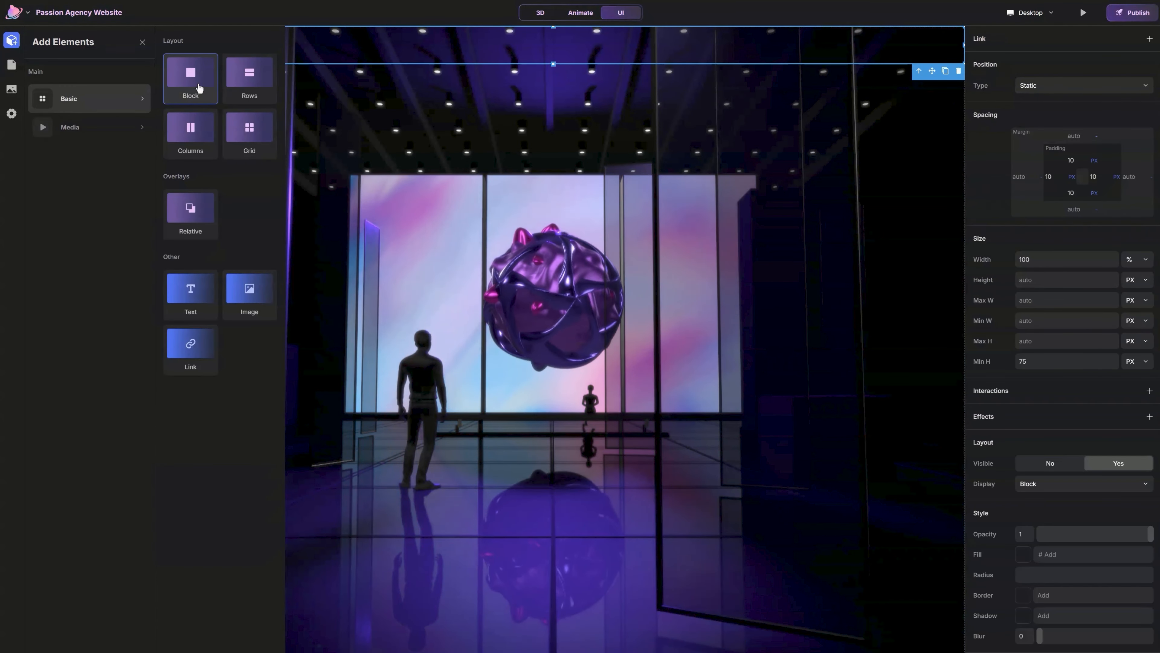
left_click(202, 138)
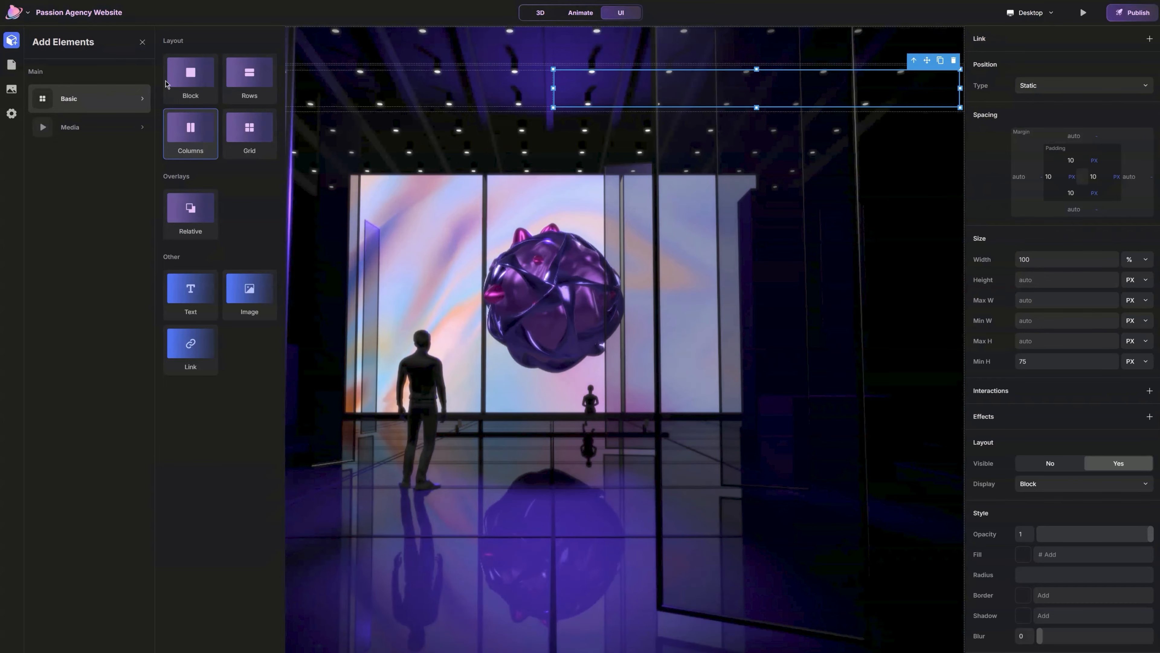
- Delete the two default blocks inside the Columns element
left_click(66, 150)
key("Delete")
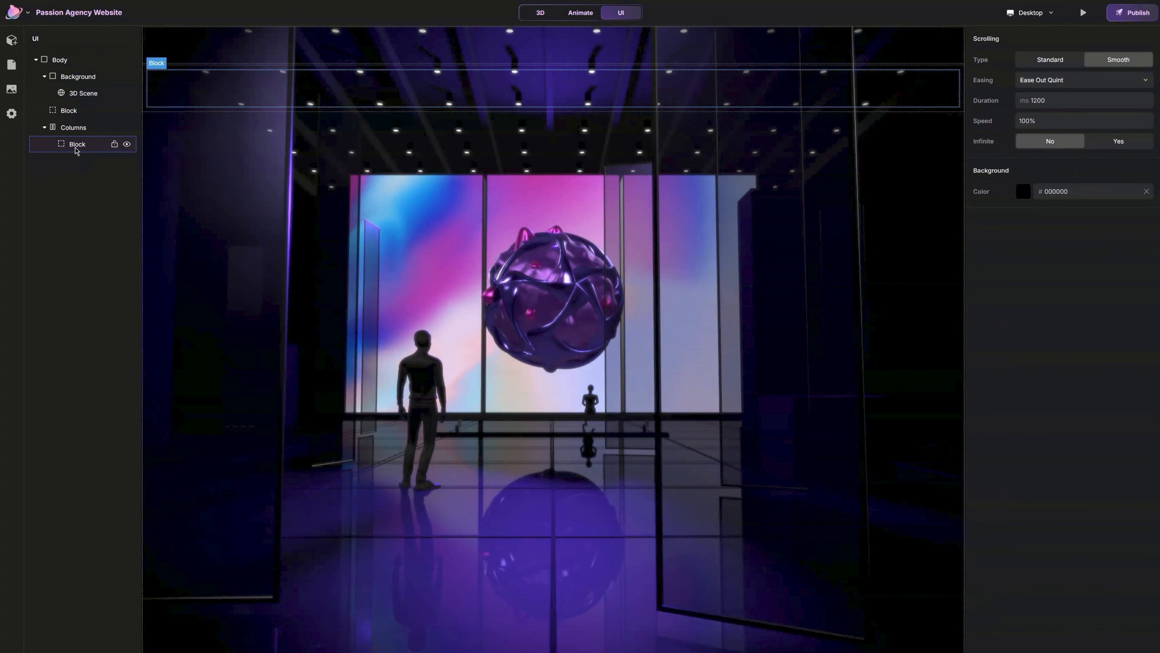
left_click(75, 150)
key("Delete")
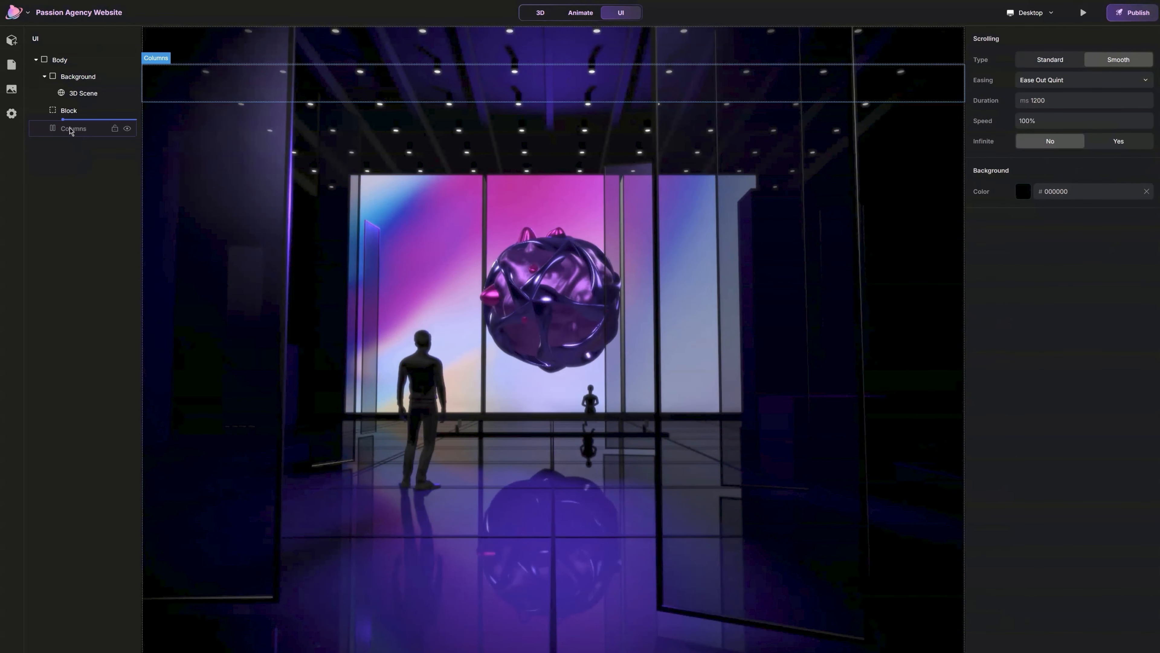
- Nest the Columns element inside the block and rename that block Navbar
left_click_drag(69, 128, 70, 111)
double_click(83, 112)
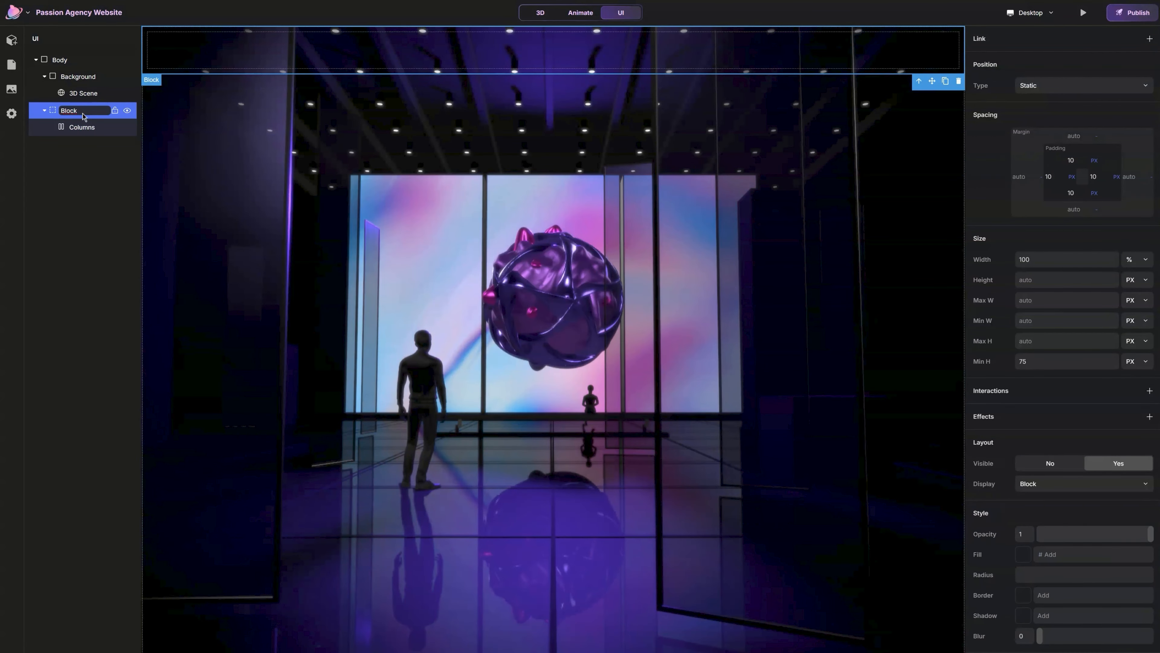
type("Navbar")
key("Return")
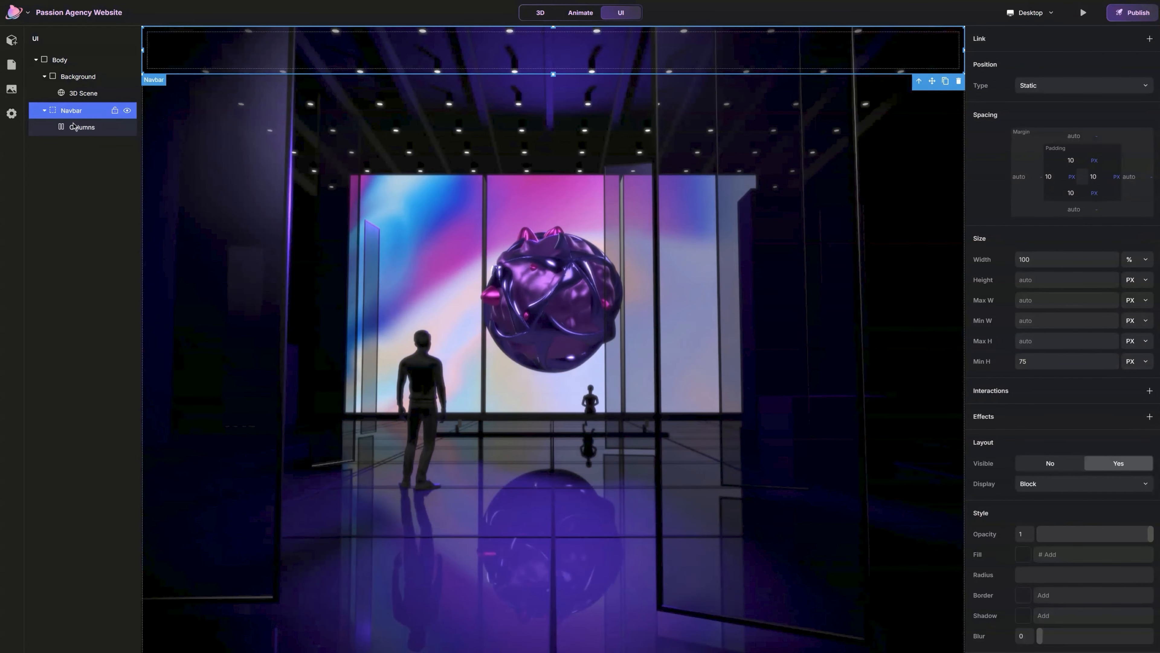
- Rename the Columns element inside the Navbar as Wrapper
double_click(82, 128)
type("Wrapper")
key("Return")
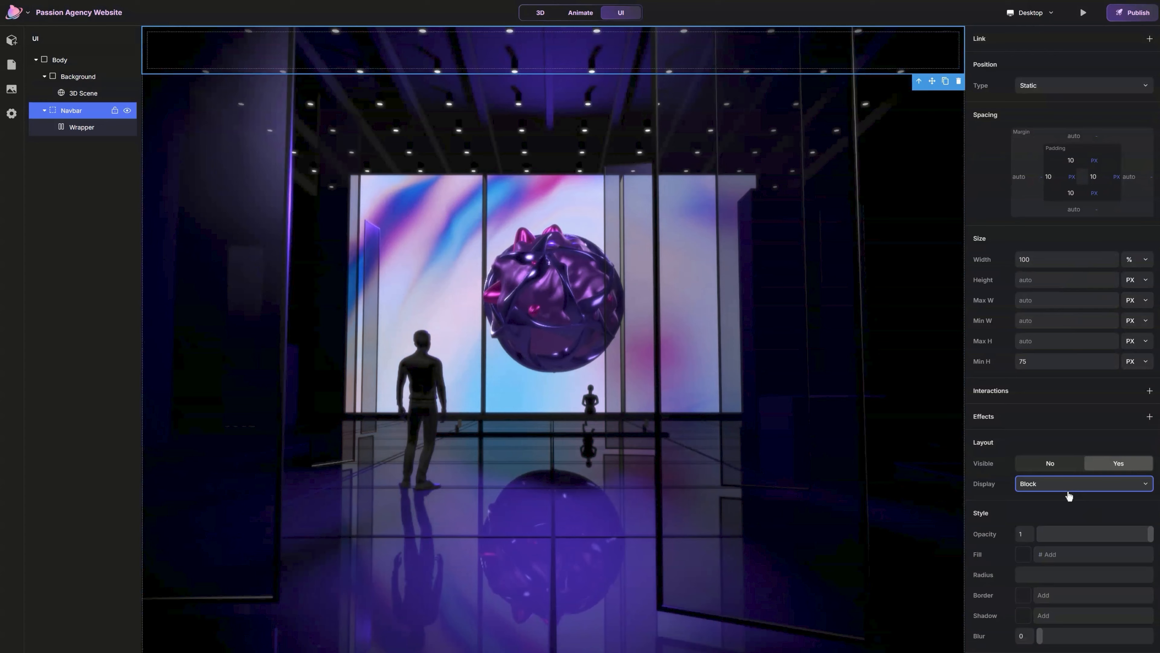
- Set the Navbar's display to Flex with a horizontal direction
left_click(1065, 511)
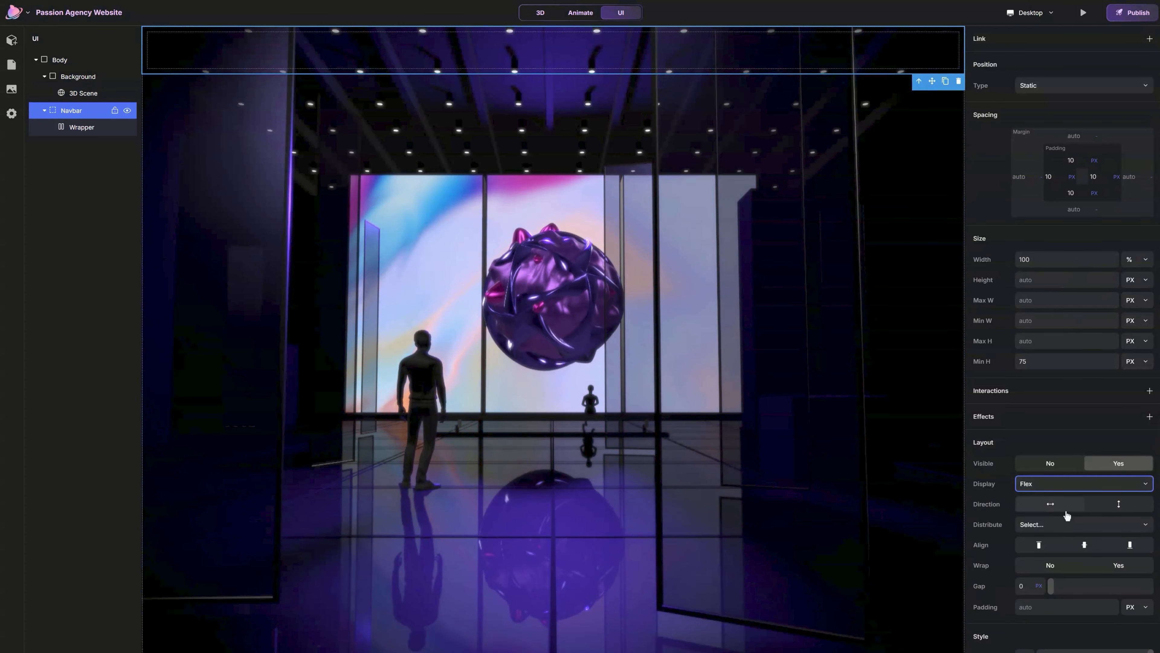
left_click(1076, 509)
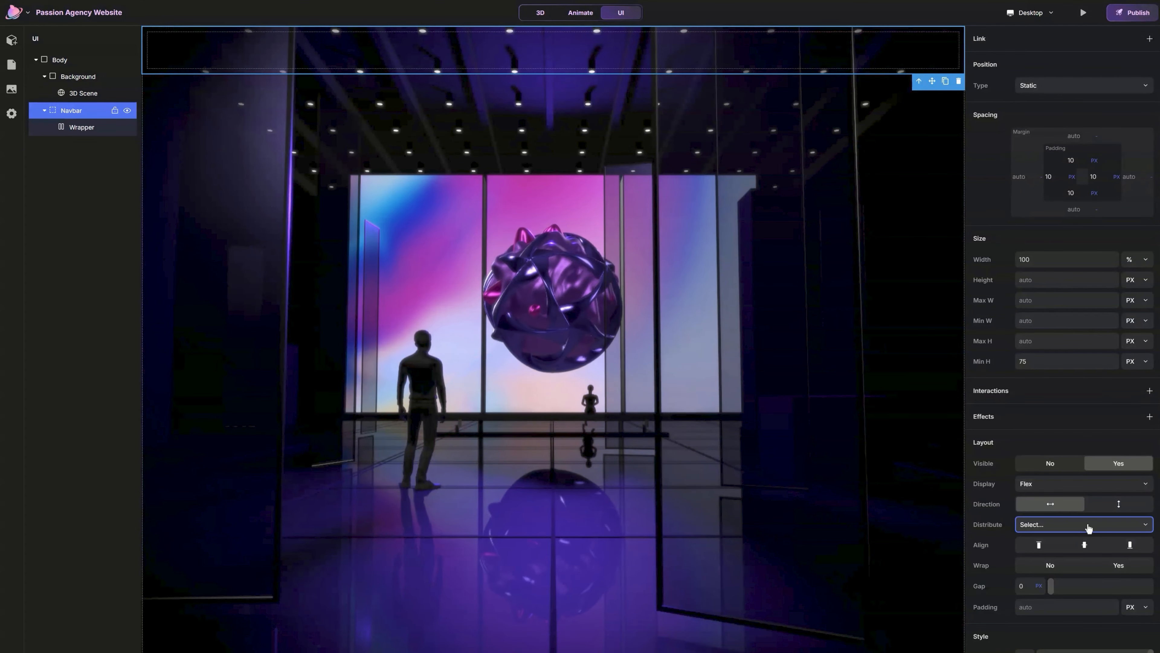
- Set the Wrapper's maximum width to 1440 px
left_click(84, 127)
left_click(1039, 301)
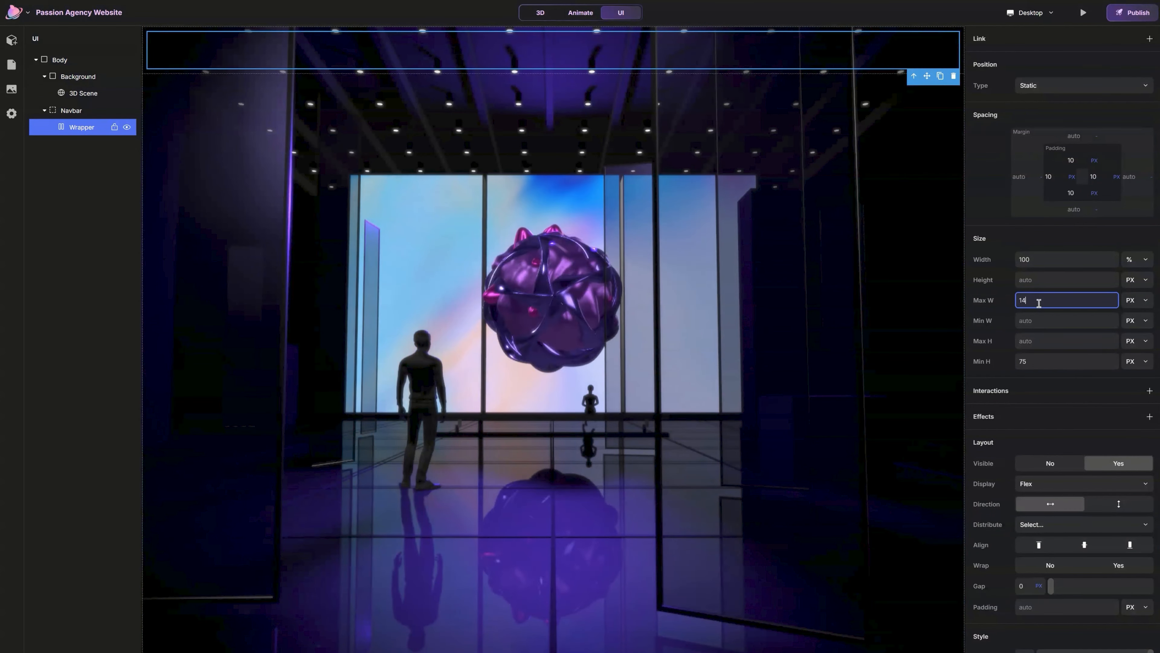
type("1440")
key("Return")
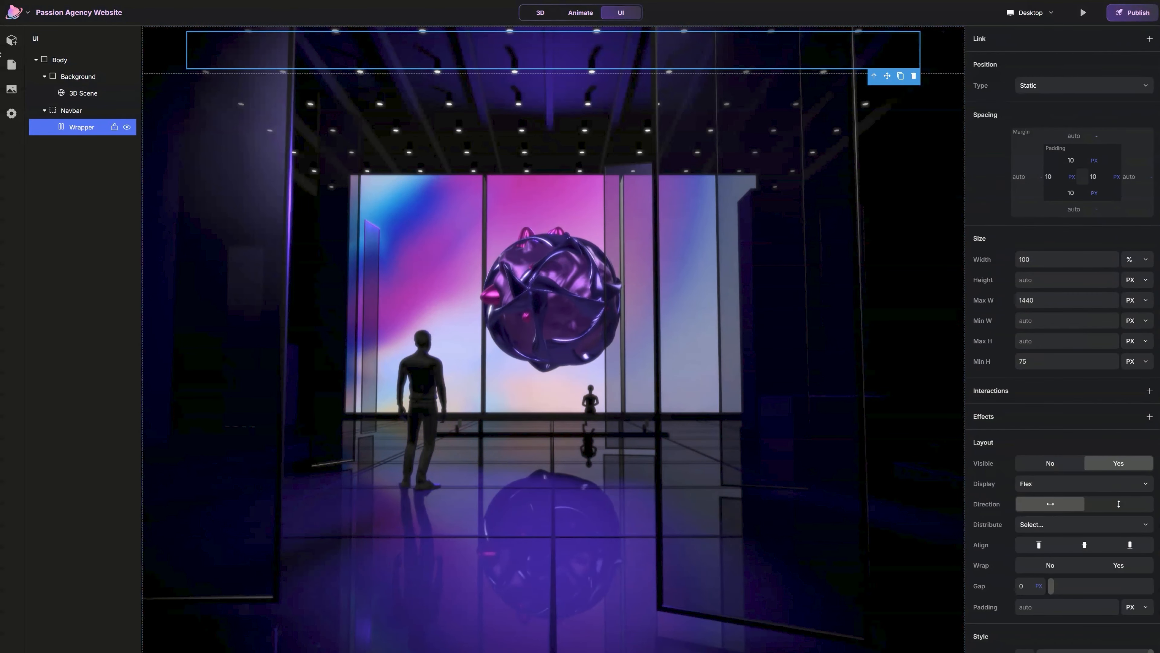
- Add a Text element and another Block element to the page
left_click(13, 42)
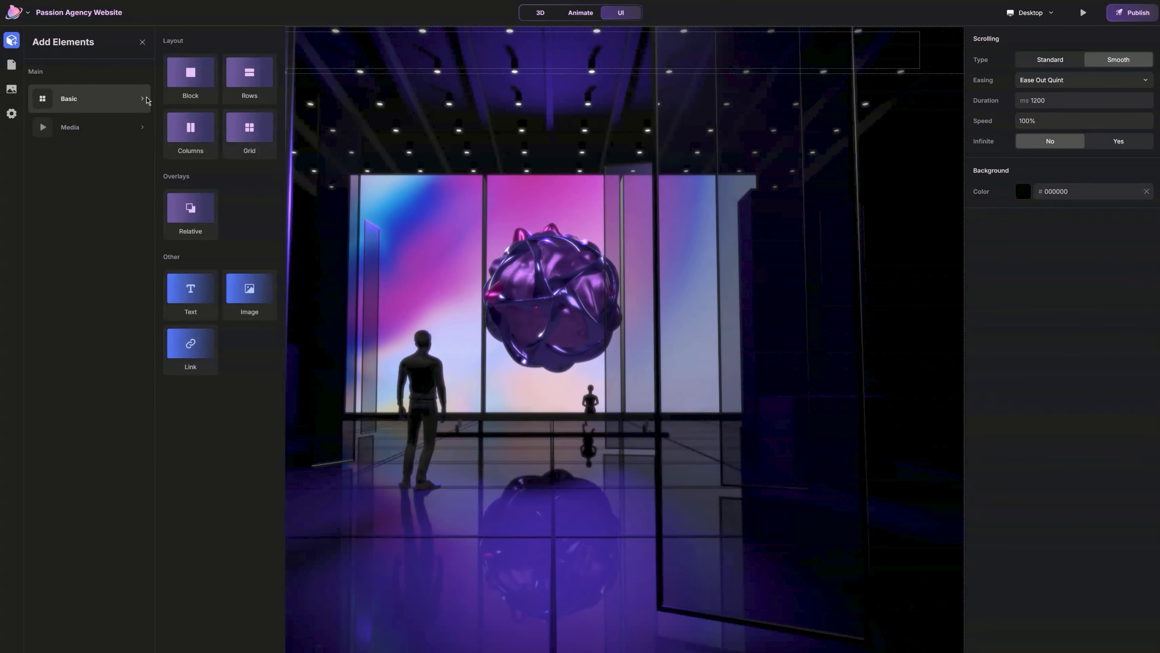
left_click(193, 287)
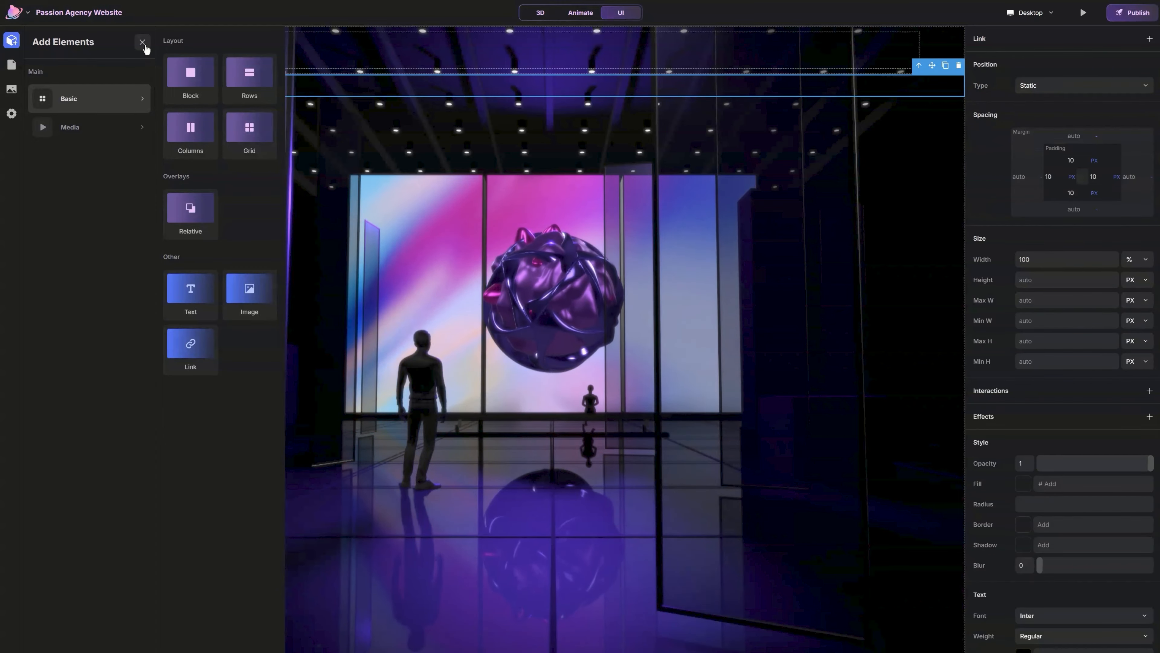
left_click(190, 73)
left_click(142, 43)
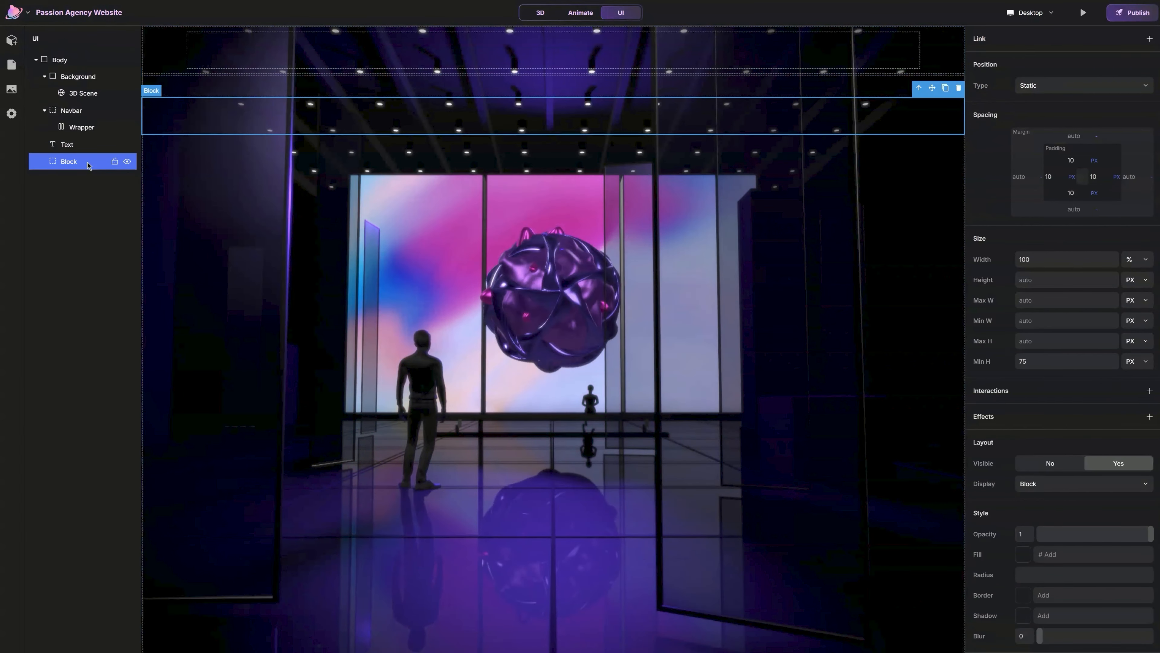
- Nest the Text element inside the new block and place that block inside the Wrapper
left_click(71, 149)
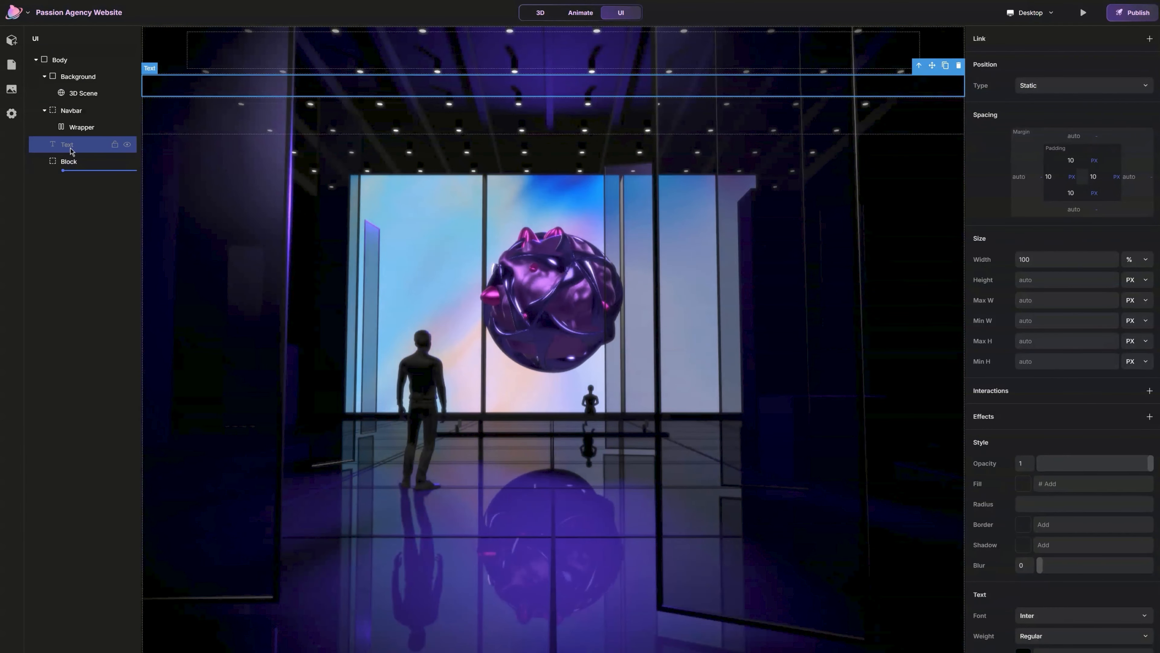
mouse_move(70, 150)
left_mouse_down()
mouse_move(72, 161)
mouse_move(86, 146)
left_mouse_up()
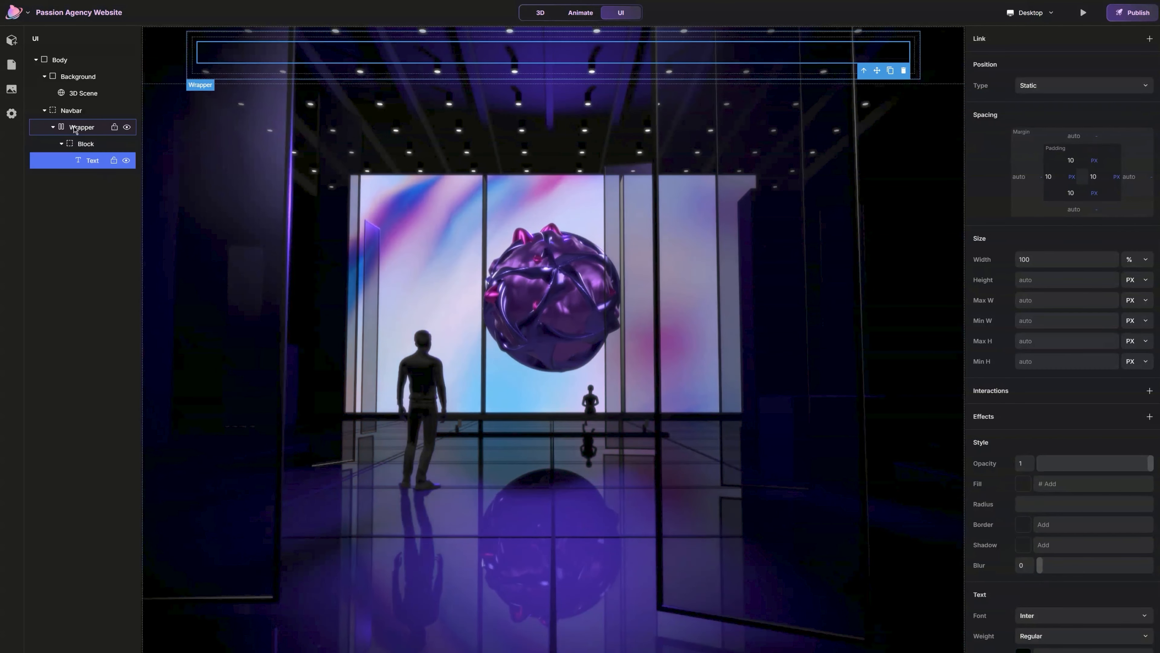
- Clear the minimum height of both the block inside the Wrapper and the Wrapper itself
left_click(86, 146)
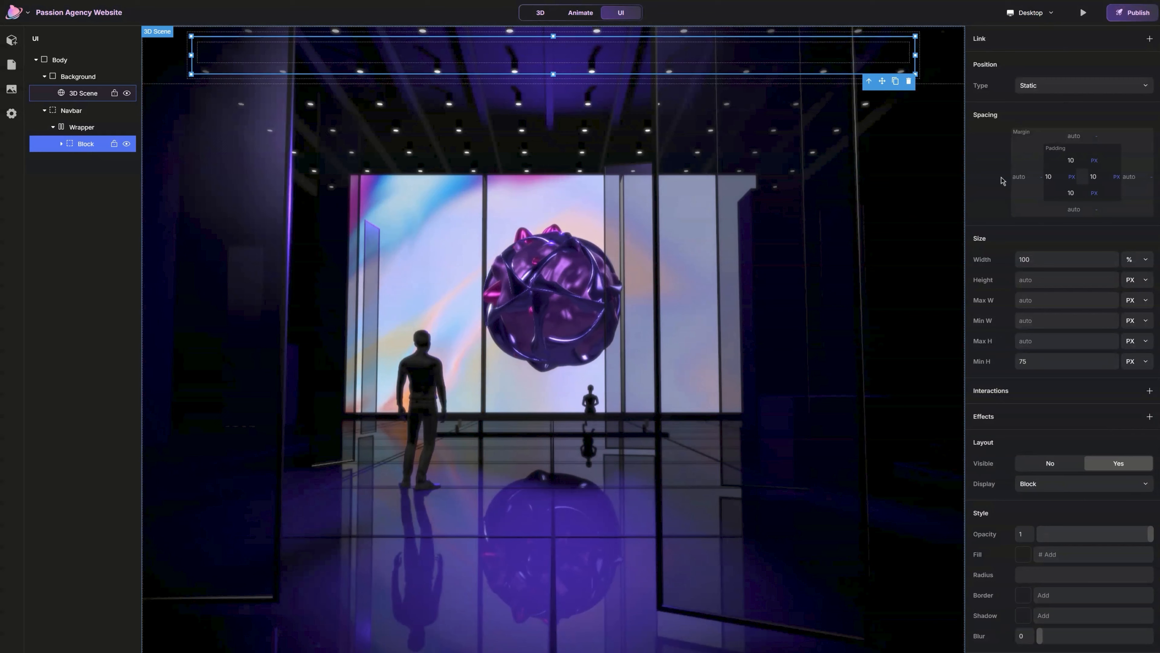
left_click(1034, 360)
type("75")
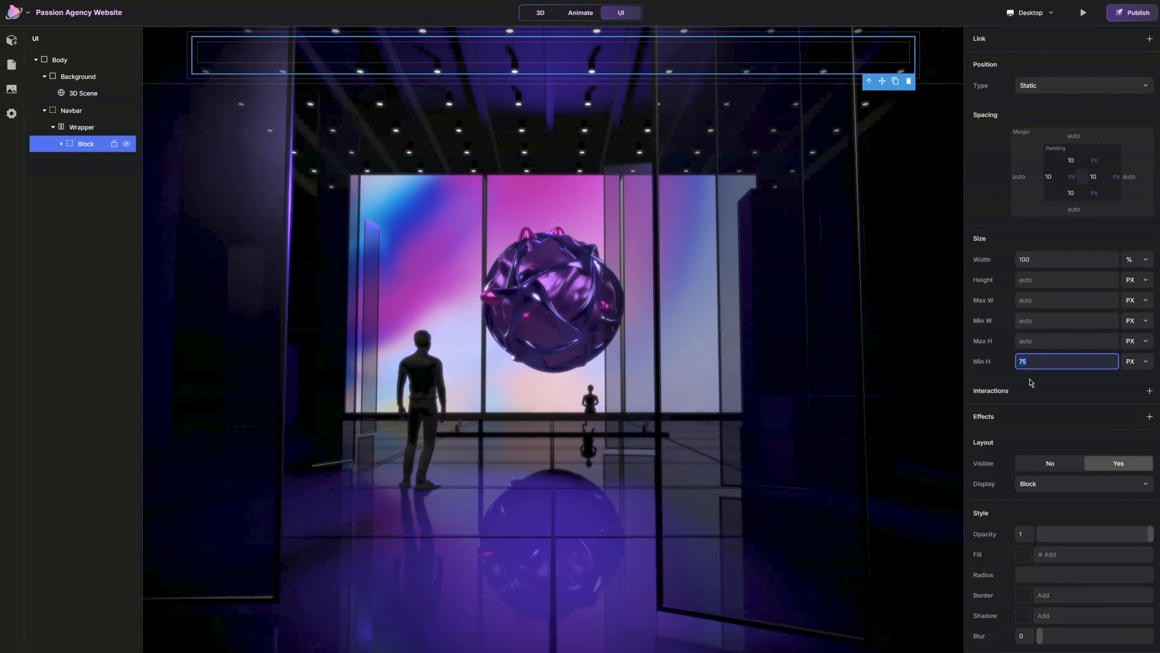
left_click(81, 128)
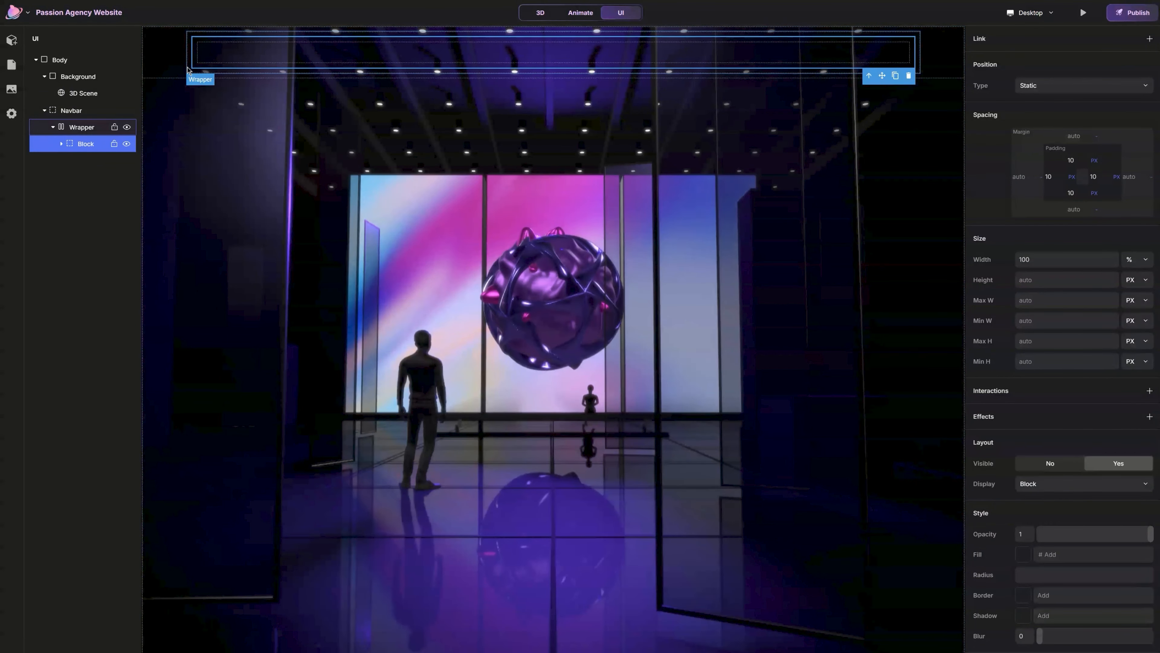
key("BackSpace")
key("BackSpace")
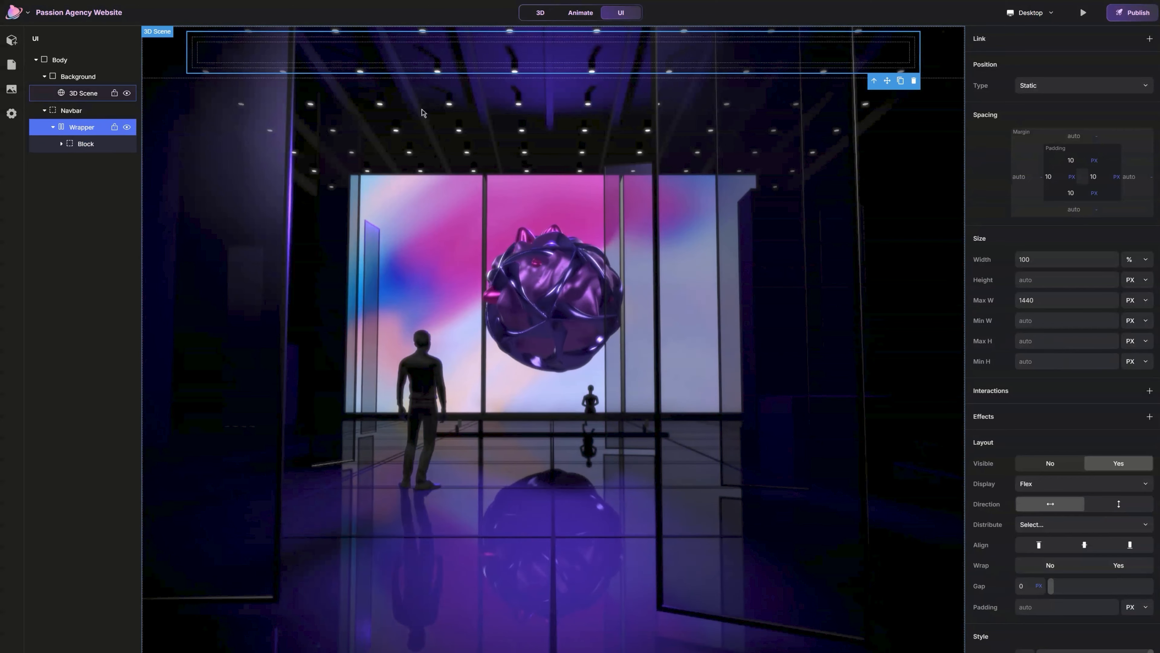
- Clear the Wrapper's padding on all four sides
left_click(1097, 178)
key("BackSpace")
key("BackSpace")
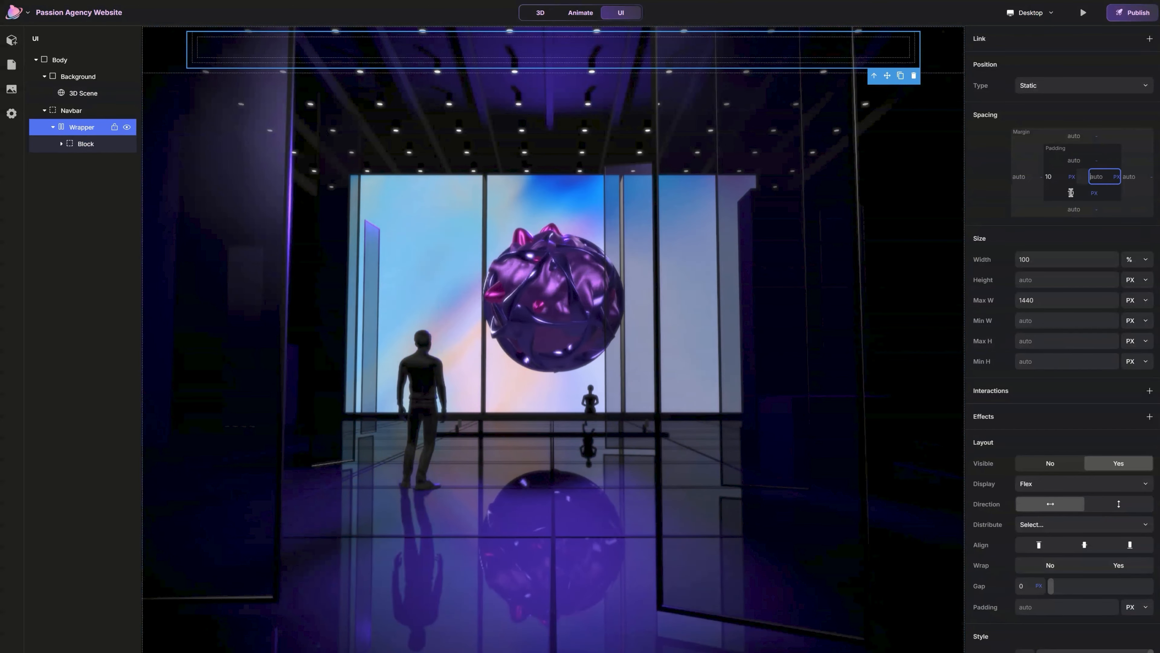
left_click(1061, 176)
key("BackSpace")
key("BackSpace")
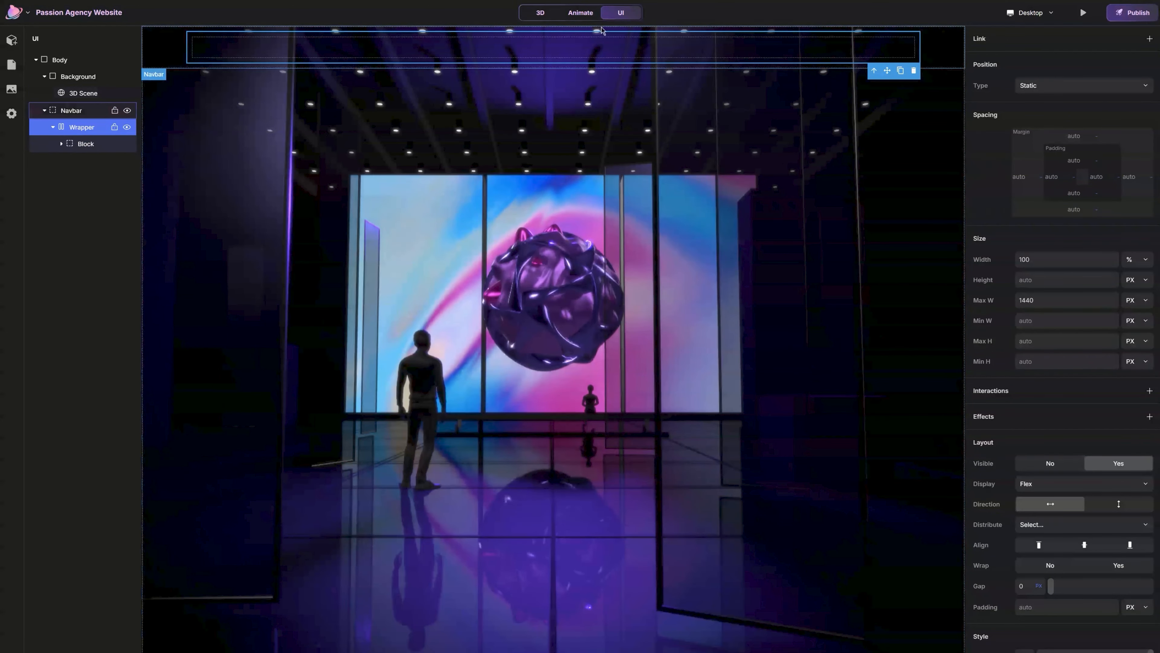
- Set the navbar text's color to white, FFFFFF
left_click(578, 44)
scroll(1051, 412, "down", 4)
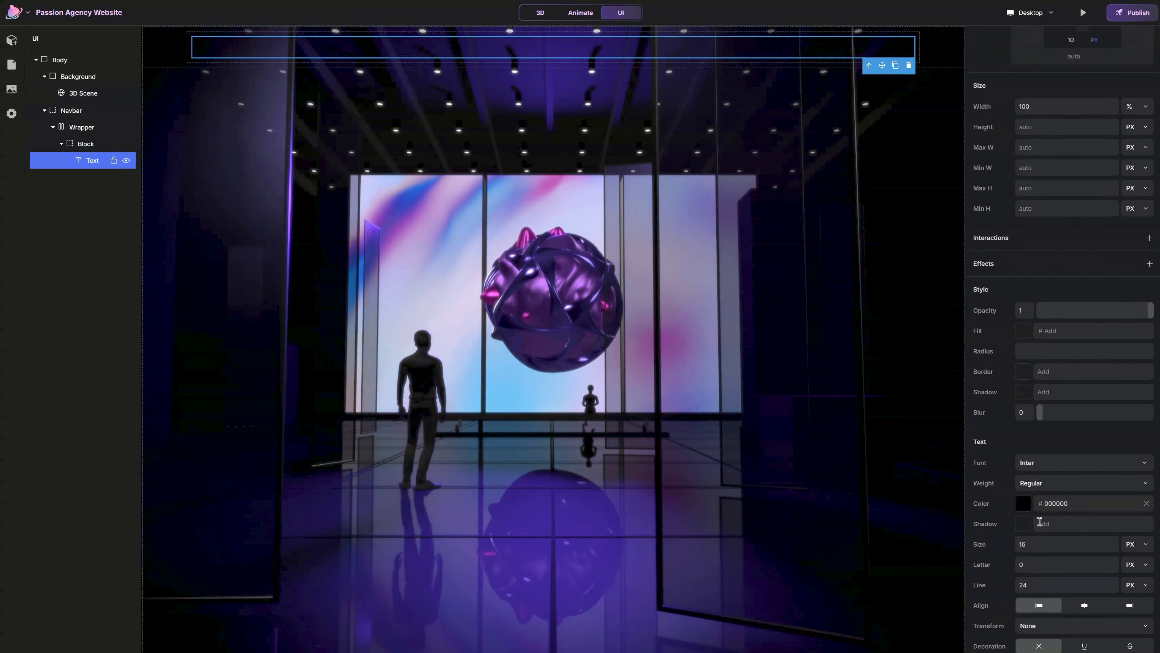
left_click(1023, 504)
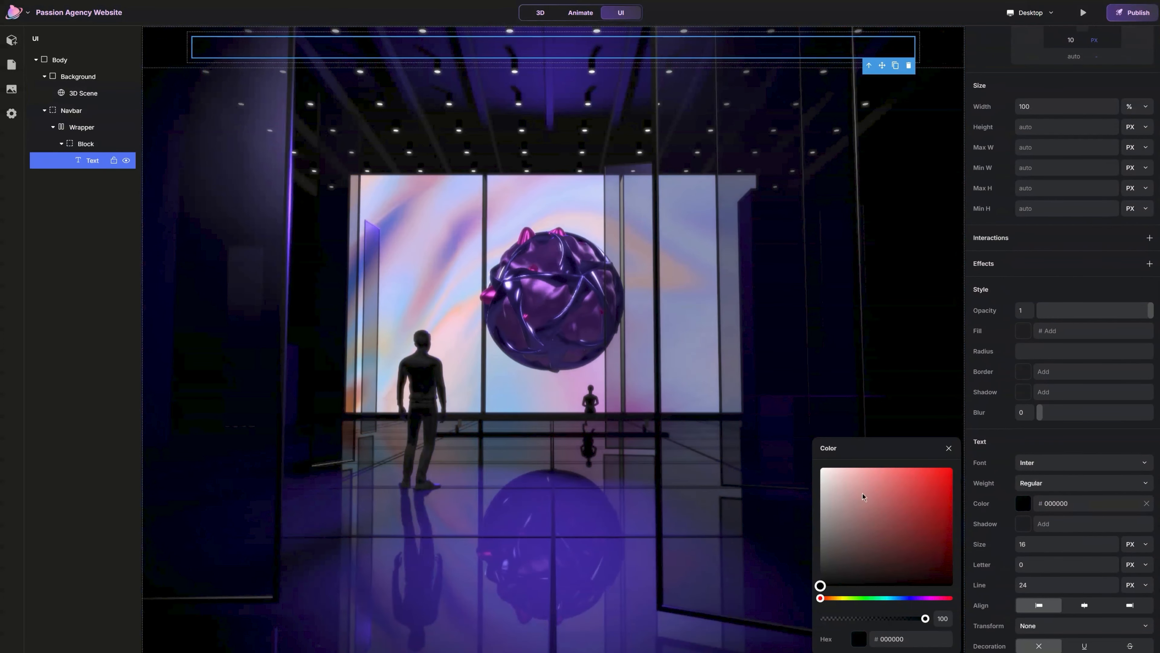
left_click(950, 449)
- Replace the navbar's placeholder text with "passion / agency"
double_click(208, 54)
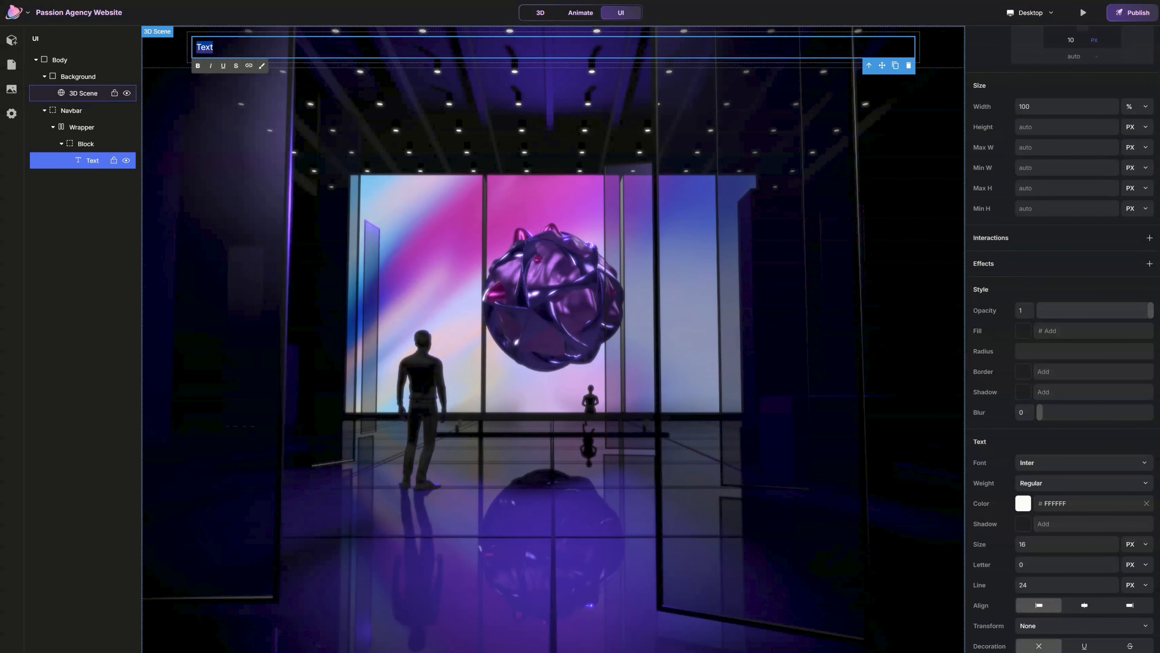
type("passion / agency")
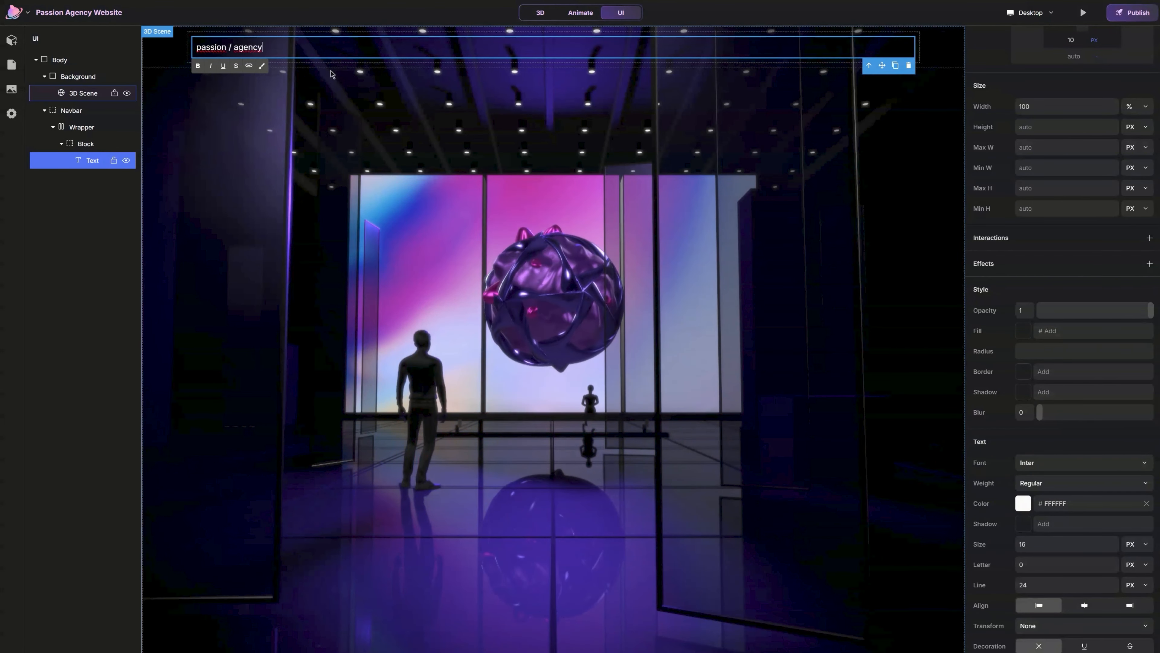
left_click(337, 99)
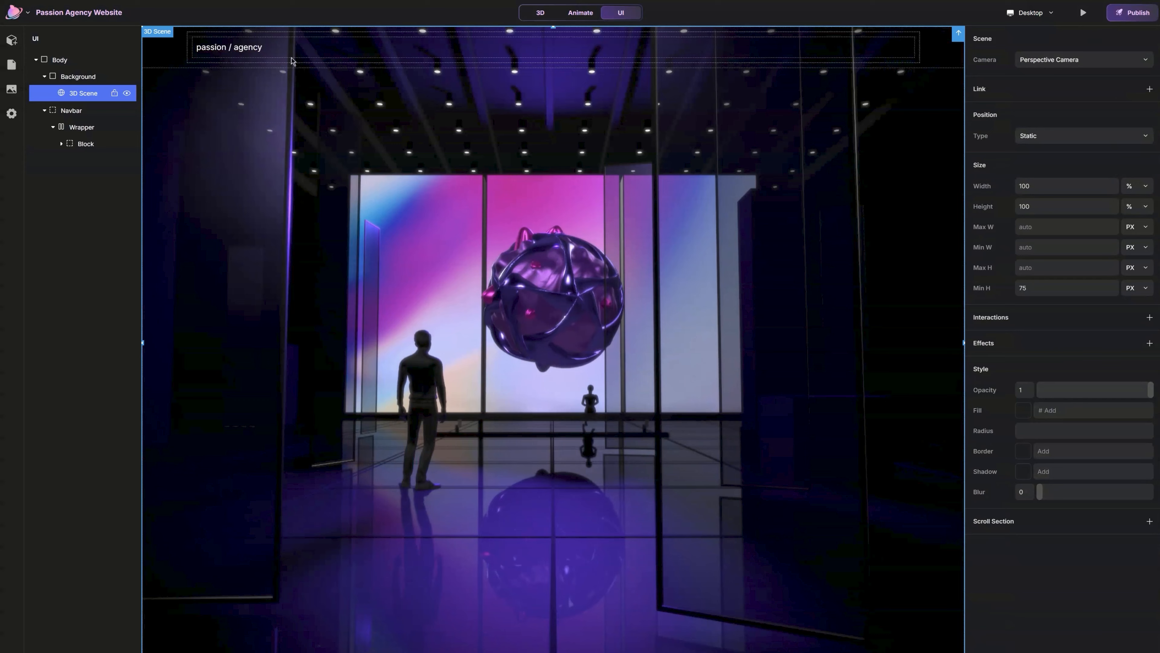
- Make the "/ agency" part of the navbar text bold so it is split into its own nested text element
double_click(243, 47)
left_click_drag(278, 52, 227, 50)
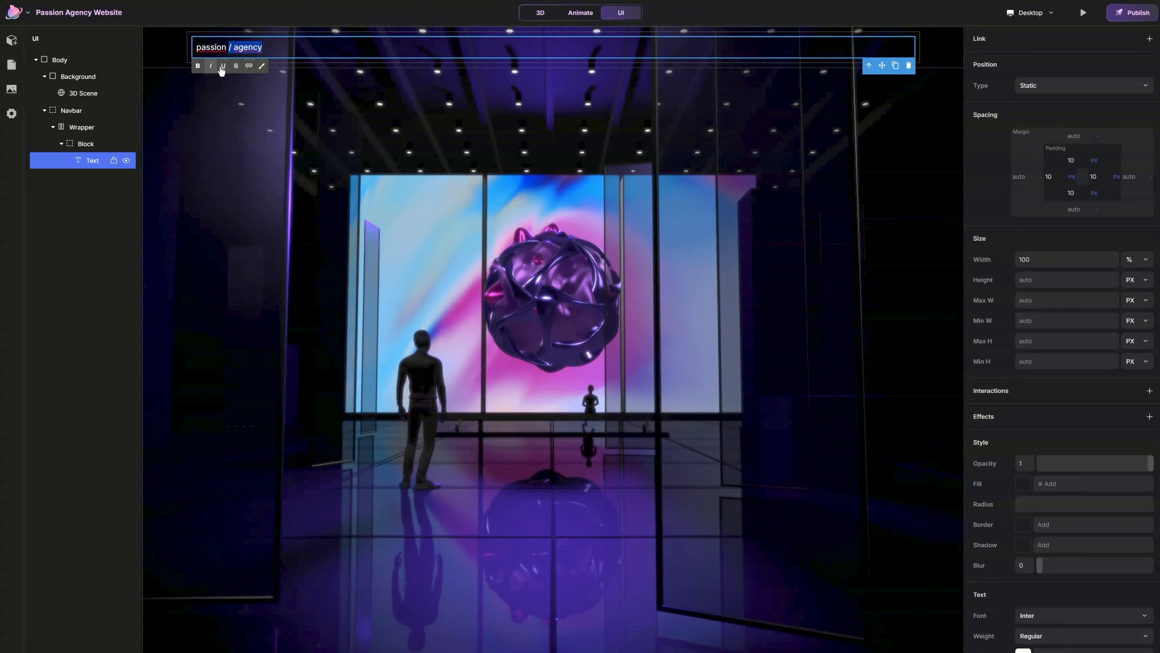
left_click(237, 67)
left_click(199, 73)
left_click(260, 47)
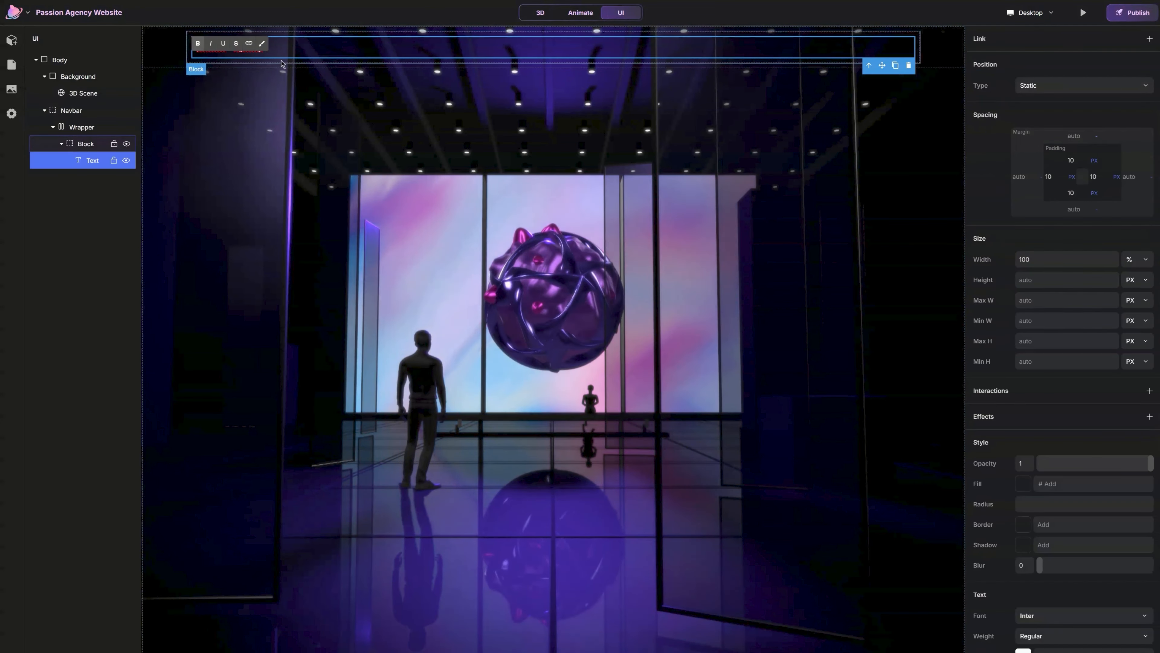
left_click(257, 72)
left_click(260, 50)
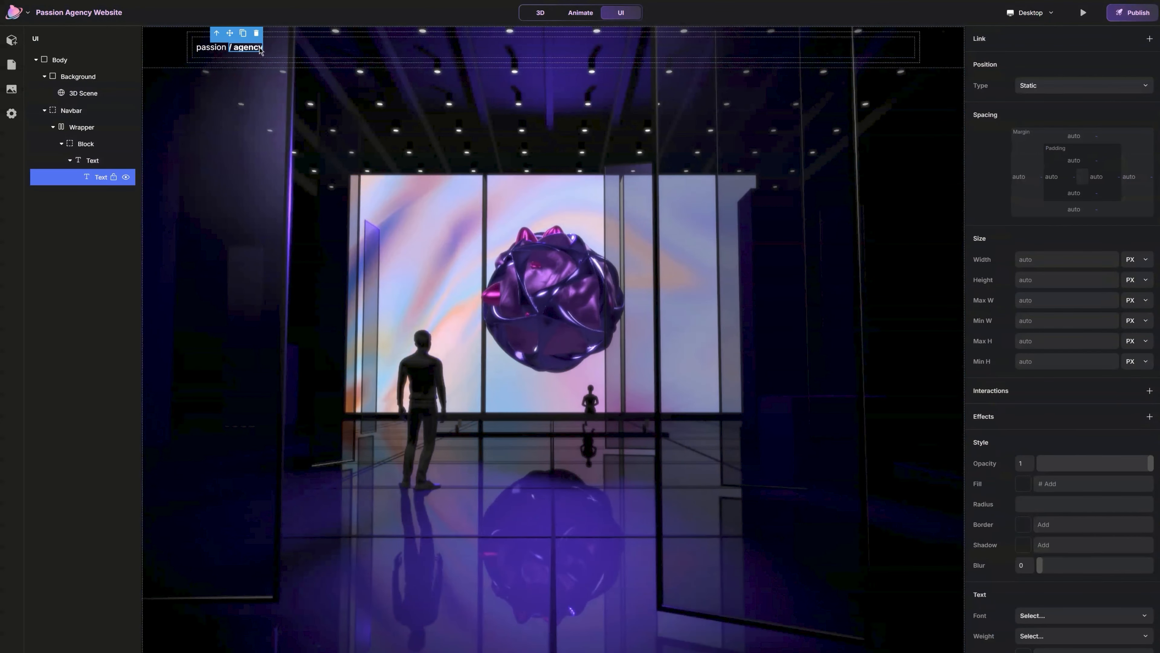
- Remove the bold formatting from "/ agency" and select its nested text element
double_click(265, 49)
left_click_drag(236, 48, 229, 49)
left_click(198, 66)
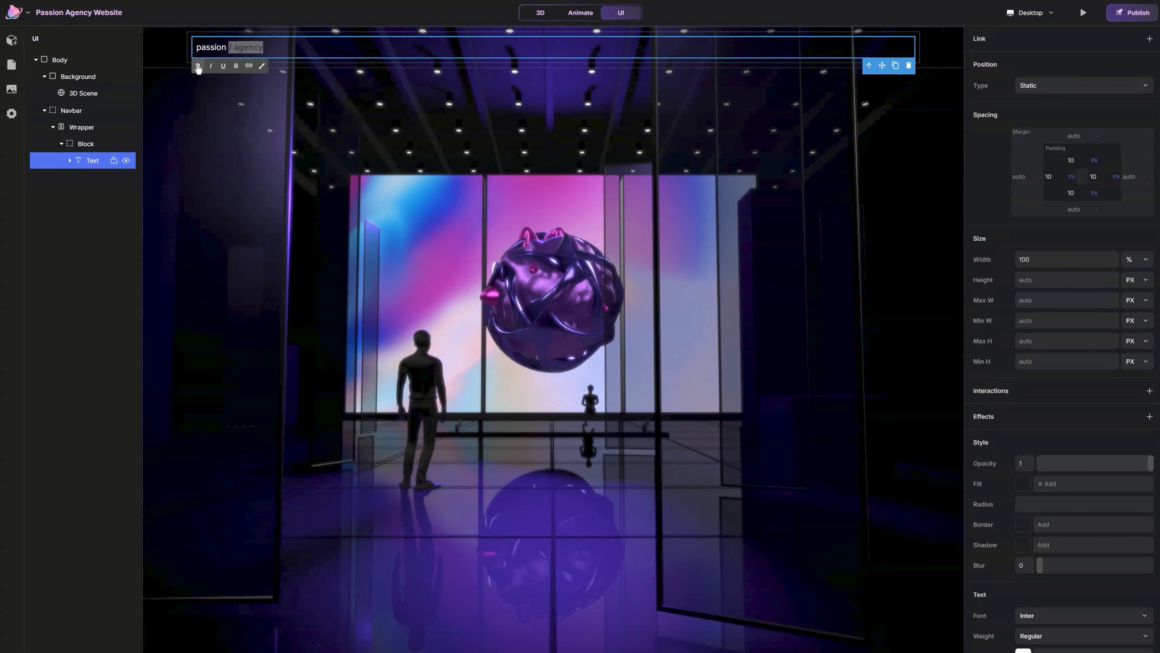
left_click(276, 95)
left_click(256, 50)
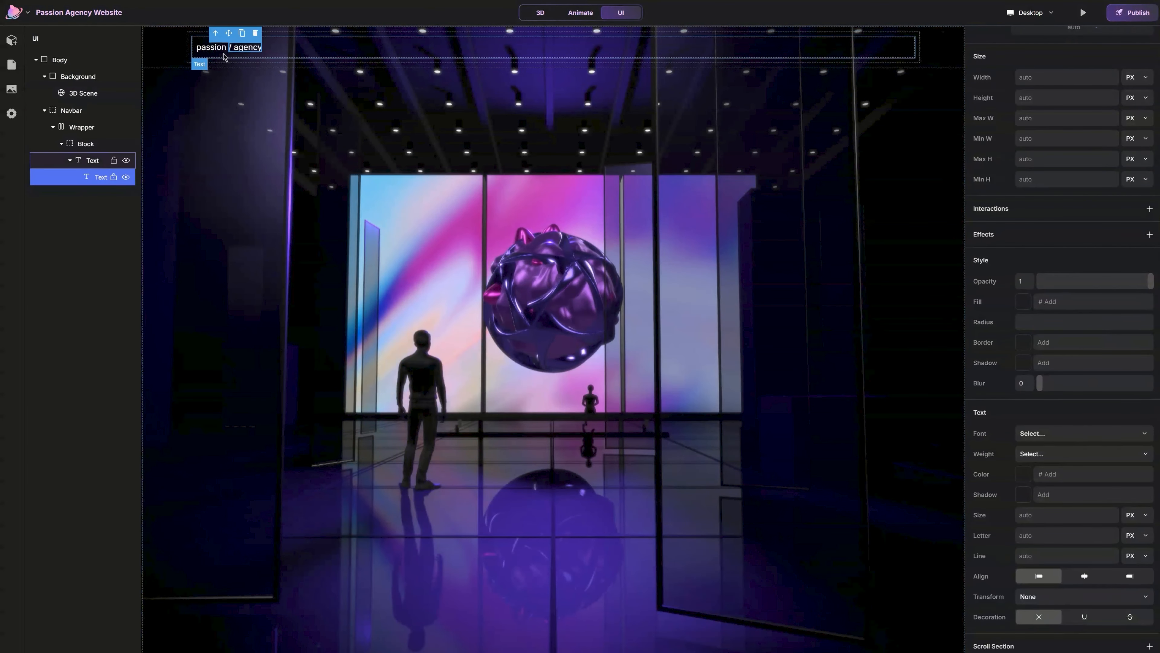
- Set the font of the whole "passion / agency" logo text to the custom font kantumruypro-regular
left_click(230, 54)
left_click(1078, 433)
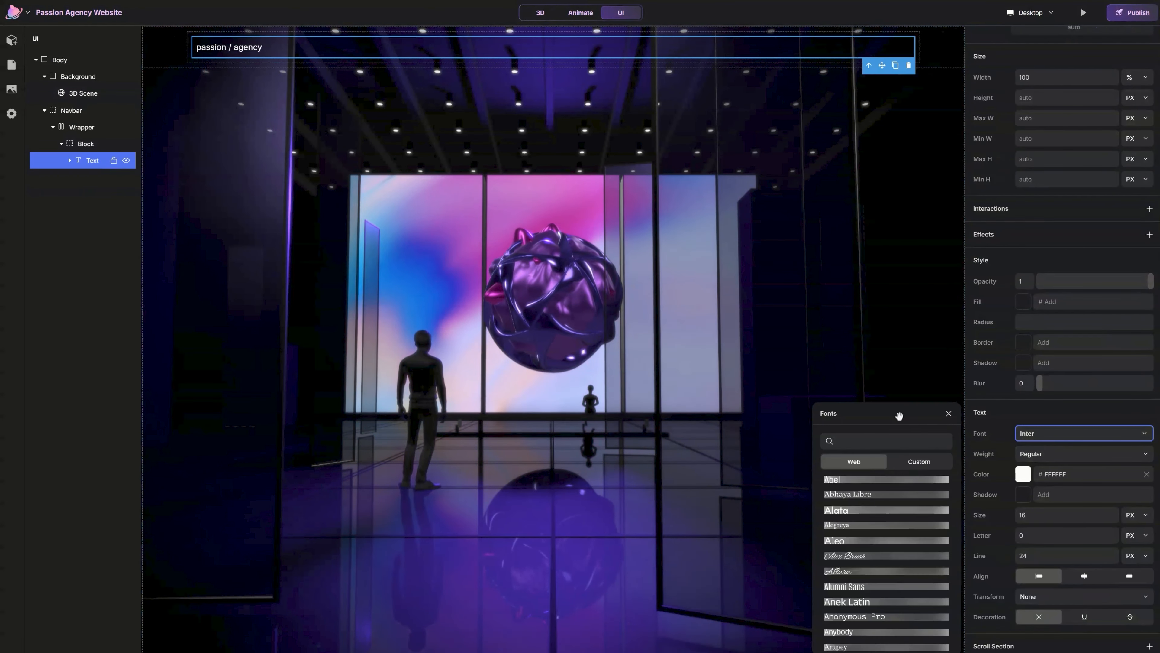
left_click(918, 461)
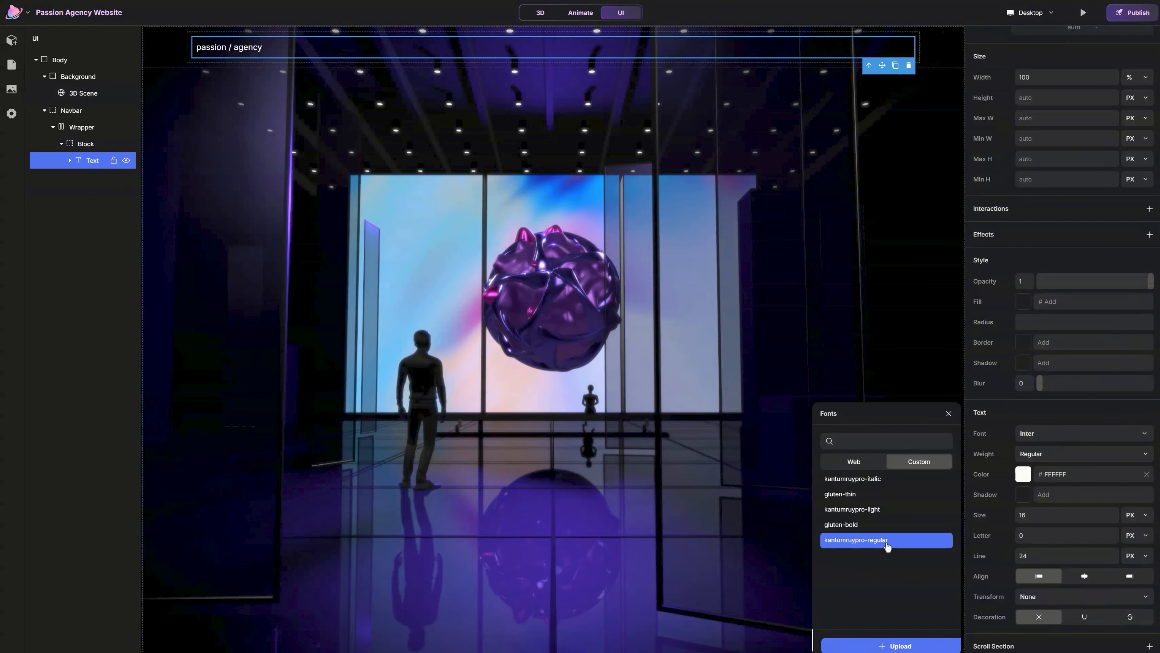
- Set the color of the nested "/ agency" text to white, FFFFFF, at 40% opacity
left_click(250, 50)
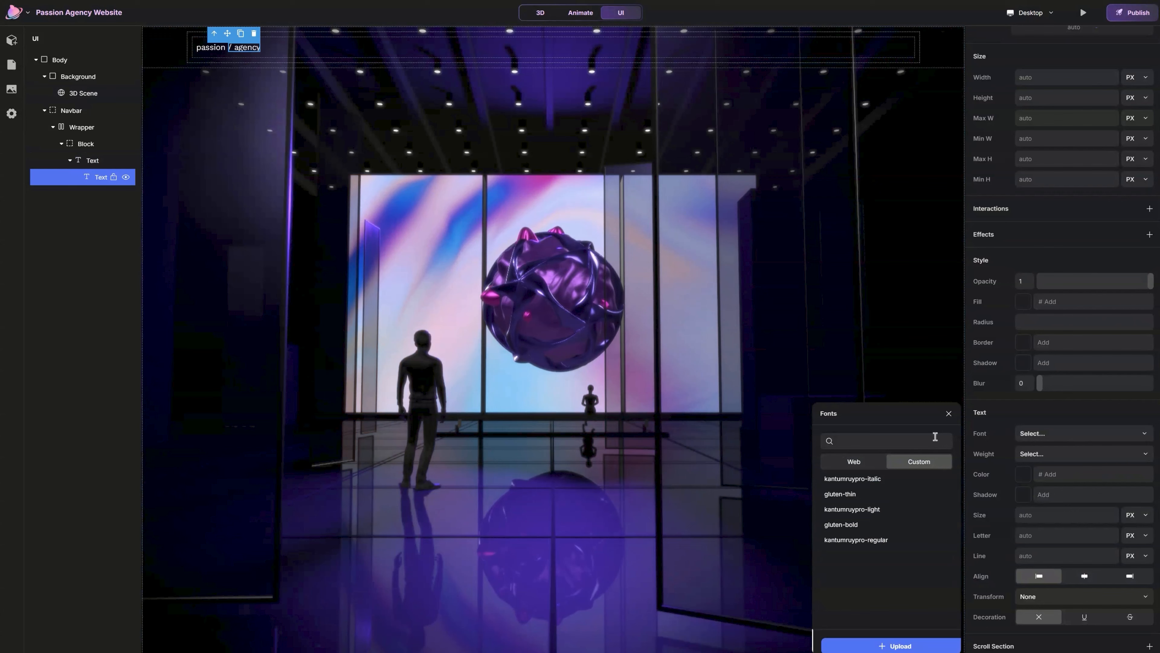
left_click(949, 413)
left_click(1023, 474)
left_click(840, 500)
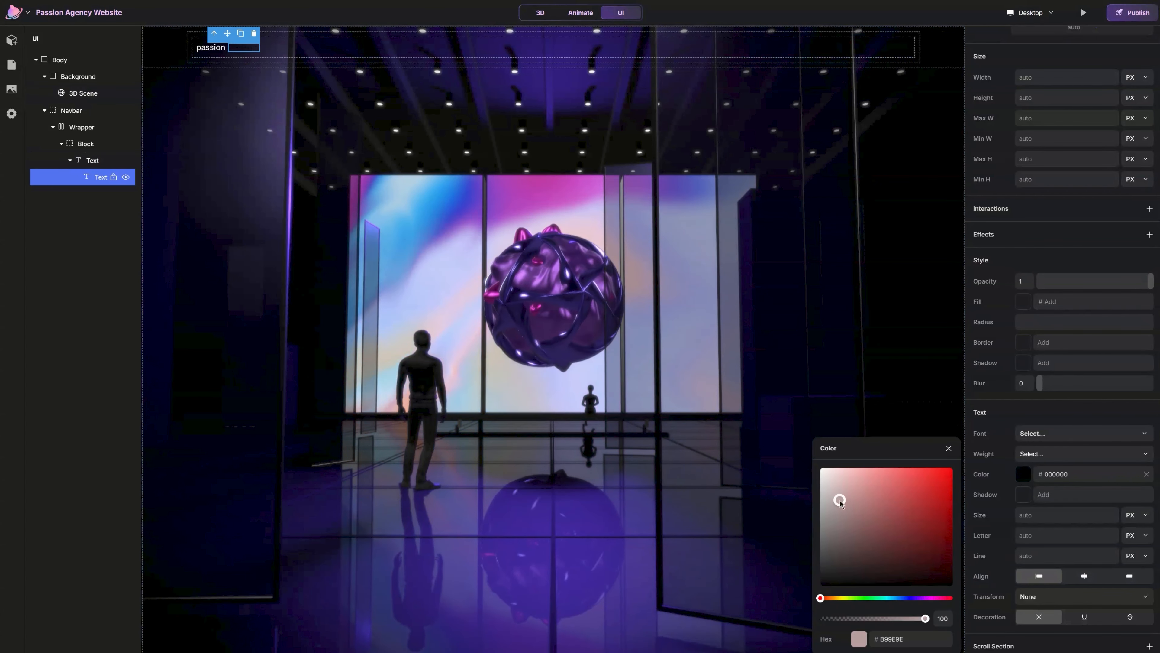
left_click(821, 539)
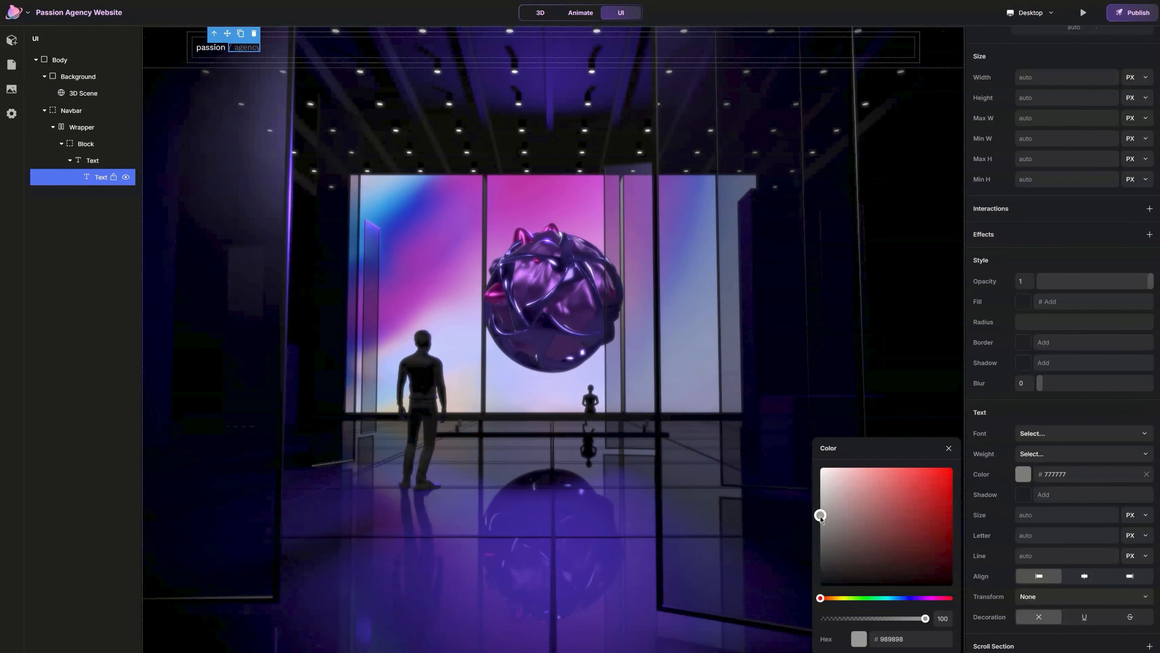
left_click_drag(820, 521, 821, 524)
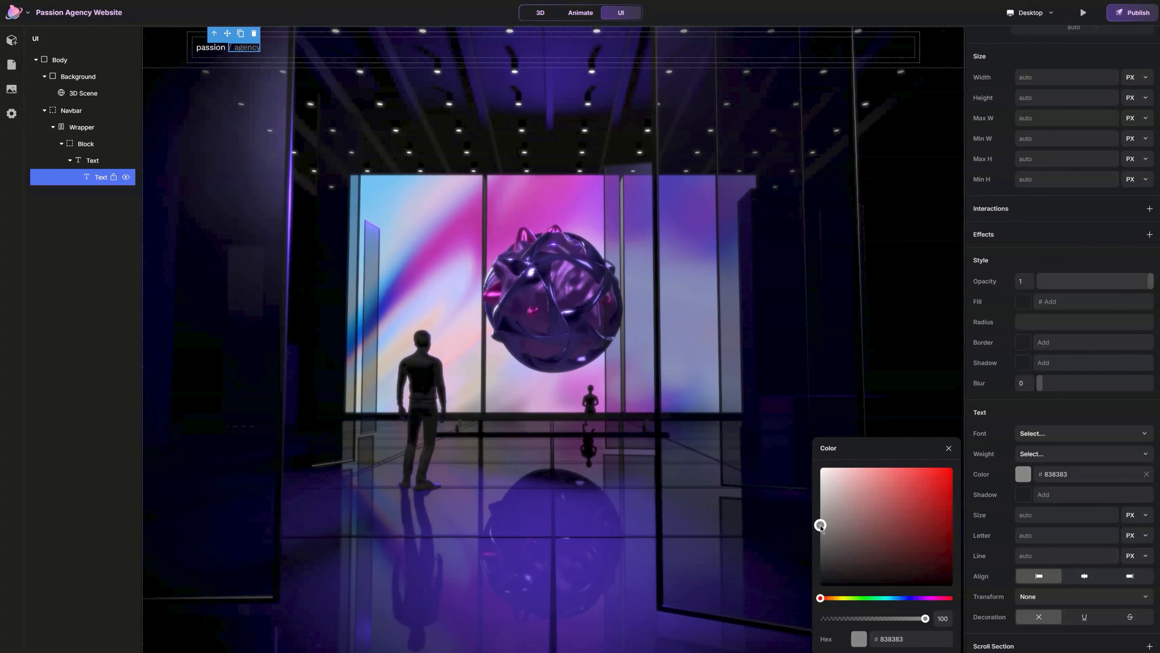
left_click(821, 467)
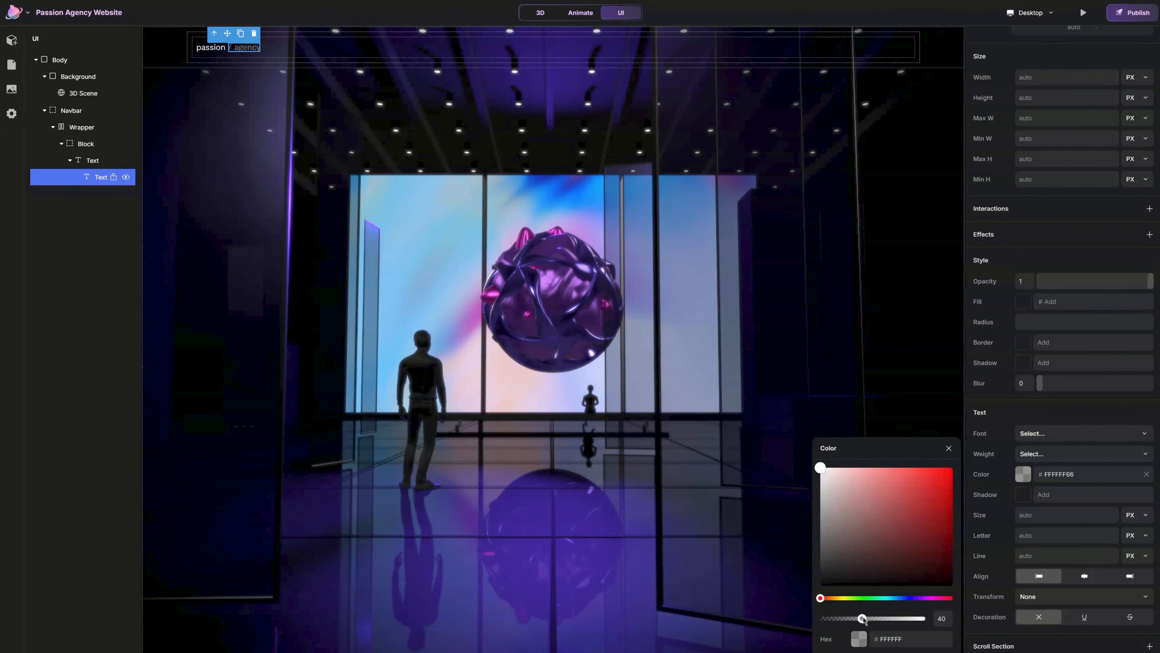
left_click(949, 449)
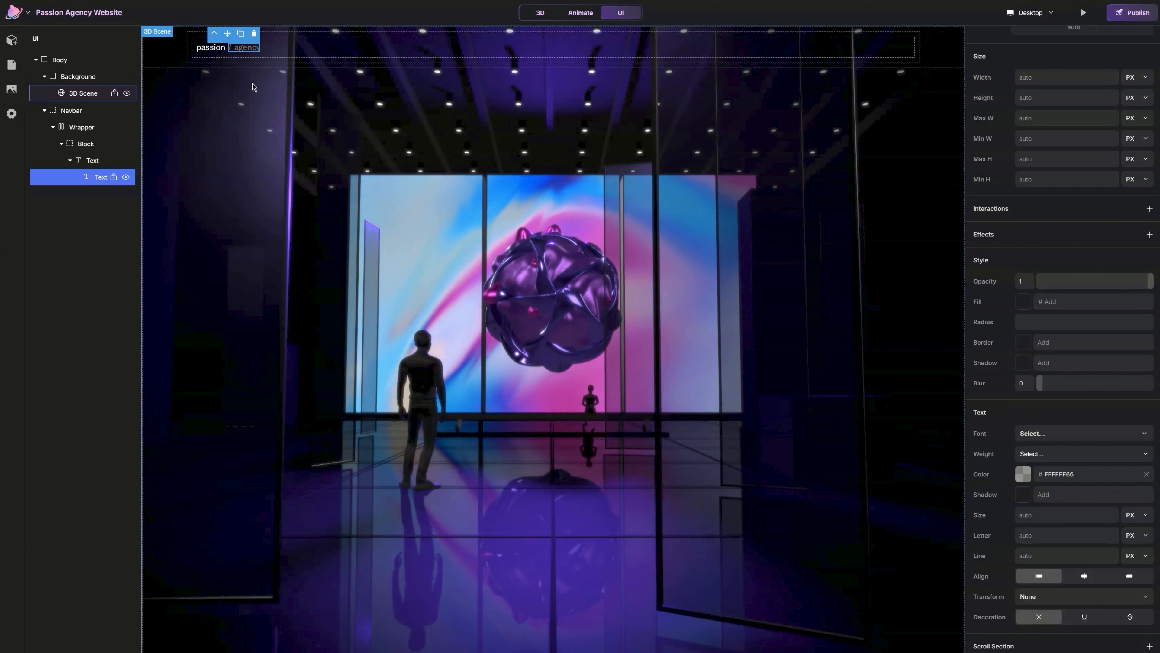
- Italicize the letter "i" in the logo's "passion" so it is split into its own nested text element
left_click(216, 49)
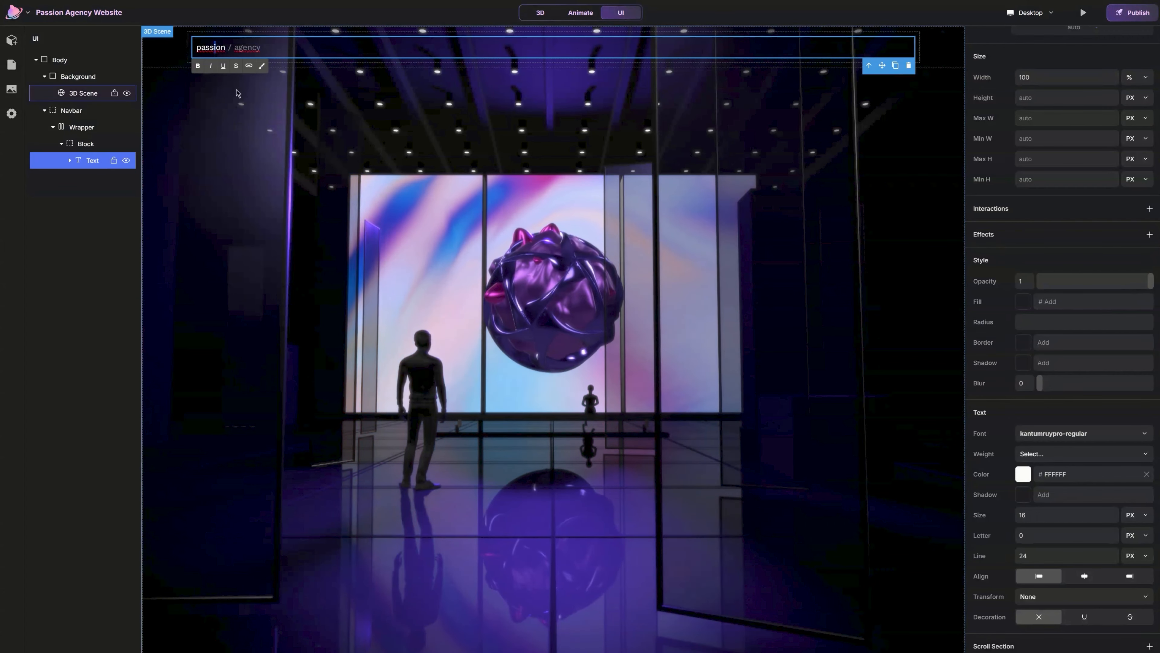
left_click(211, 66)
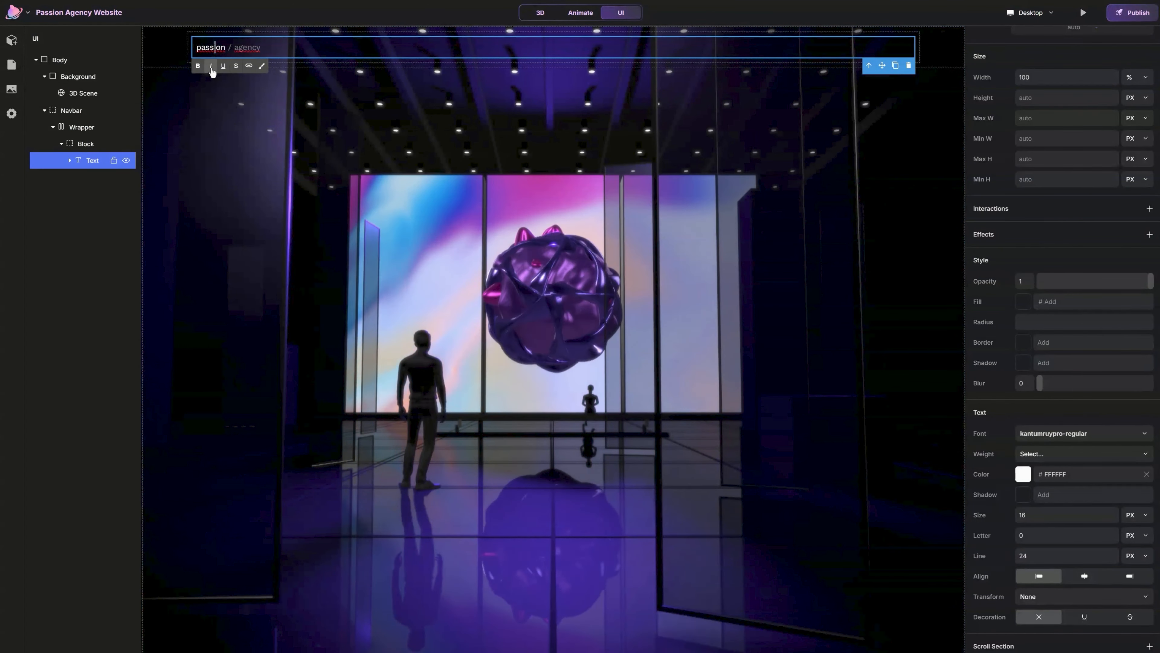
left_click(229, 77)
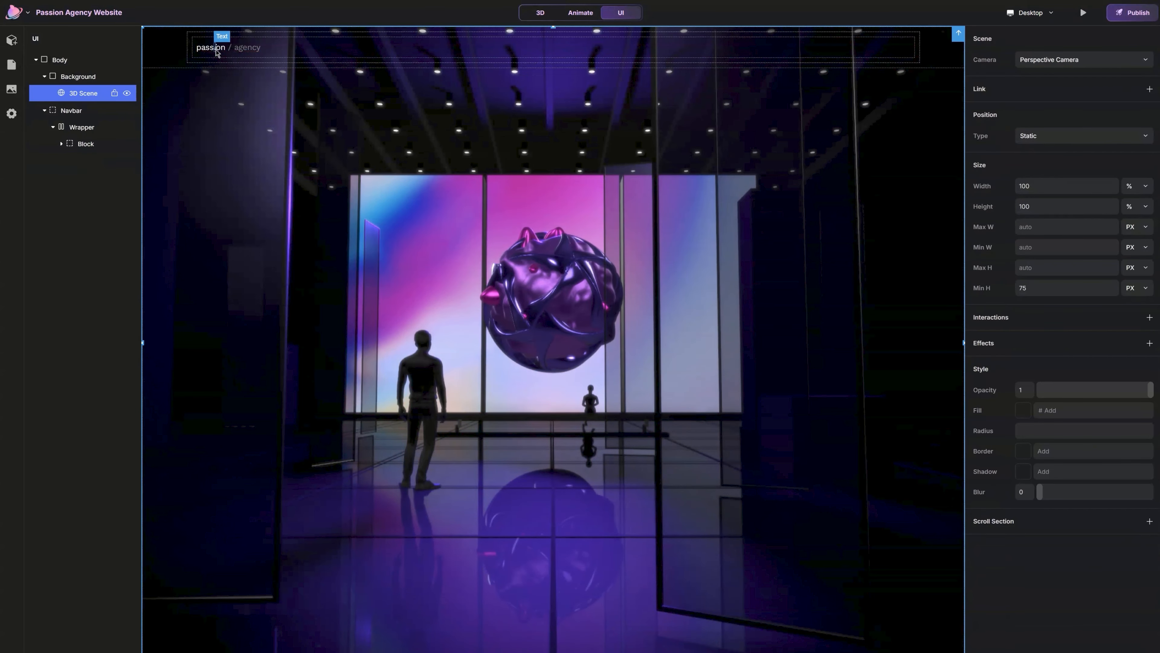
- Apply the custom font kantumruypro-italic to the nested letter "i" in "passion"
left_click(217, 52)
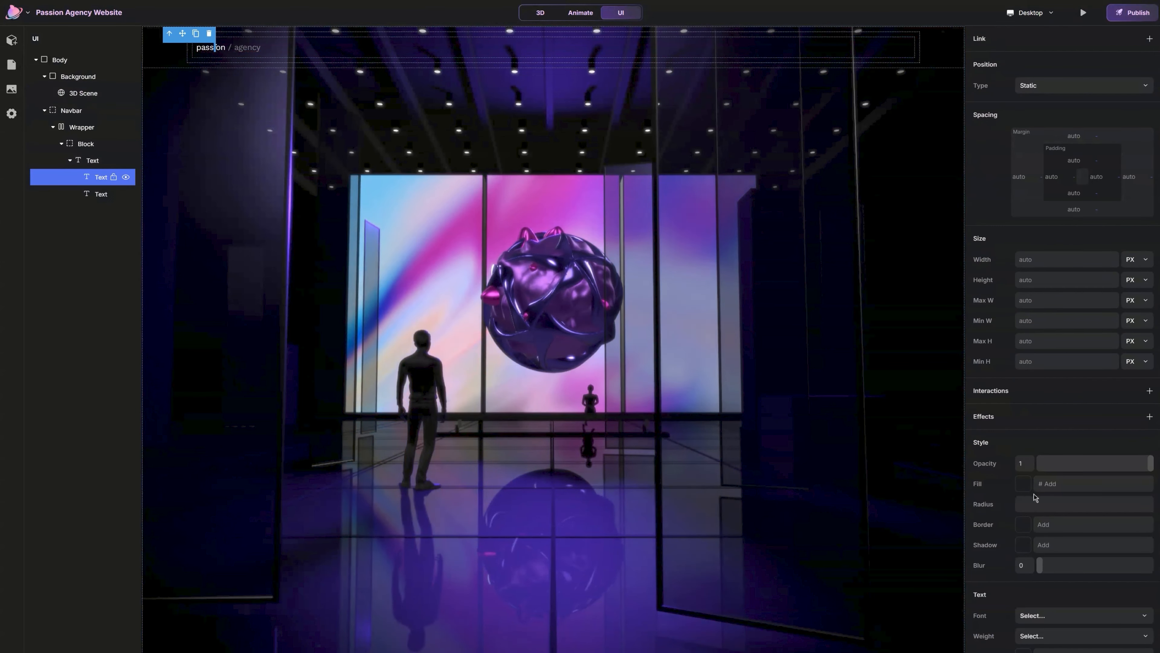
scroll(1048, 567, "down", 1)
left_click(1048, 566)
left_click(901, 465)
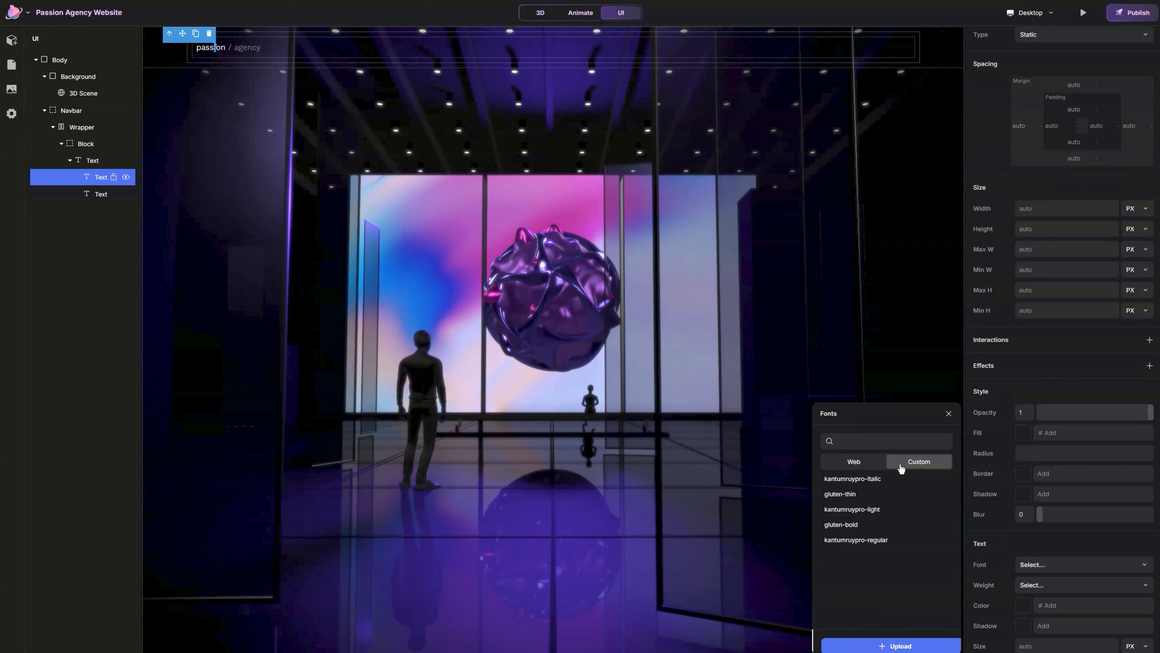
left_click(950, 414)
left_click(776, 316)
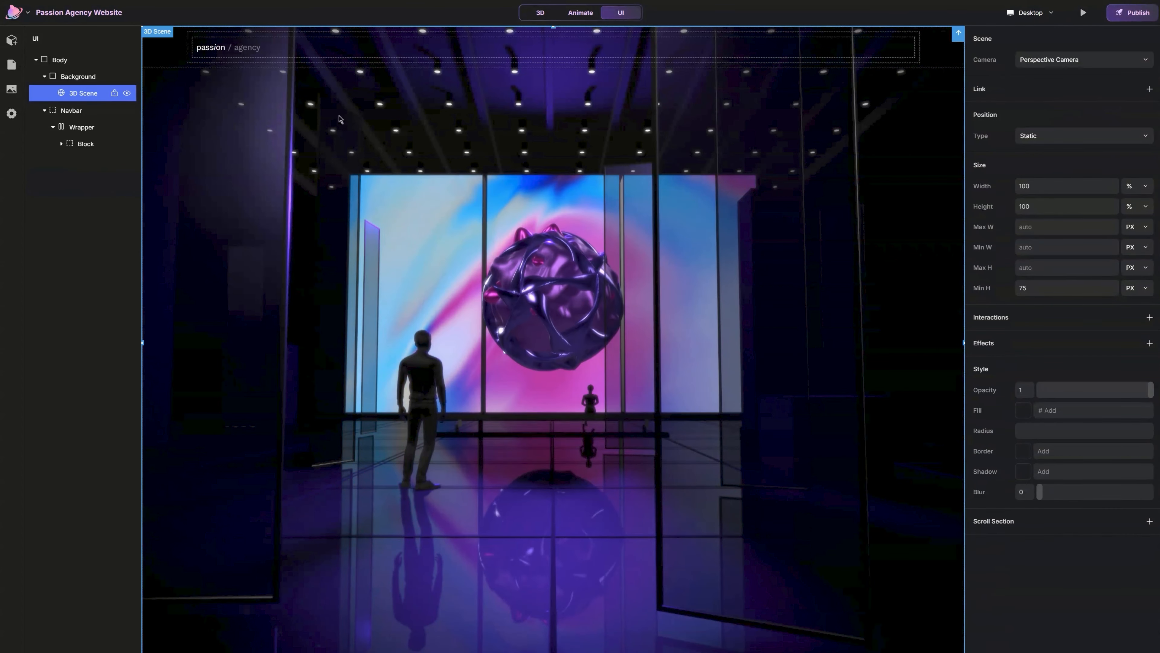
- Clear the 100% width of the logo text and its block so both size automatically
left_click(218, 50)
scroll(1061, 457, "down", 3)
left_click(1061, 515)
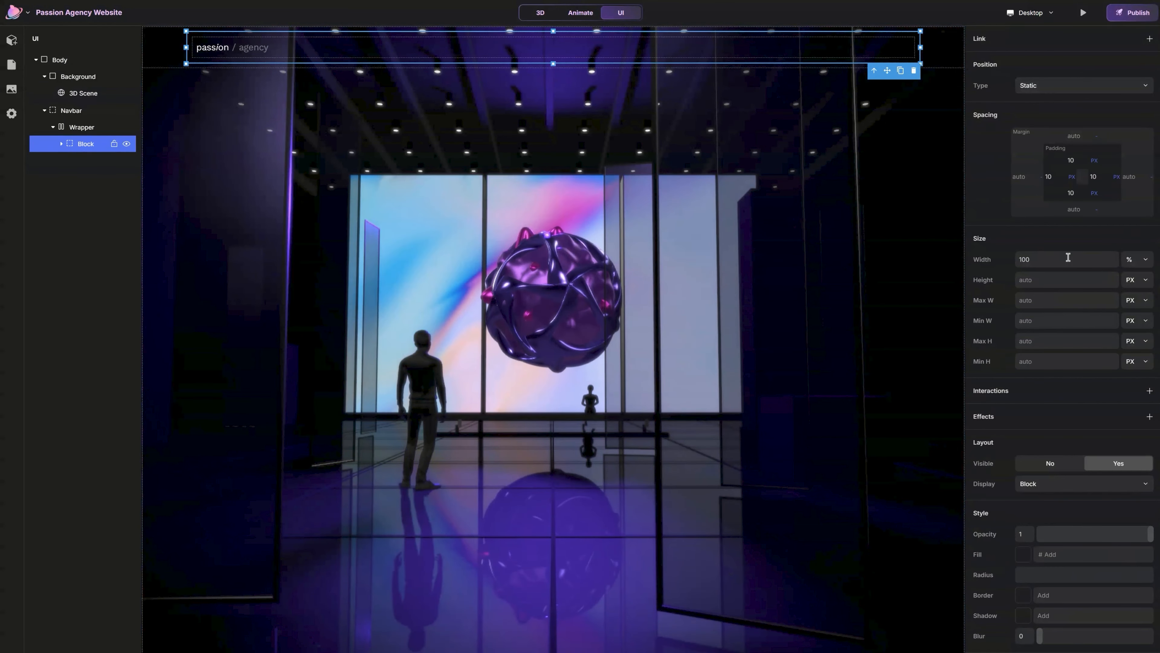
double_click(1068, 259)
key("BackSpace")
key("Return")
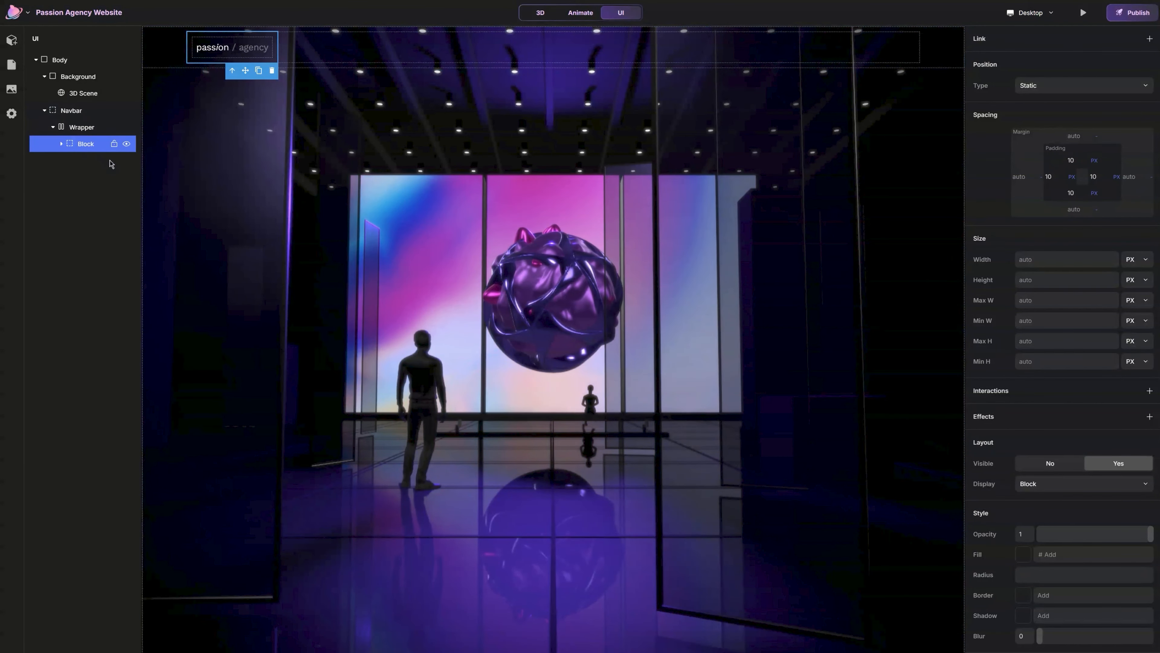
- Duplicate the logo block and lay out the wrapper's contents with Space Between distribution and centered alignment
key("ctrl+d")
left_click(534, 55)
scroll(1084, 456, "down", 2)
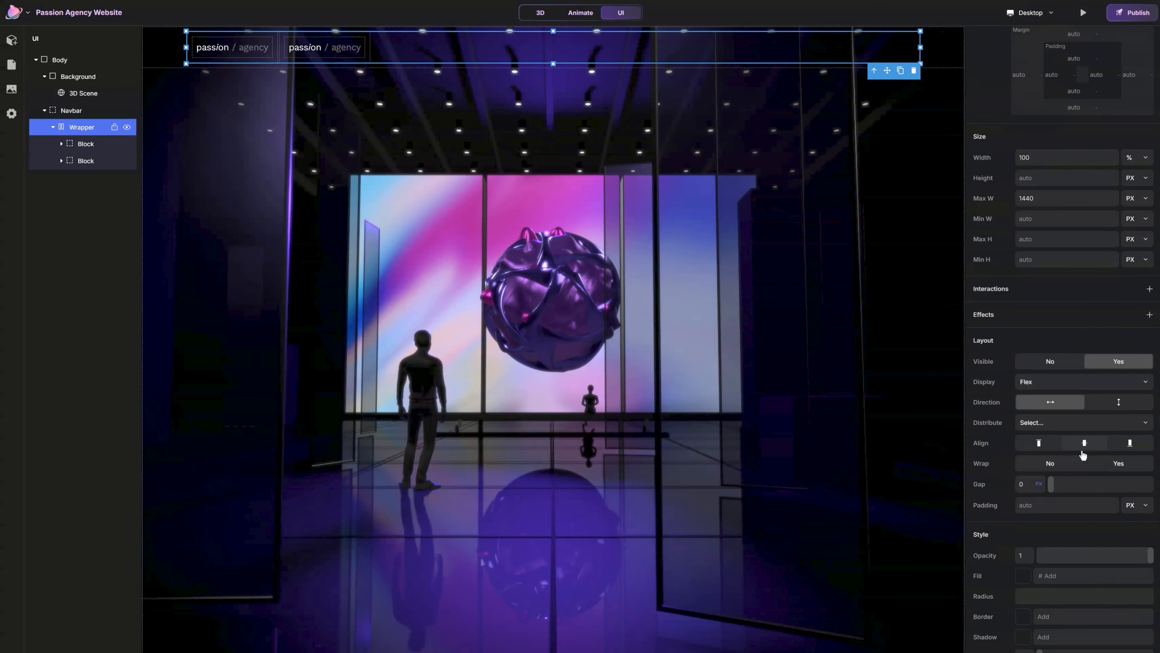
left_click(1076, 430)
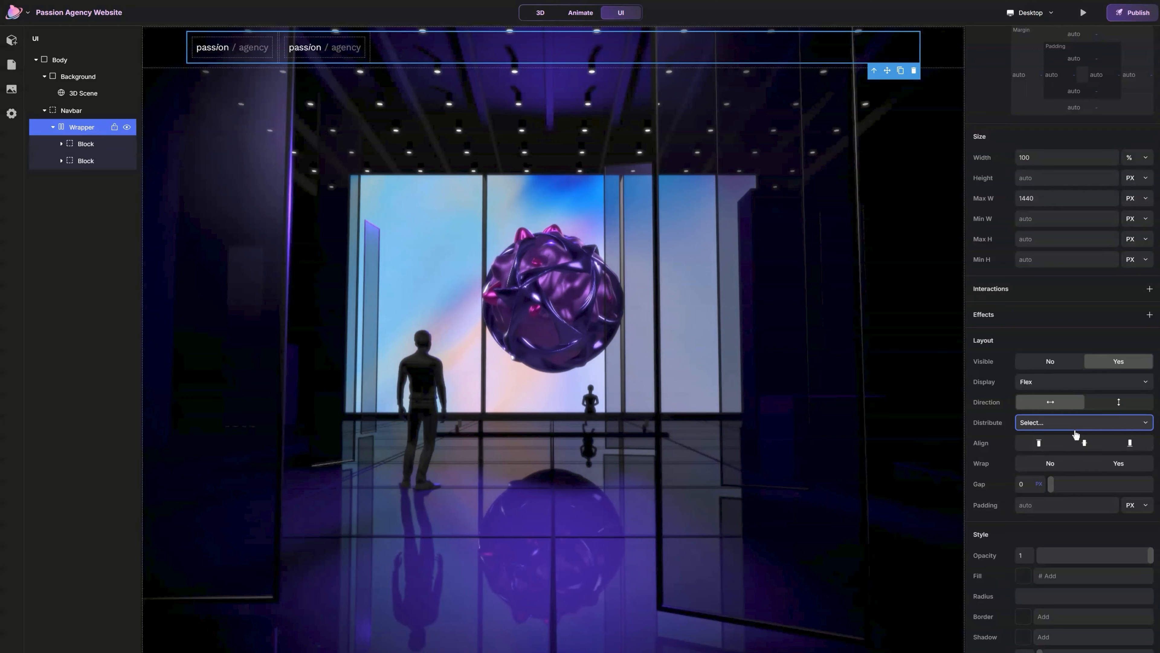
left_click(1075, 461)
left_click(1080, 442)
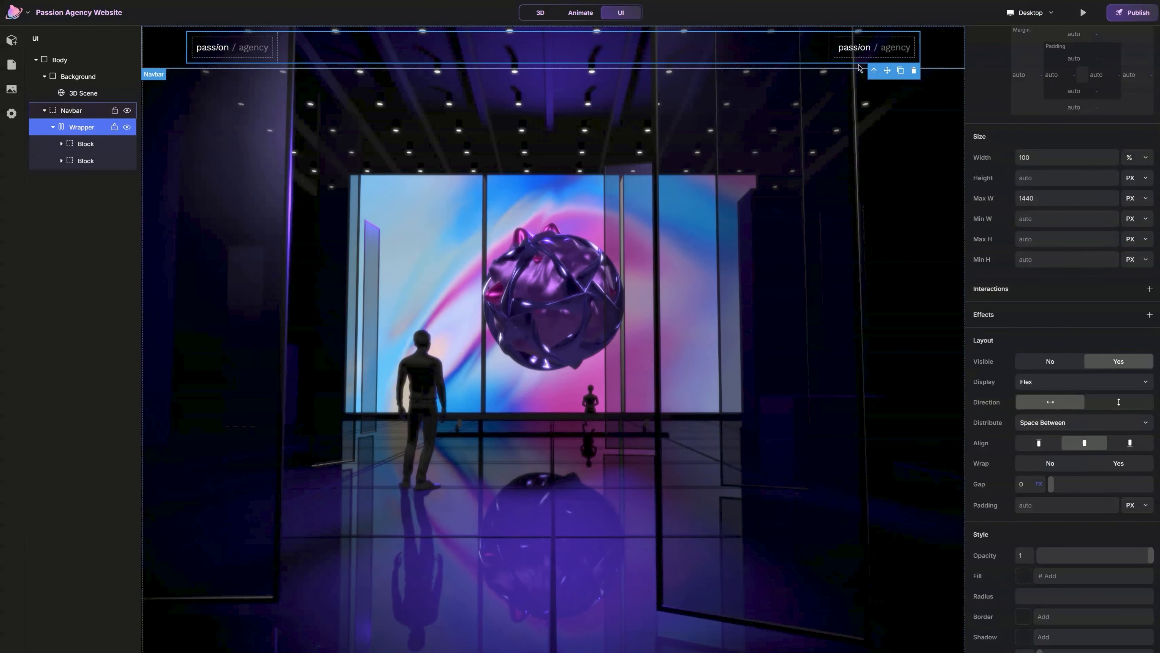
- Replace the text in the duplicated block with "About"
double_click(855, 47)
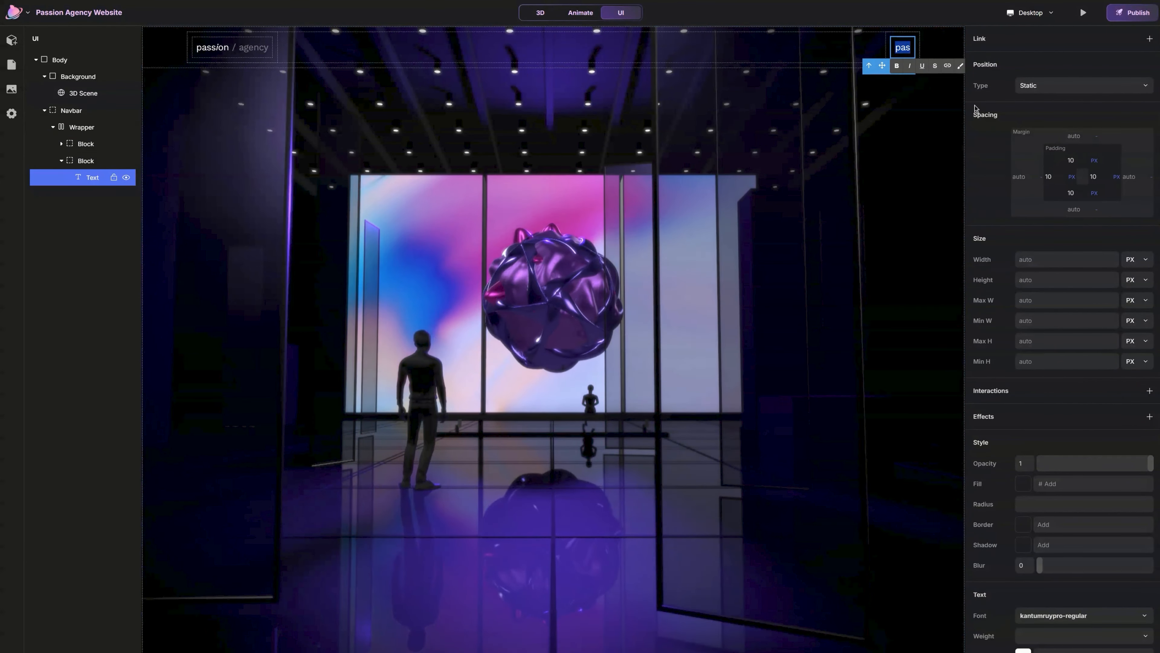
type("About")
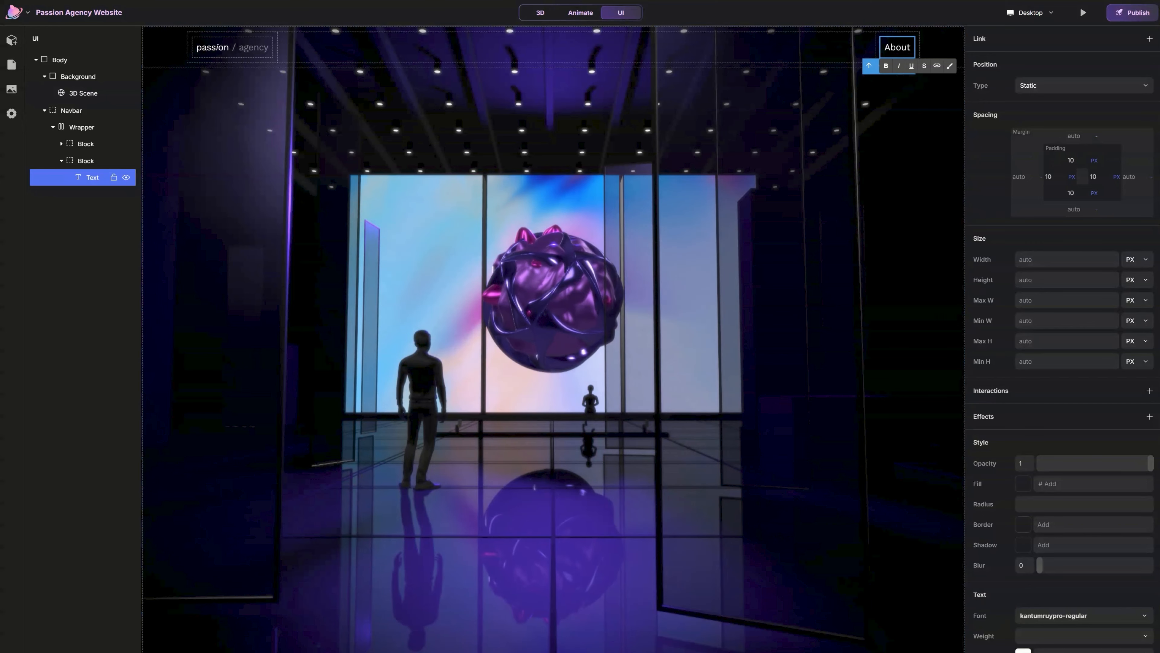
left_click(836, 76)
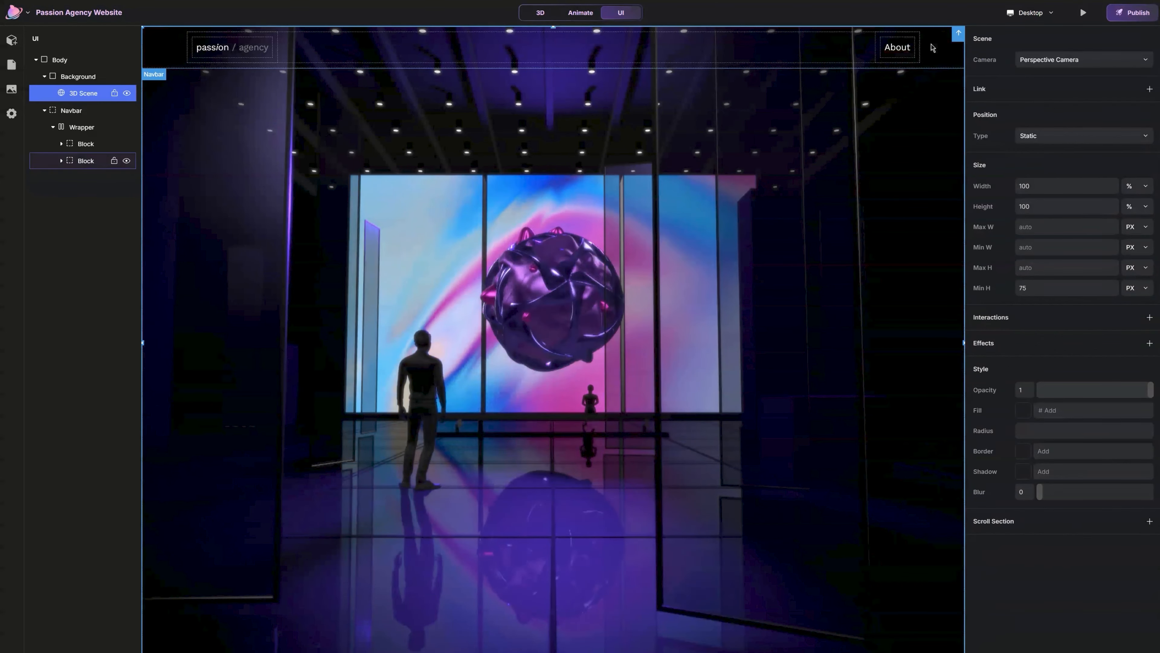
- Duplicate the "About" text inside its block and change the copy to "Work"
left_click(906, 47)
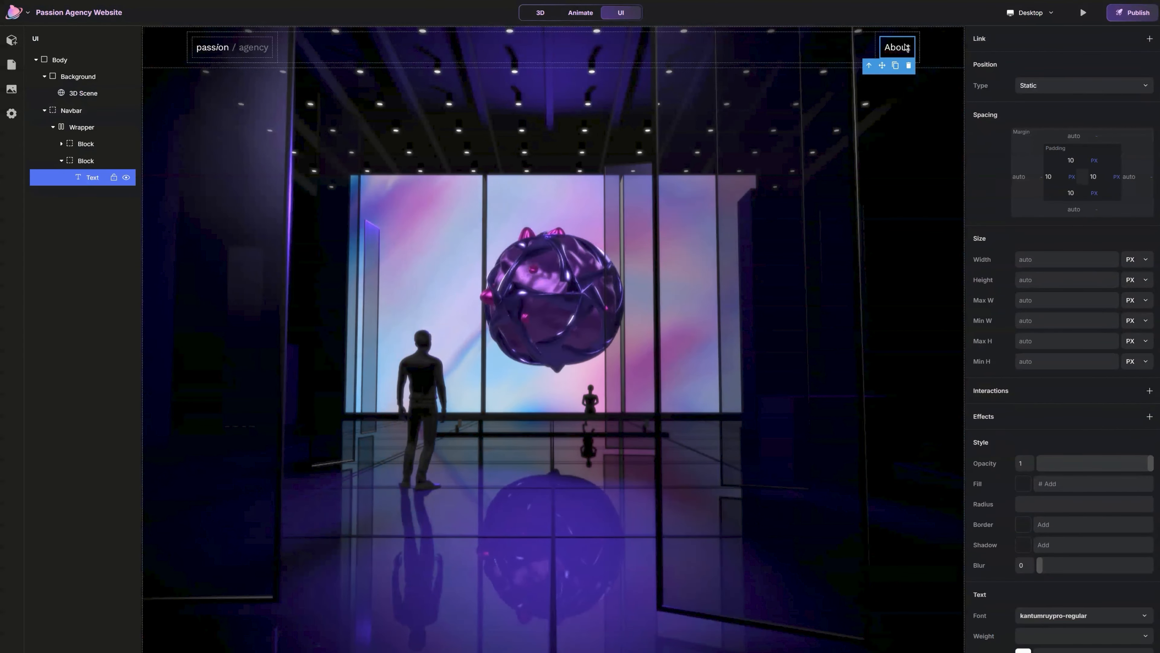
left_click(896, 65)
double_click(896, 69)
type("W")
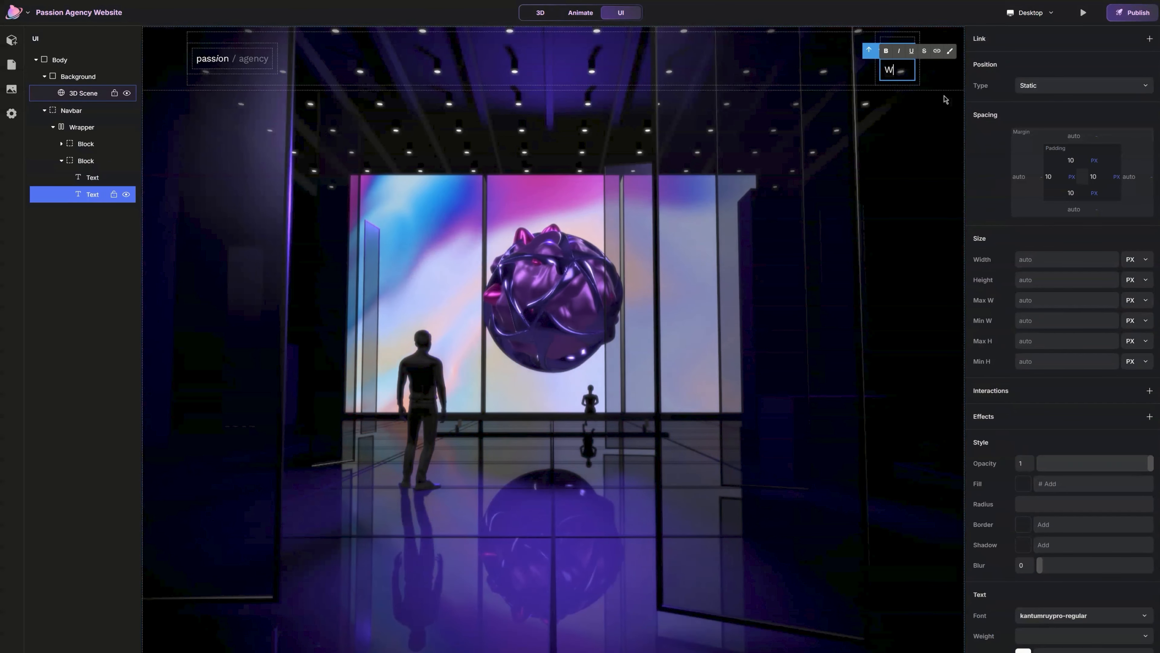
type("ork")
left_click(918, 101)
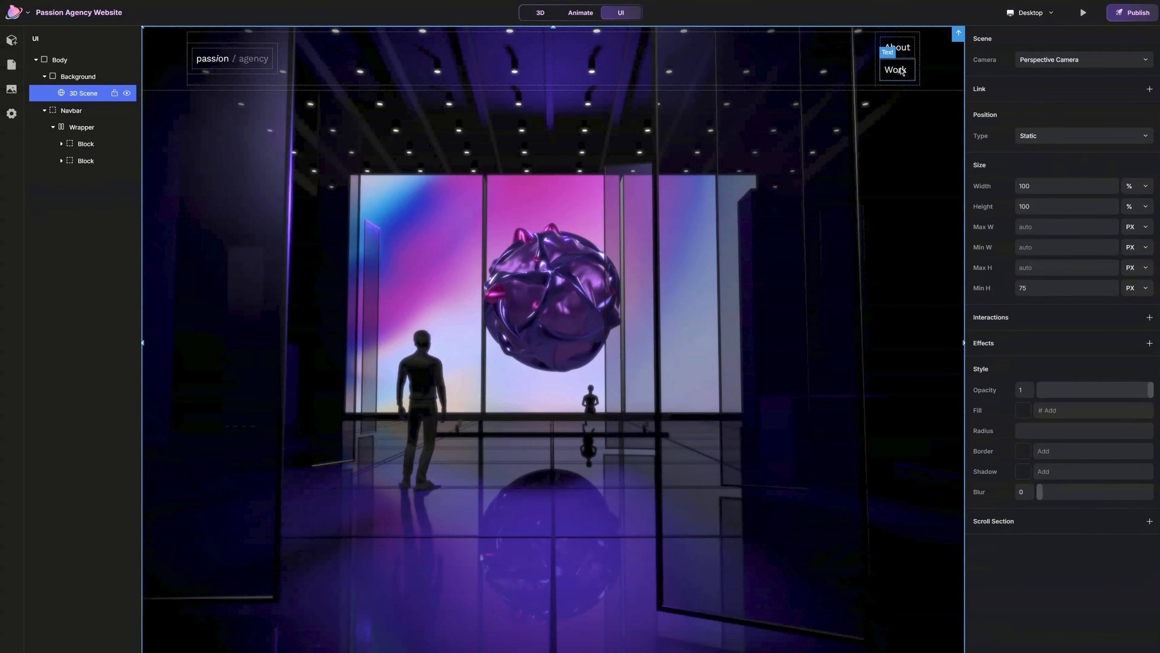
- Duplicate the "Work" text and change the copy to "Careers"
left_click(903, 71)
key("ctrl+d")
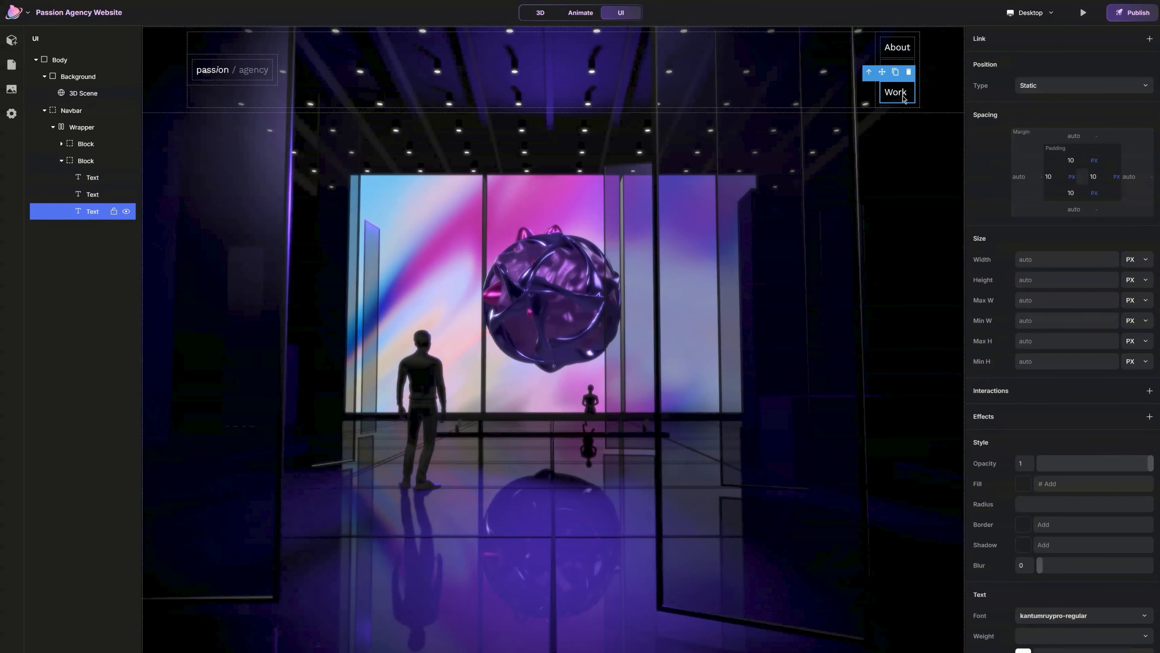
double_click(902, 94)
type("Careers")
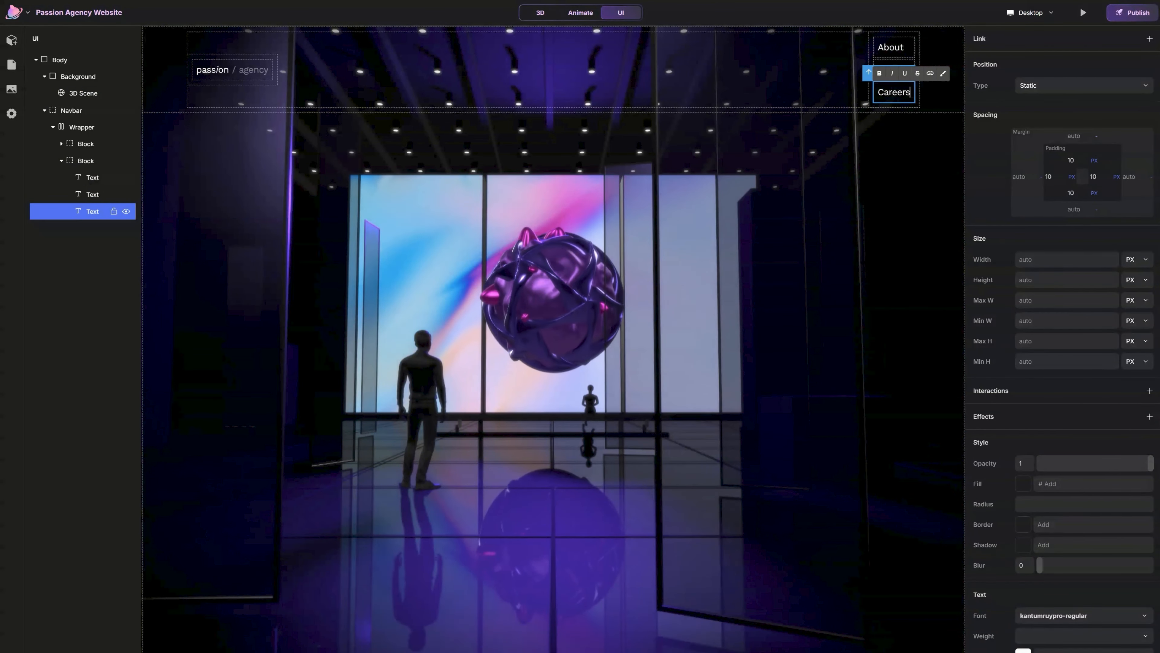
left_click(885, 135)
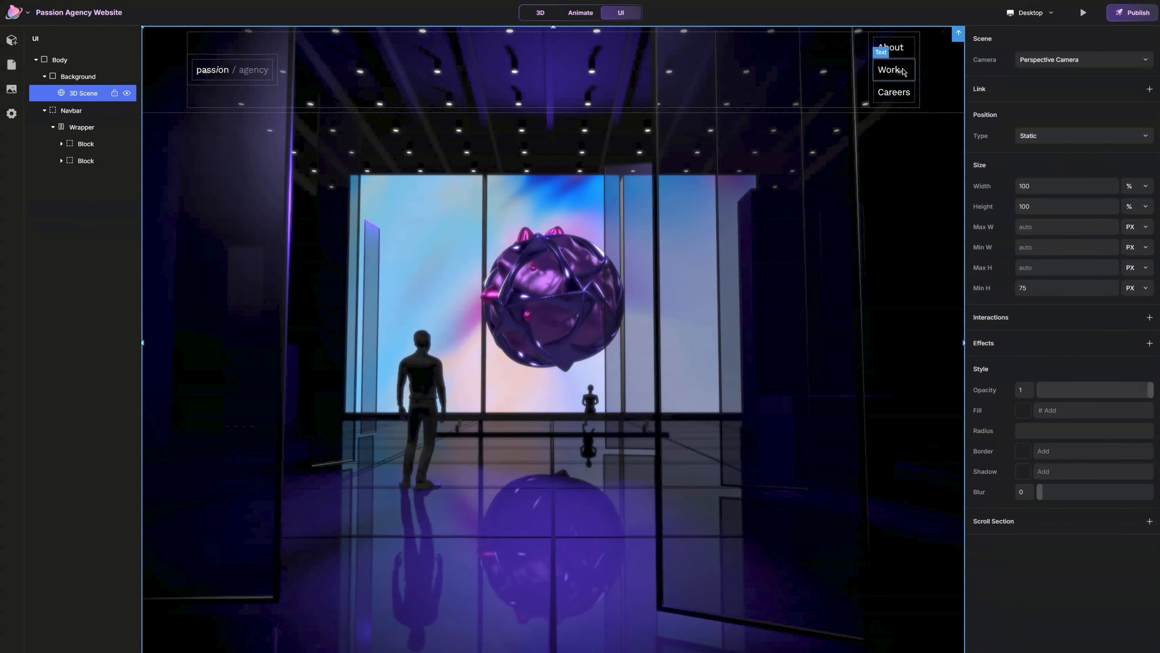
- Set the block holding the About, Work and Careers links to Flex display with a horizontal direction
left_click(901, 72)
left_click(871, 79)
scroll(1031, 473, "down", 1)
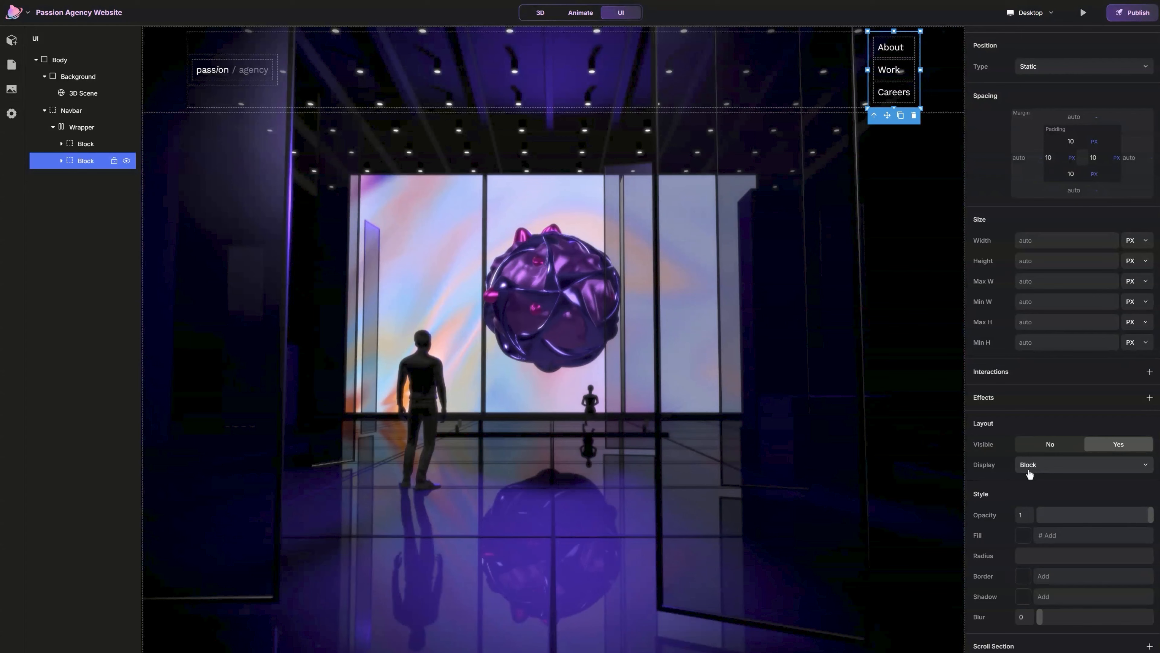
left_click(1033, 471)
left_click(1031, 496)
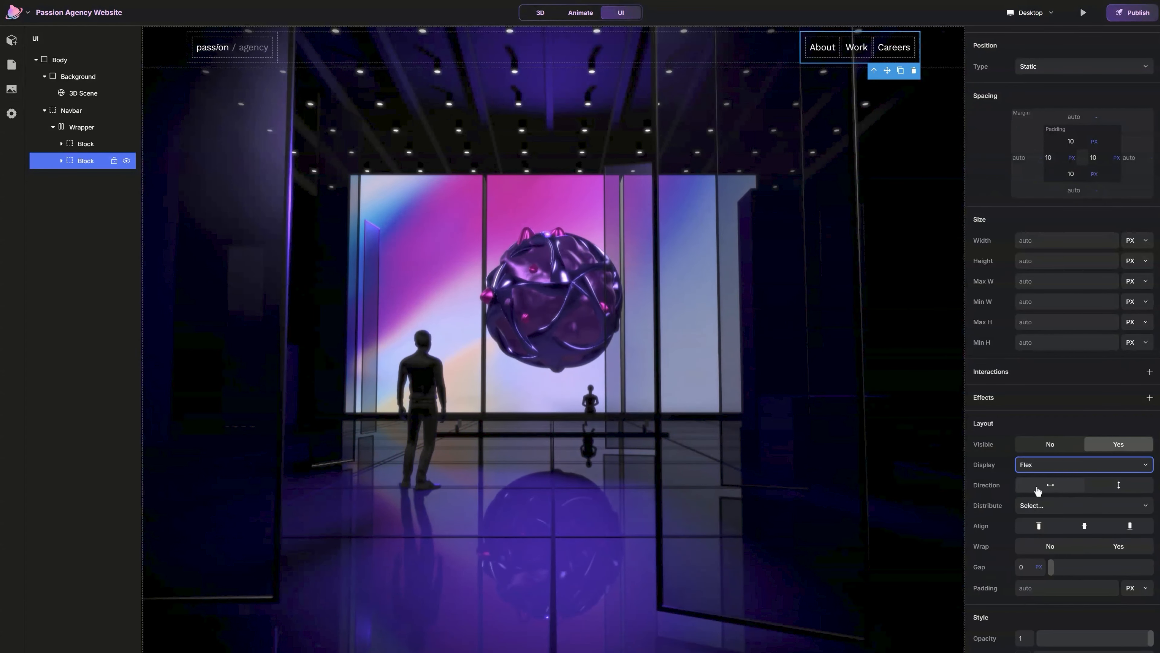
left_click(1037, 486)
- Center the distribution and alignment of the links block and set its gap to 10 px
left_click(1044, 505)
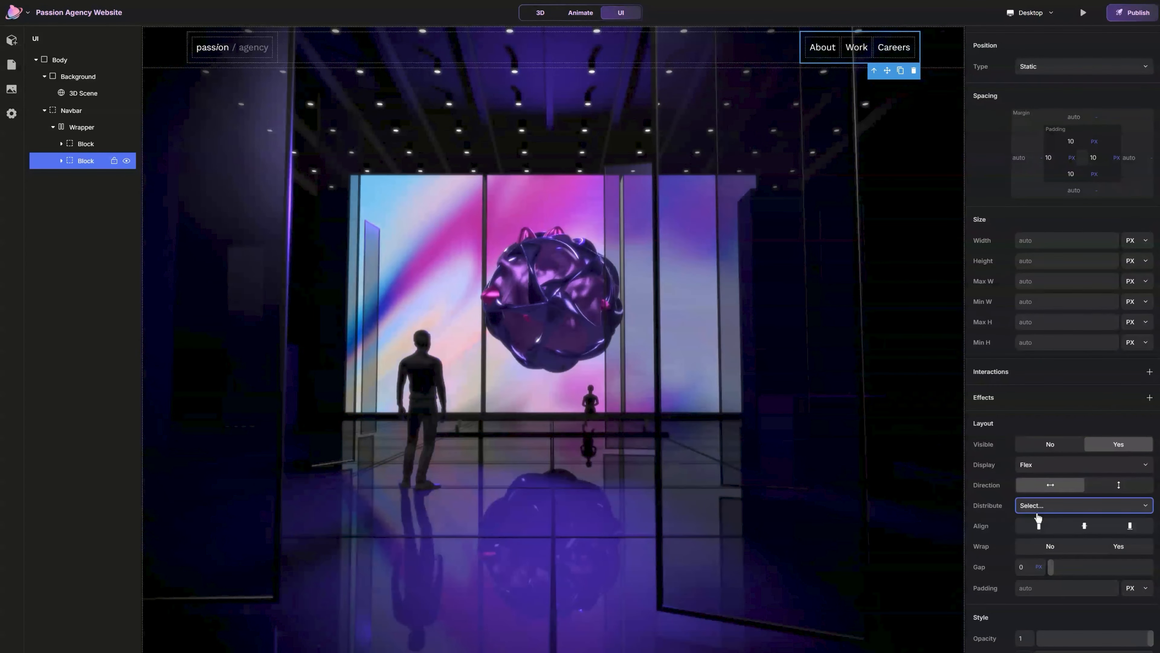
left_click(1053, 538)
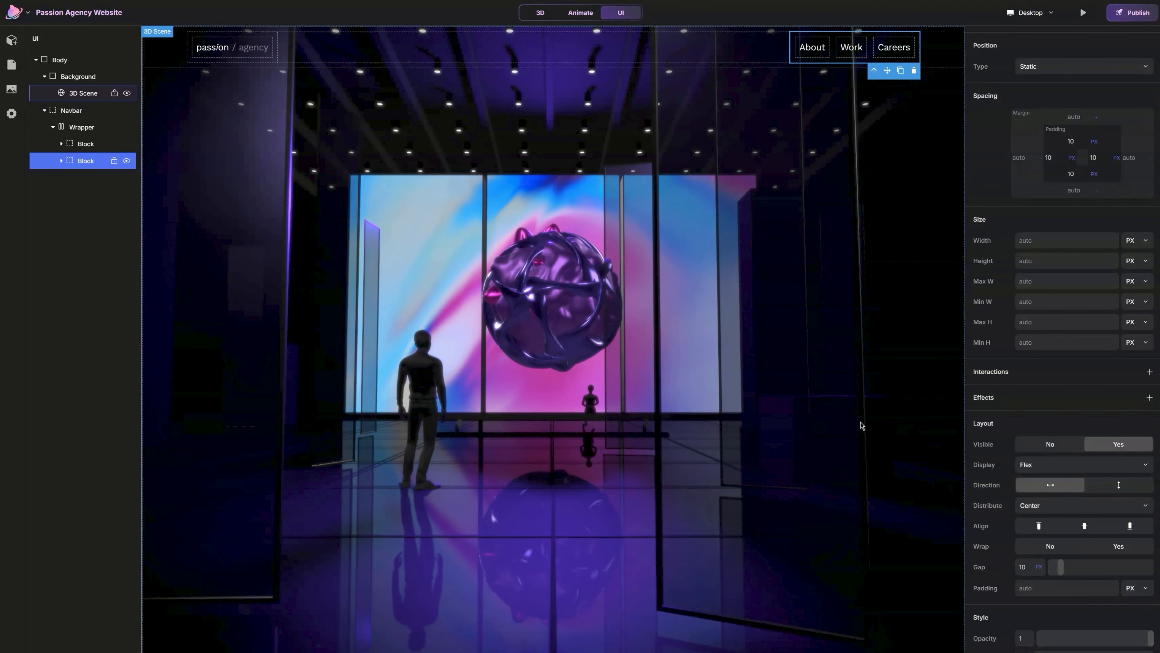
left_click(1098, 525)
left_click(657, 345)
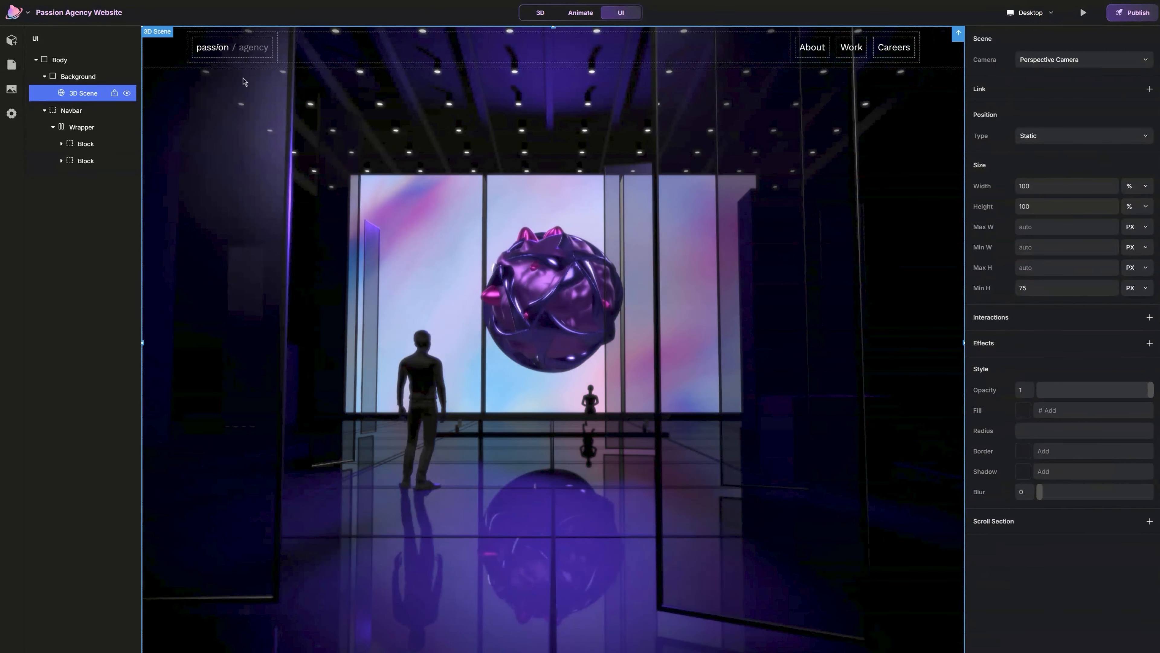
- Set the Navbar's position type to Fixed
left_click(70, 110)
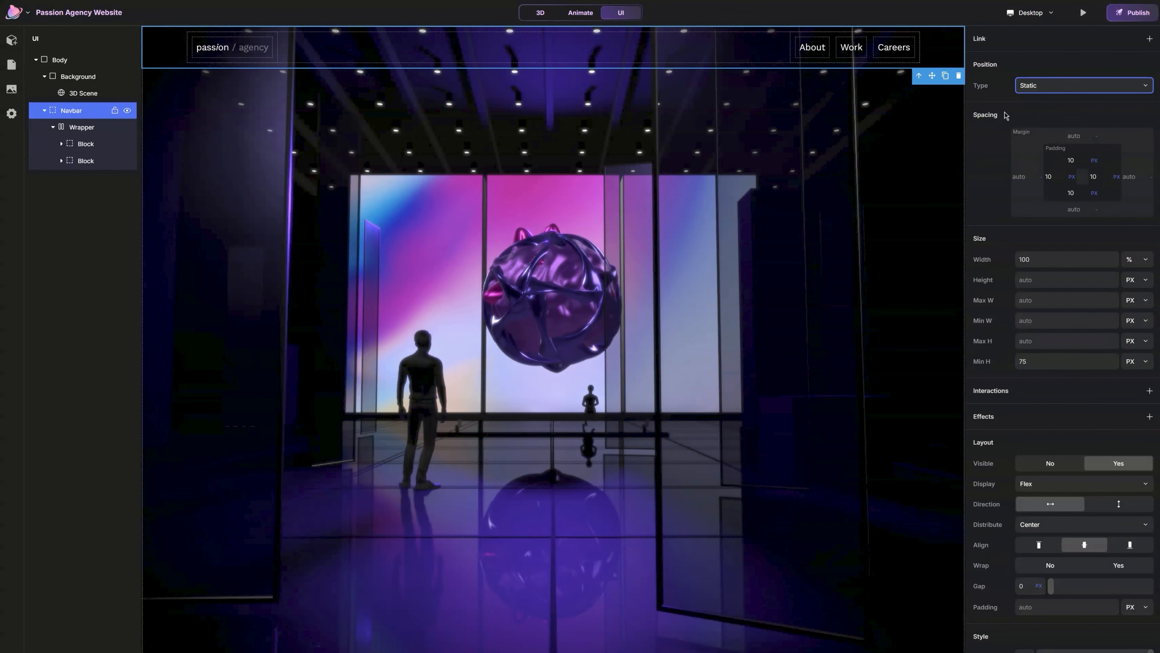
left_click(1022, 97)
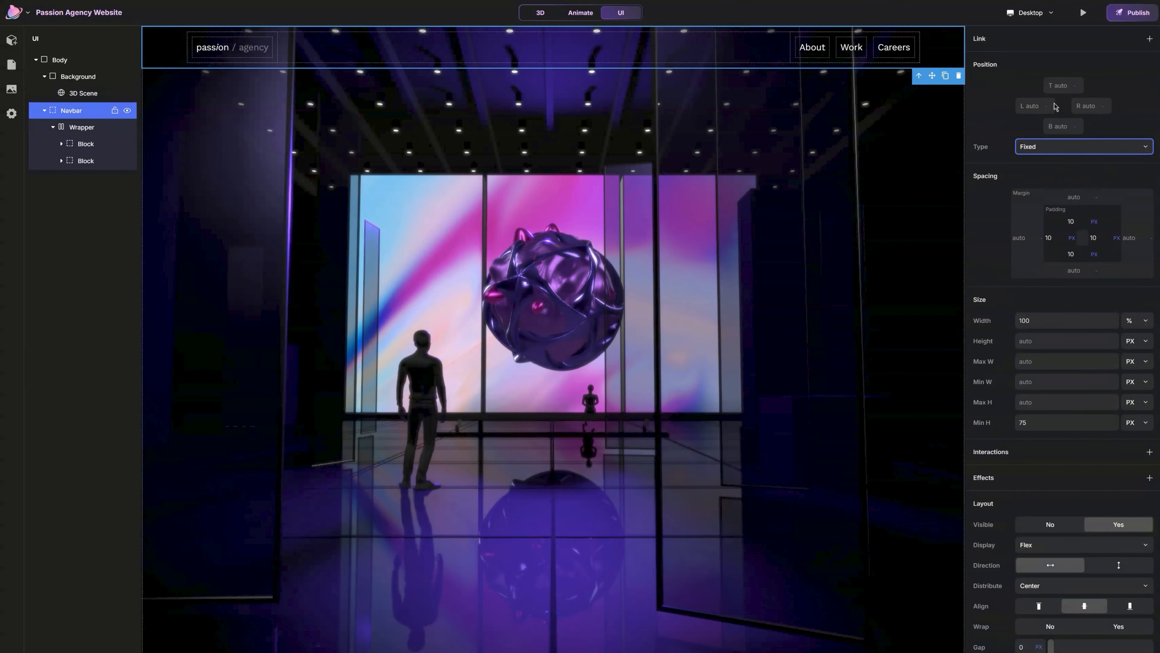
- Set the Navbar's top offset to 0 px and duplicate the Navbar
left_click(1069, 86)
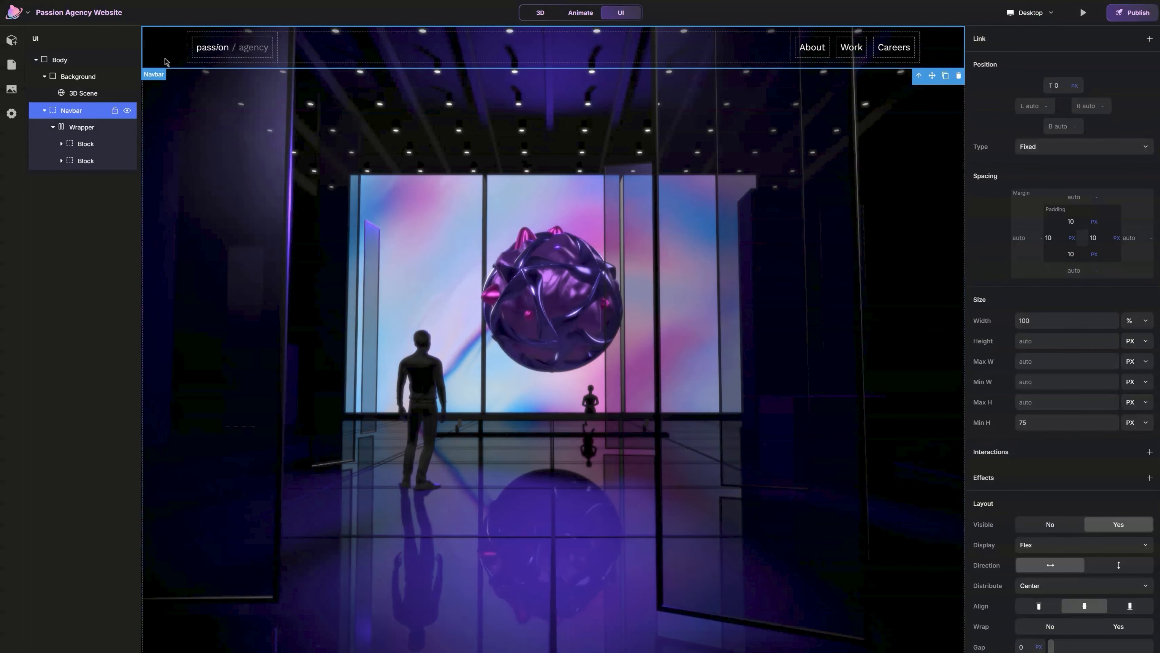
left_click(44, 110)
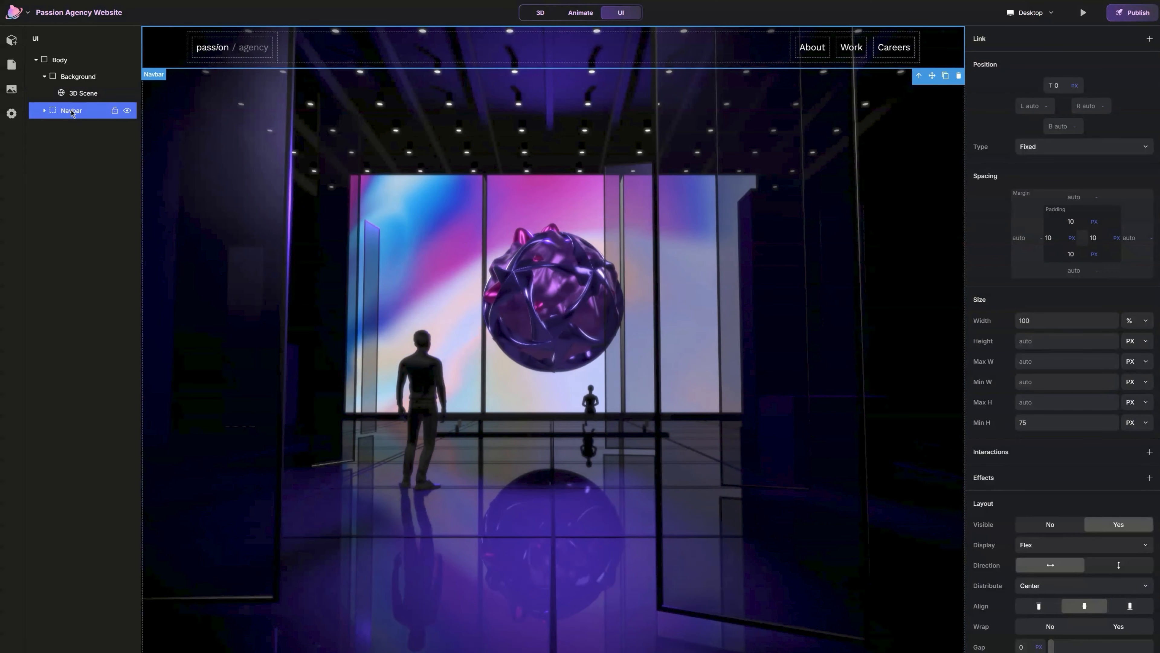
key("ctrl+d")
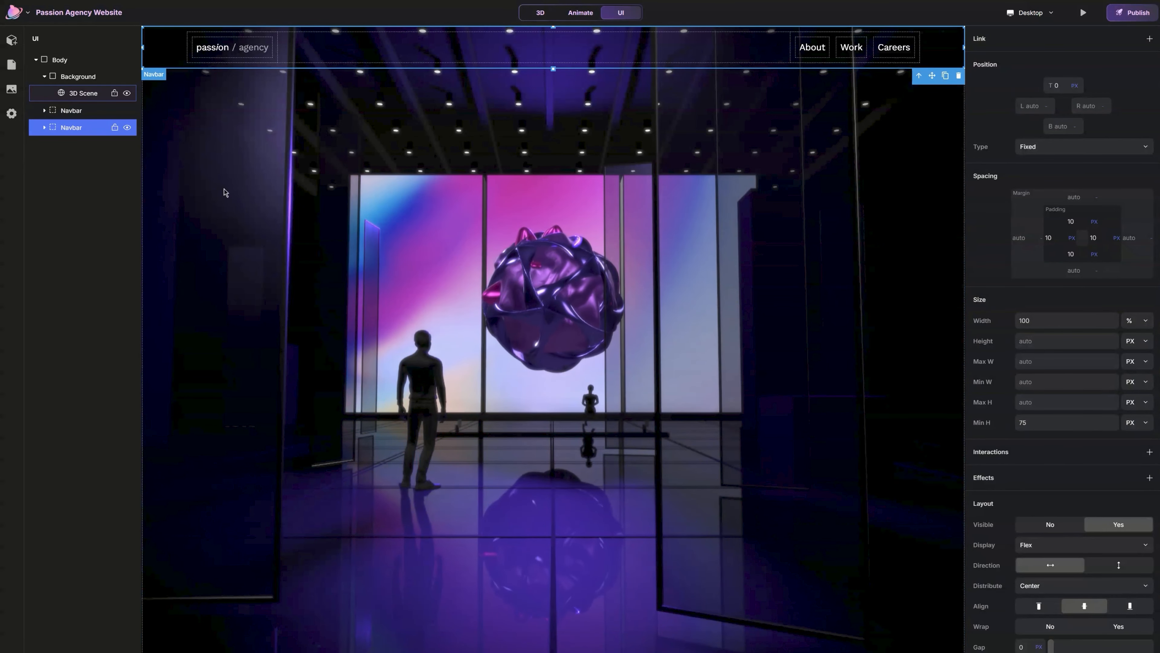
- Clear the duplicated Navbar's top offset and set its bottom offset to 0 px
left_click(1062, 87)
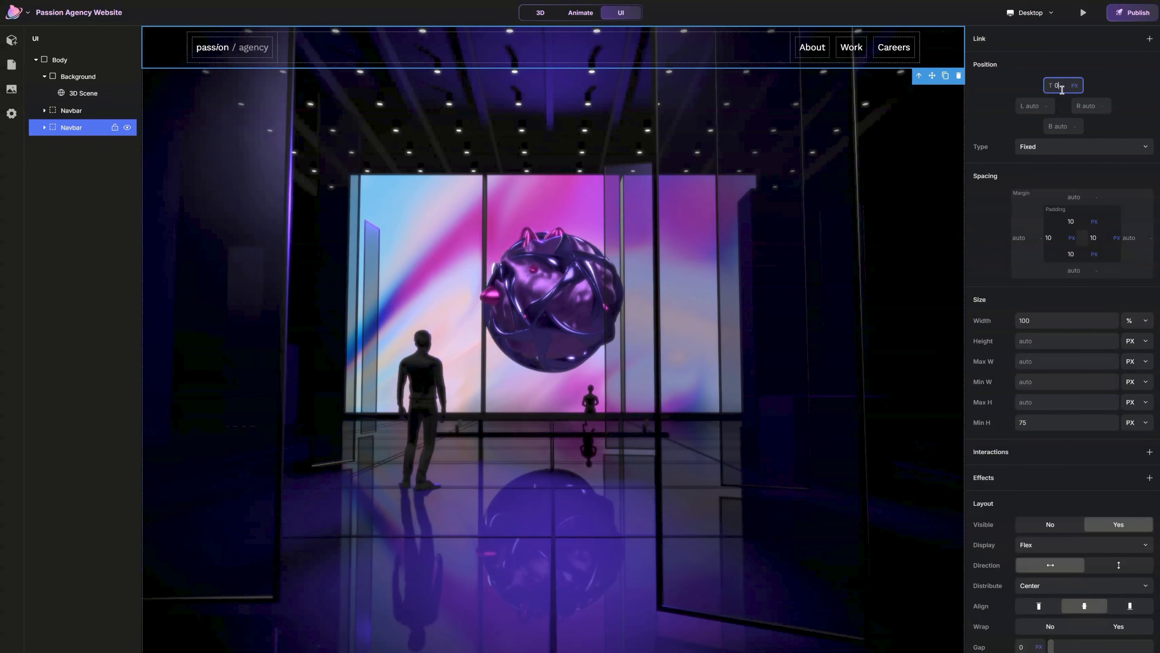
key("BackSpace")
left_click(1077, 130)
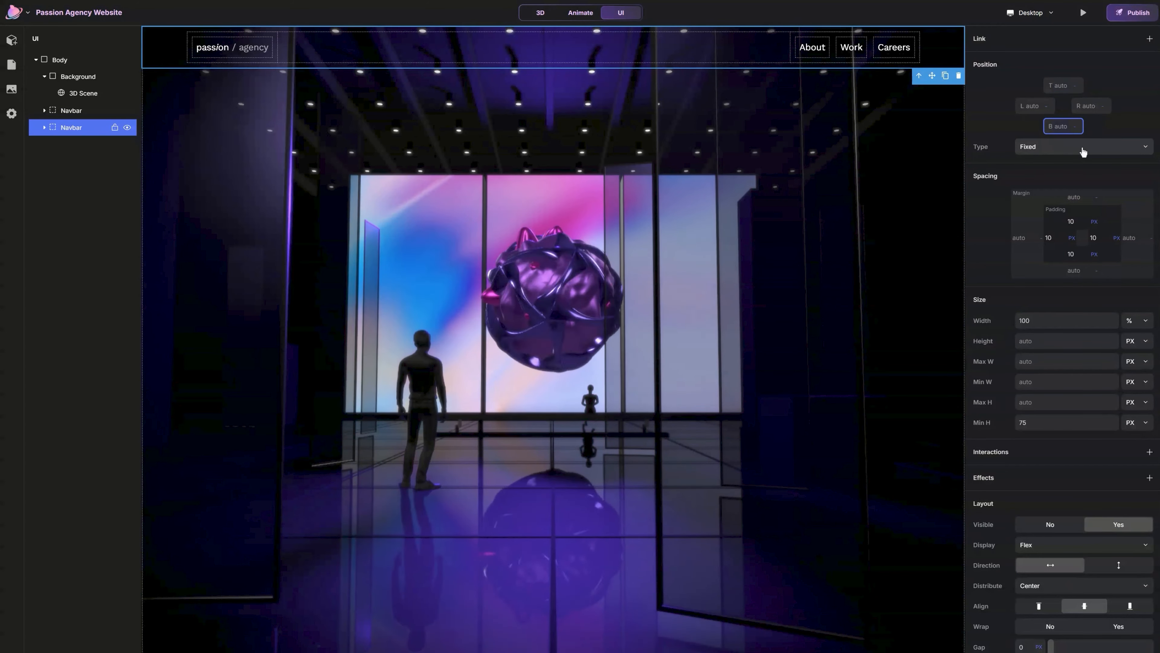
type("0")
key("Return")
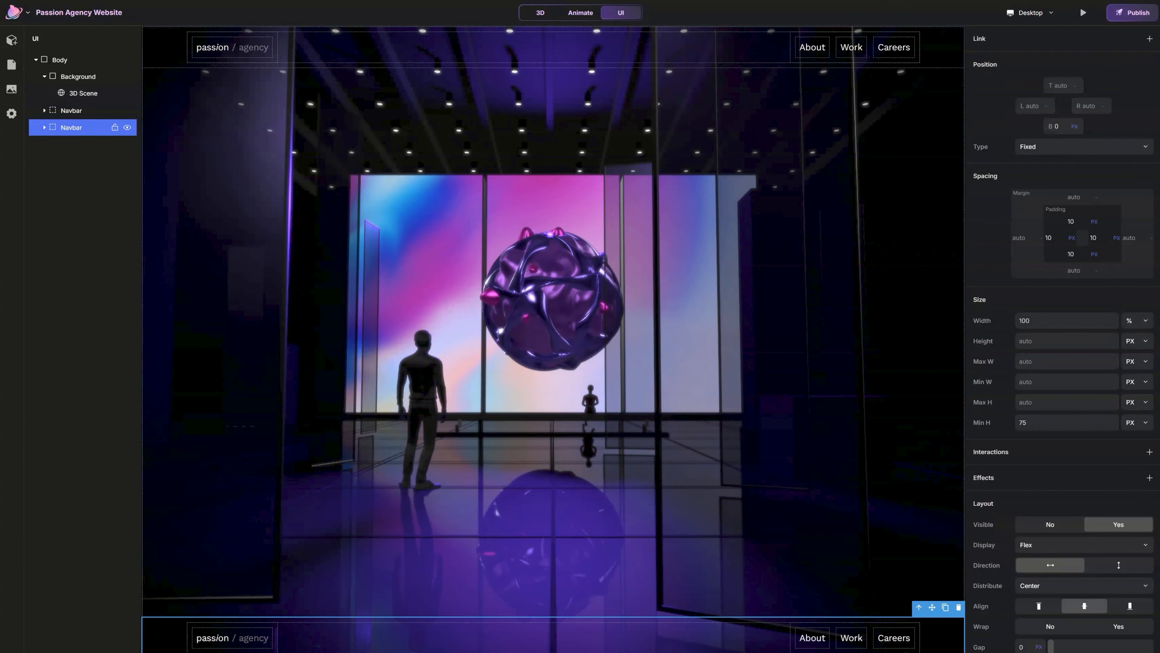
- Replace the "passion / agency" text in the duplicated Navbar with "Scroll to Explore"
double_click(214, 642)
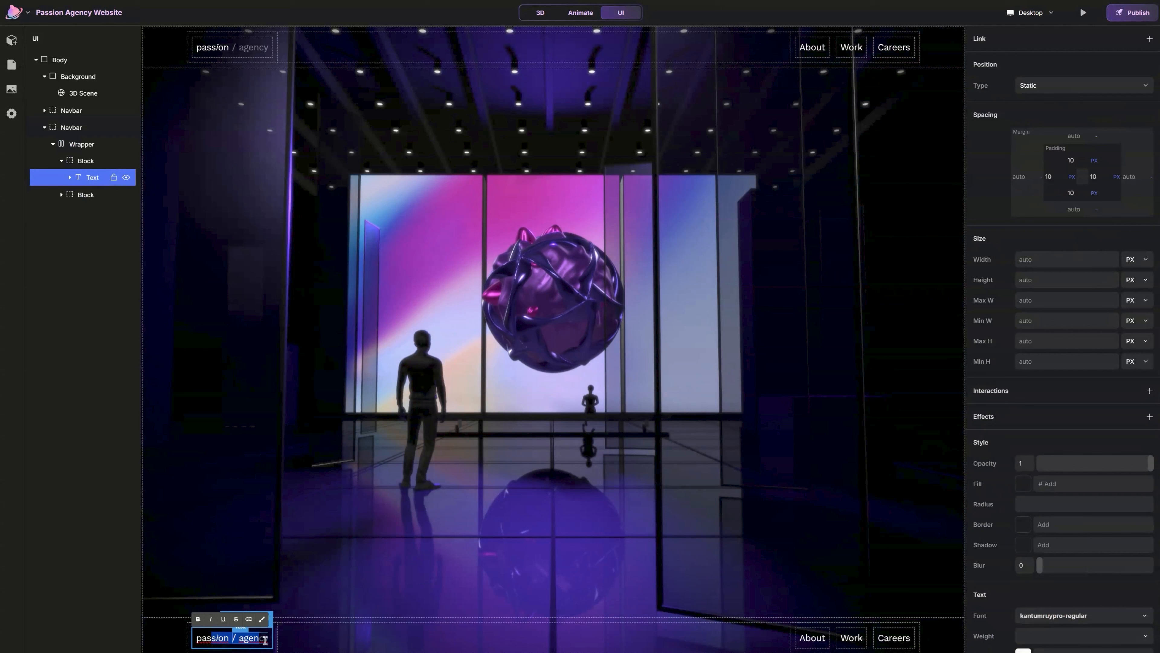
key("BackSpace")
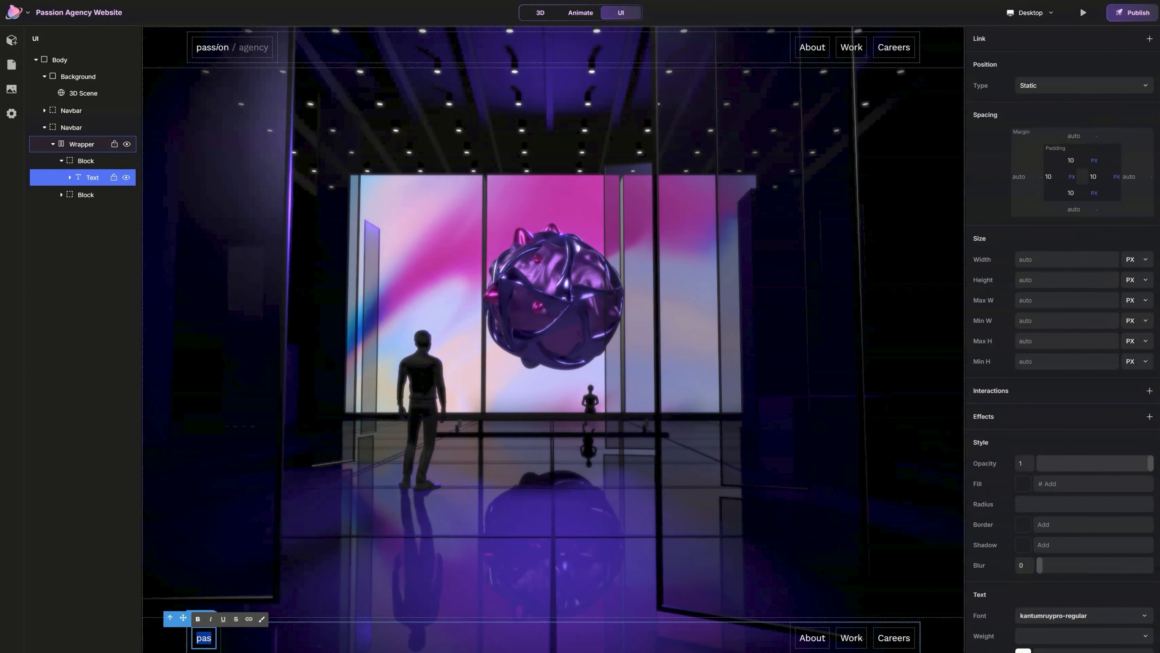
type("Scrol")
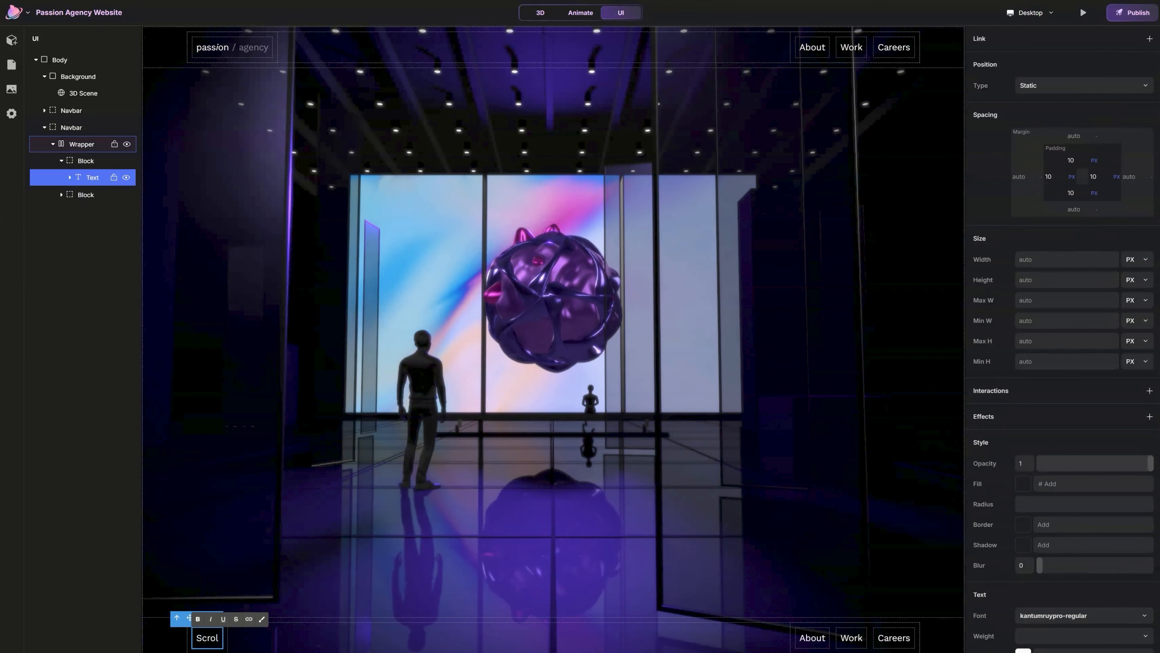
type("l ")
type("to Explore")
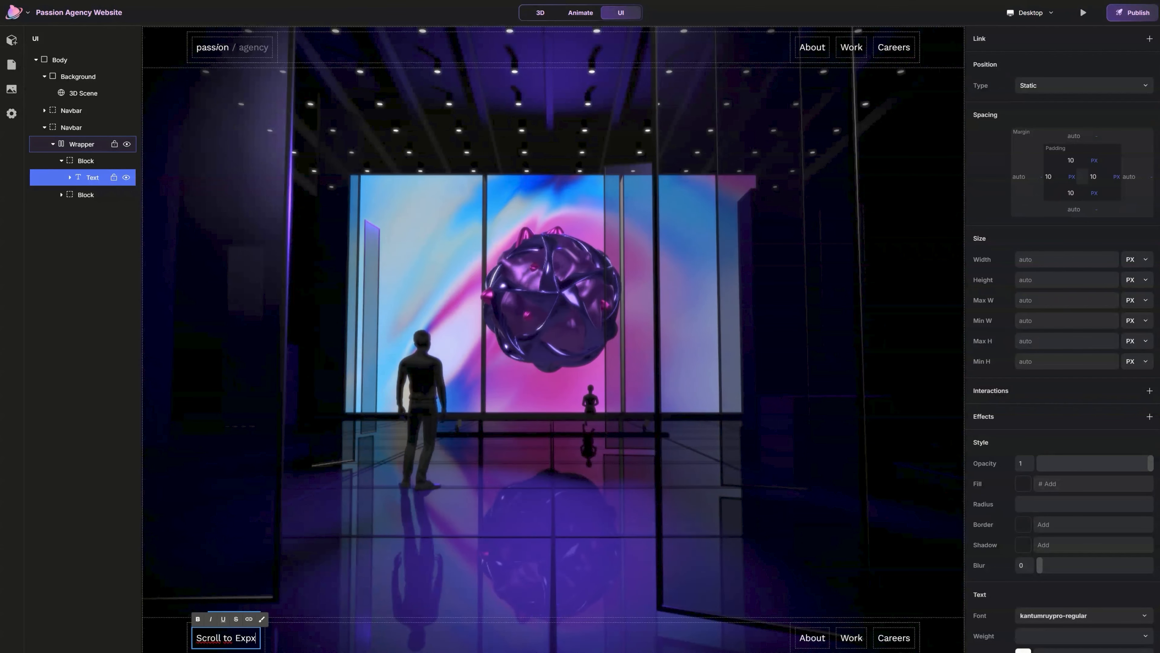
- Delete the Work and Careers texts from the duplicated Navbar at the page bottom
left_click(812, 638)
left_click(859, 645)
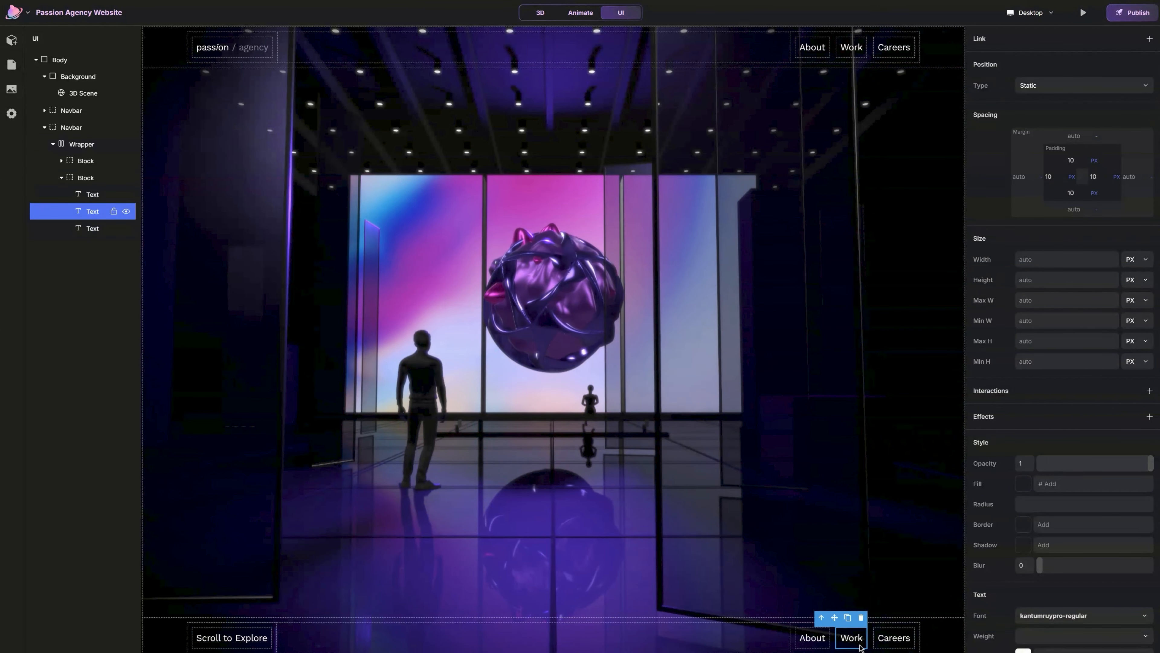
key("Delete")
left_click(893, 645)
key("Delete")
- Change the remaining "About" text in the lower Navbar to "Made with Peach Worlds"
double_click(894, 640)
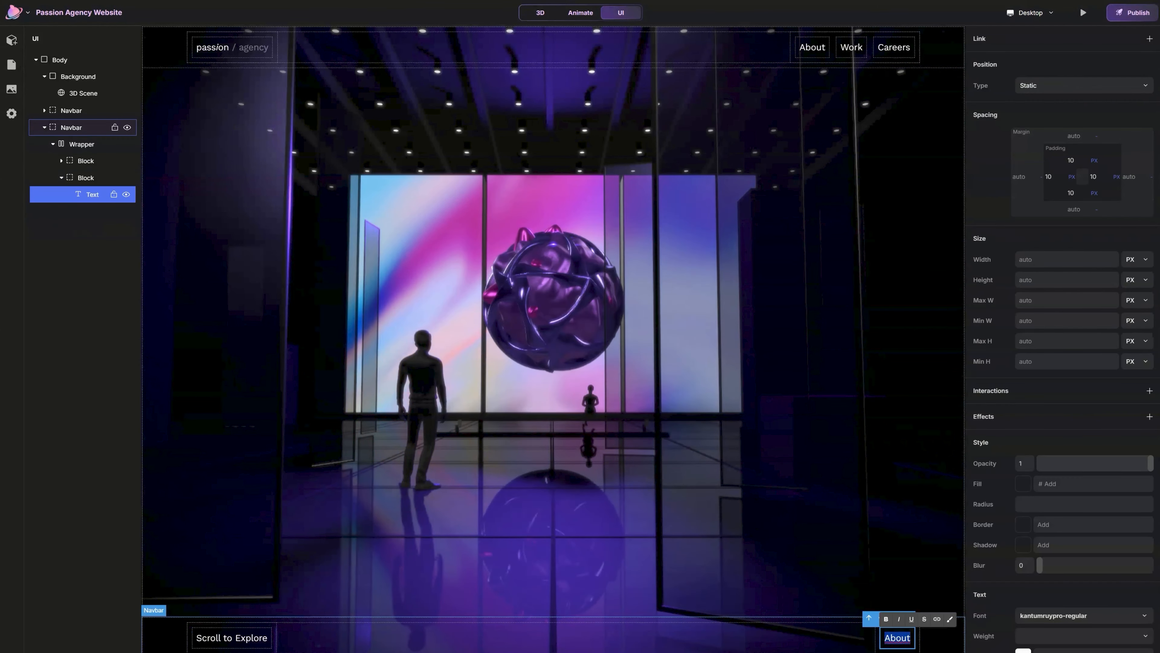
type("Made wi")
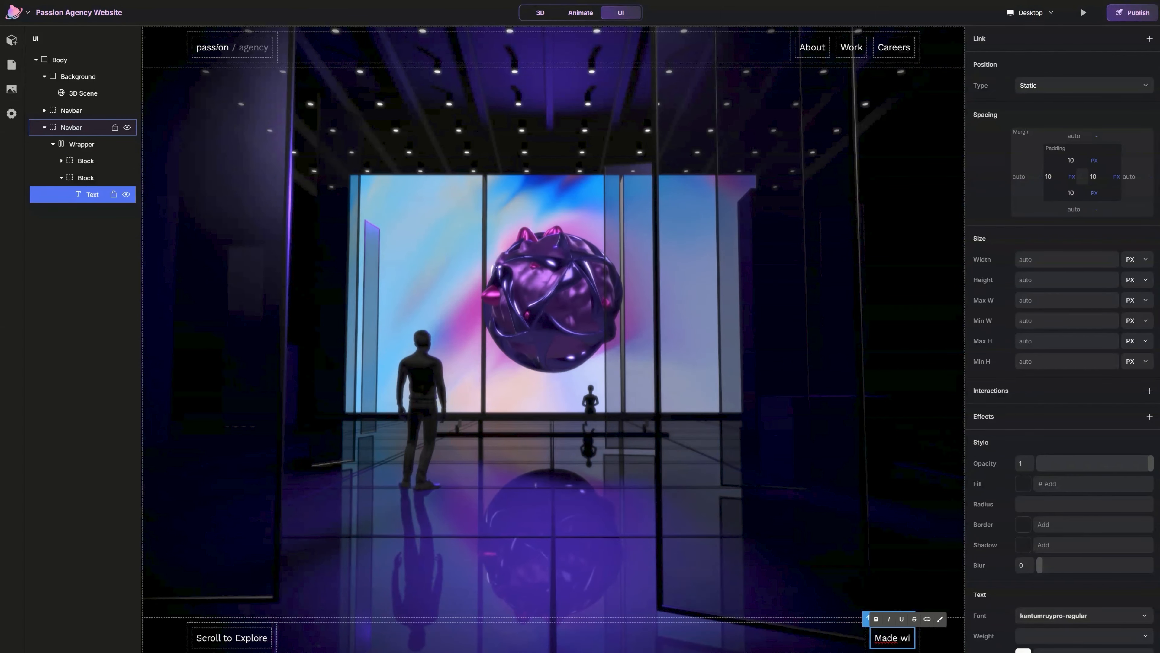
type("th Peach Worlds")
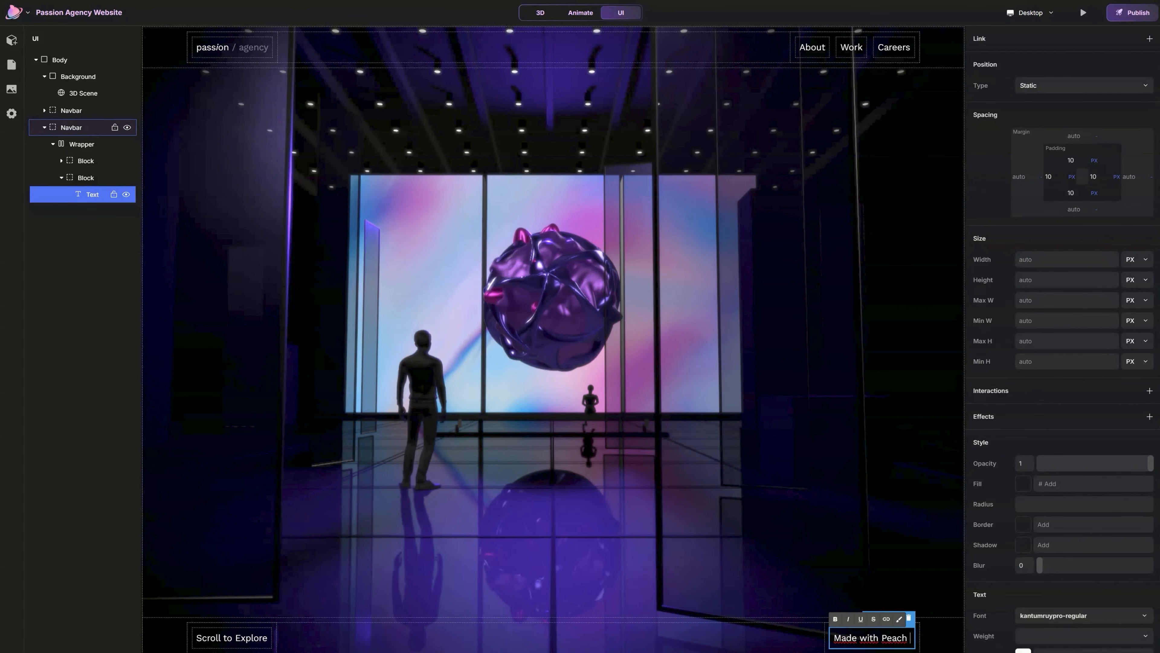
- Italicize the words "Peach Worlds" in the lower Navbar's credit text
left_click_drag(852, 638, 914, 642)
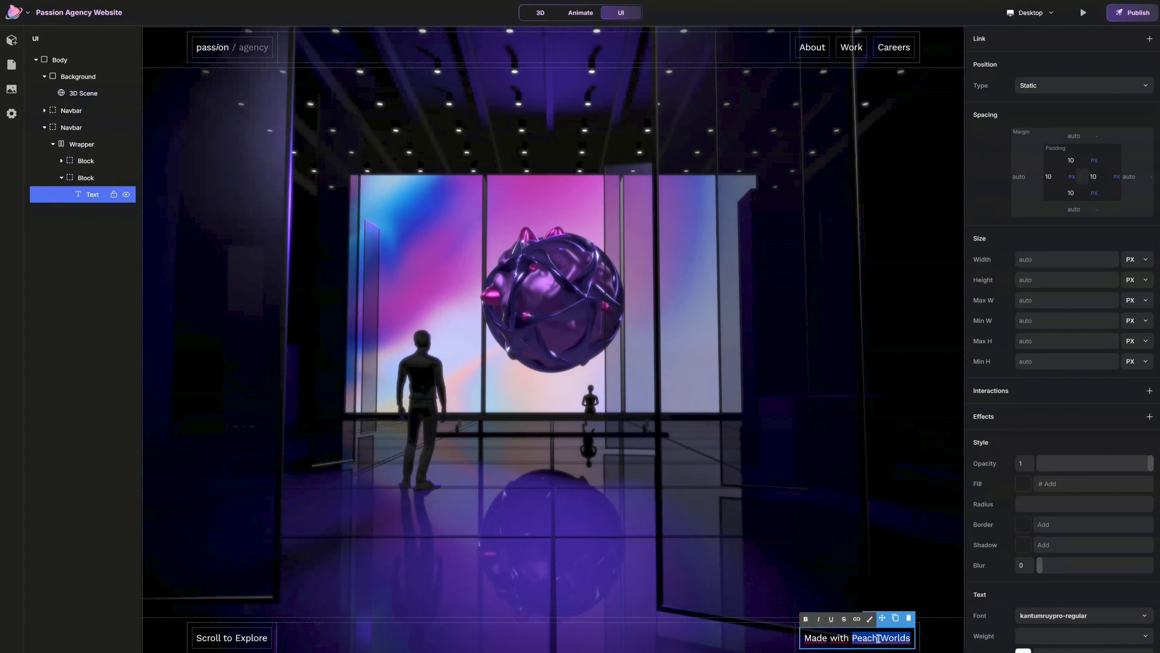
left_click(819, 620)
left_click(886, 607)
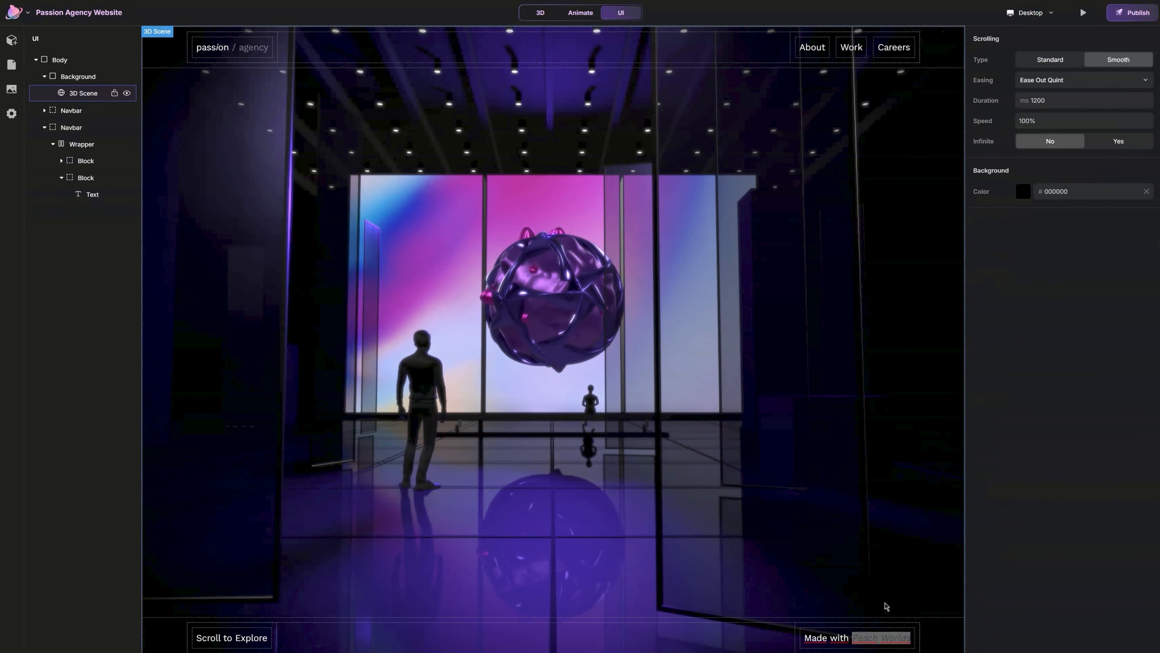
left_click(886, 640)
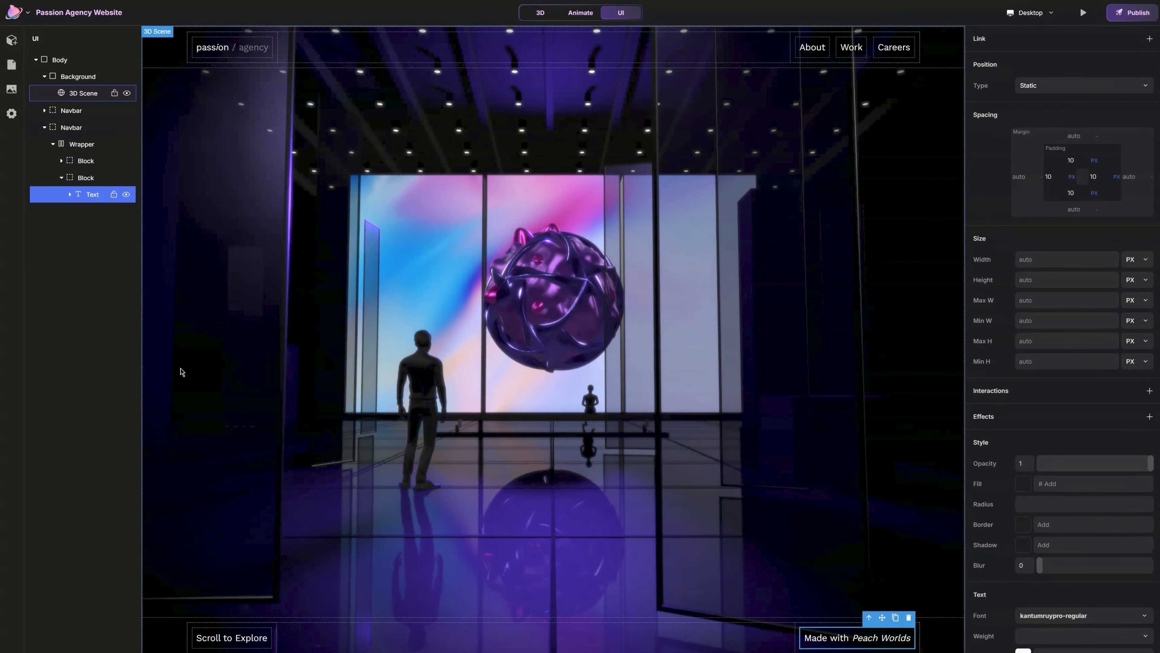
- Add an Audio element and a Block layout element to the page
left_click(12, 40)
left_click(67, 109)
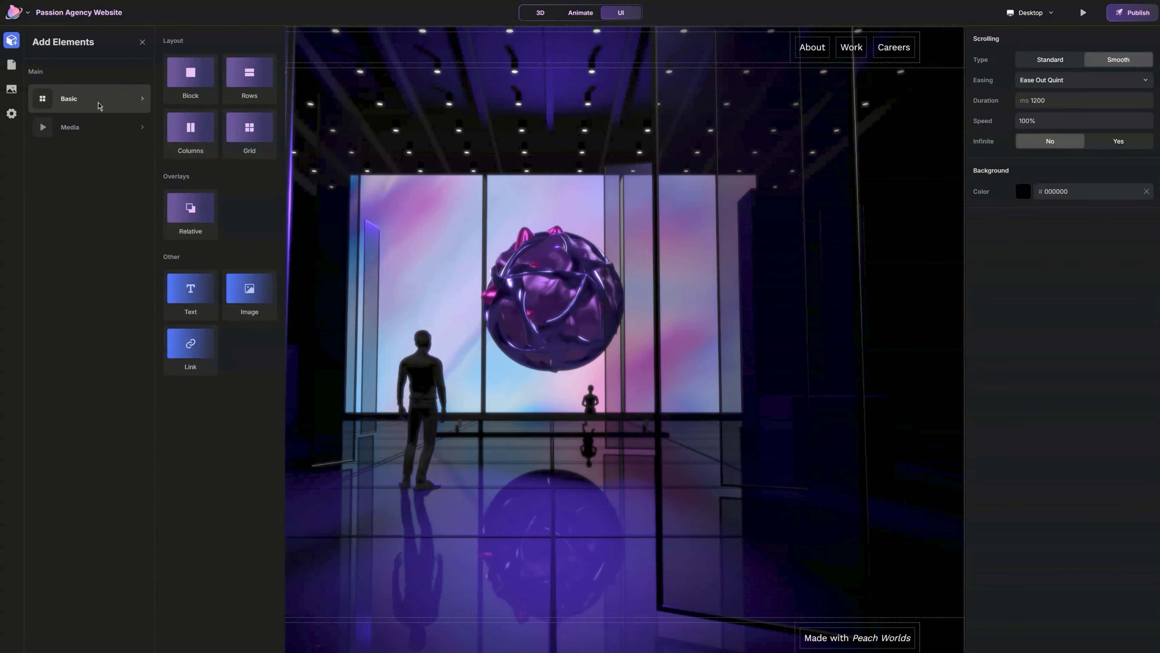
left_click(73, 127)
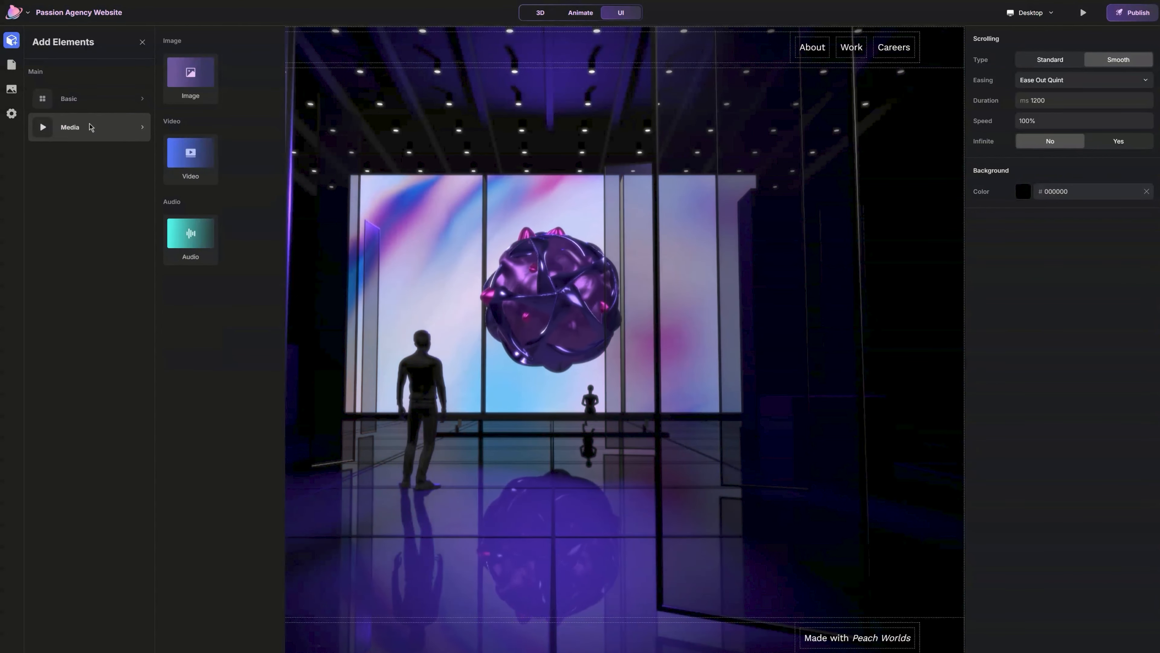
left_click(199, 241)
left_click(97, 87)
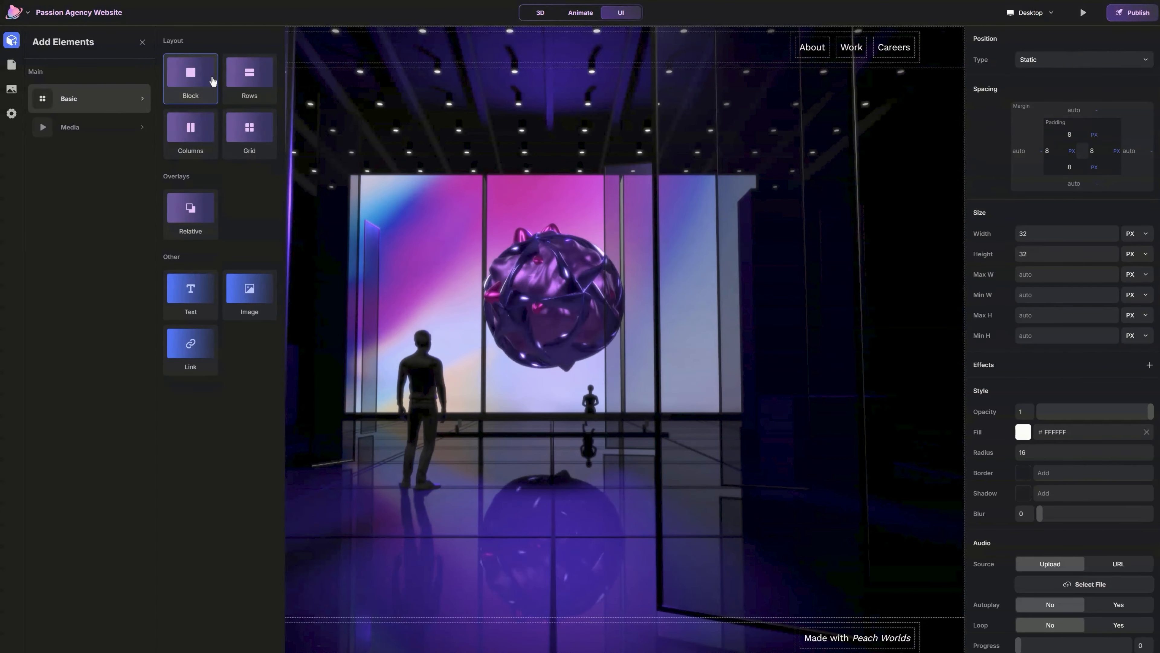
left_click(204, 86)
left_click(144, 43)
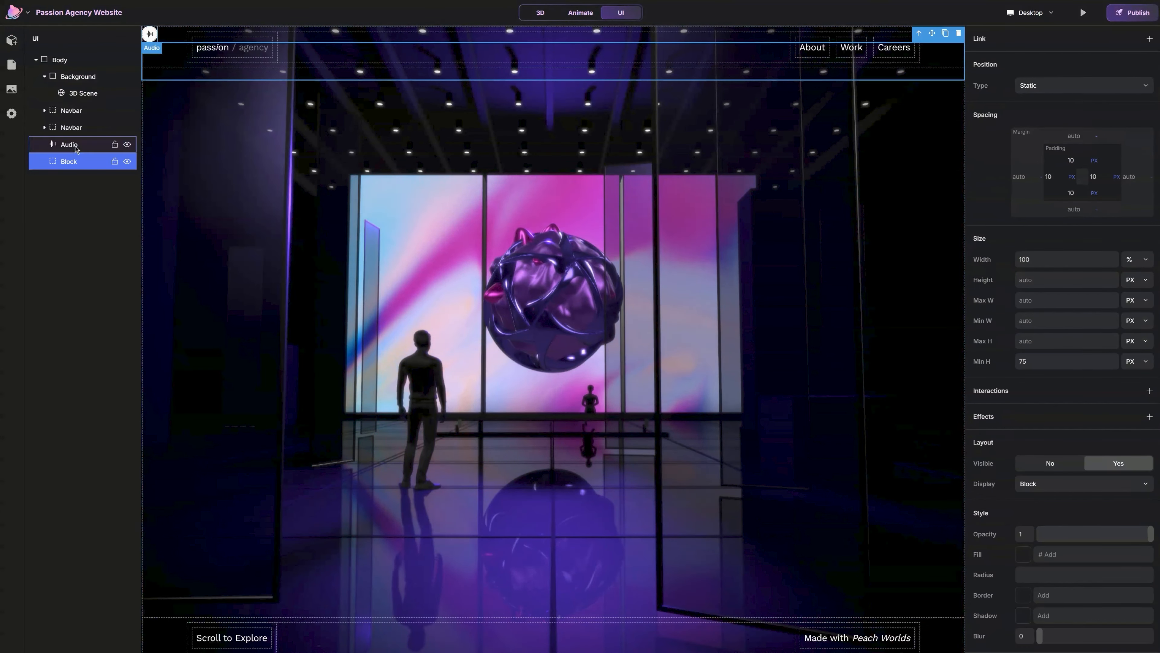
- Nest the Audio element inside the new block and clear the block's width and minimum height
left_click_drag(75, 144, 81, 156)
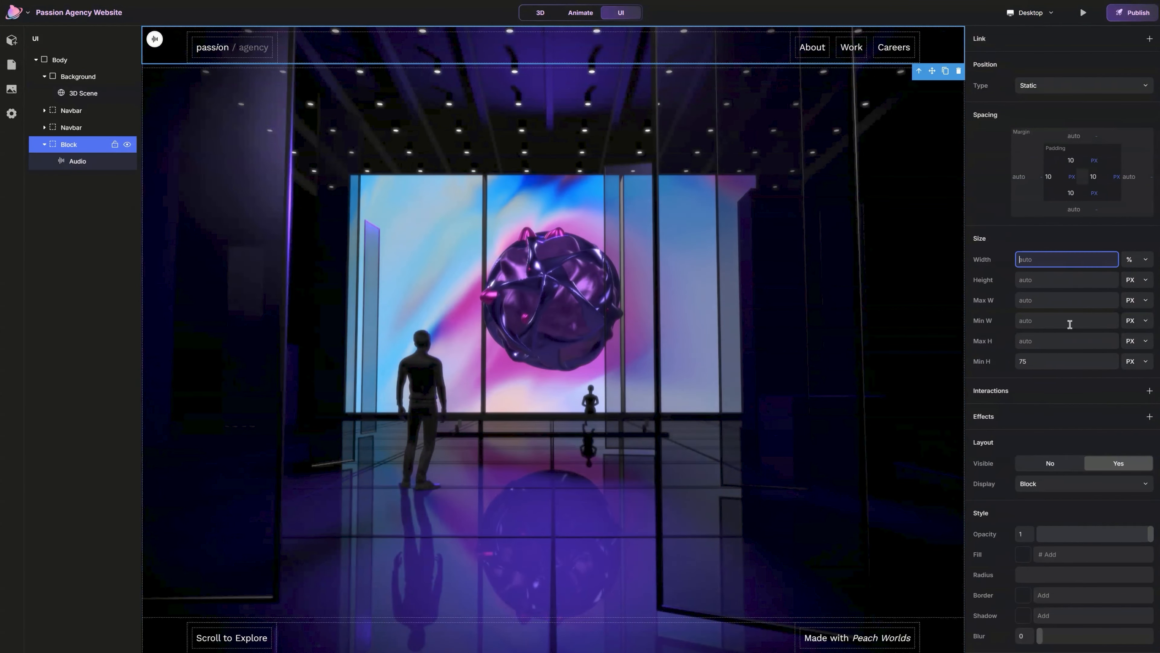
double_click(1057, 360)
key("BackSpace")
key("Return")
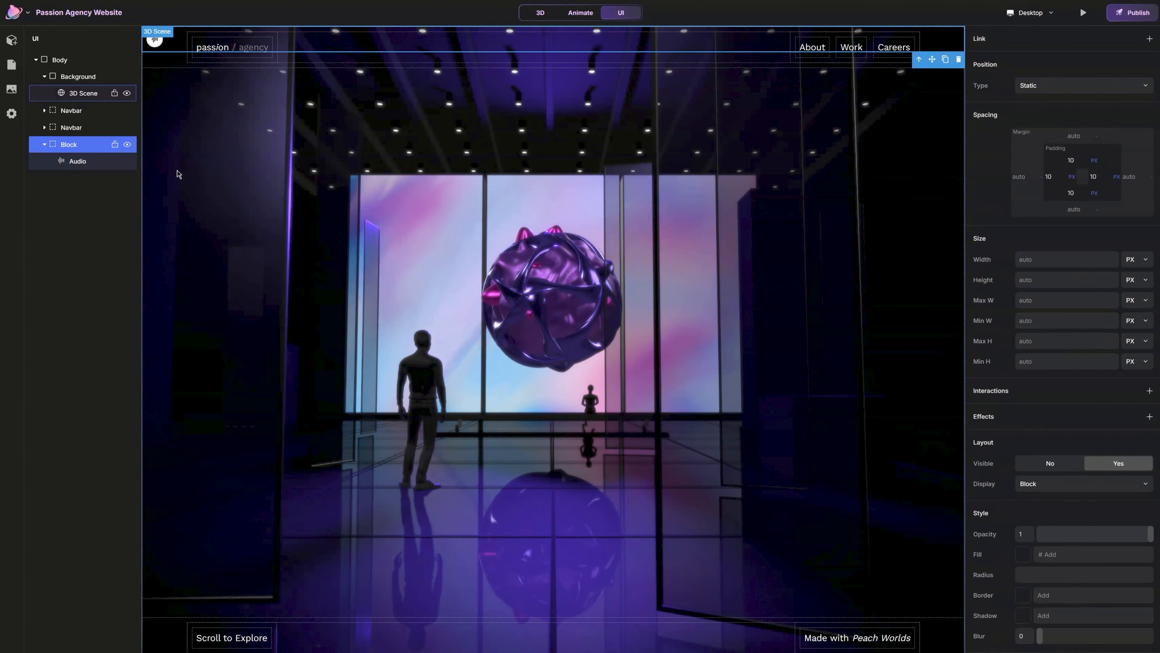
- Move the audio block beside the "Made with Peach Worlds" text in the lower Navbar and remove the Audio element's fill
left_click(853, 639)
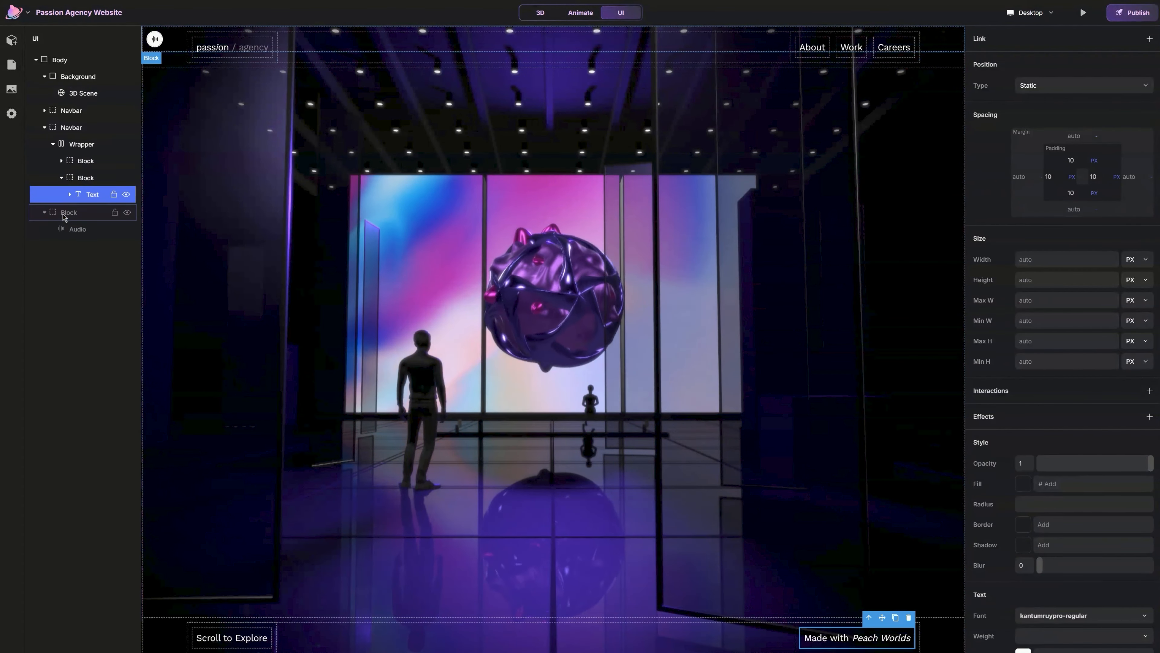
left_click(77, 228)
scroll(1017, 386, "down", 2)
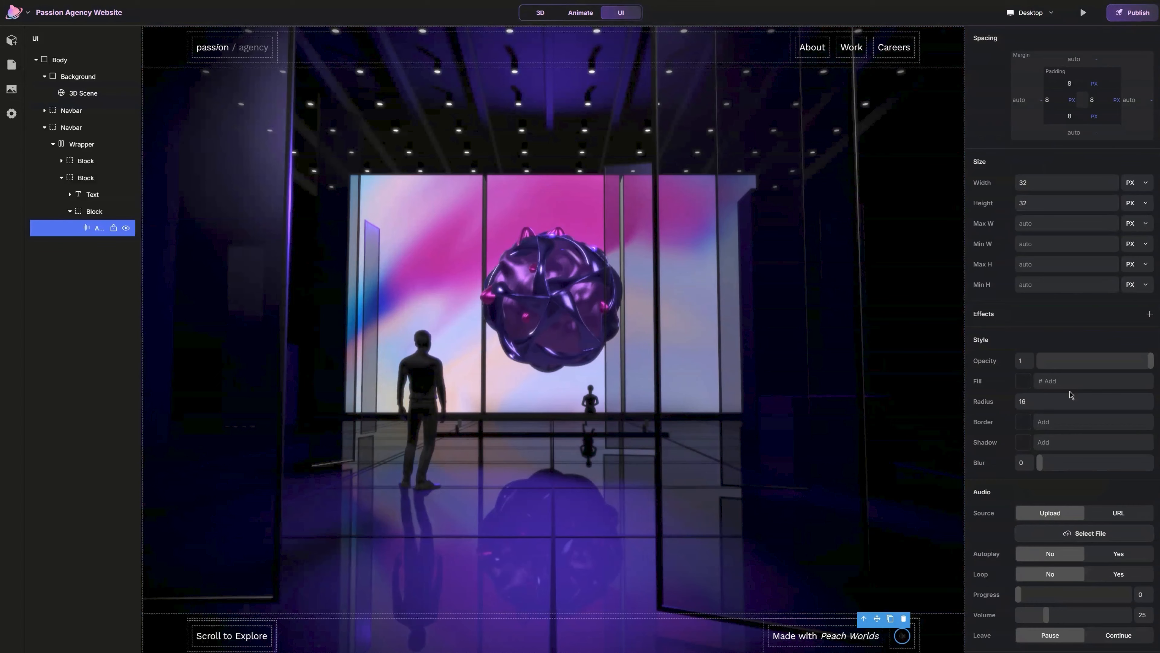
- Clear the padding on all four sides of the block holding the Audio element
left_click(103, 212)
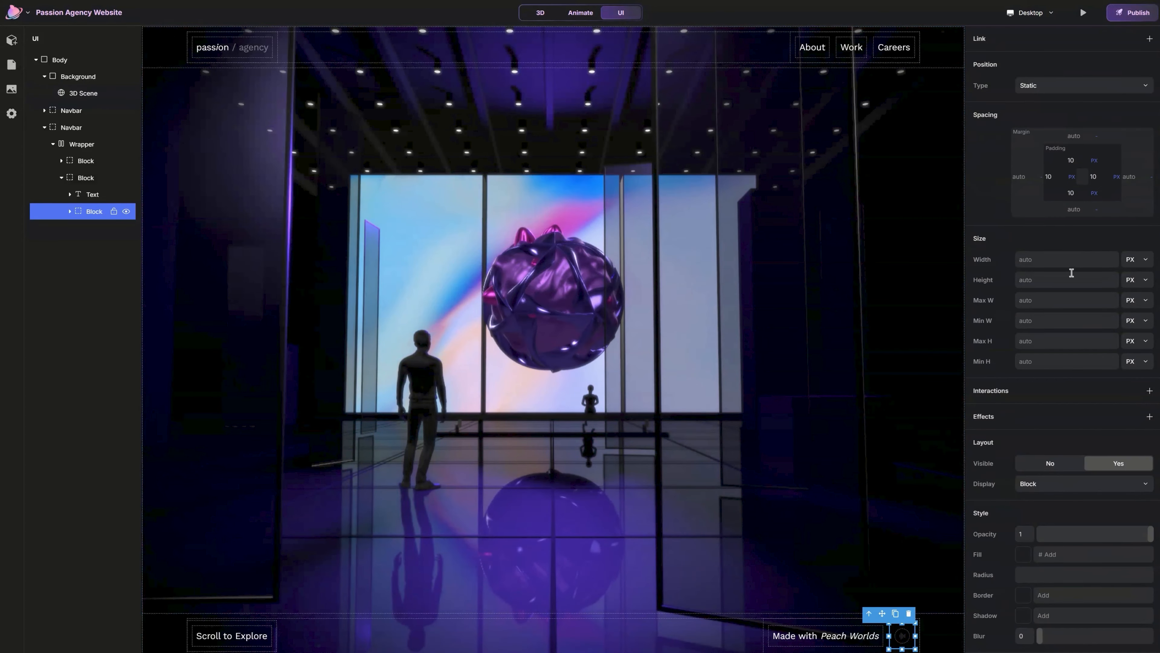
double_click(1079, 159)
key("BackSpace")
left_click(1105, 182)
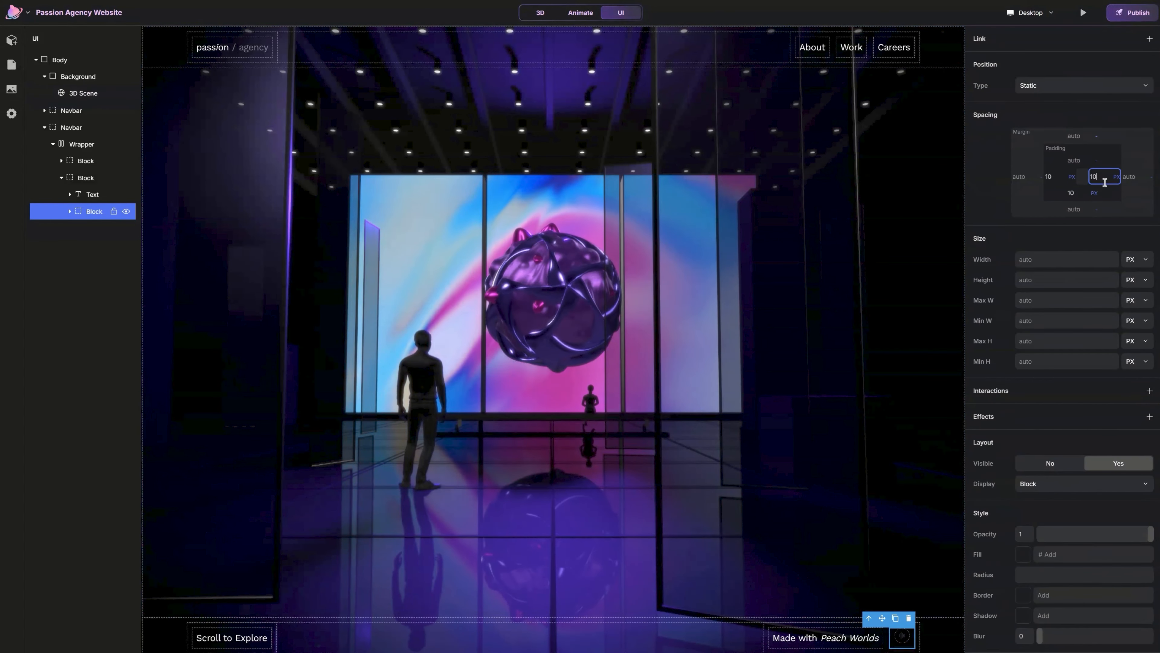
key("BackSpace")
key("BackSpace")
- Set both the width and height of the audio block and its Audio element to 48 px
left_click(1056, 259)
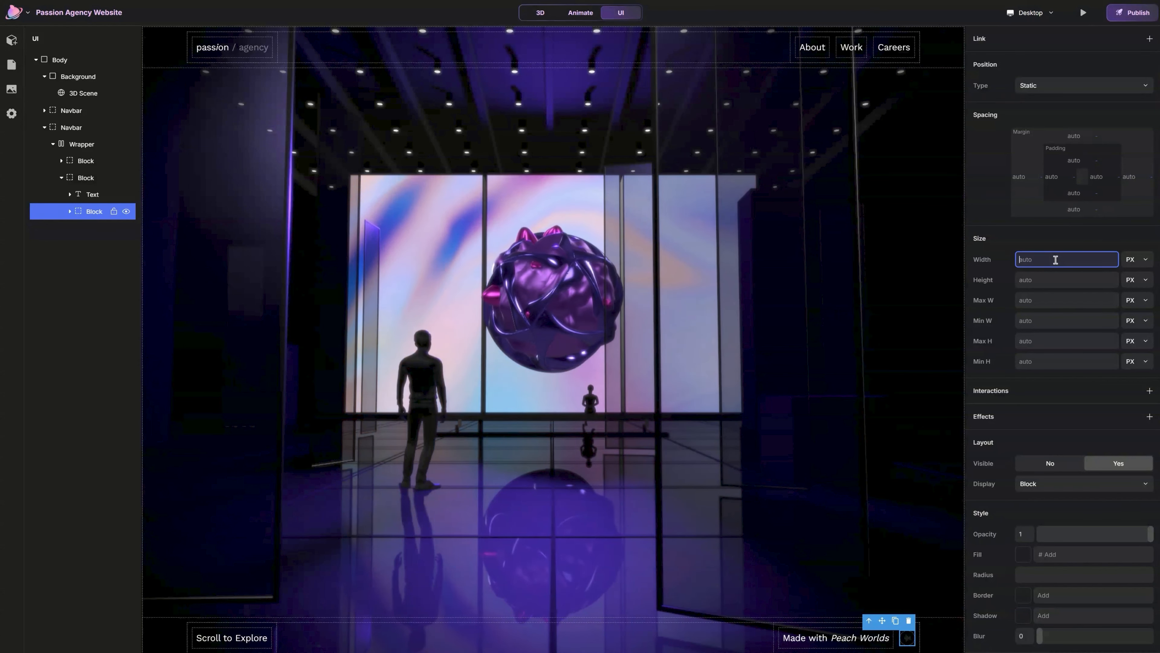
key("Tab")
type("48")
key("Return")
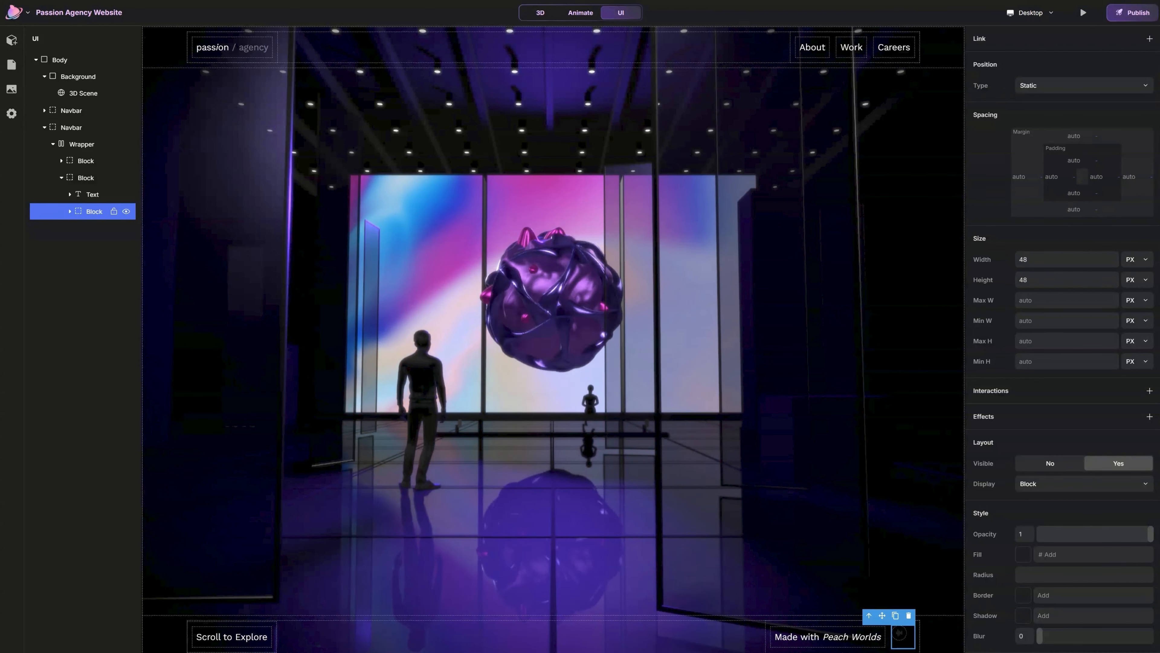
left_click(902, 638)
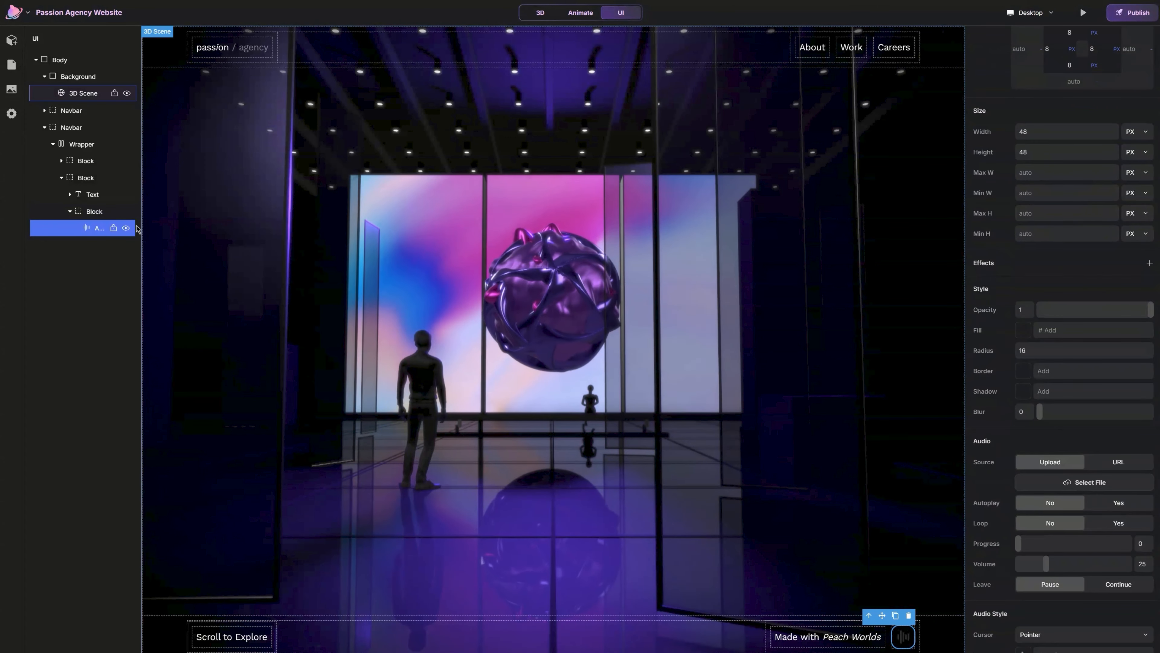
- Round the block around the Audio element with a radius of 999
left_click(869, 615)
scroll(1055, 557, "down", 1)
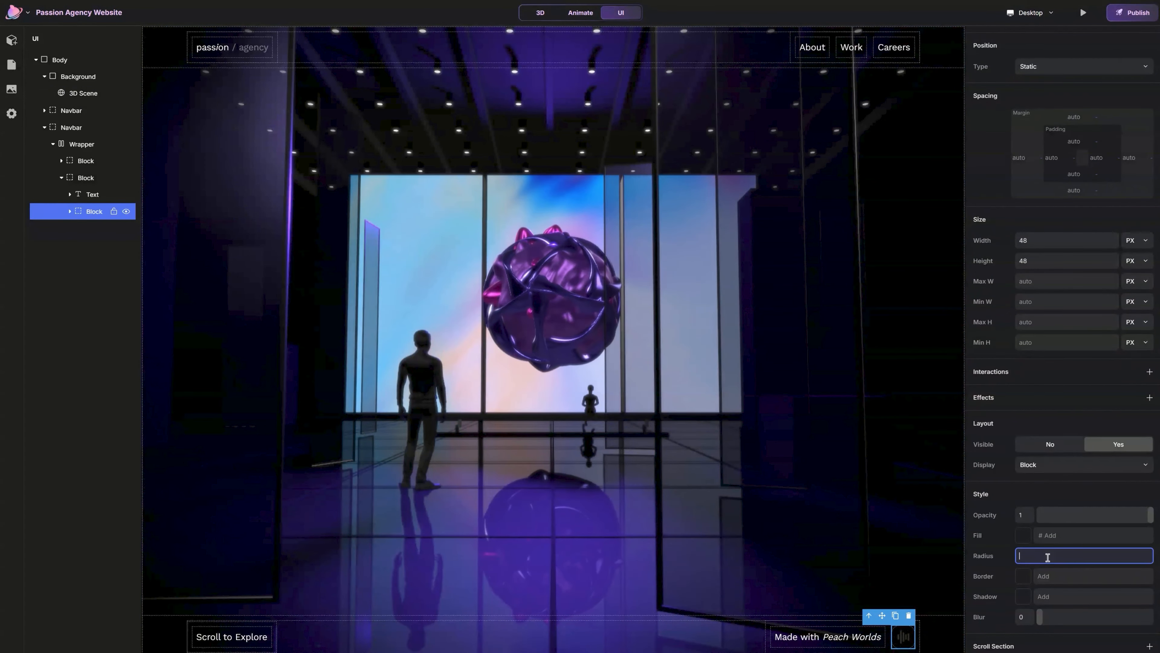
left_click(1047, 557)
type("9999")
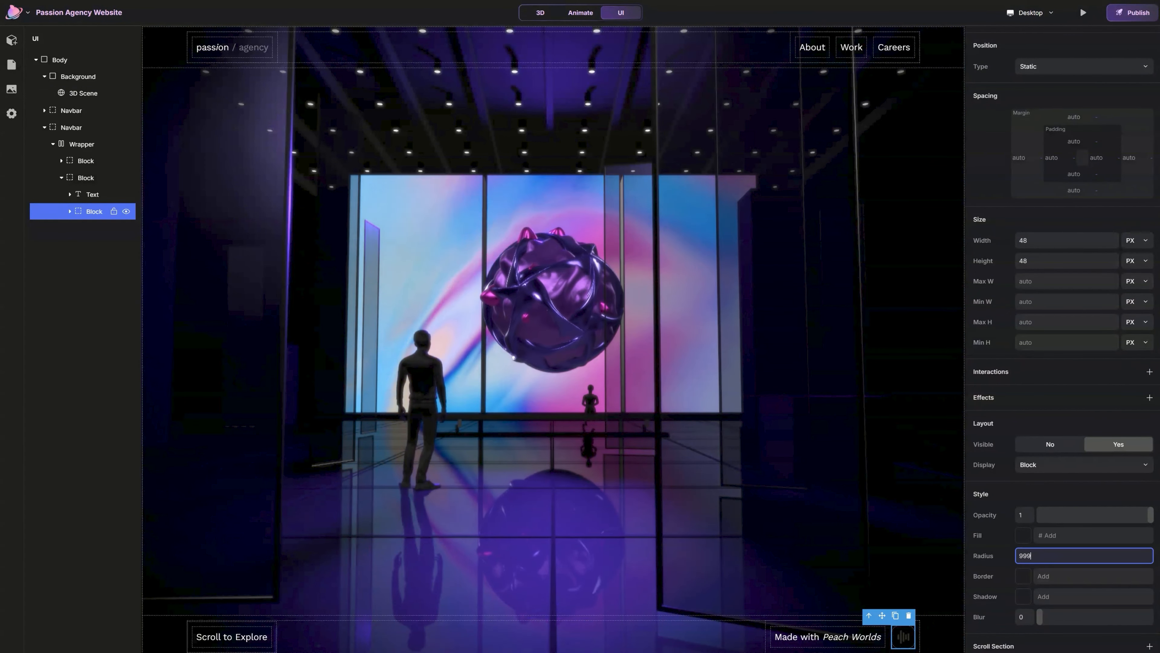
key("Return")
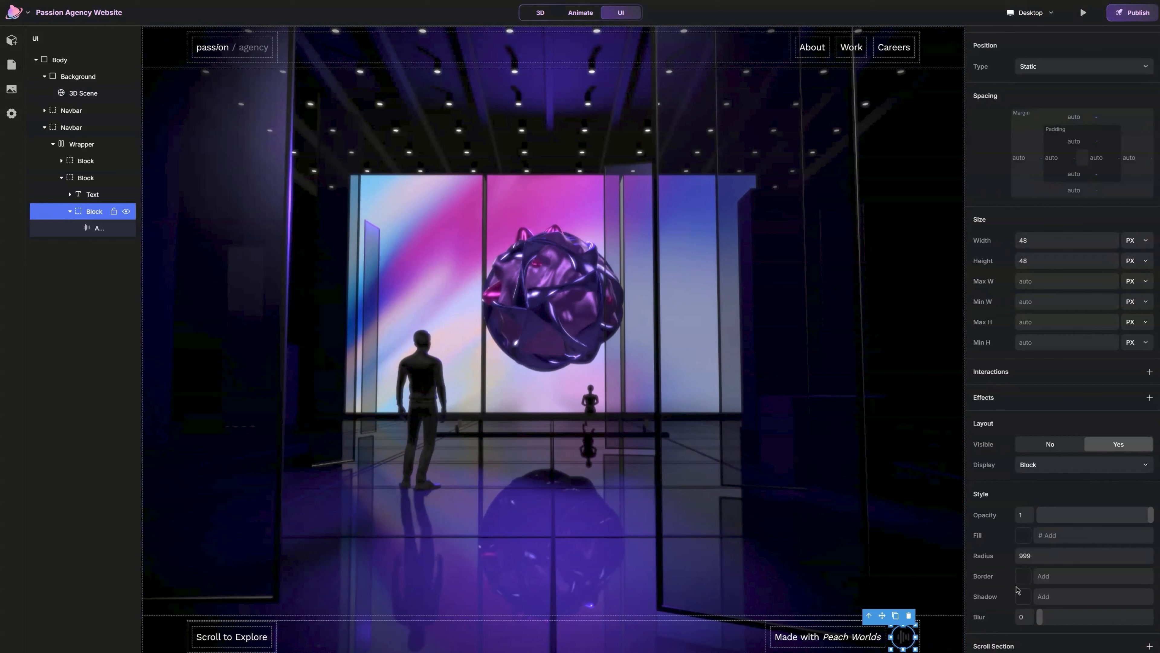
- Add a solid border of width 1 to the audio block and set its color to grey 949494
left_click(1044, 576)
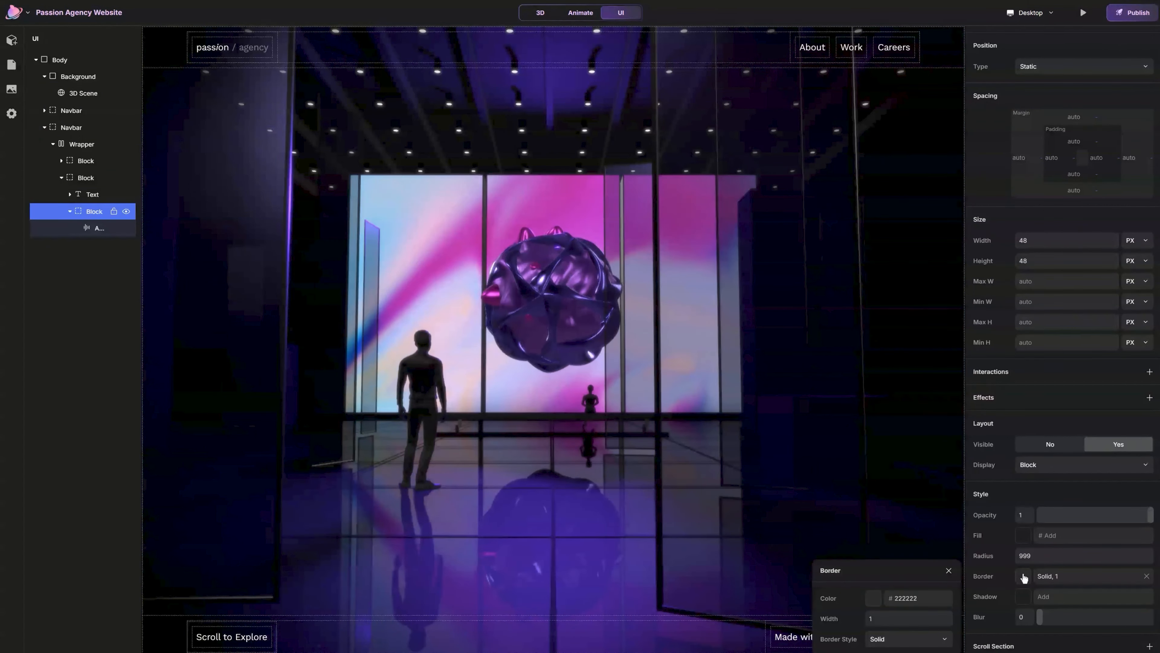
left_click(872, 598)
left_click(654, 517)
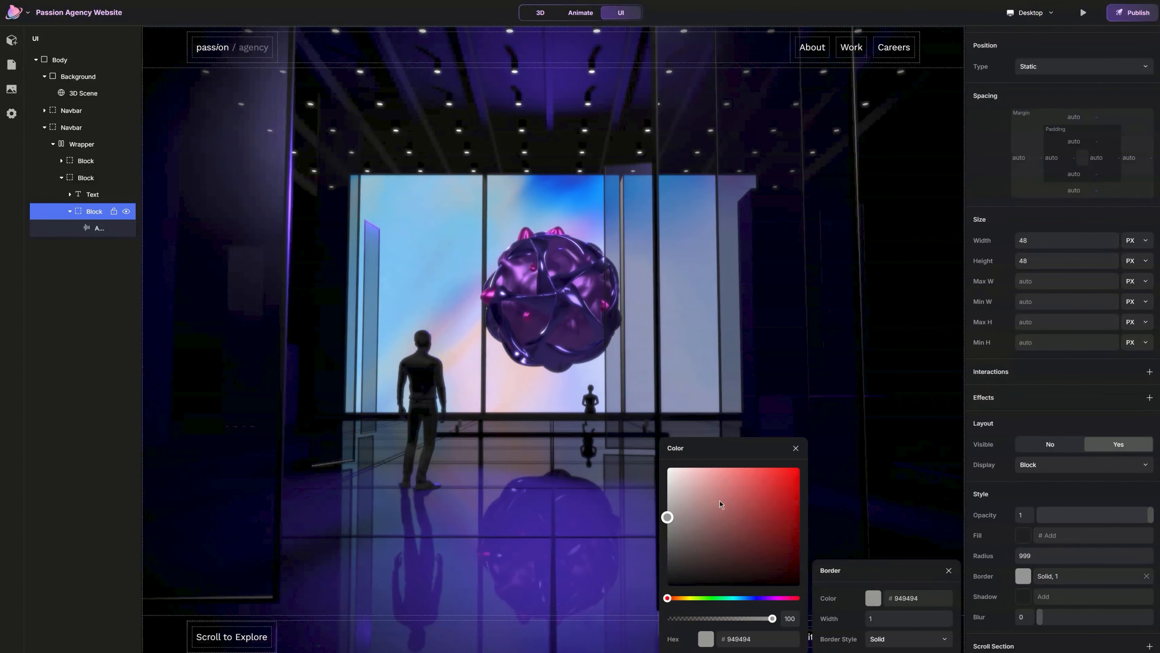
- Set the icon color of the Audio element in the bottom bar to grey 838383
left_click(795, 450)
left_click(949, 571)
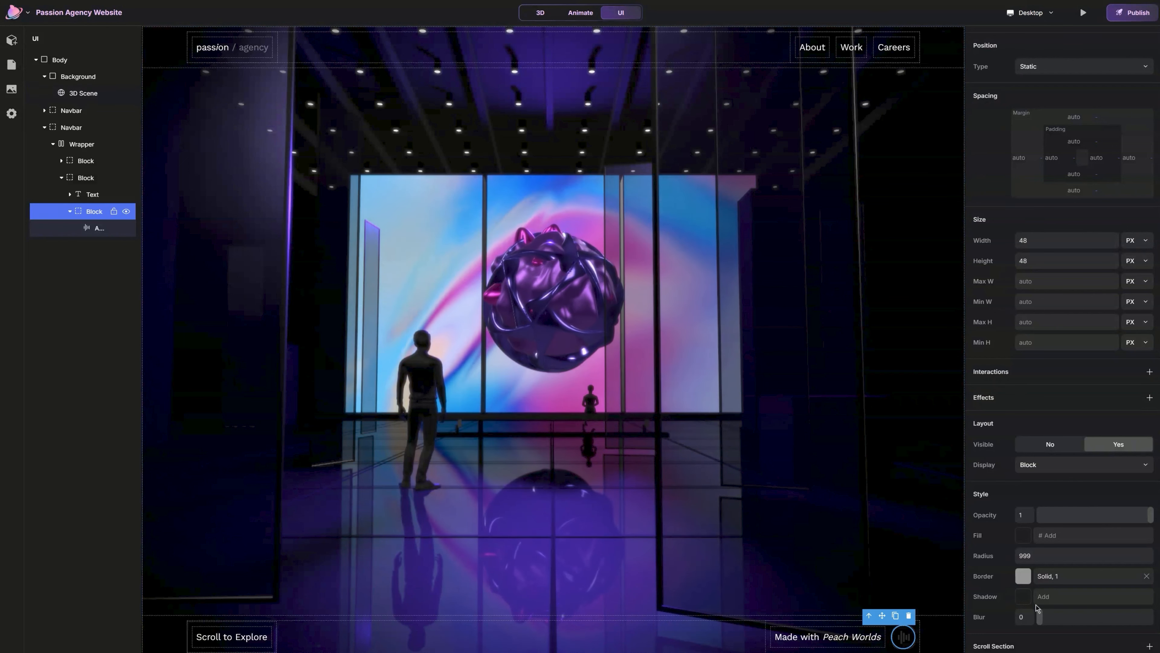
left_click(97, 228)
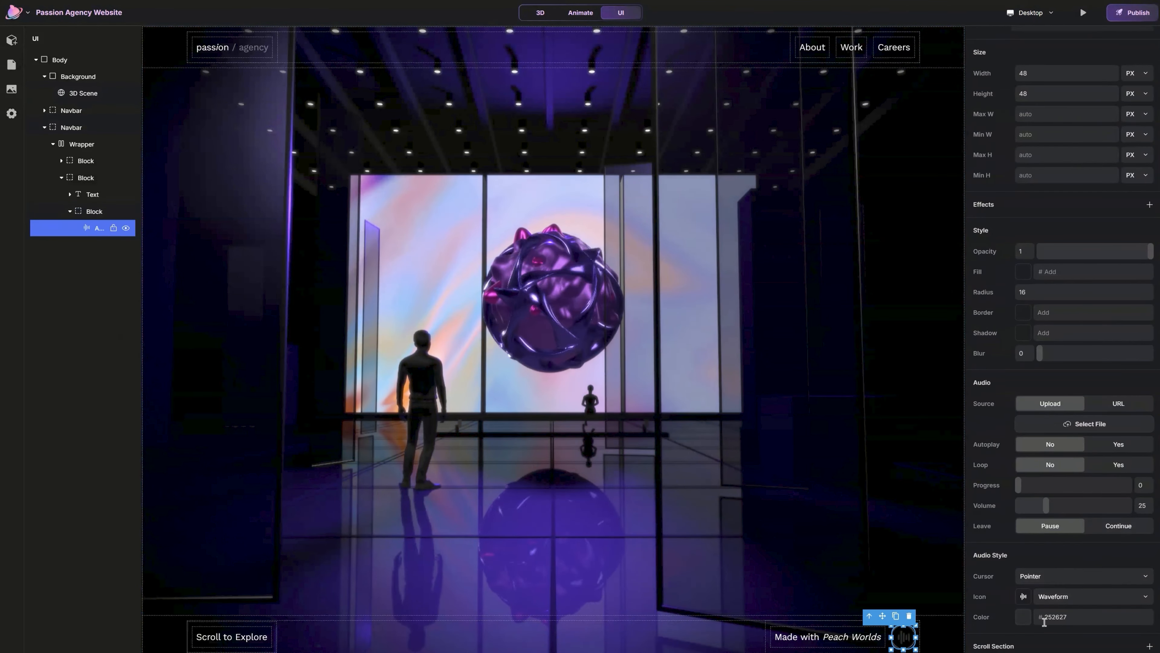
left_click(1027, 623)
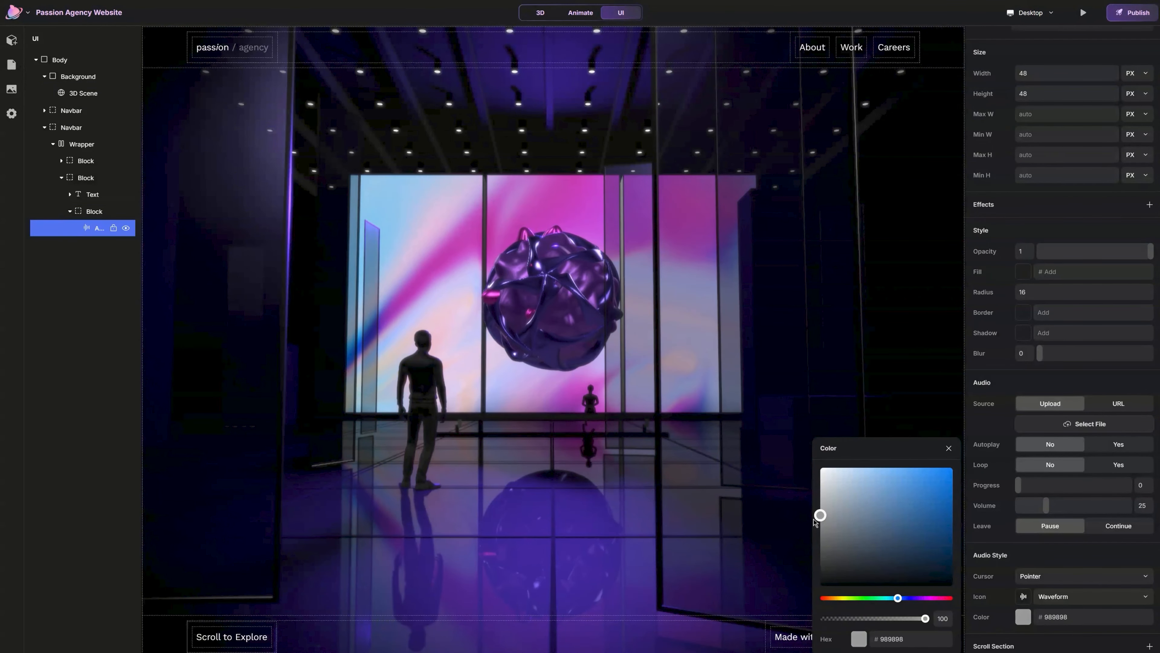
left_click_drag(816, 505, 820, 525)
left_click(949, 447)
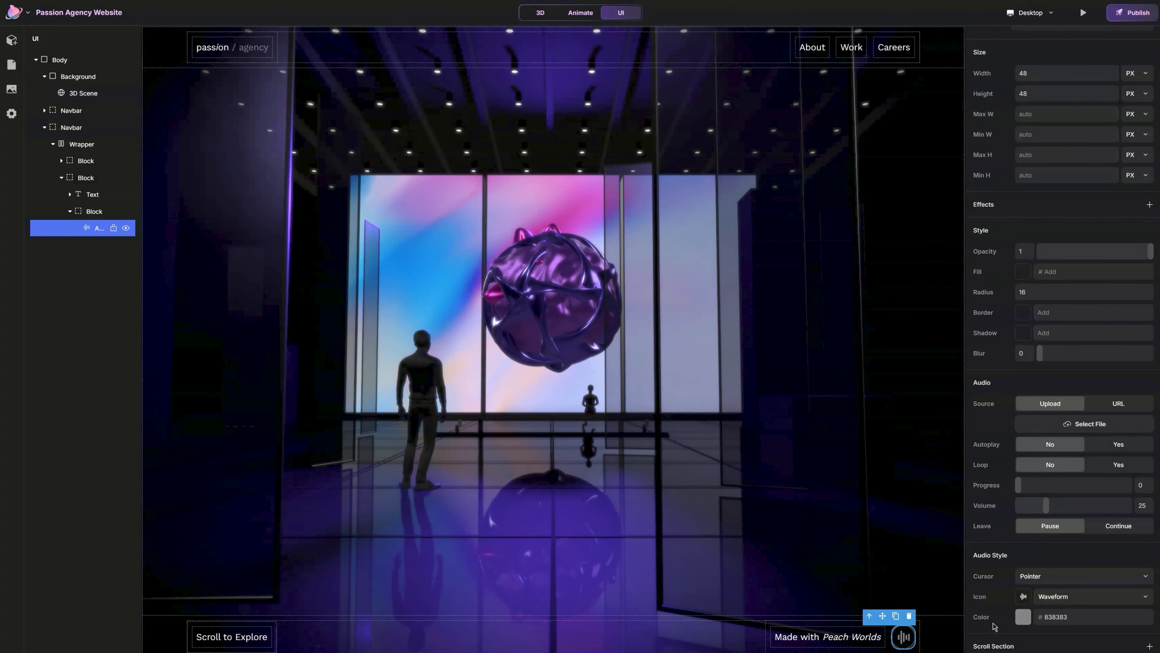
left_click(1022, 617)
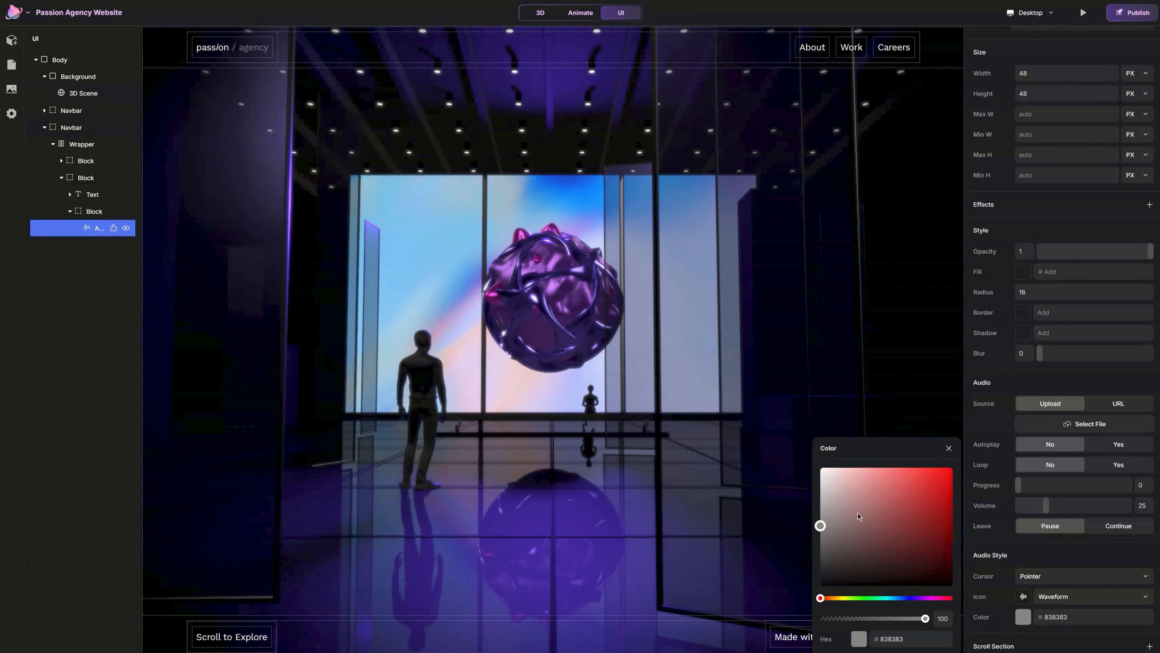
left_click(951, 449)
- Resize both the round audio block and its Audio element to 40 px wide and 40 px high
left_click(97, 212)
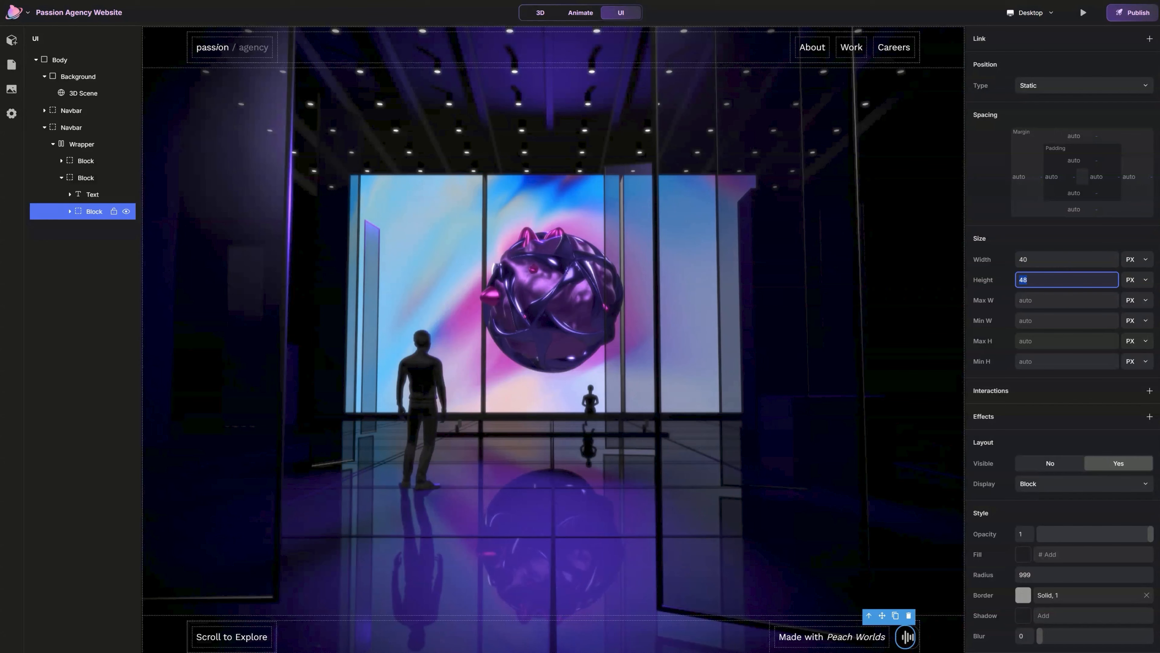
type("40")
left_click(907, 637)
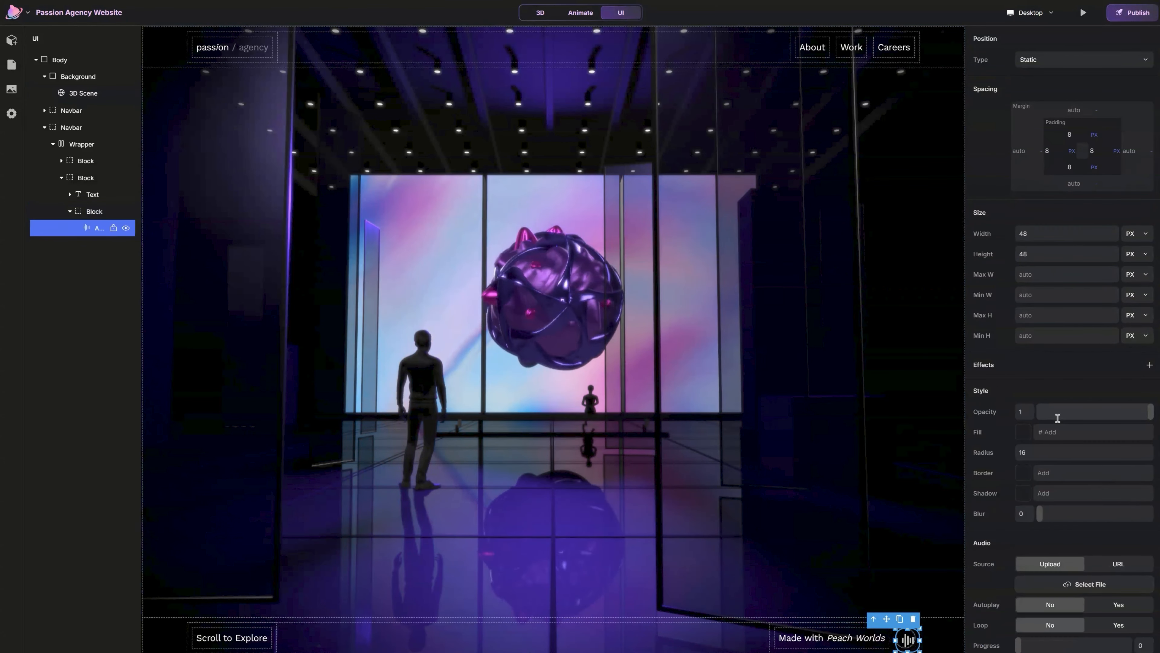
double_click(1054, 233)
type("40")
key("Tab")
type("4")
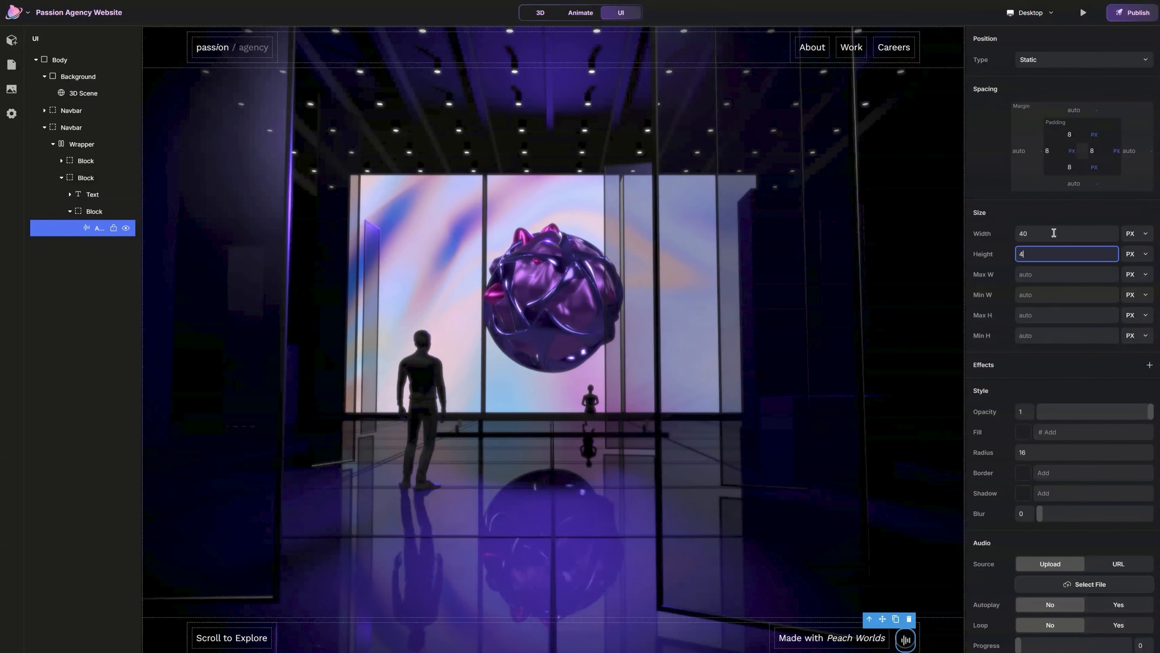
type("0")
- Rename the second Navbar, the one holding the scroll hint and audio button, to Footer
left_click(906, 349)
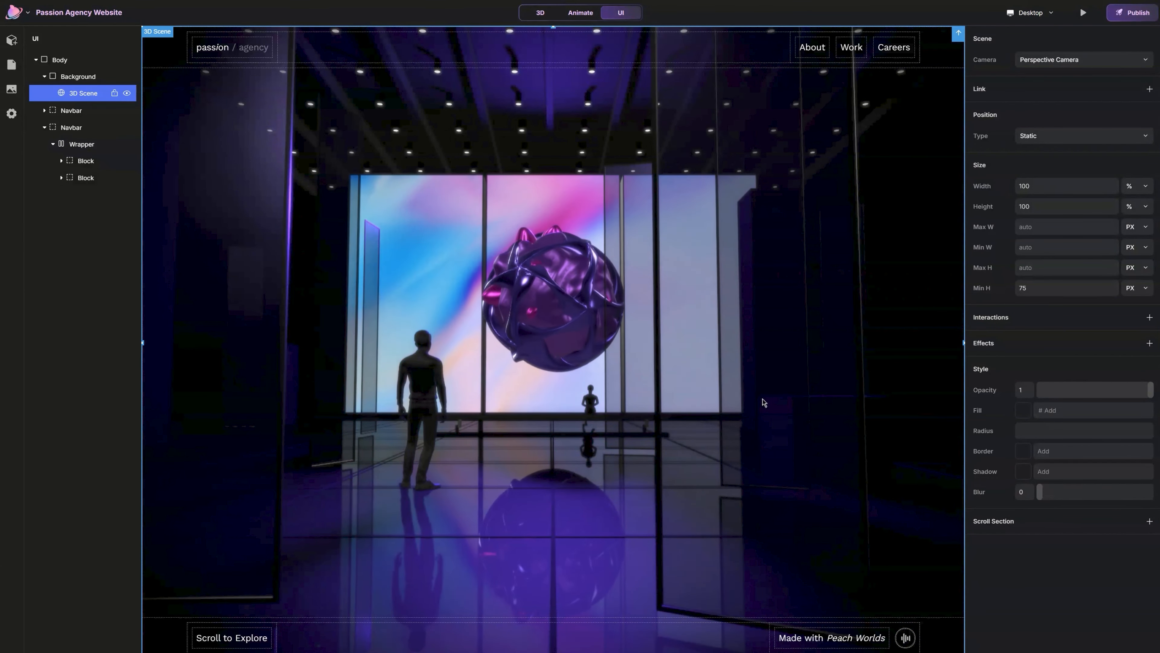
left_click(76, 127)
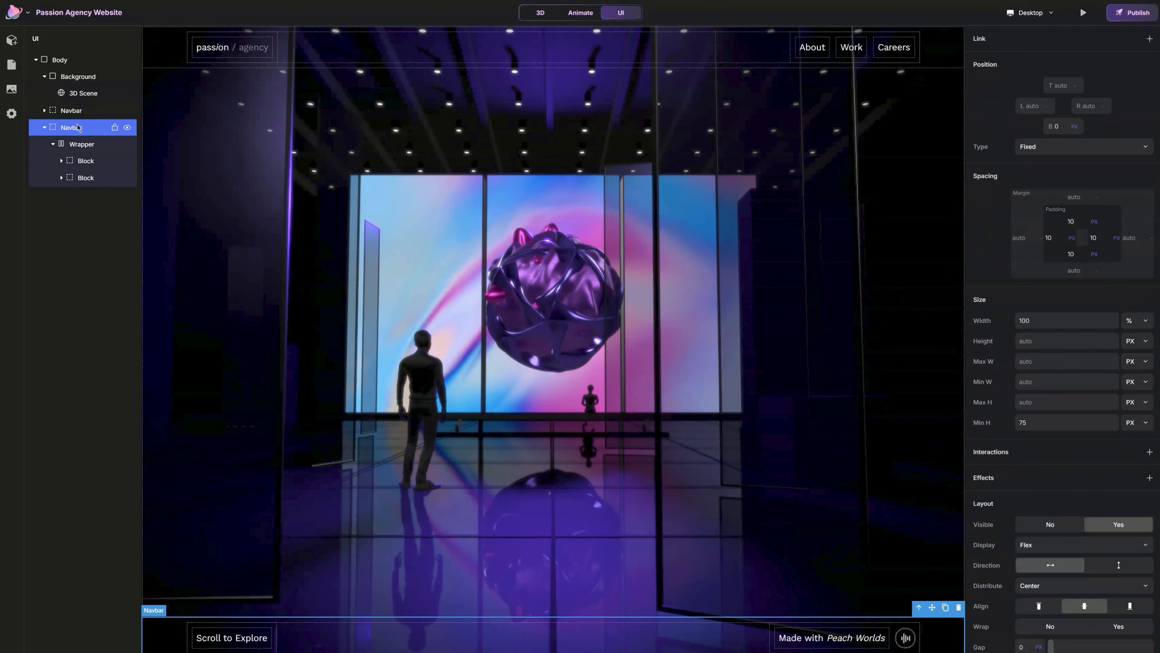
double_click(73, 127)
type("Foo")
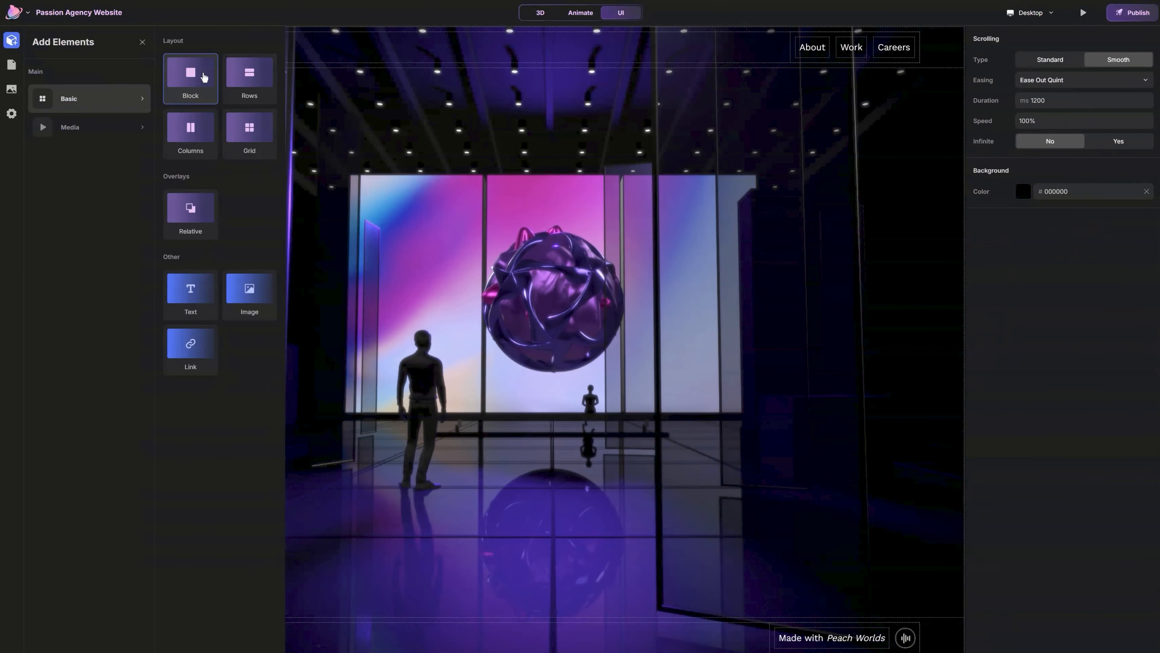
- Add two new blocks to the page body and nest one inside the other
left_click(205, 77)
left_click(142, 42)
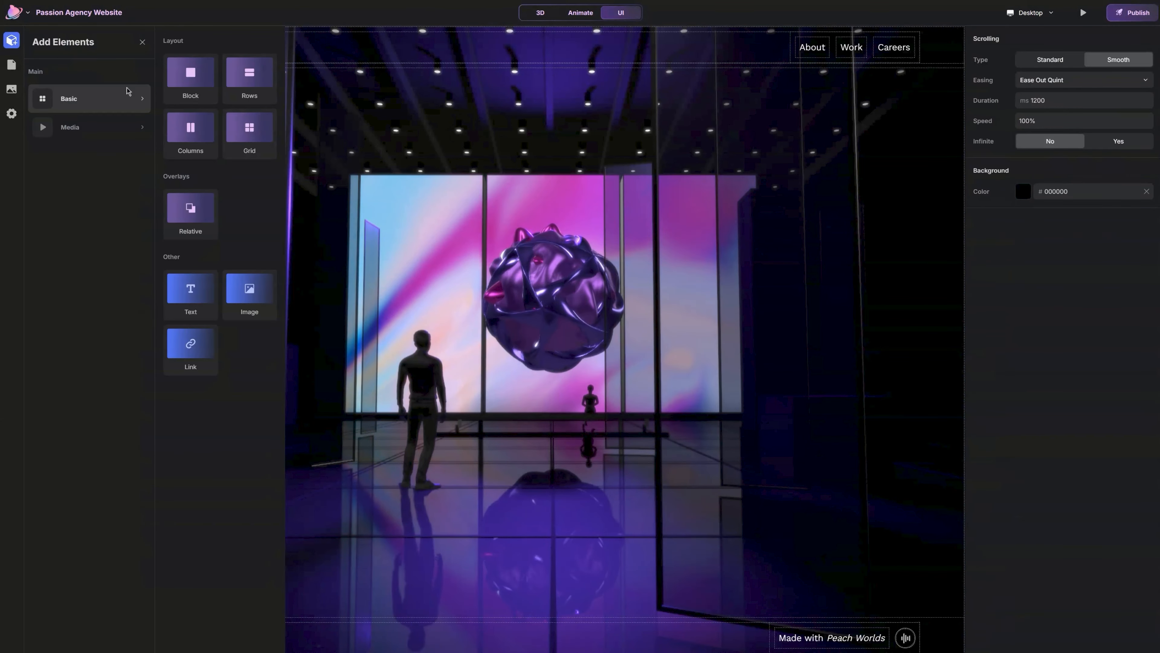
left_click(190, 73)
left_click(142, 41)
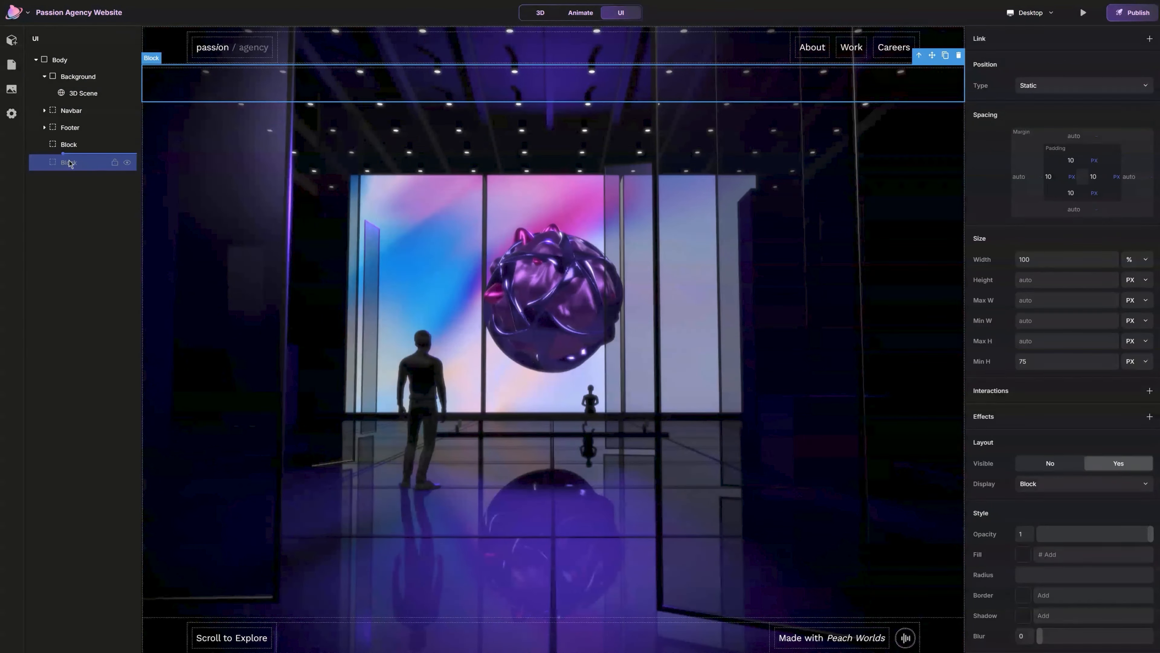
left_click_drag(70, 164, 69, 148)
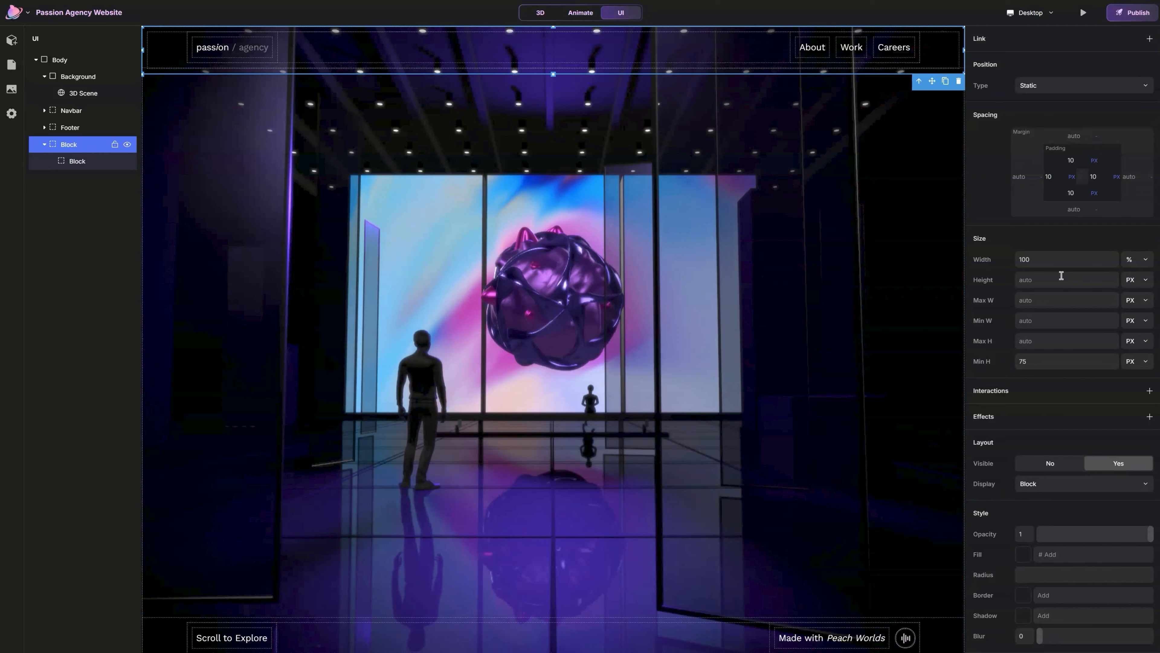
- Clear the width and minimum height of the new outer block
double_click(1064, 258)
key("BackSpace")
key("BackSpace")
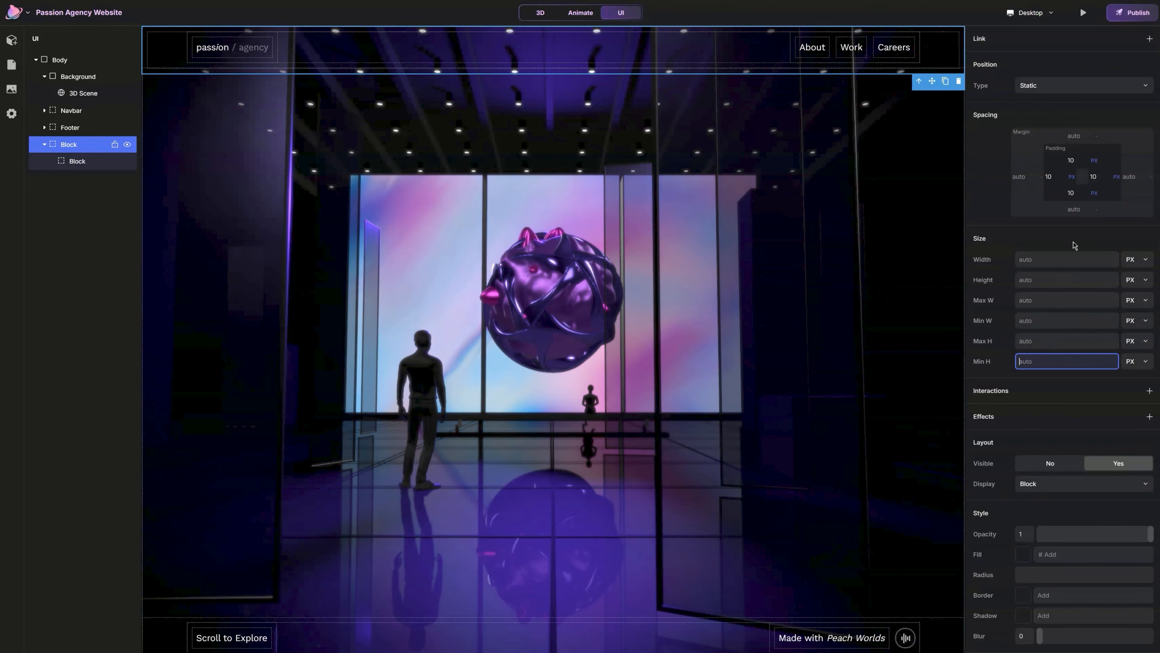
- Clear the outer block's padding on all four sides and set its display to Flex
left_click(1076, 161)
key("BackSpace")
key("BackSpace")
left_click(1078, 192)
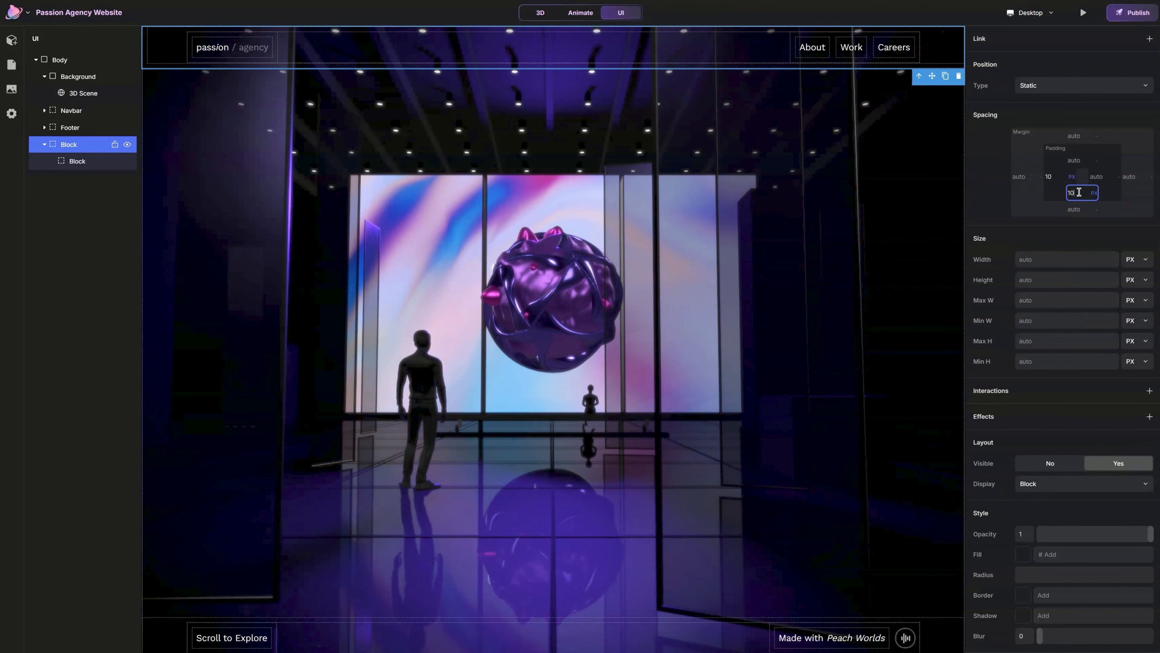
key("BackSpace")
key("BackSpace")
left_click(1052, 176)
key("BackSpace")
key("BackSpace")
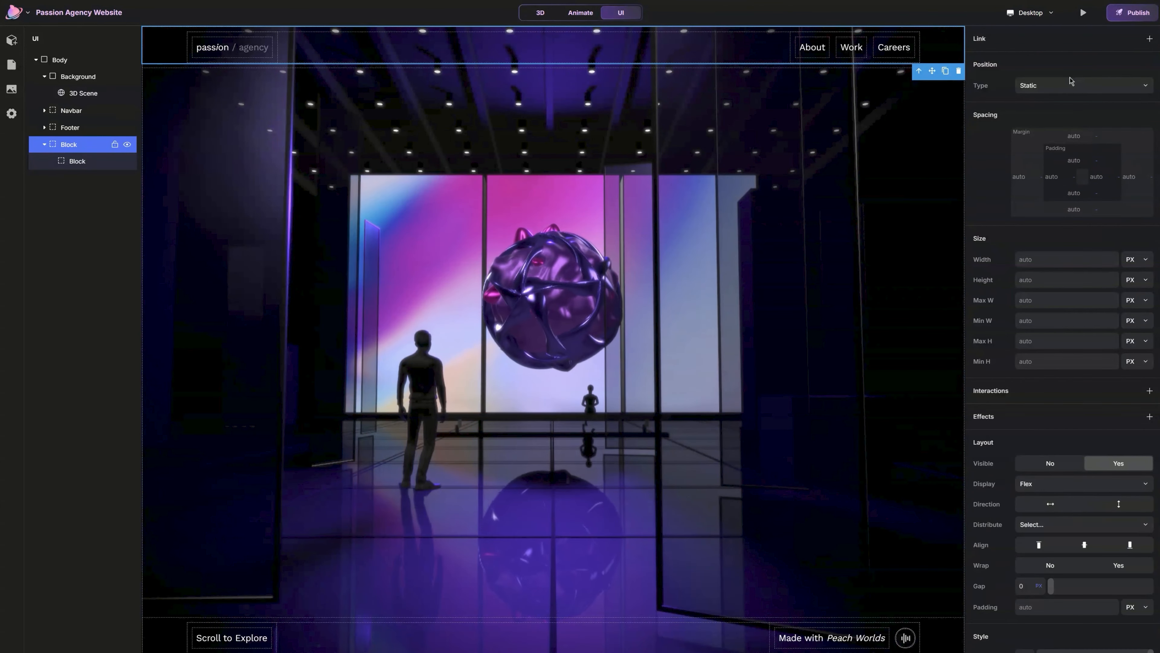
- Make the outer block's position Fixed, with a top offset of 45 in viewport-height units and a right offset of 0
left_click(1063, 87)
left_click(1073, 111)
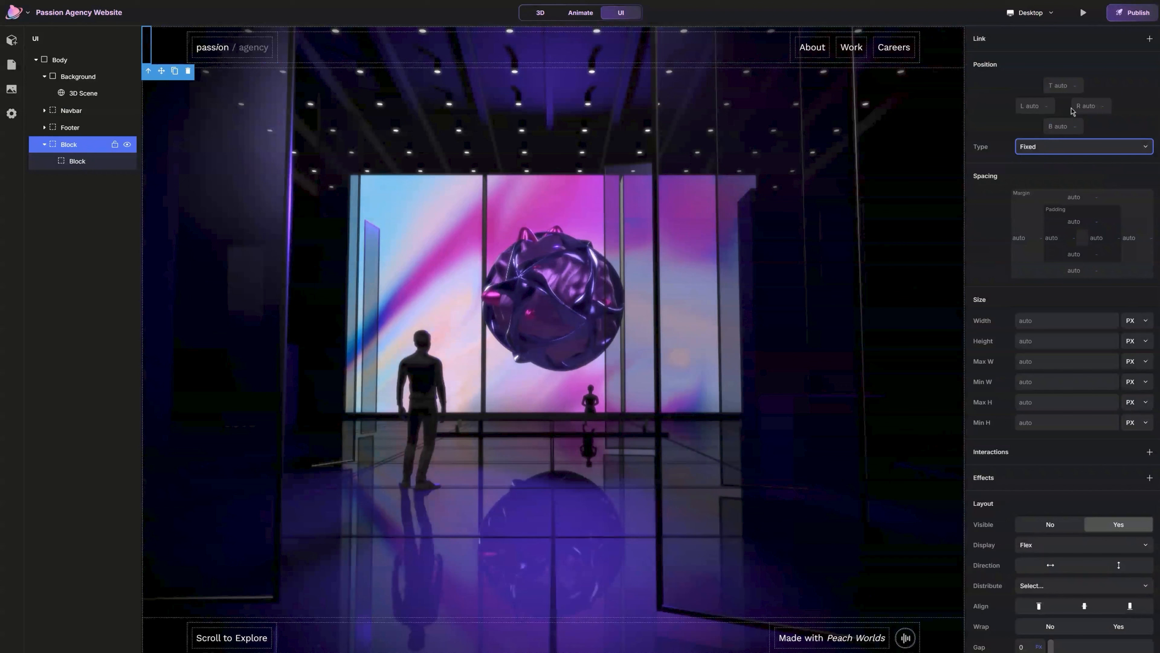
left_click(1068, 87)
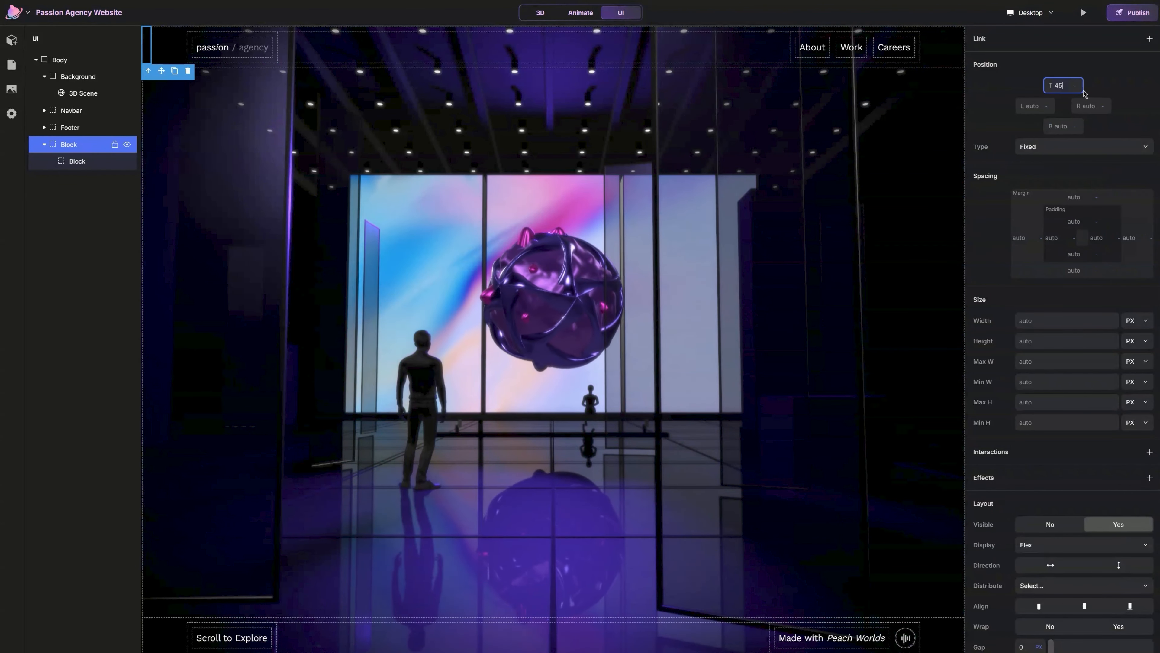
left_click(1076, 86)
left_click(1063, 241)
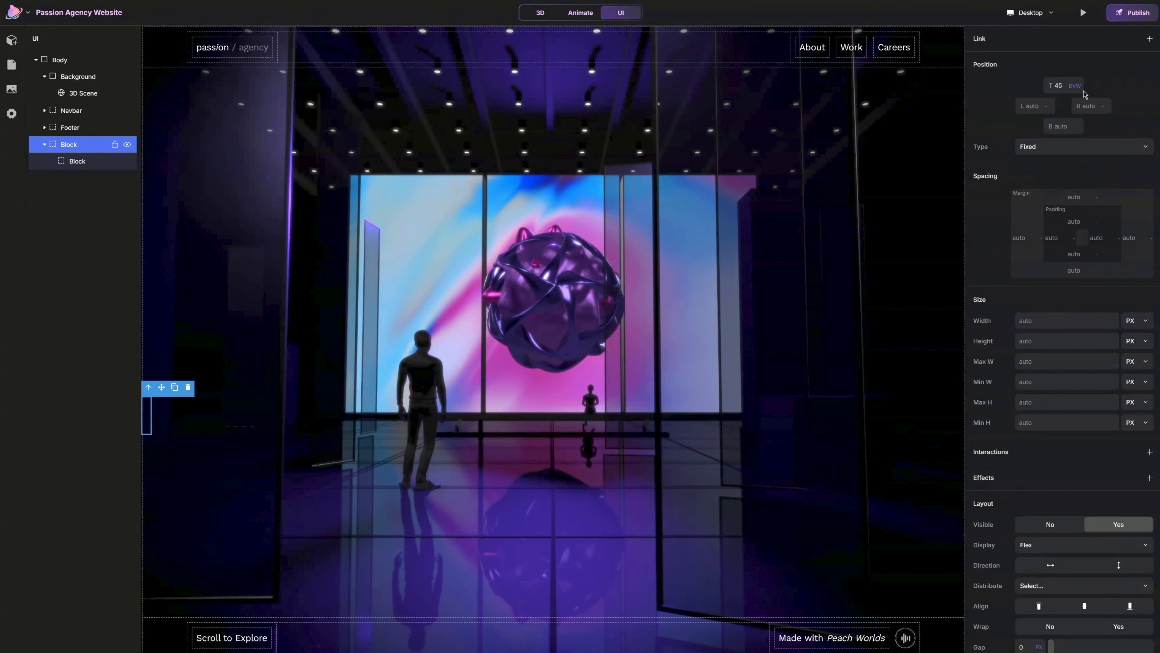
left_click(1088, 107)
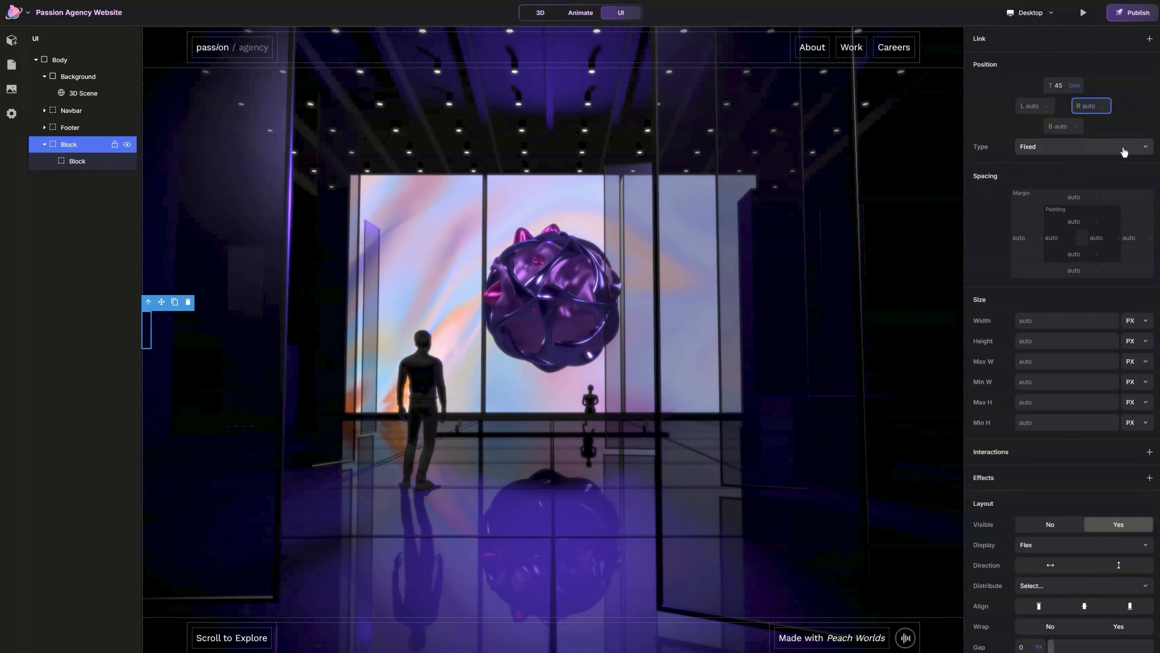
type("0")
key("Return")
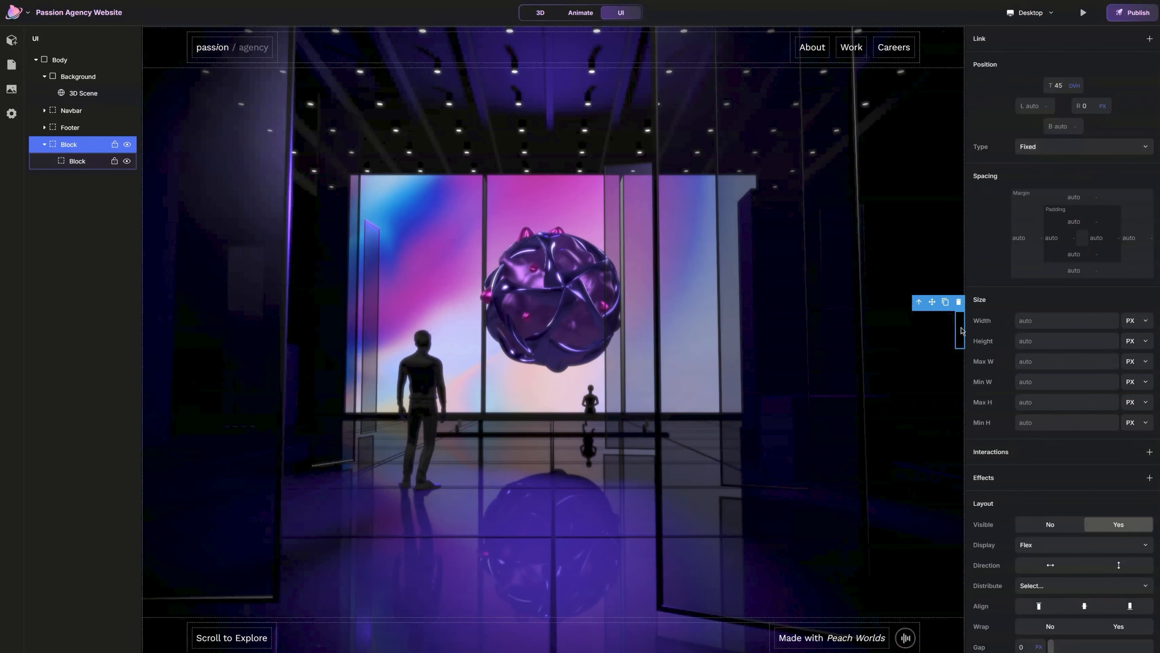
- Clear the nested inner block's width, minimum height and padding on all four sides
left_click(1062, 361)
type("75")
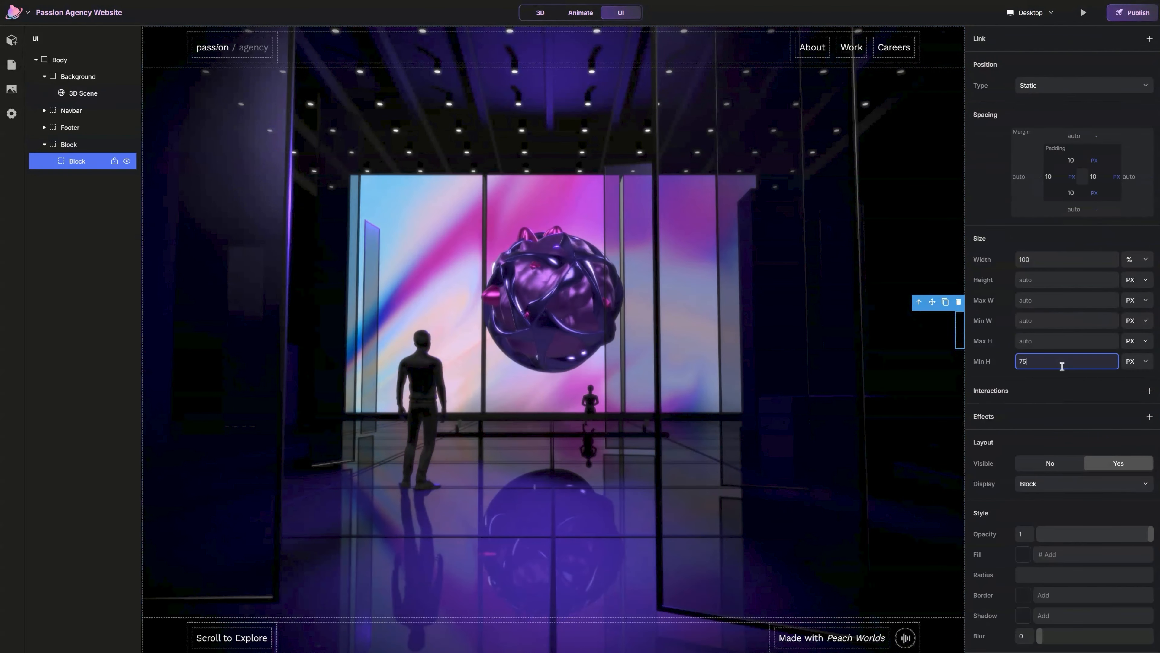
key("Return")
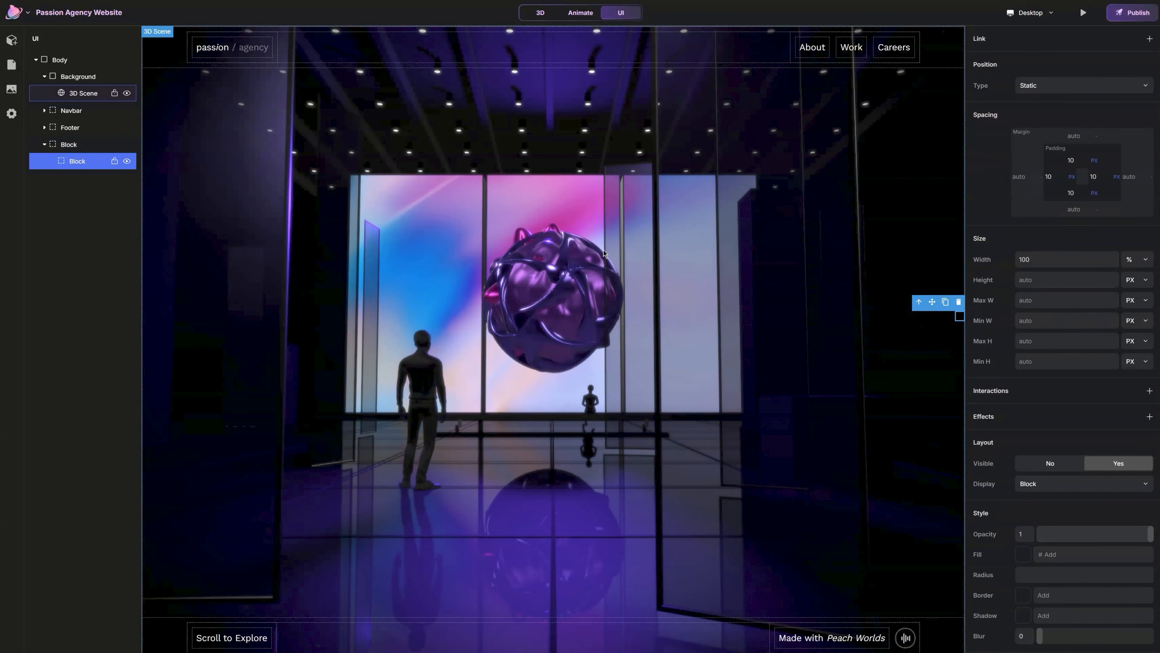
double_click(1096, 176)
key("BackSpace")
double_click(1072, 192)
key("BackSpace")
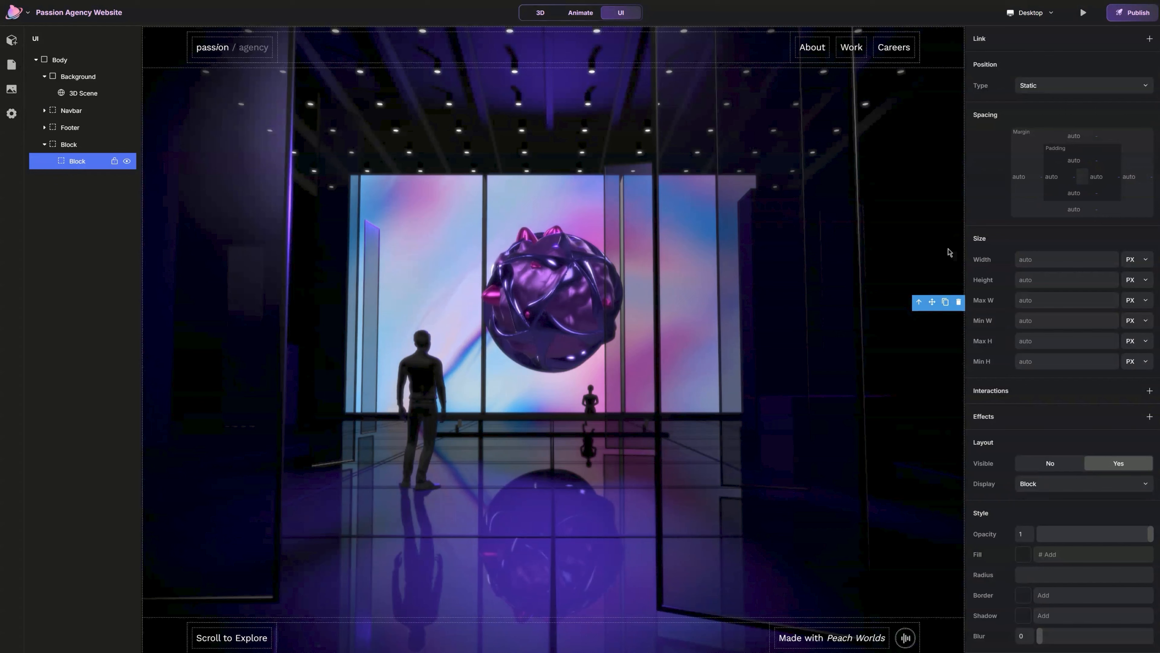
- Insert an Image element using linkedin.svg and place it inside the nested inner block
left_click(11, 39)
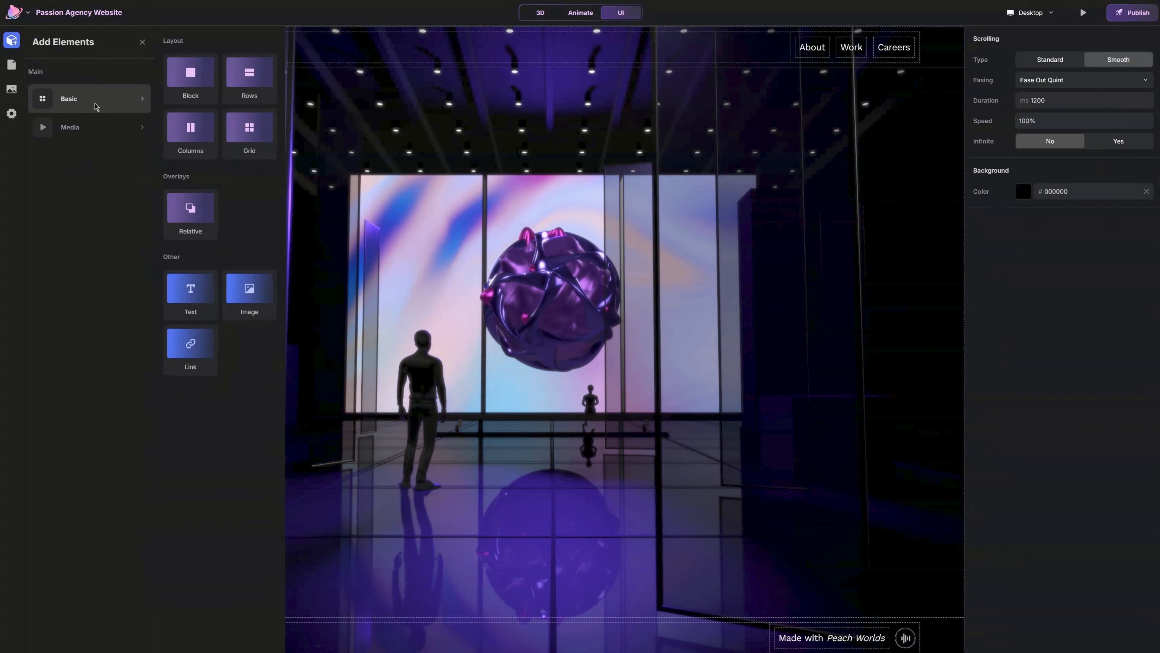
left_click(87, 127)
left_click(87, 98)
left_click(250, 292)
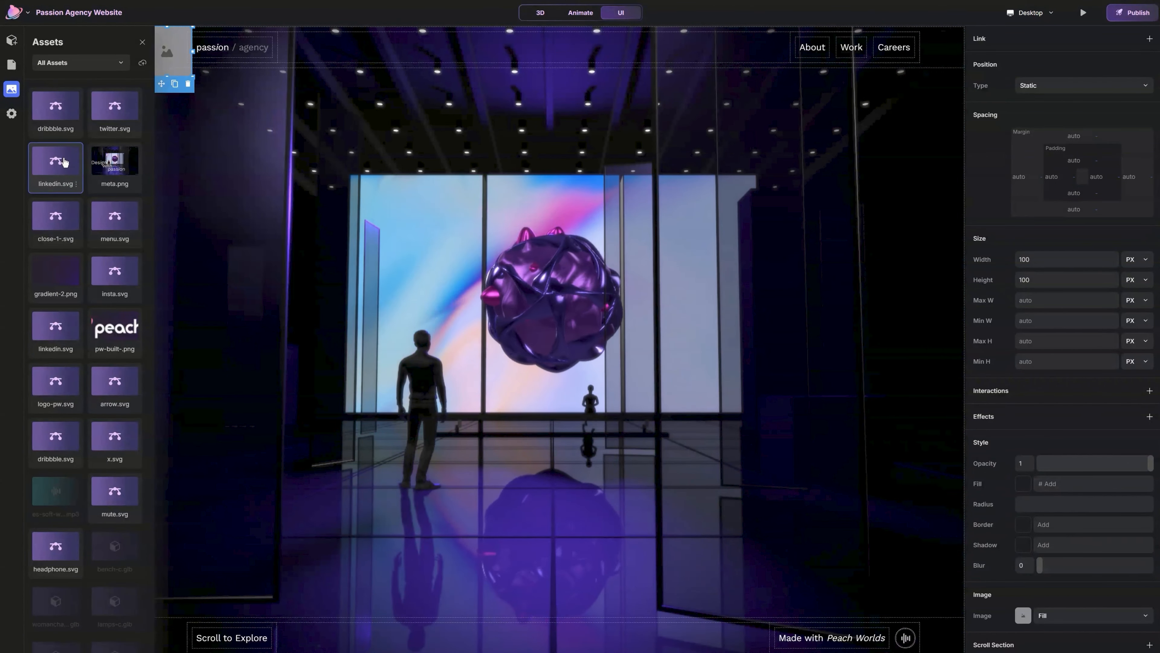
left_click(64, 162)
left_click_drag(68, 179, 69, 177)
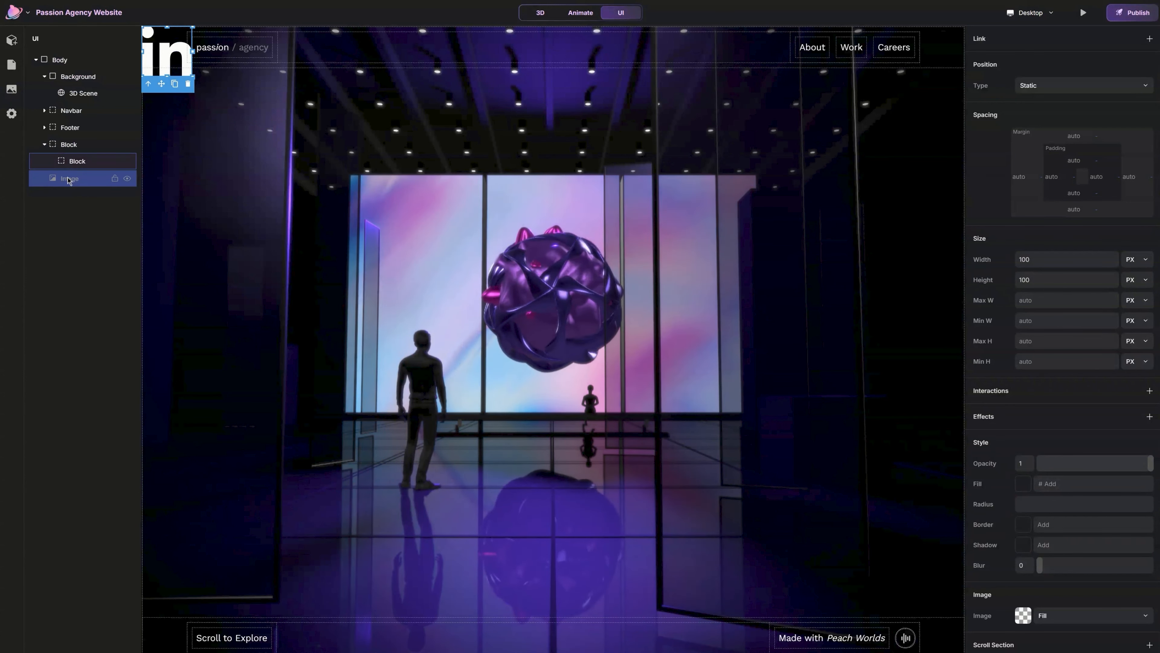
- Clear the LinkedIn image's height and set its width to 20 px
left_click(1049, 280)
key("BackSpace")
key("BackSpace")
key("BackSpace")
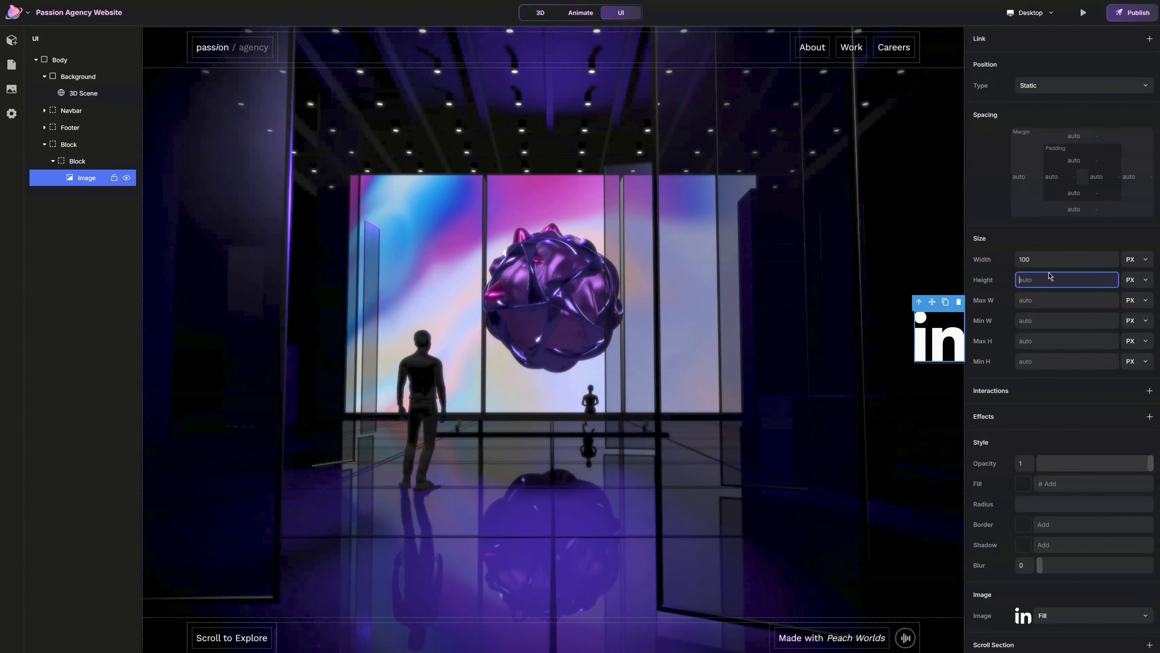
double_click(1053, 259)
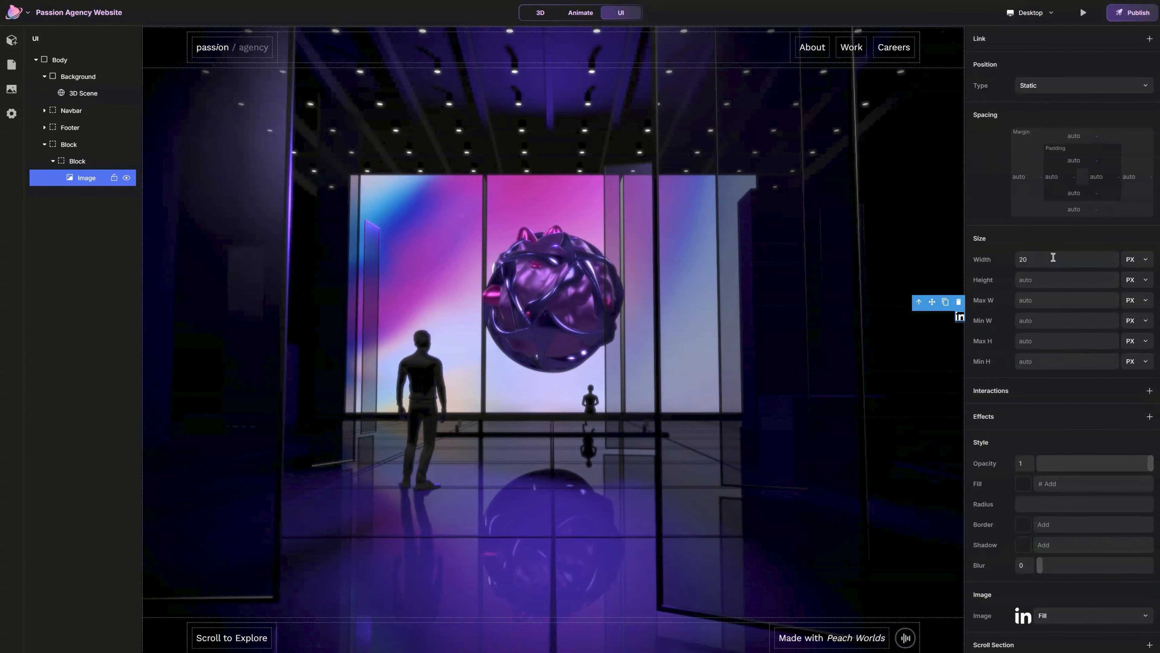
- Duplicate the inner block containing the LinkedIn icon twice
left_click(78, 162)
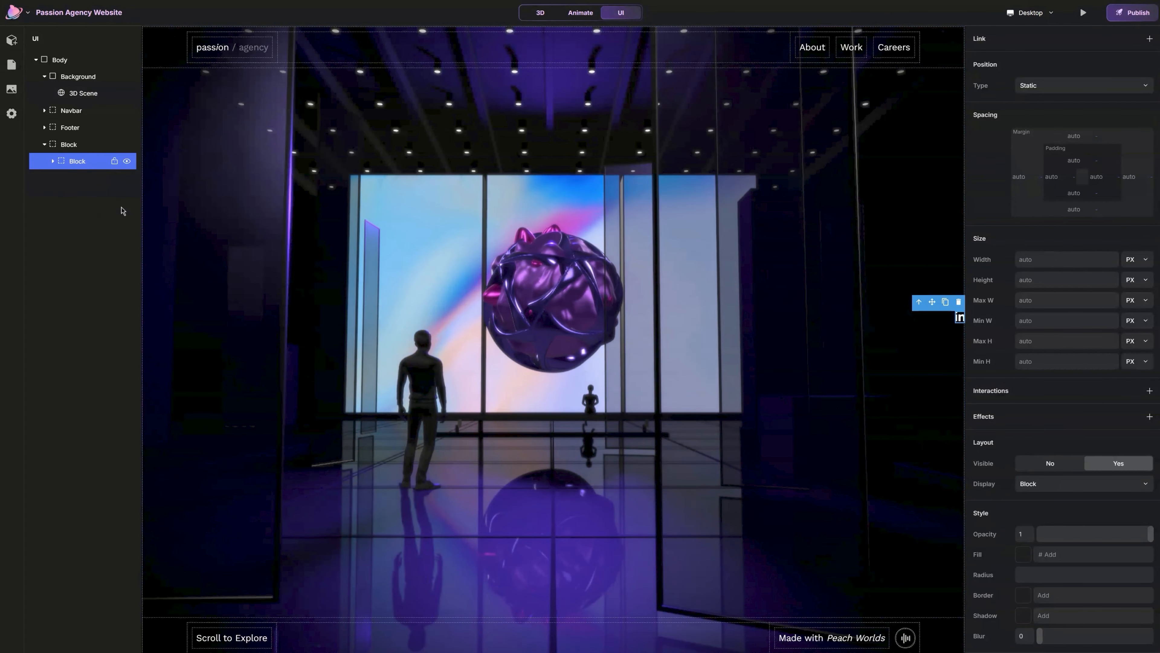
key("ctrl+d")
key("ctrl+d")
- Stack the outer block's three icon blocks vertically, with centered distribution and alignment and a gap of 24 px
left_click(69, 143)
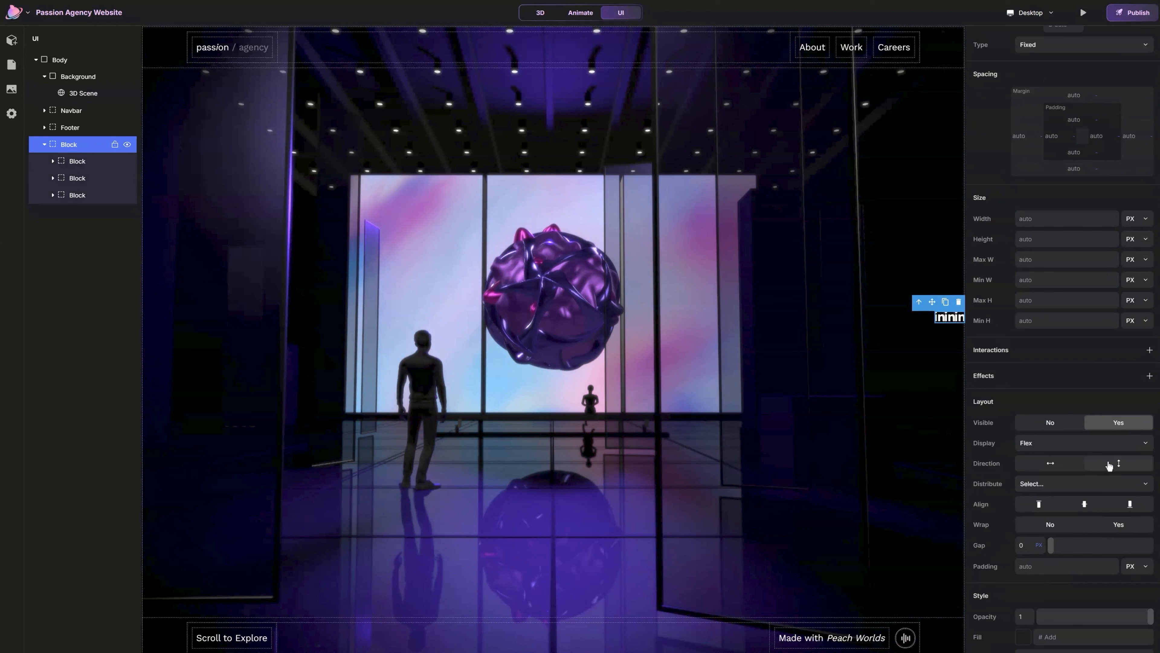
left_click(1110, 465)
left_click(1045, 483)
left_click(1058, 517)
left_click(1085, 505)
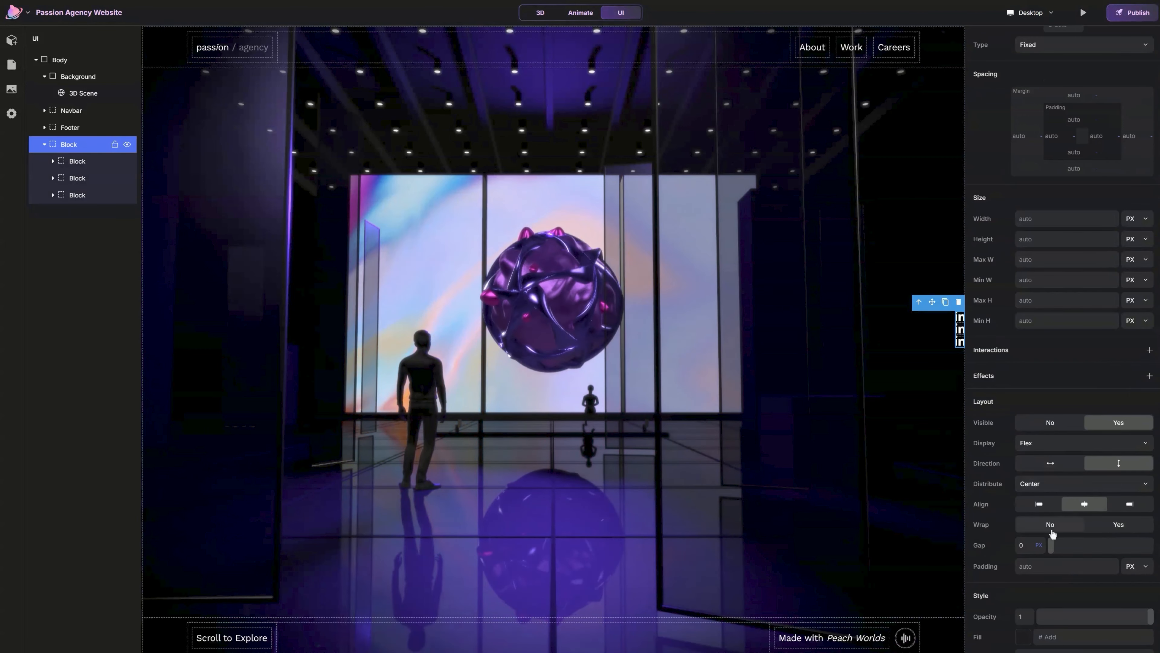
left_click(1026, 546)
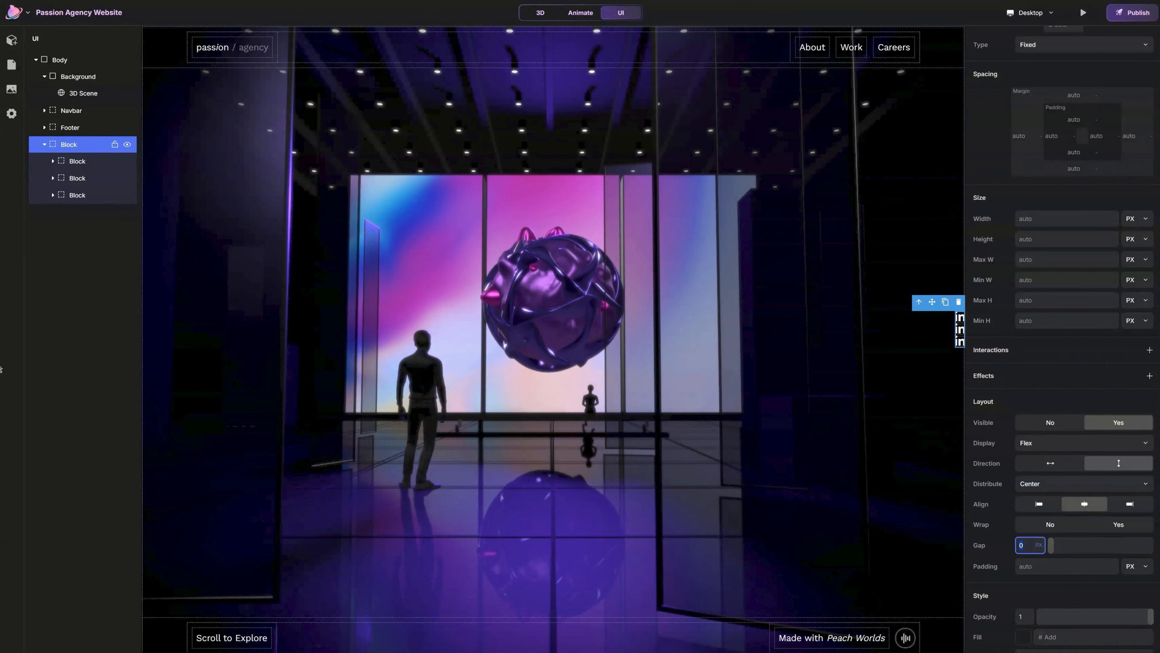
type("24")
key("Return")
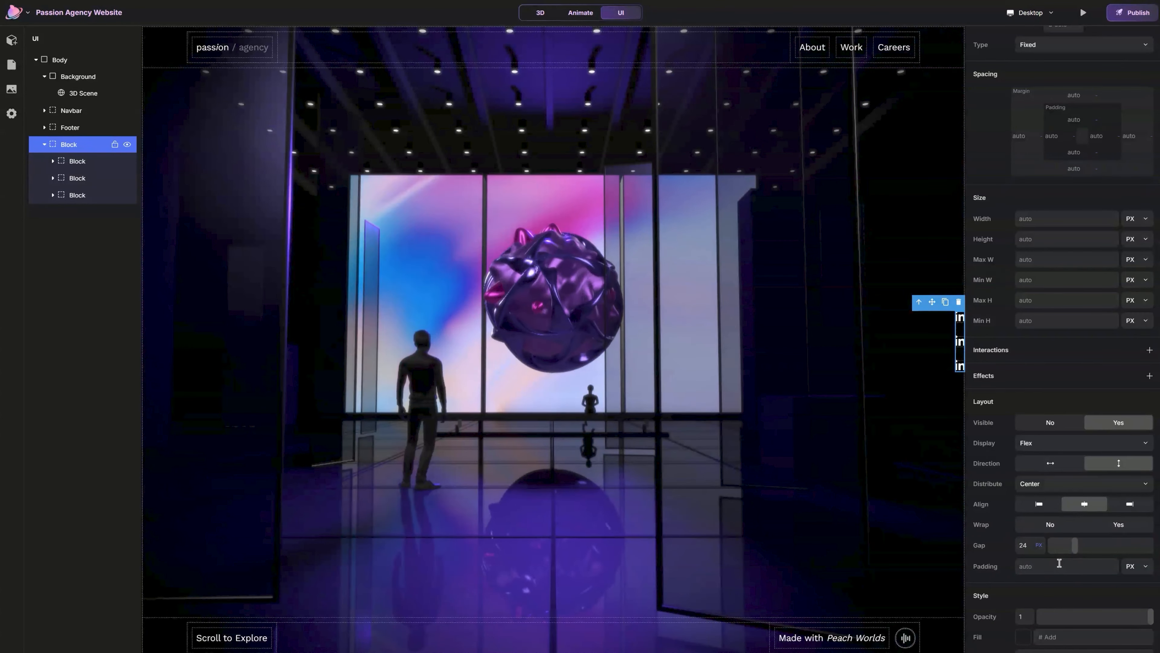
- Set the right padding of the outer social icons block to 24 px
scroll(1060, 564, "up", 1)
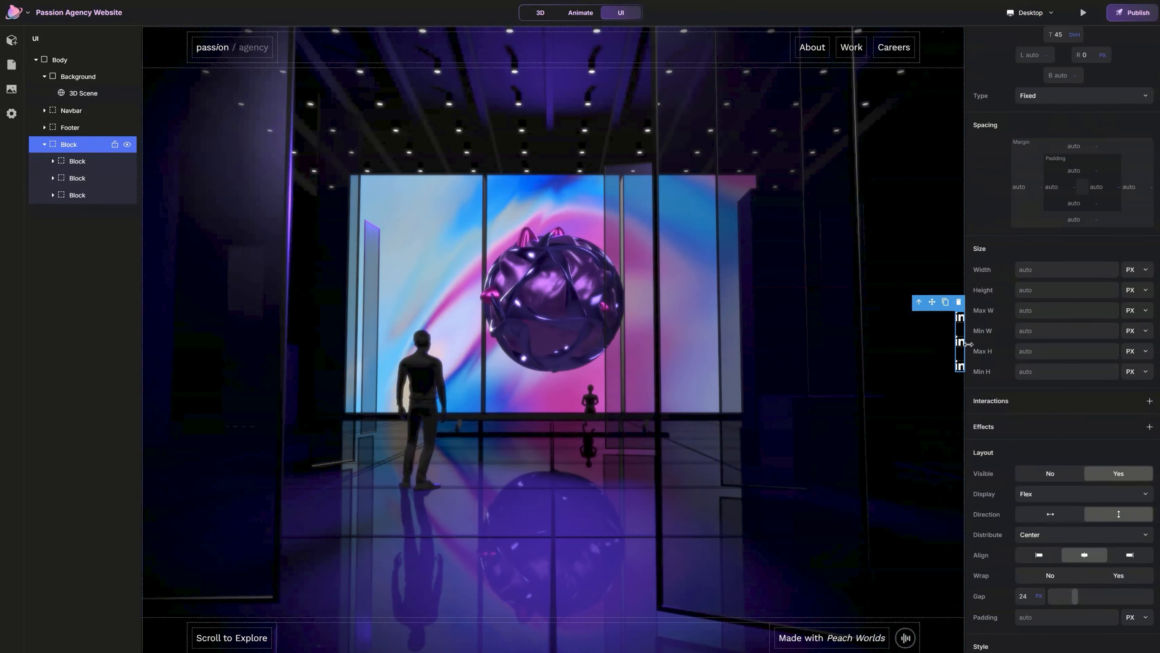
left_click(1108, 188)
type("24")
key("Return")
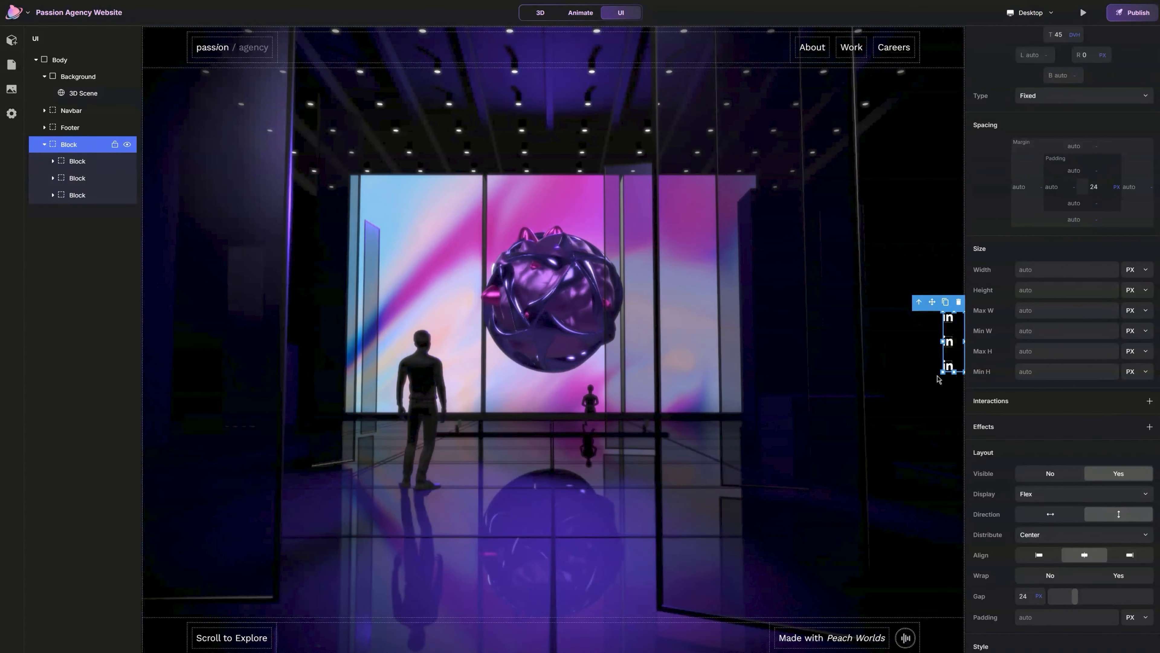
- Replace the image of the uppermost LinkedIn icon with twitter.svg from the assets
left_click(944, 361)
left_click(949, 318)
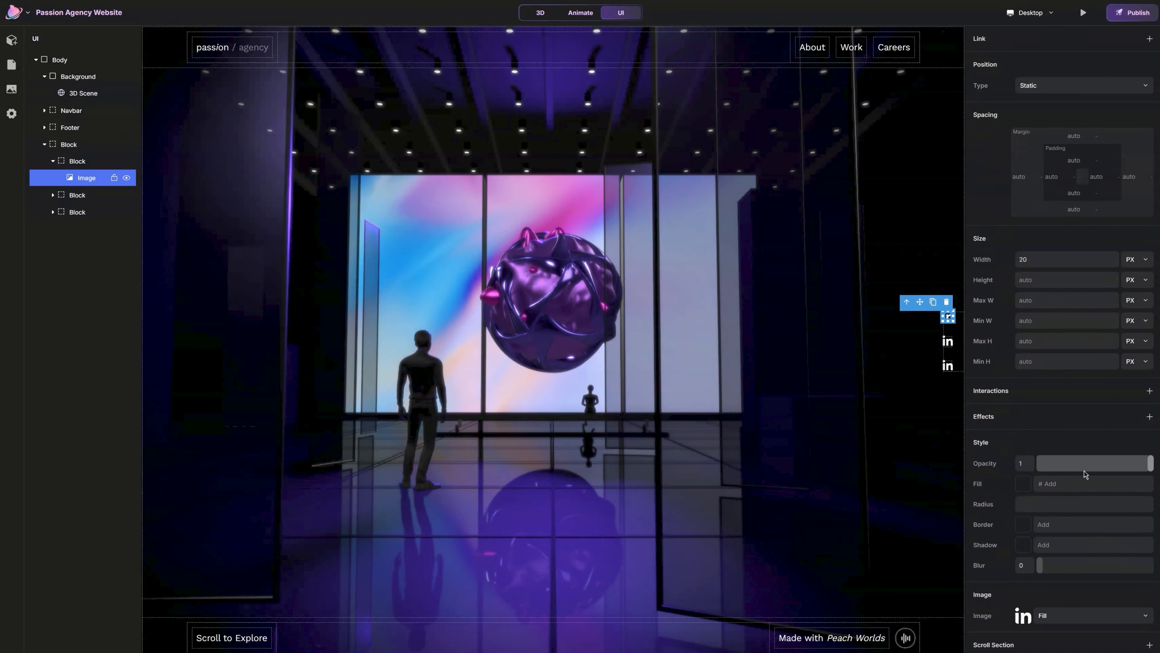
left_click(1025, 616)
left_click(881, 617)
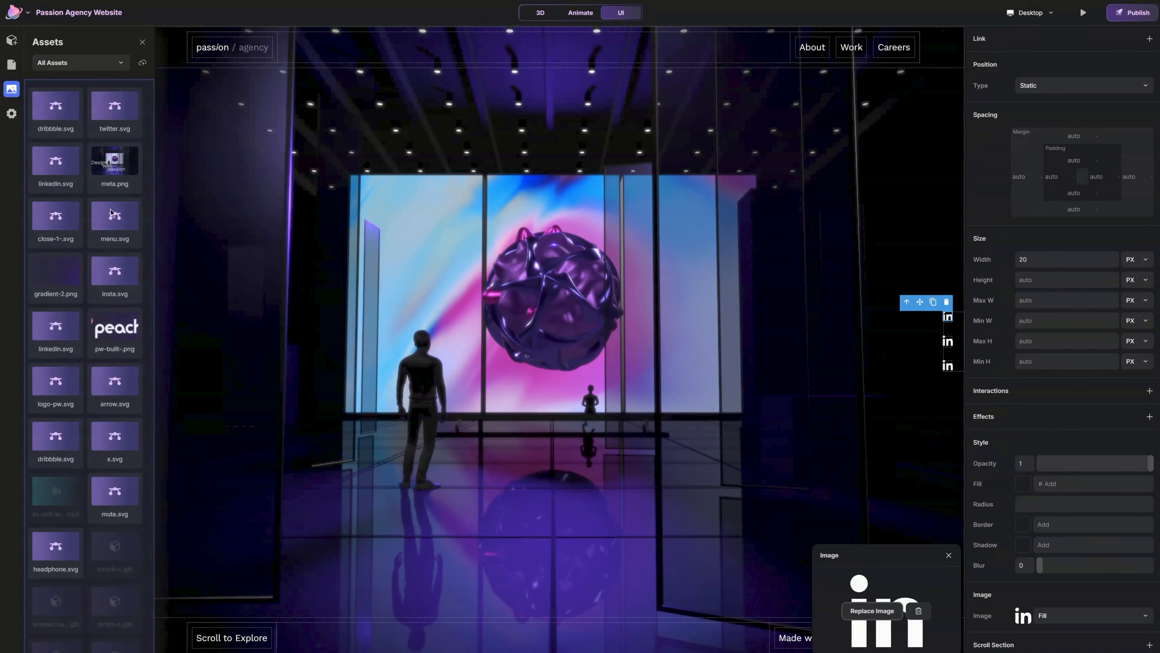
left_click(102, 111)
- Replace the image of the lowest LinkedIn icon with dribbble.svg from the assets
left_click(947, 365)
left_click(887, 611)
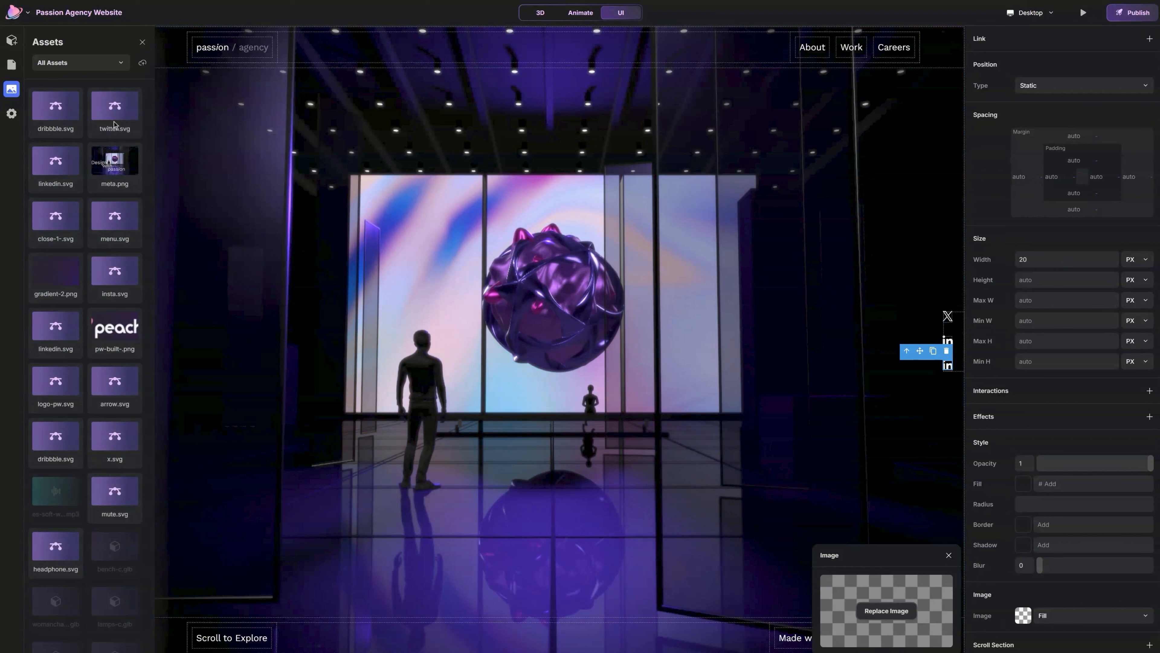
left_click(39, 105)
left_click(910, 357)
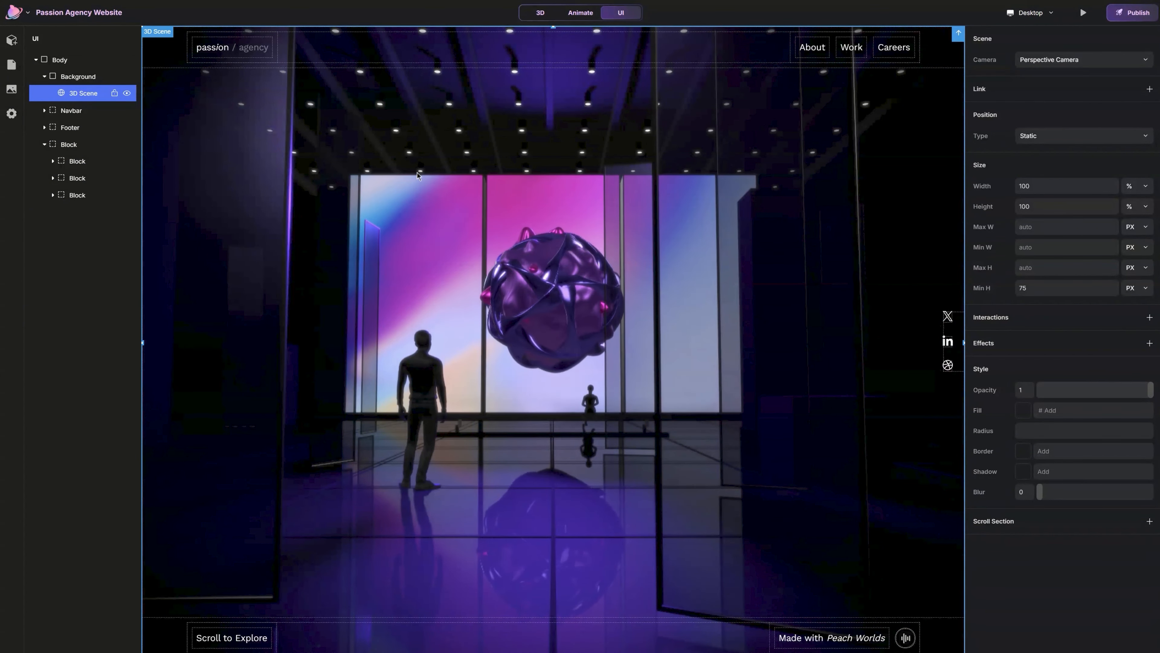
- Rename the outer block holding the three icon blocks to Socials
left_click(78, 144)
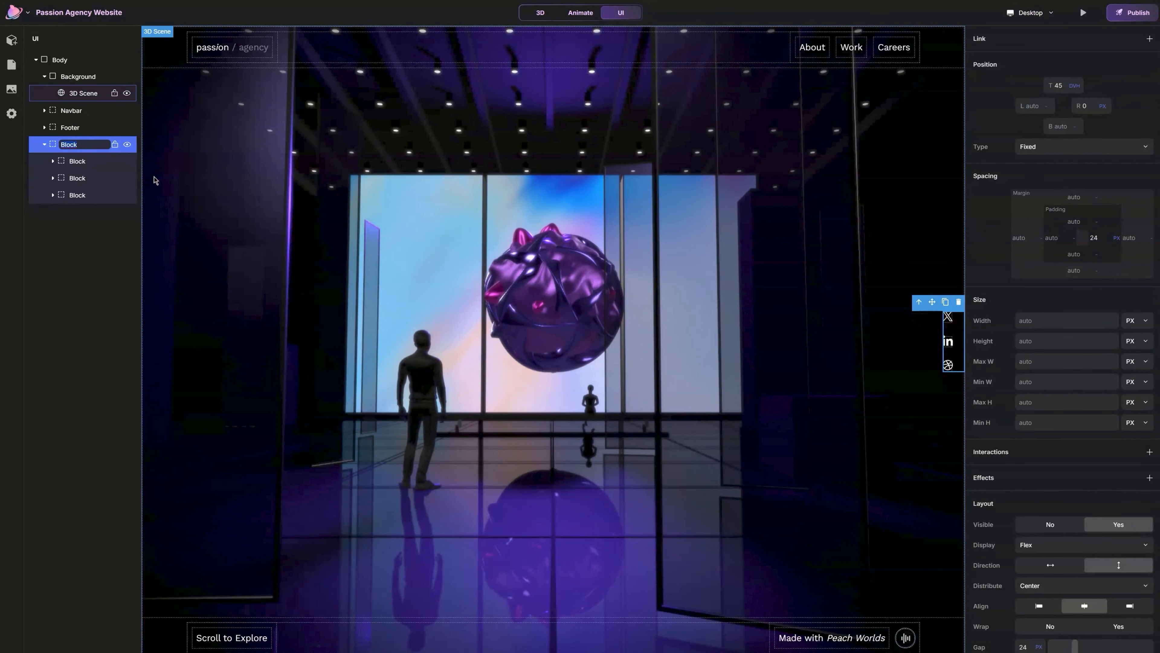
type("Socials")
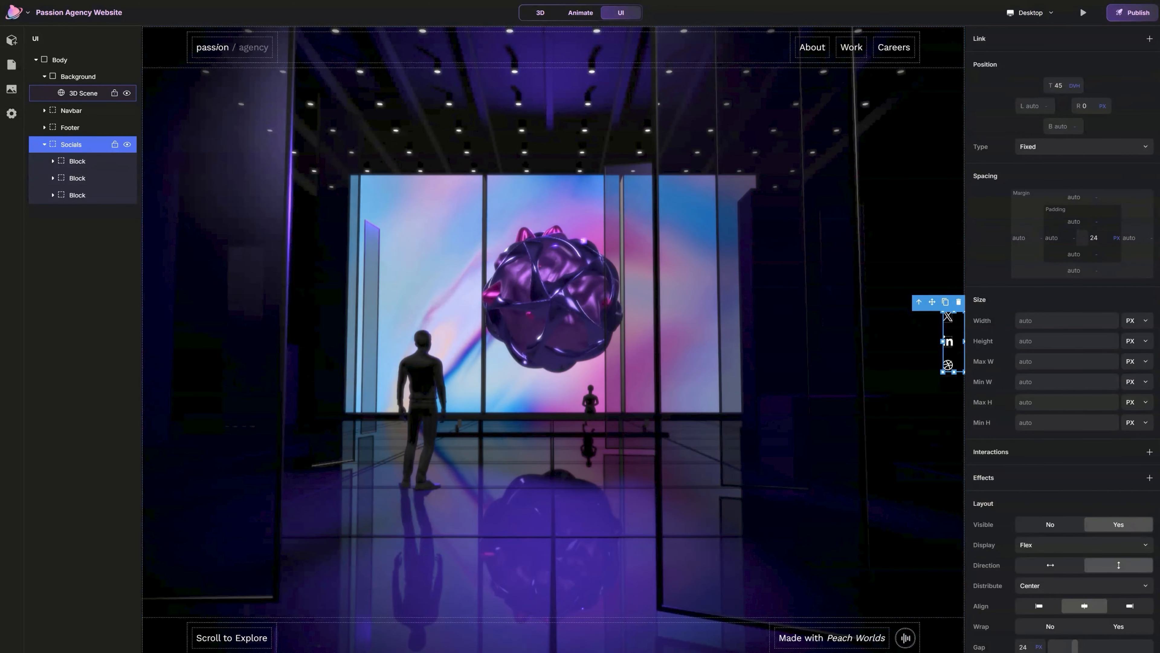
key("Return")
left_click(532, 310)
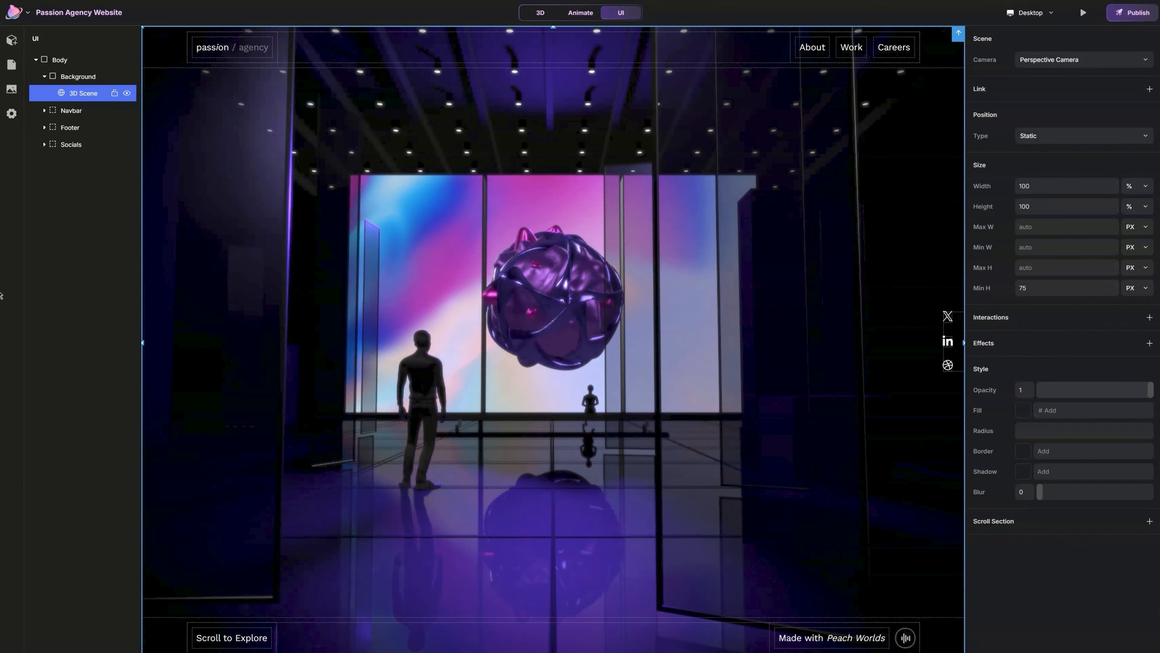
- Insert a new Block and a Text element, and nest the text inside the block
left_click(11, 40)
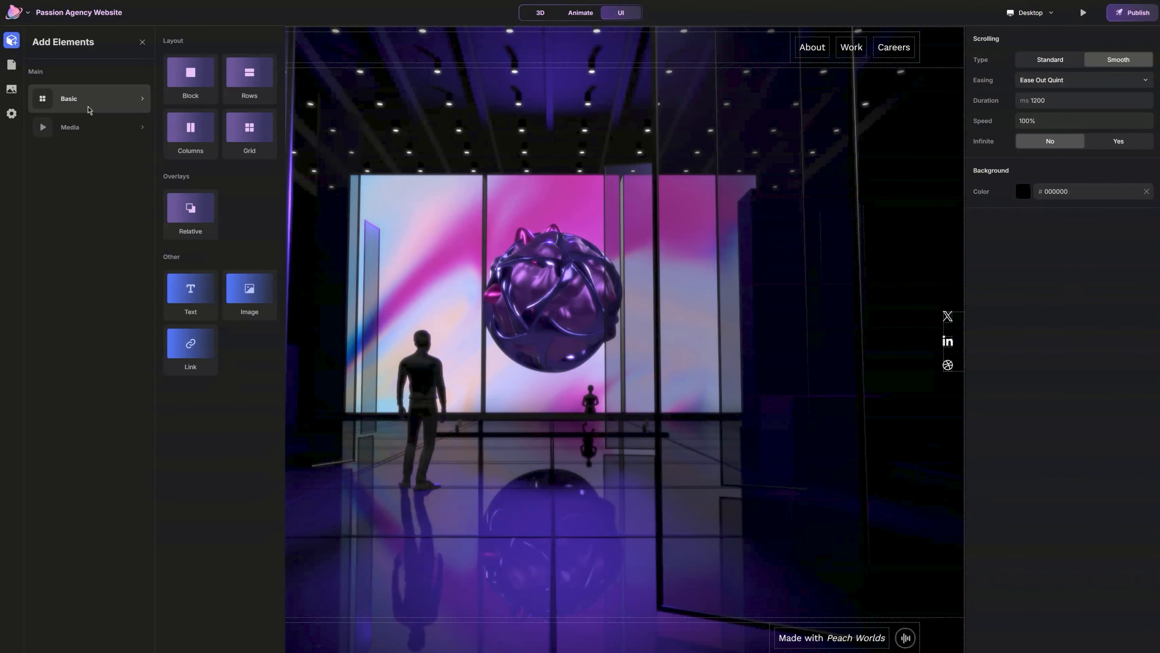
left_click(197, 71)
left_click(190, 289)
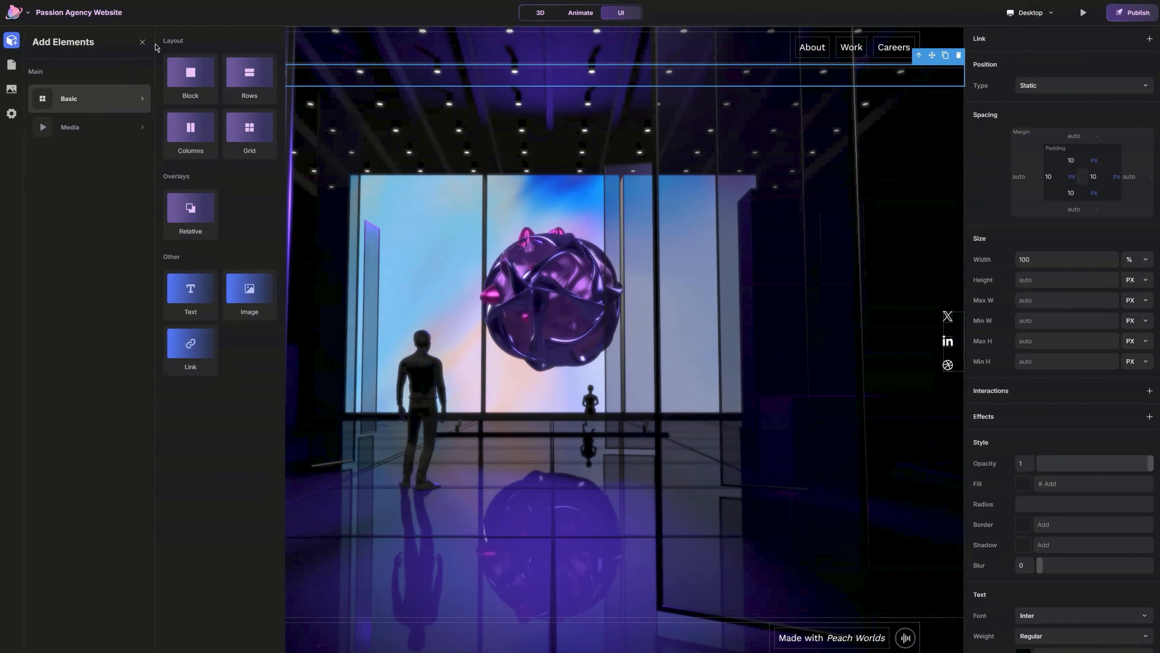
left_click_drag(73, 178, 73, 162)
- Clear the new block's padding, width and minimum height, and set its position type to Fixed
left_click(69, 161)
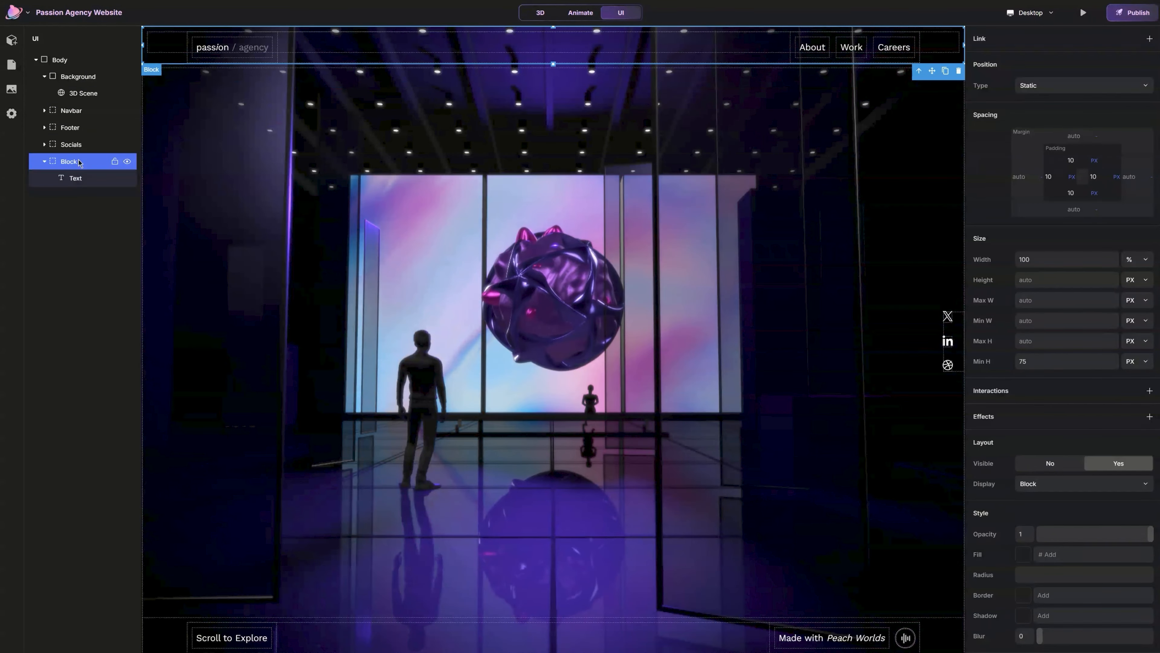
left_click(1041, 259)
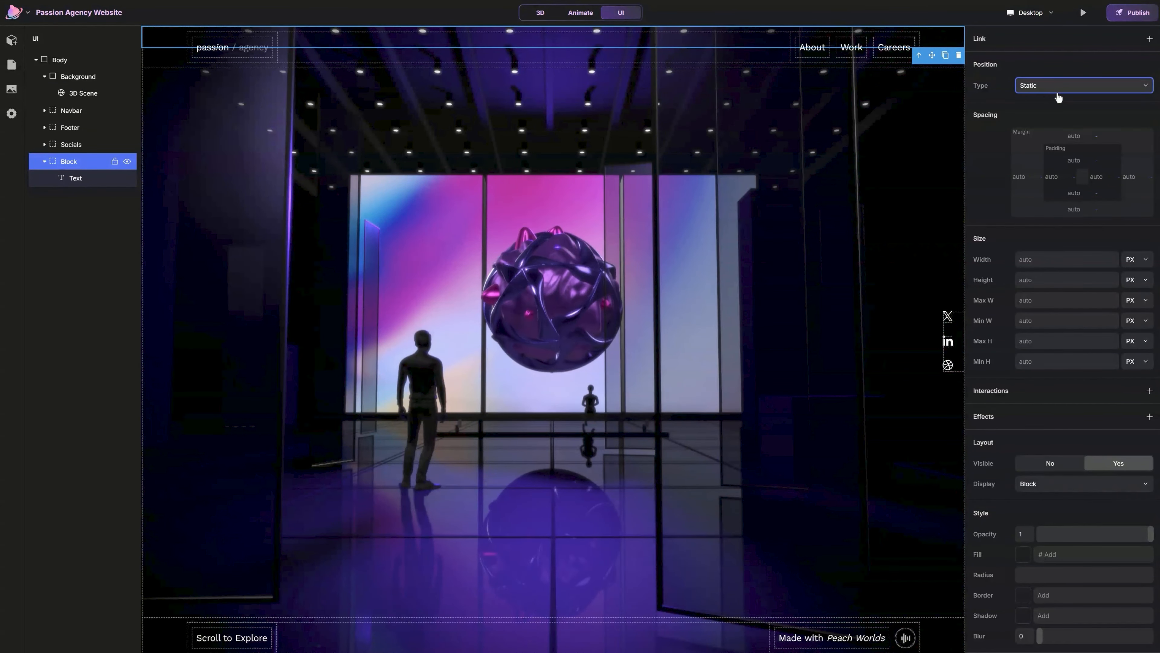
left_click(1059, 97)
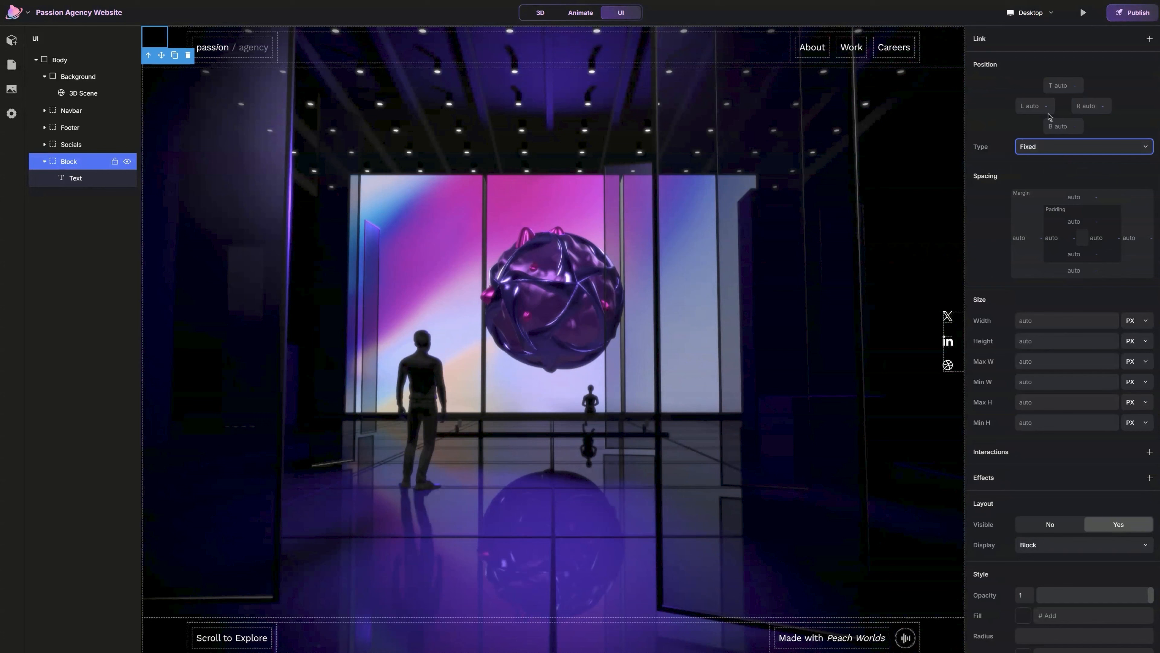
- Offset the fixed block 15 DVH from the bottom and 6 DVW from the left
type("11")
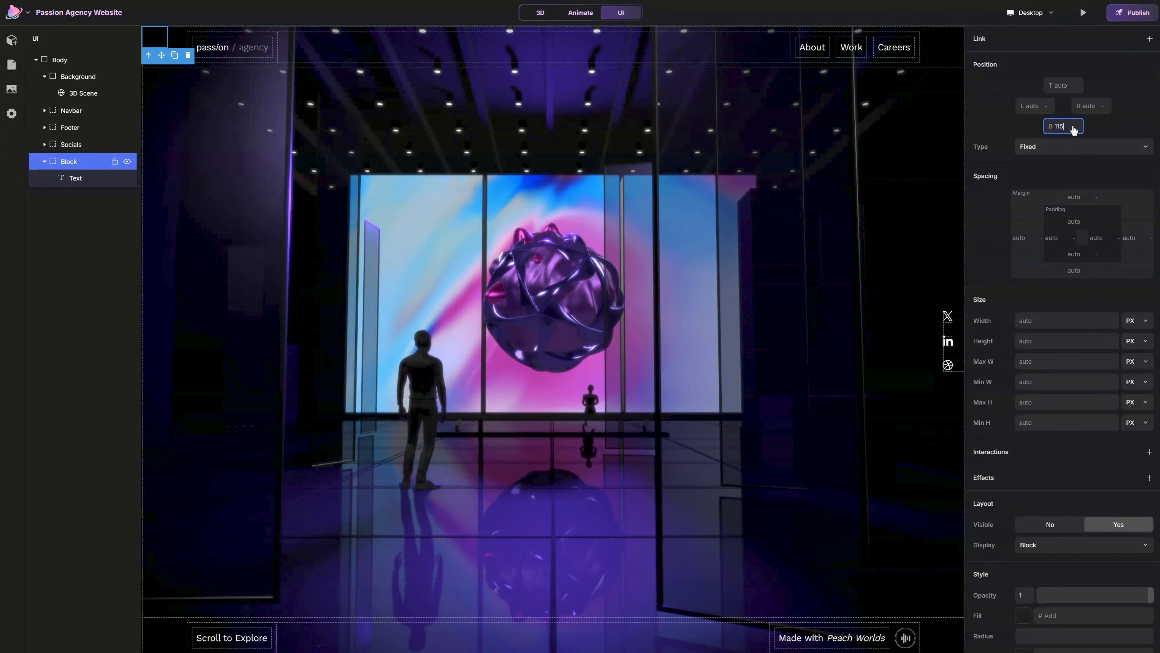
type("5")
left_click(1075, 126)
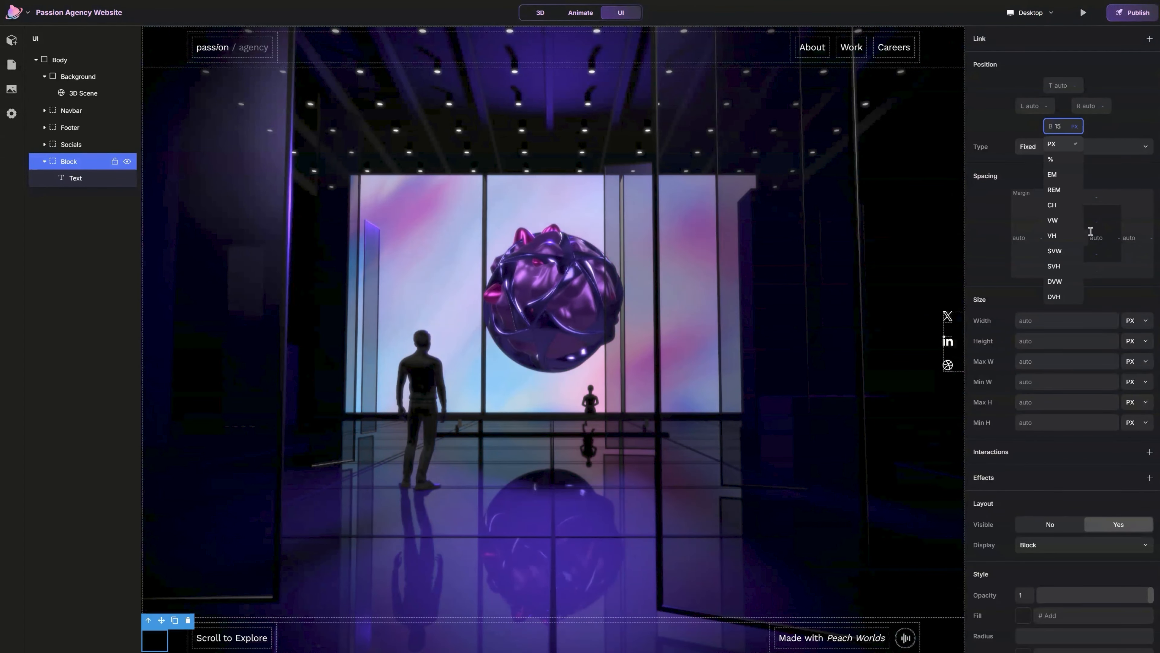
left_click(1062, 298)
left_click(1035, 106)
type("6")
left_click(1047, 106)
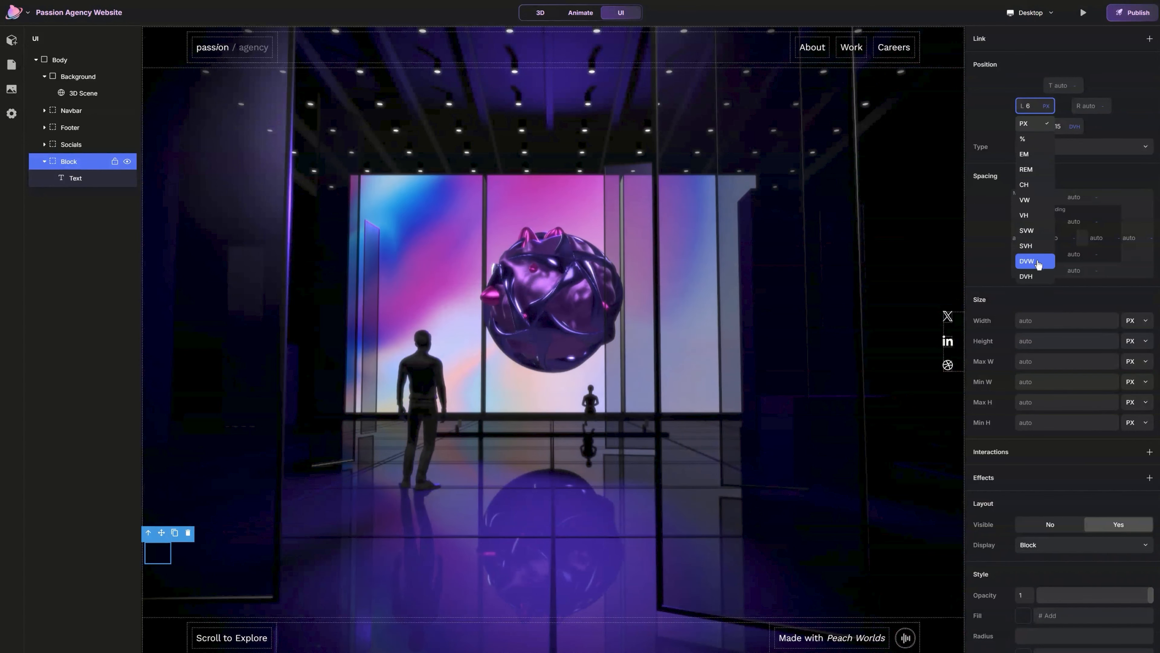
left_click(1036, 261)
- Set the color of the text inside the new block to white, FFFFFF
left_click(75, 178)
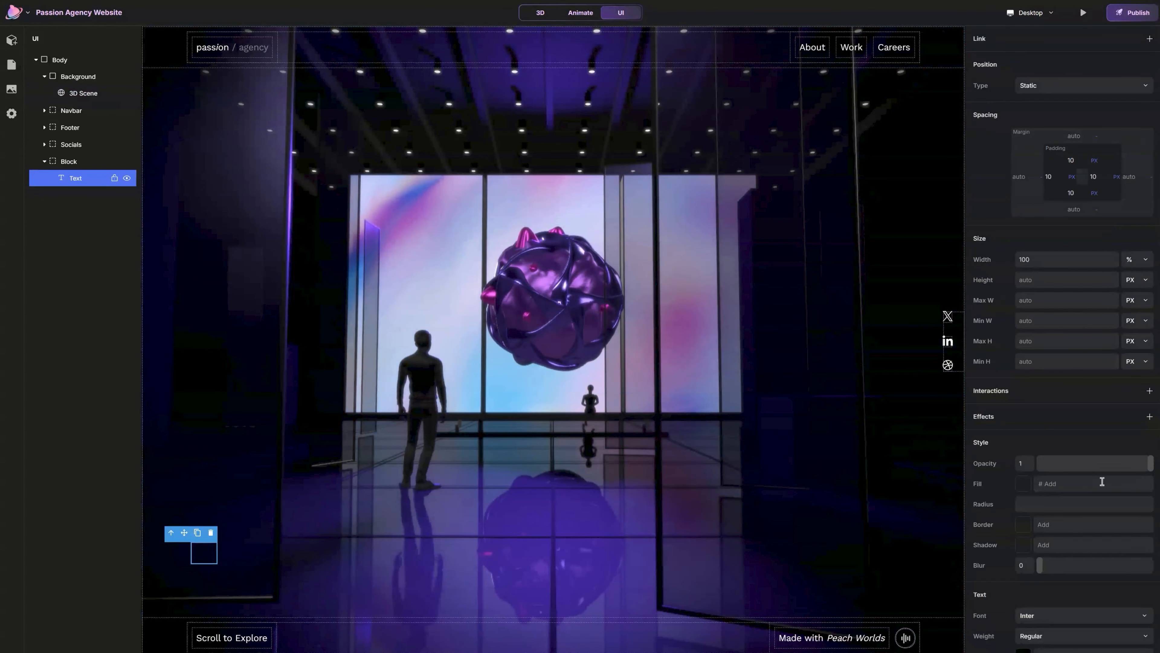
scroll(1036, 519, "down", 5)
left_click(1024, 502)
left_click_drag(927, 532, 820, 467)
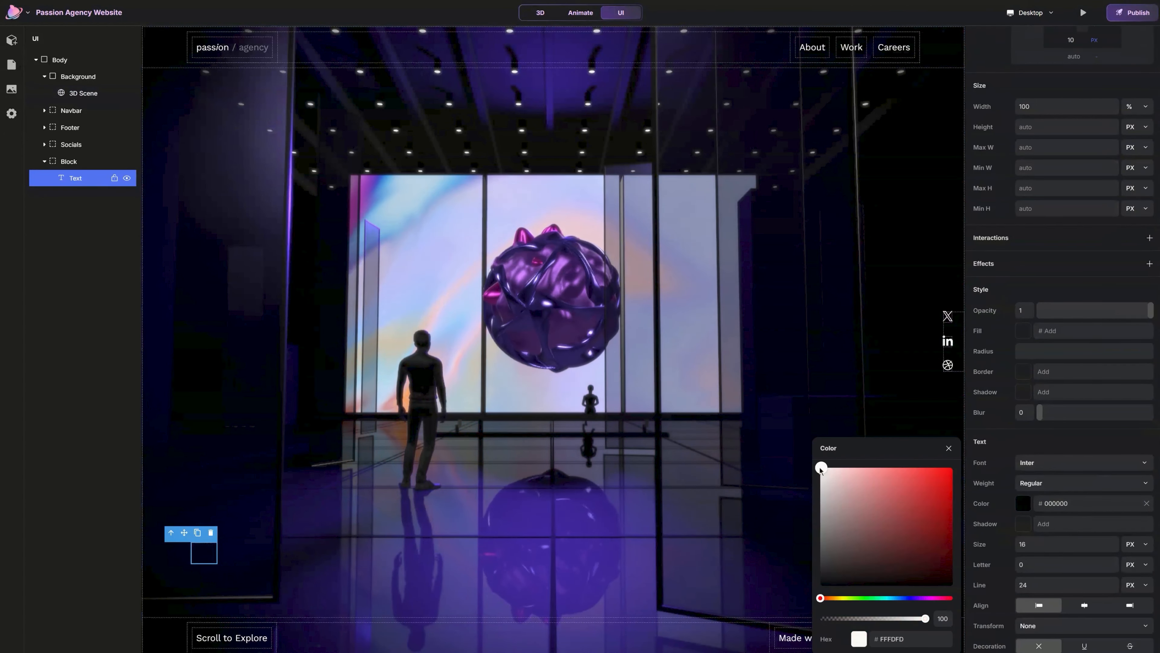
left_click(950, 449)
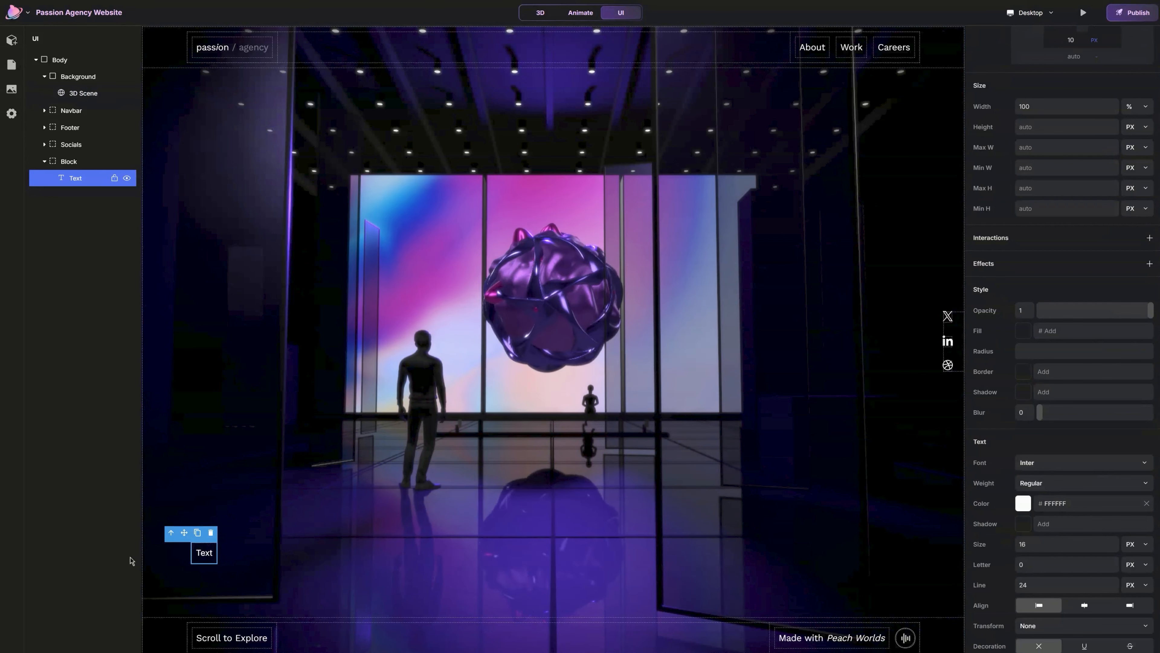
- Replace the placeholder wording of the new text element with "Design"
double_click(200, 557)
type("D")
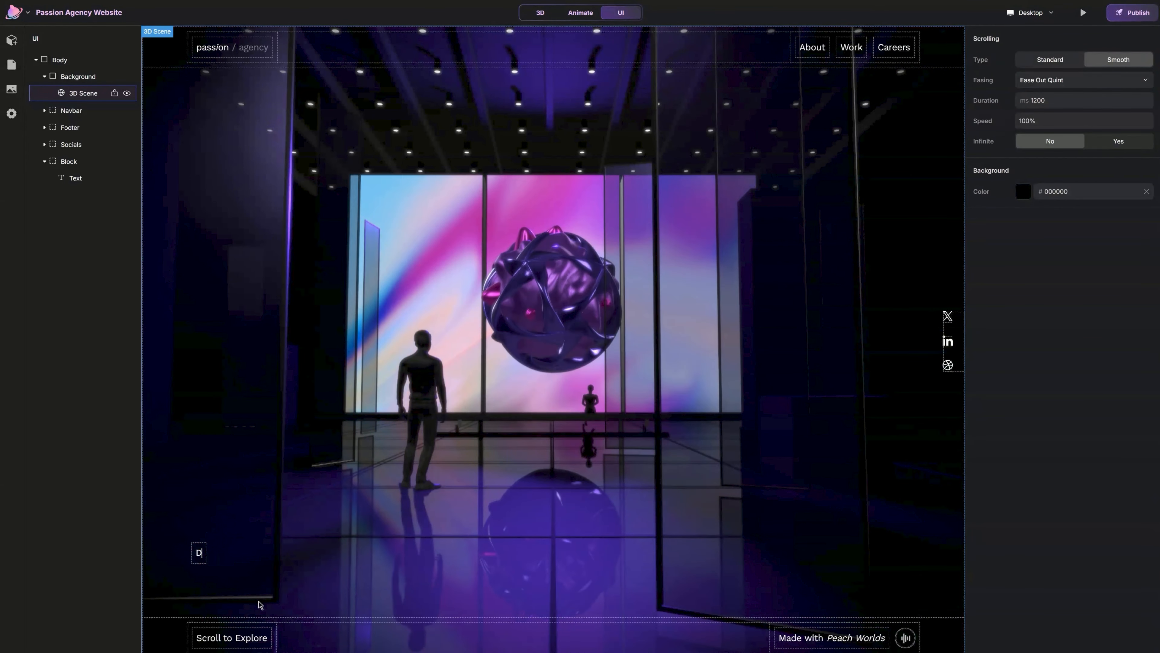
type("esign")
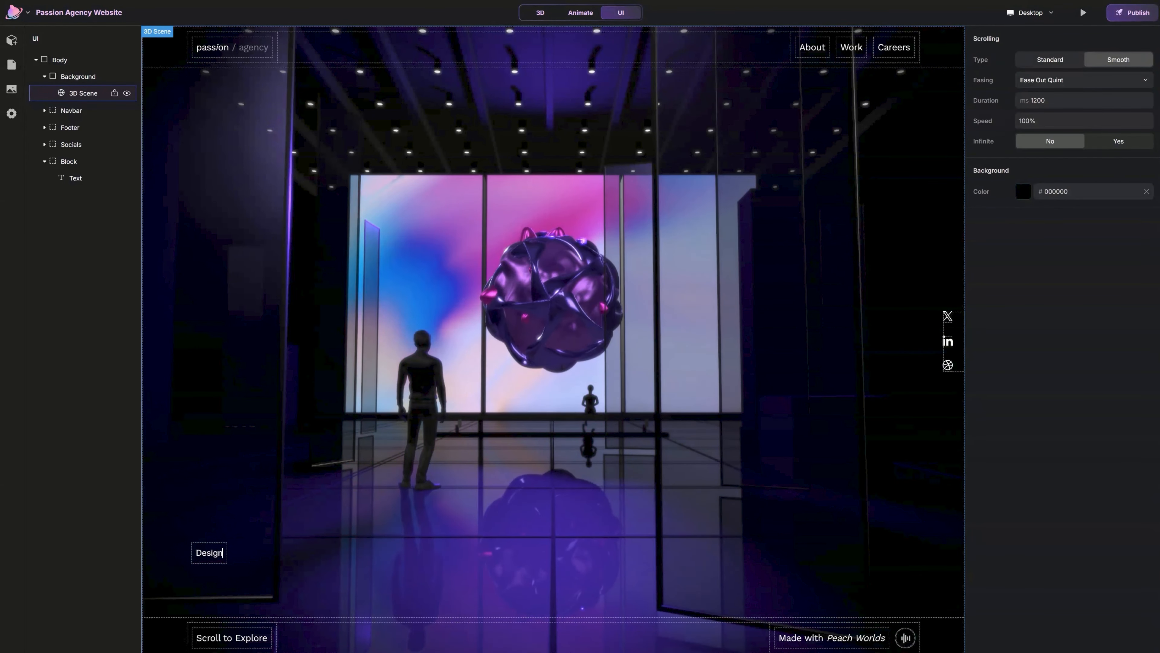
left_click(227, 571)
- Apply the custom font kantumruypro-regular to the Design text
left_click(216, 558)
left_click(1032, 432)
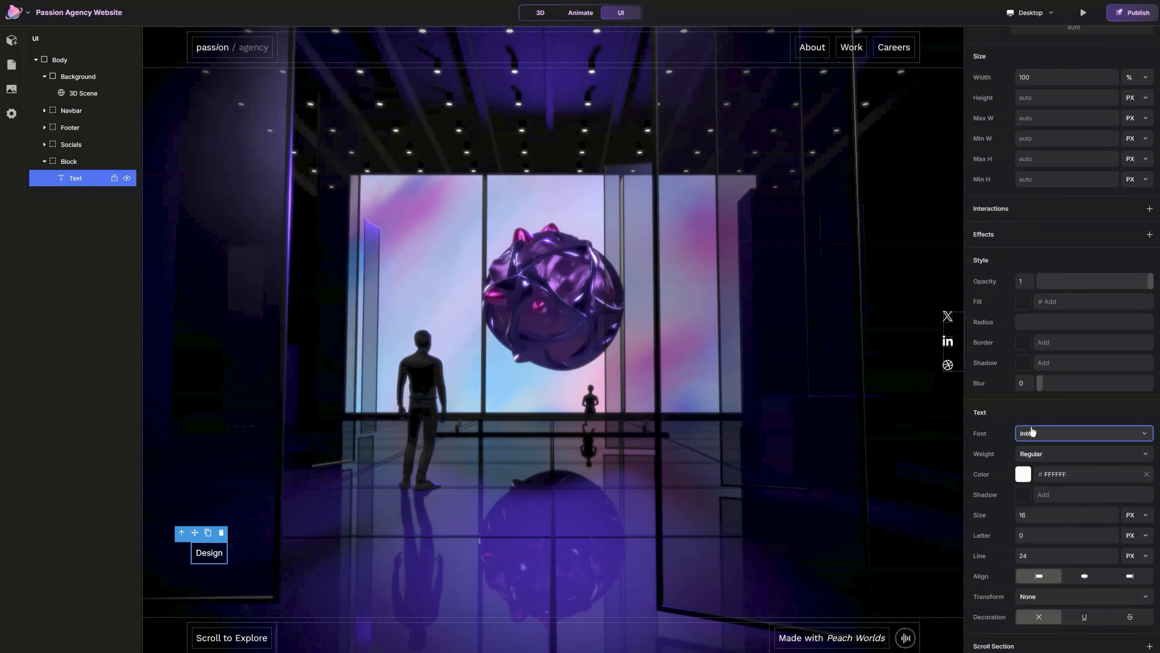
left_click(927, 461)
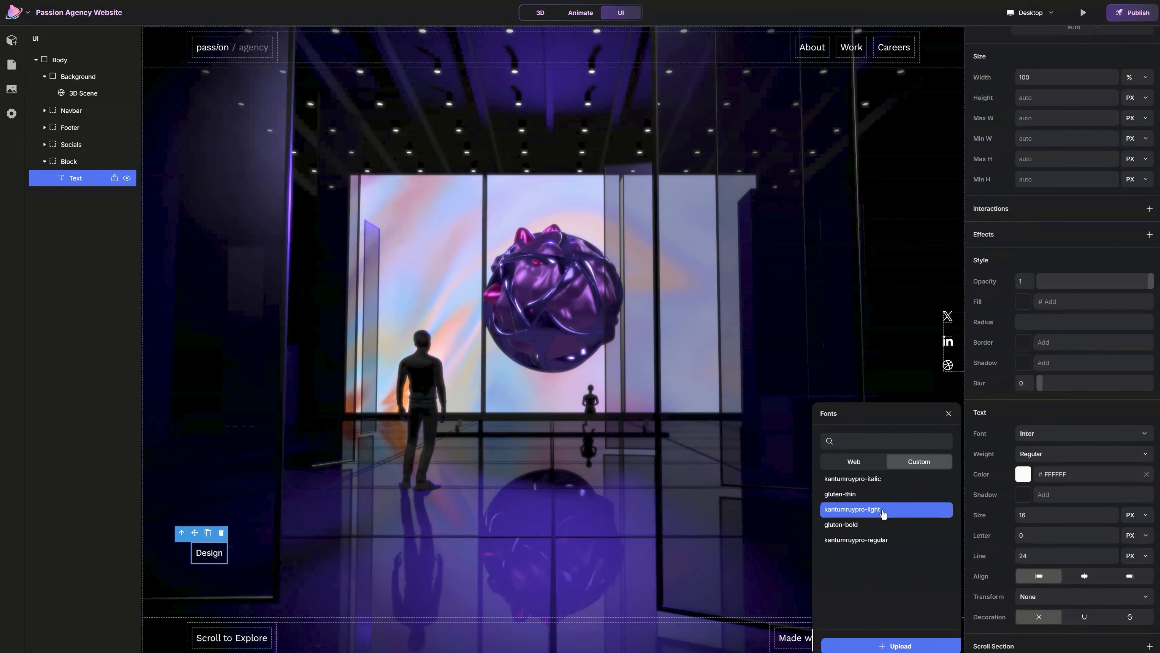
left_click(884, 546)
left_click(949, 413)
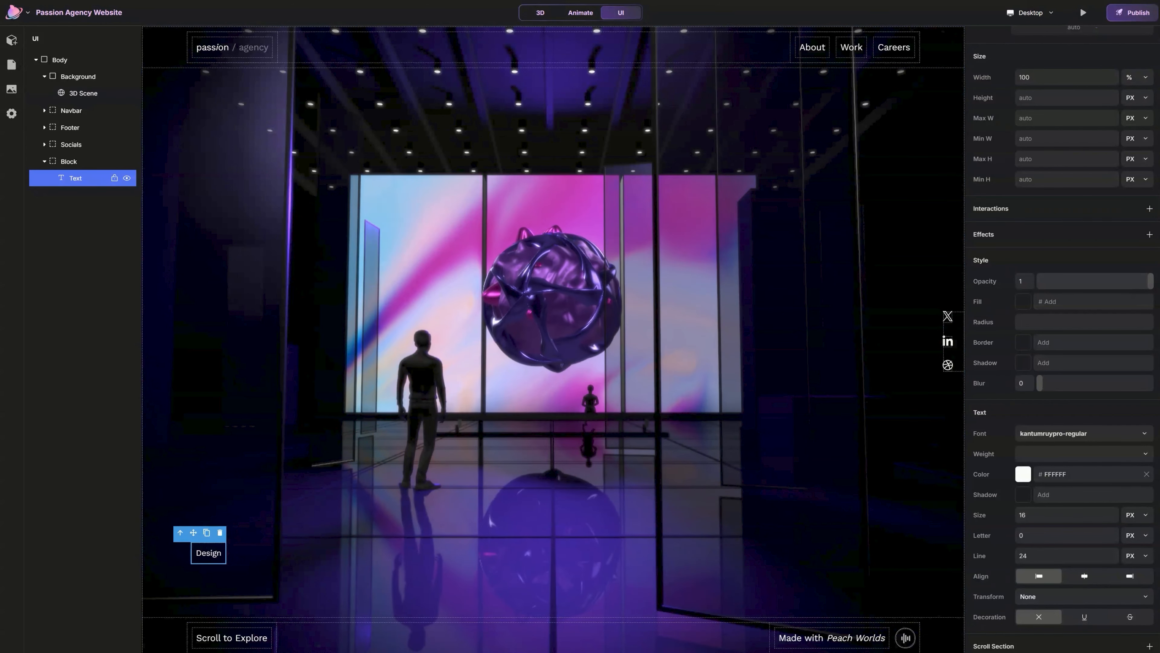
- Set the Design text's font size to 9 DVW and its line height to 5 DVH
left_click(1064, 519)
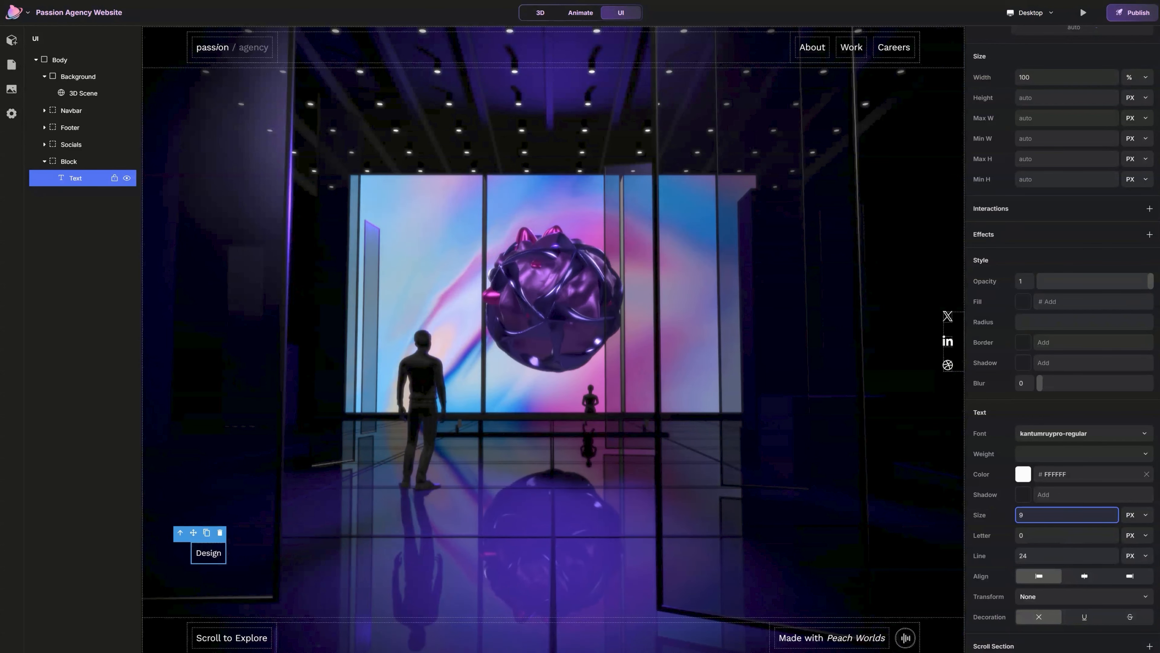
left_click(1135, 525)
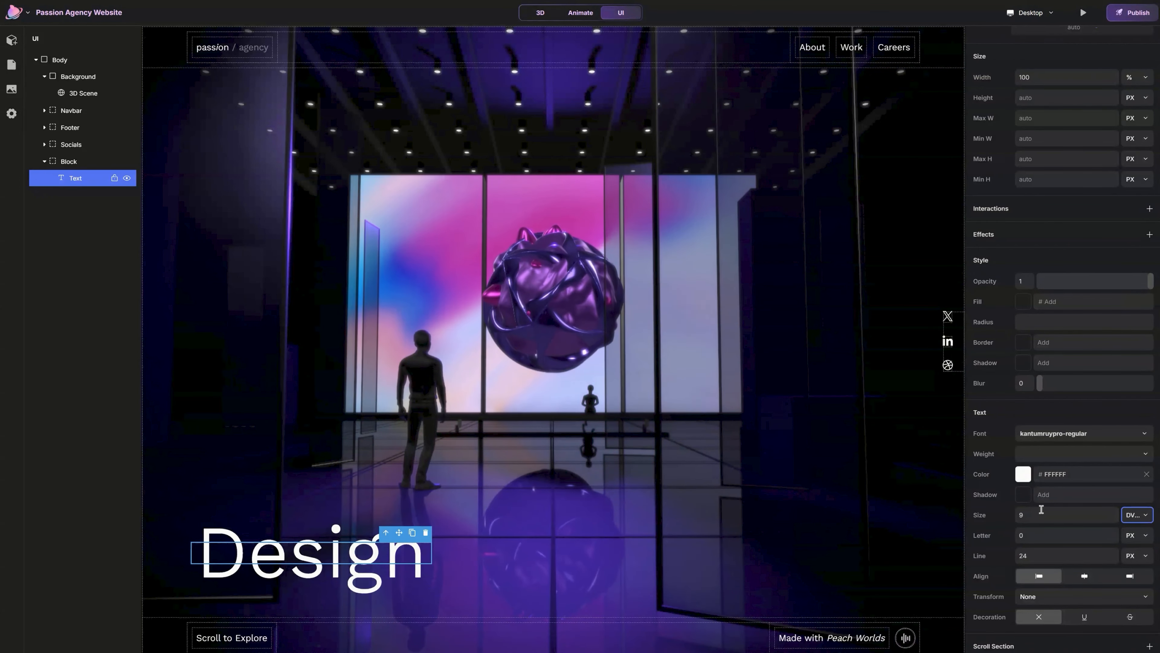
left_click(1030, 555)
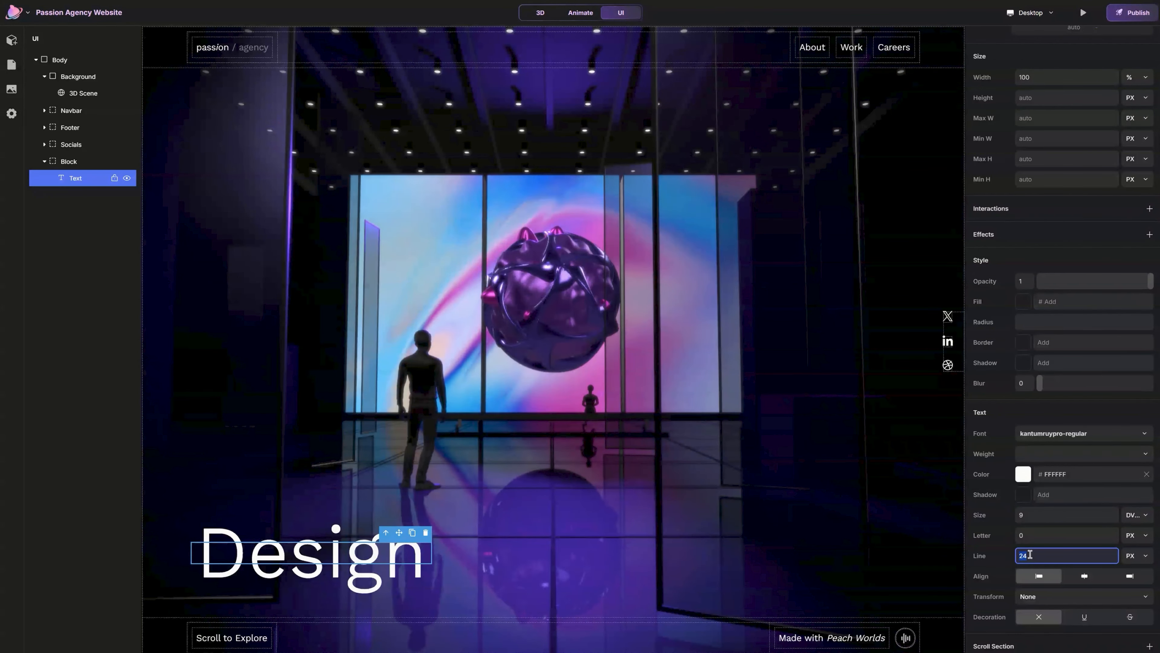
type("5")
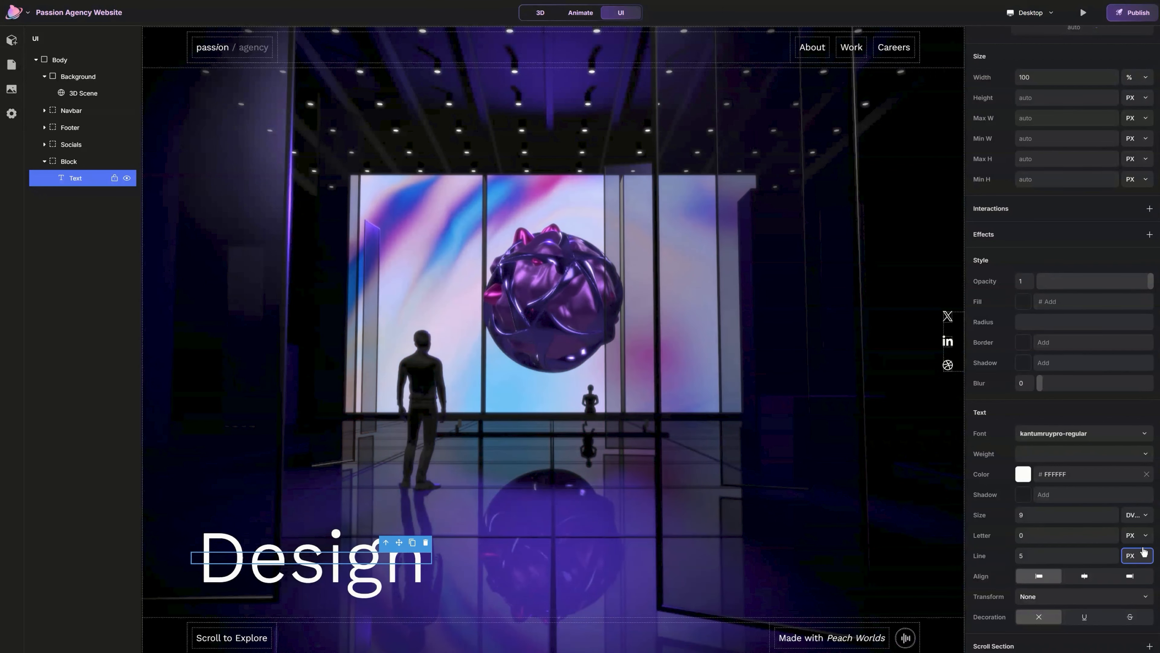
left_click(1143, 552)
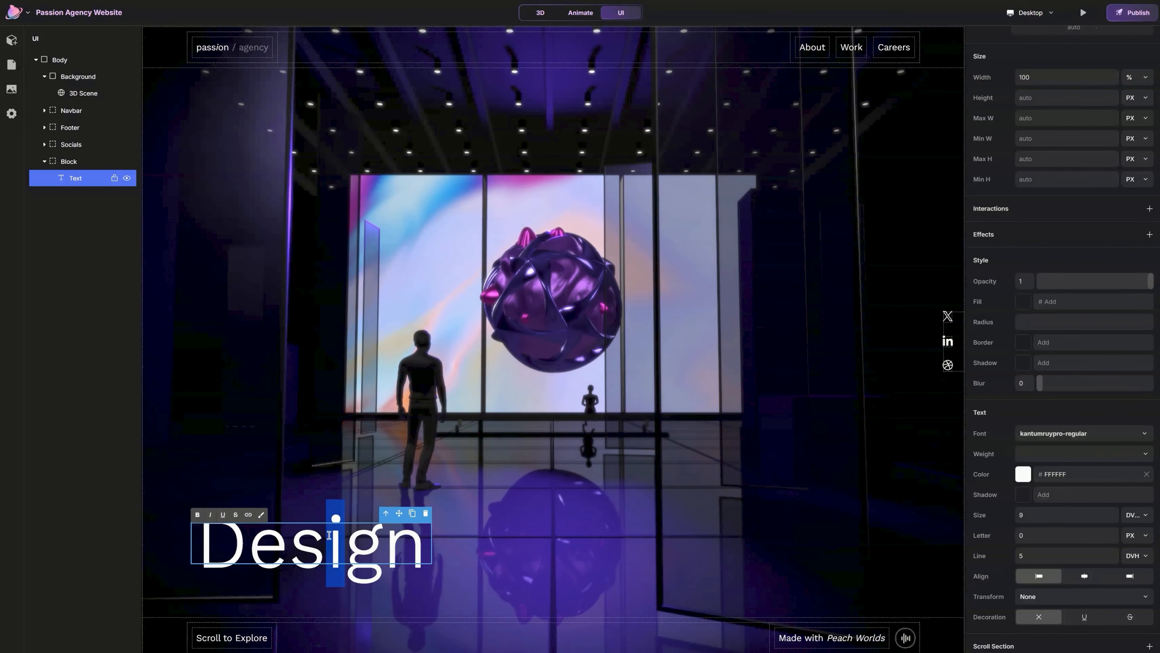
- Style the letter "i" in Design separately with the custom font kantumruypro-italic
left_click(211, 516)
left_click(441, 591)
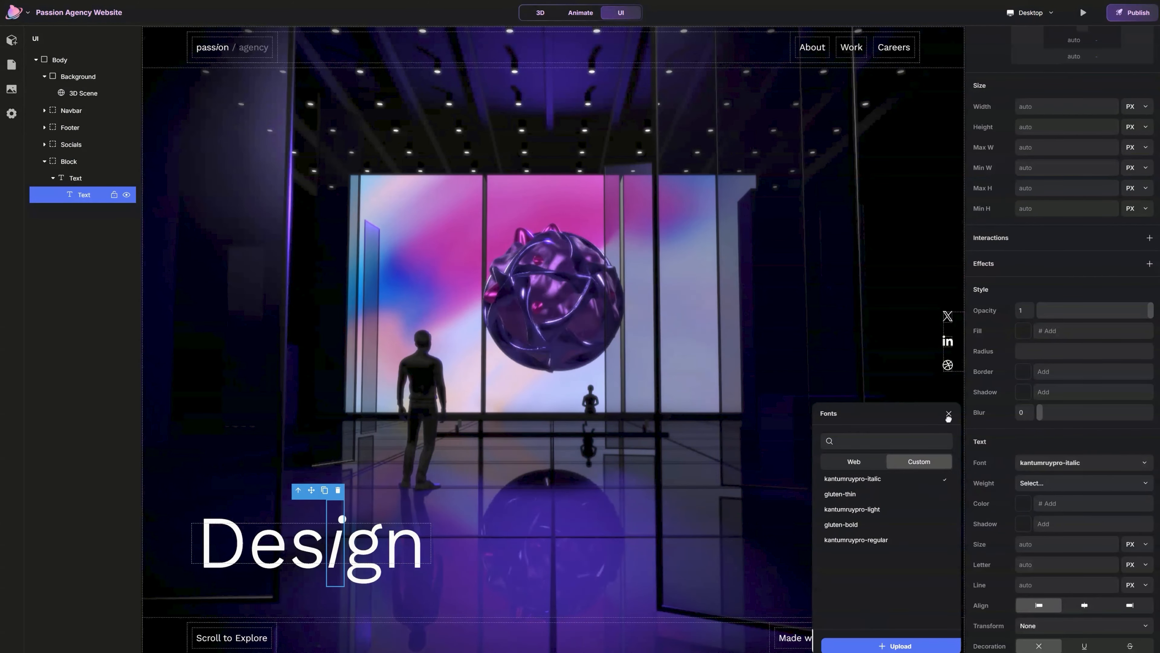
left_click(949, 415)
- Duplicate the Design text and change the lower copy's wording to "with", keeping its "i" italic
left_click(385, 543)
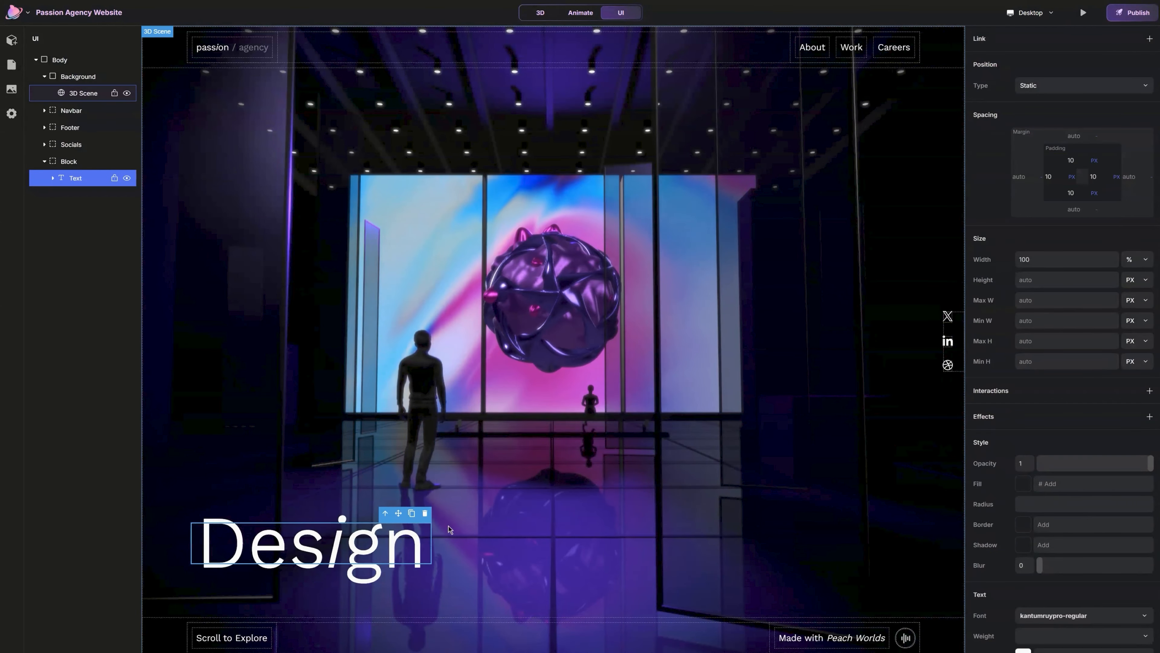
left_click(411, 513)
double_click(408, 565)
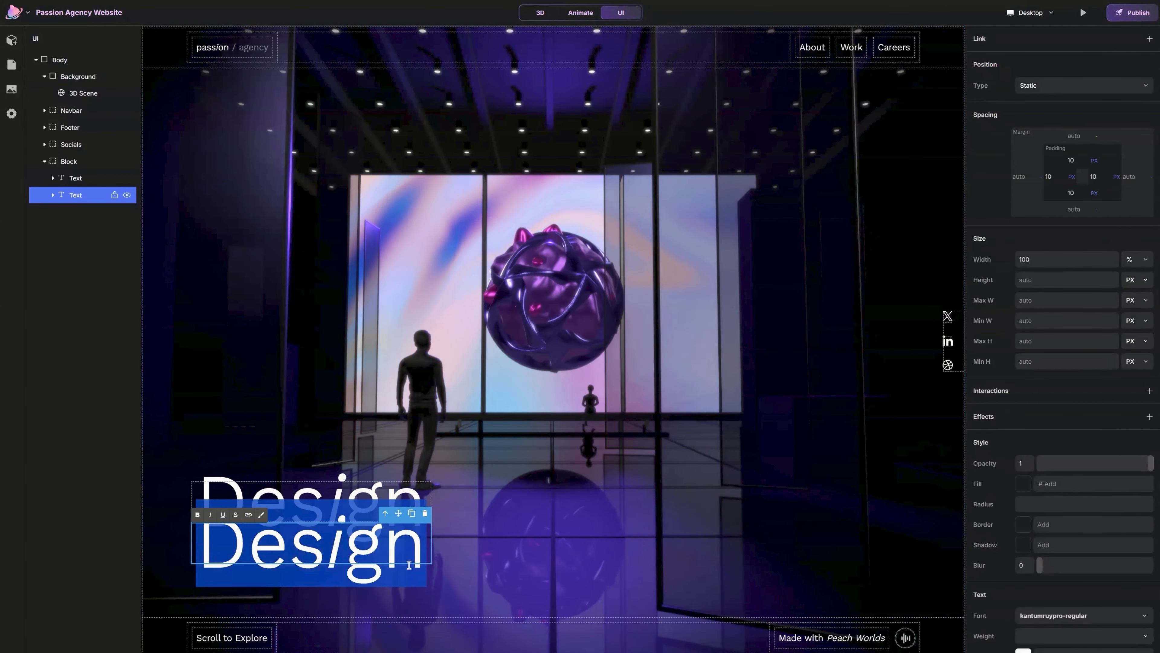
type("with")
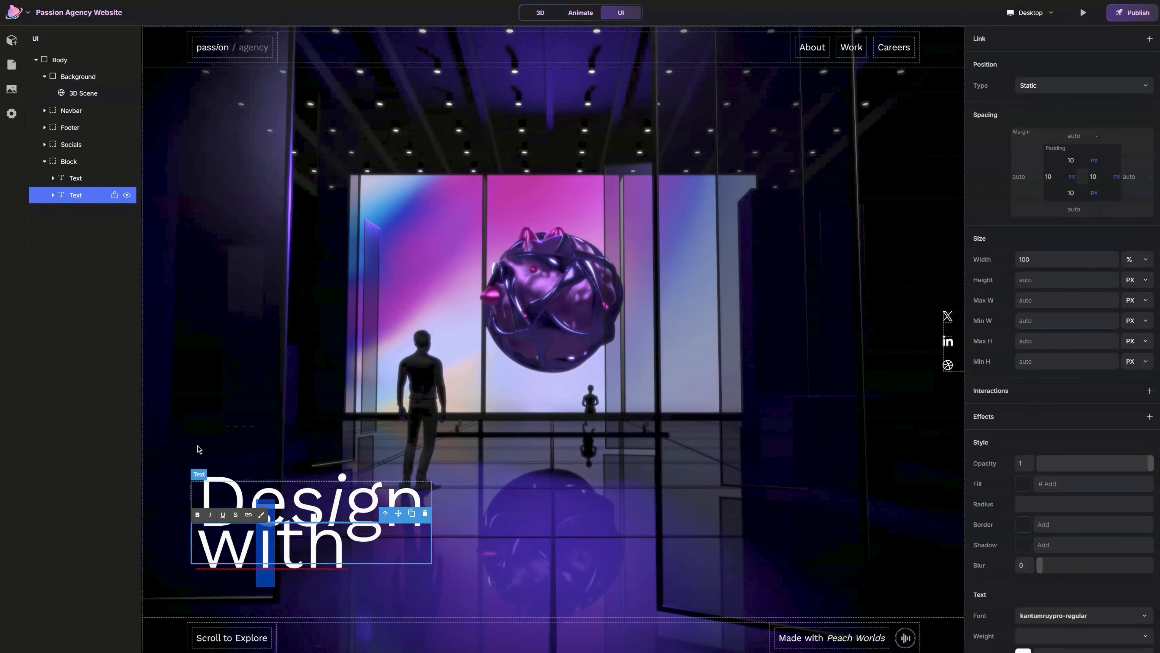
key("Escape")
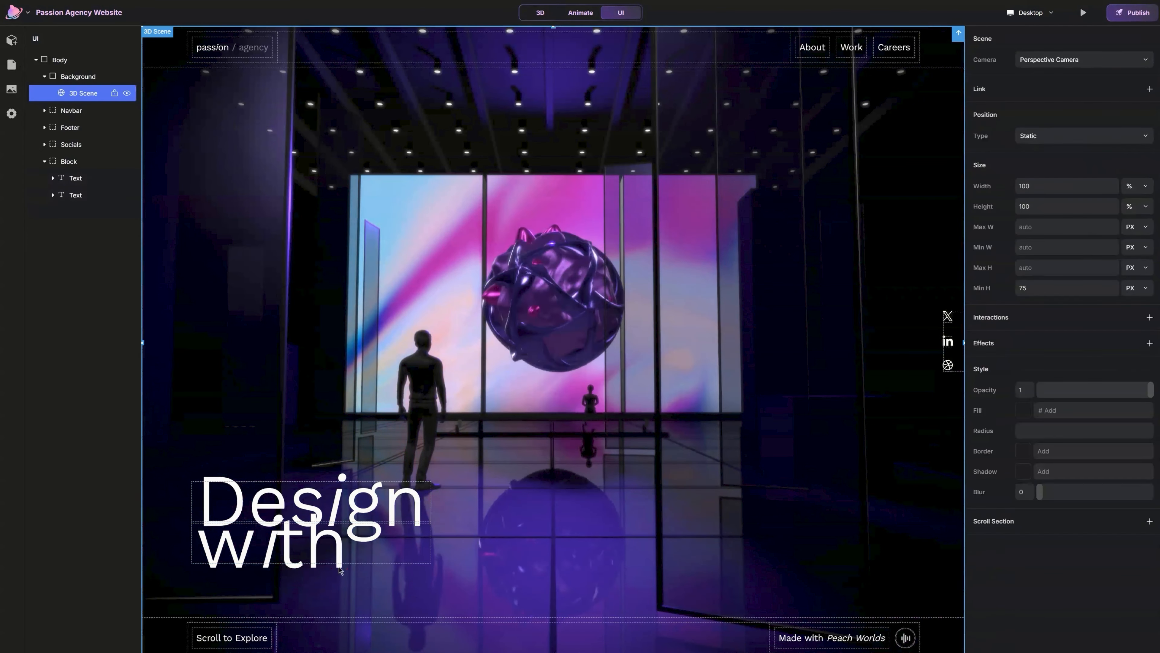
- Make the "with" text relatively positioned with a left offset of 20 DVW, and change the headline lines' line-height unit to DVW
scroll(1087, 137, "up", 3)
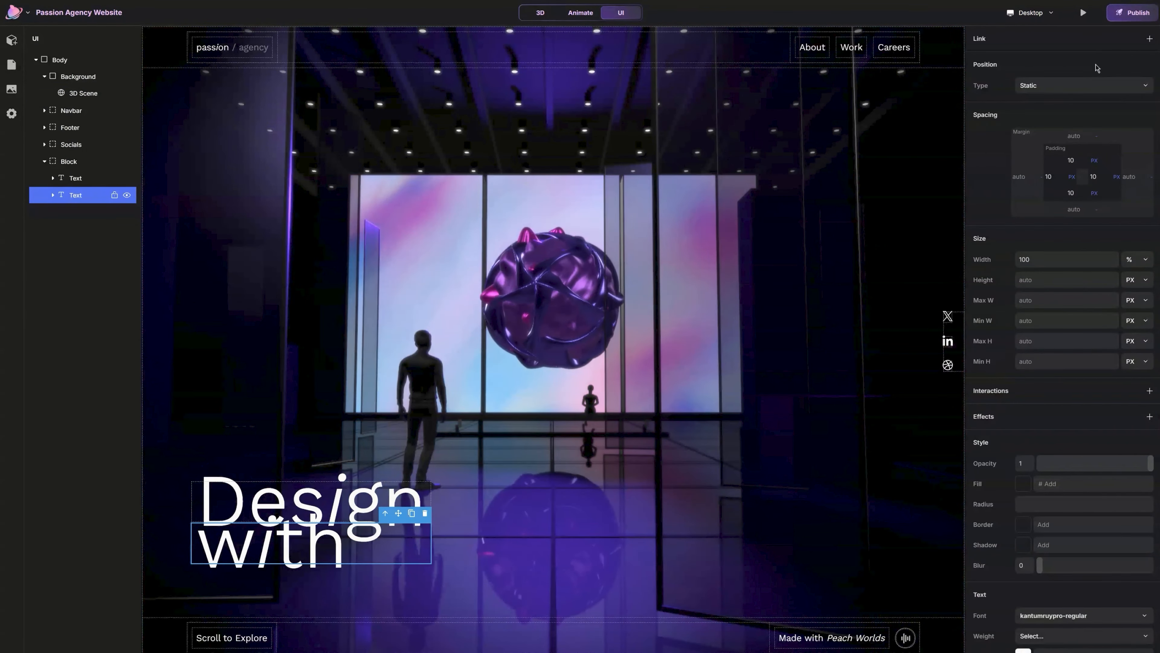
left_click(1093, 86)
left_click(1069, 118)
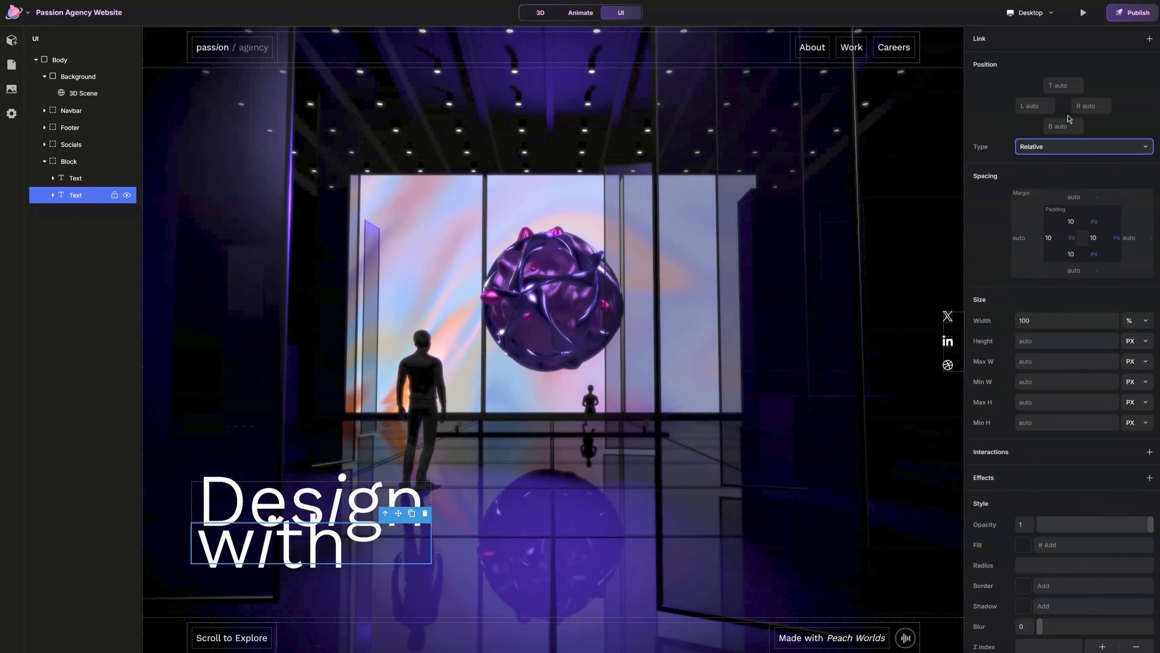
left_click(1036, 108)
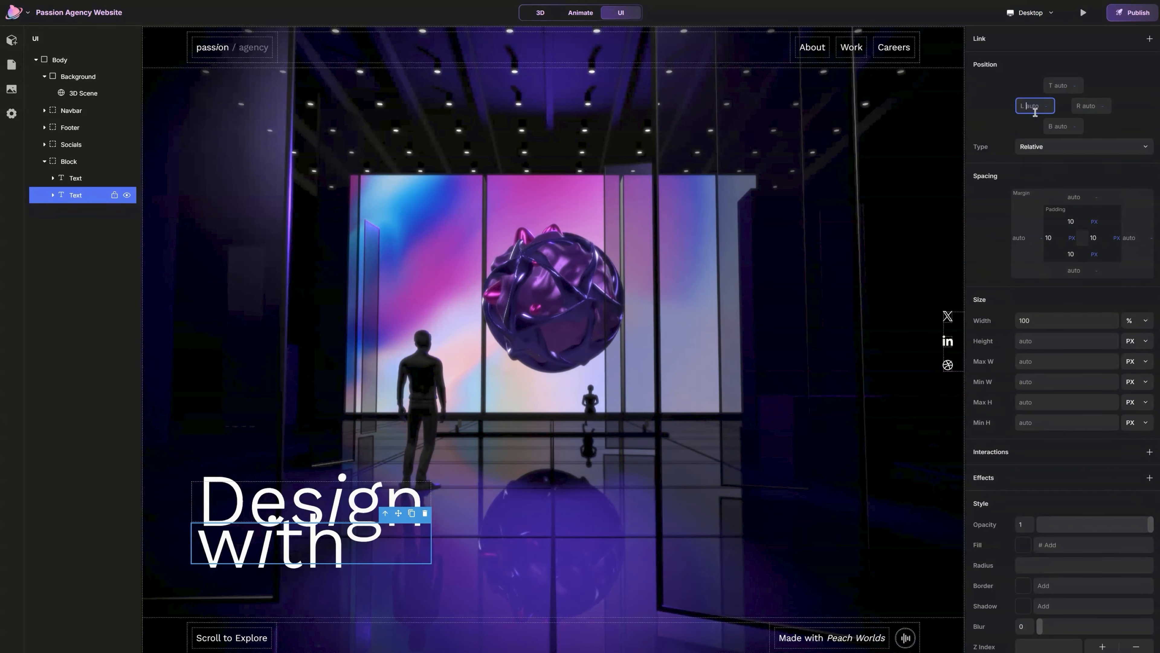
type("20")
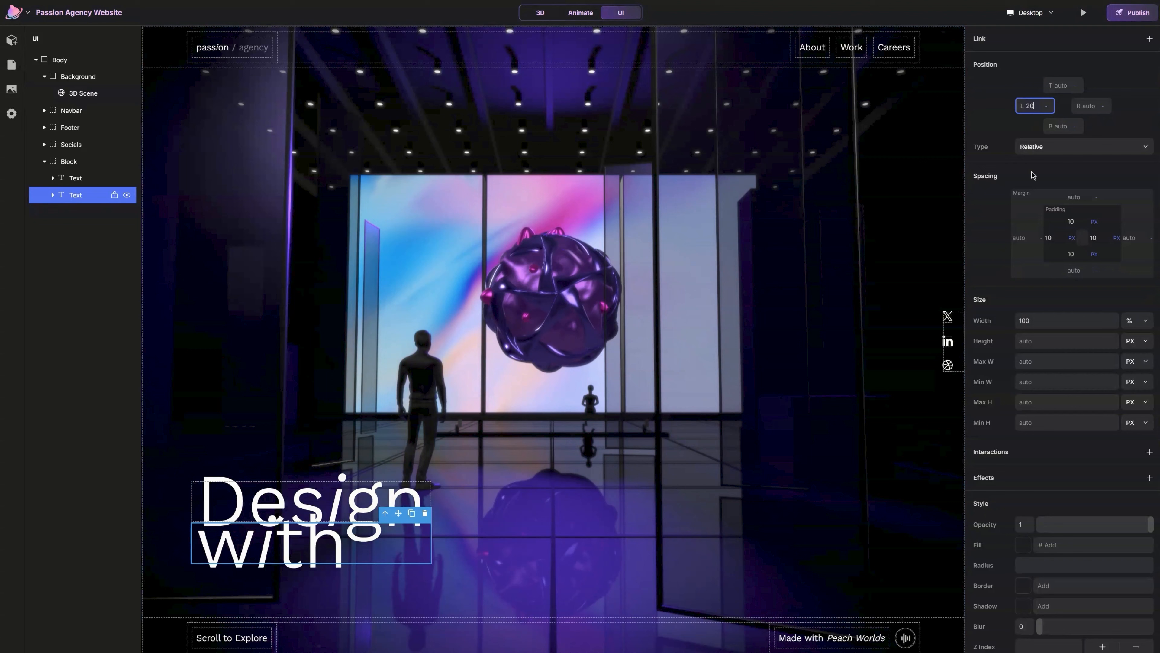
left_click(1049, 106)
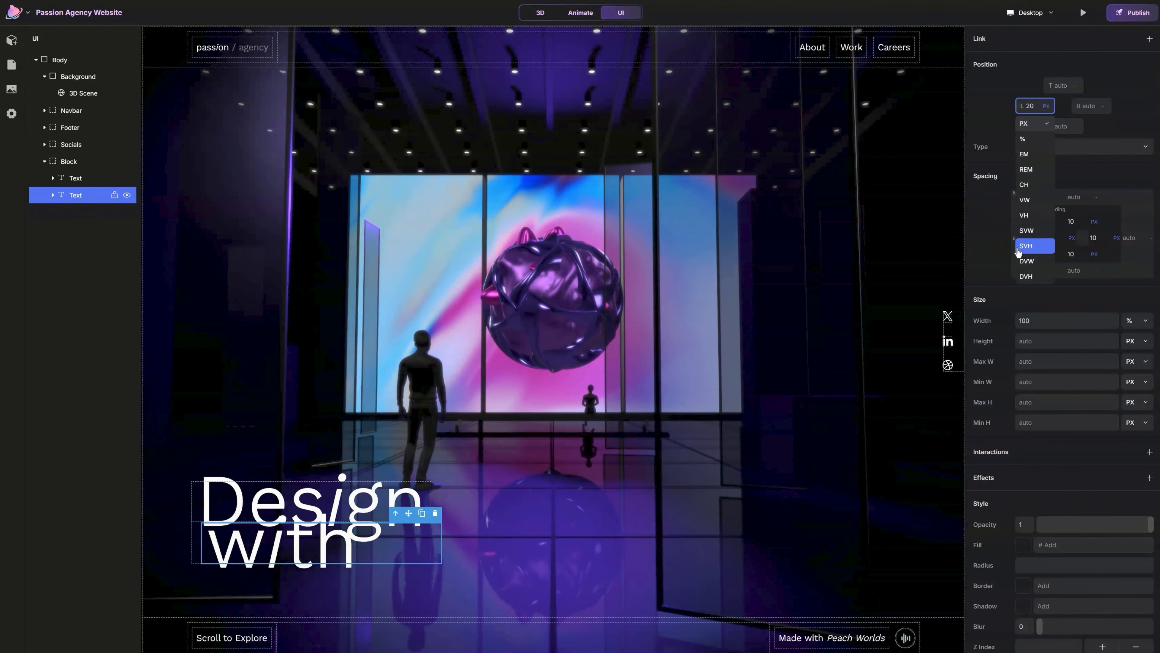
left_click(1036, 267)
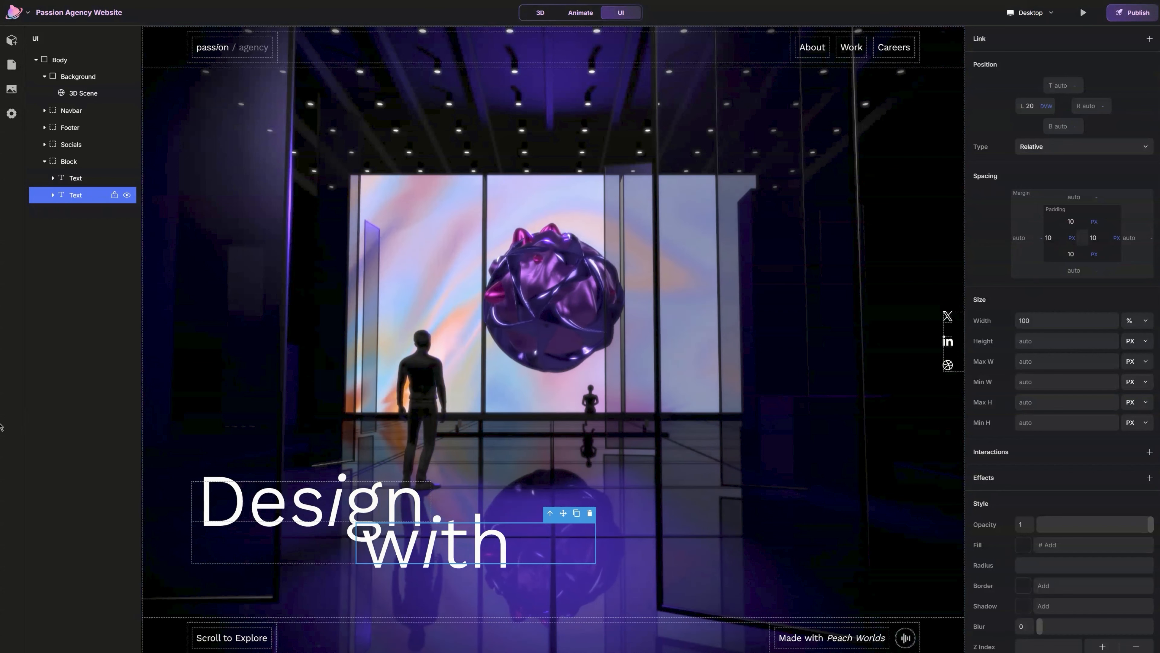
scroll(1062, 321, "down", 5)
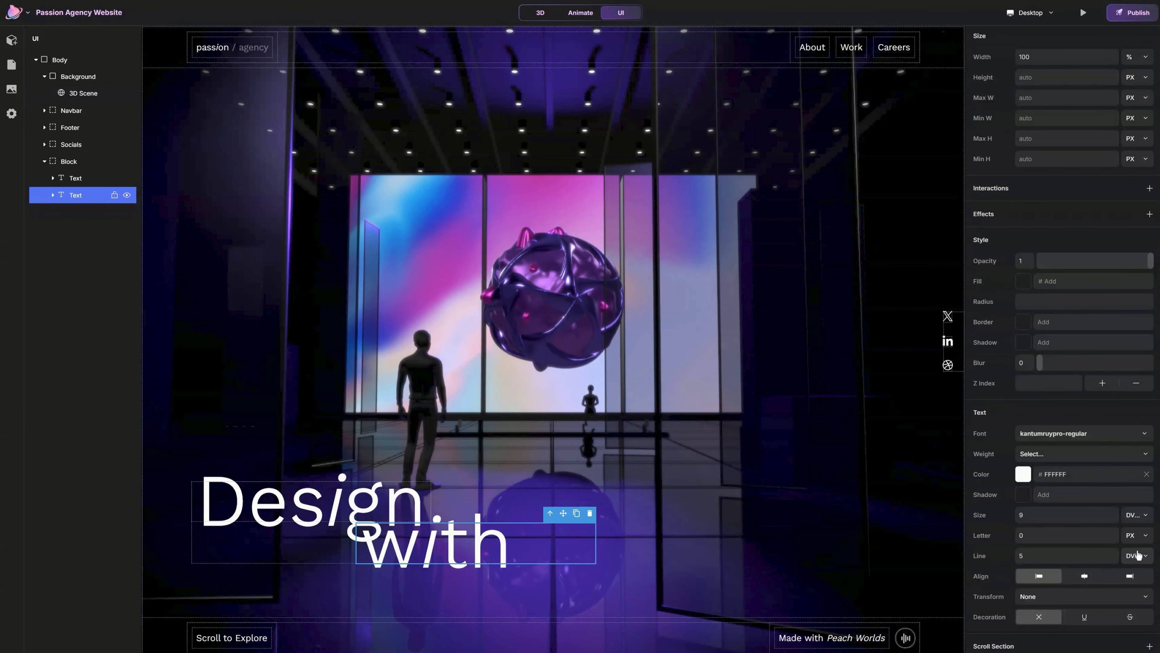
left_click(1142, 533)
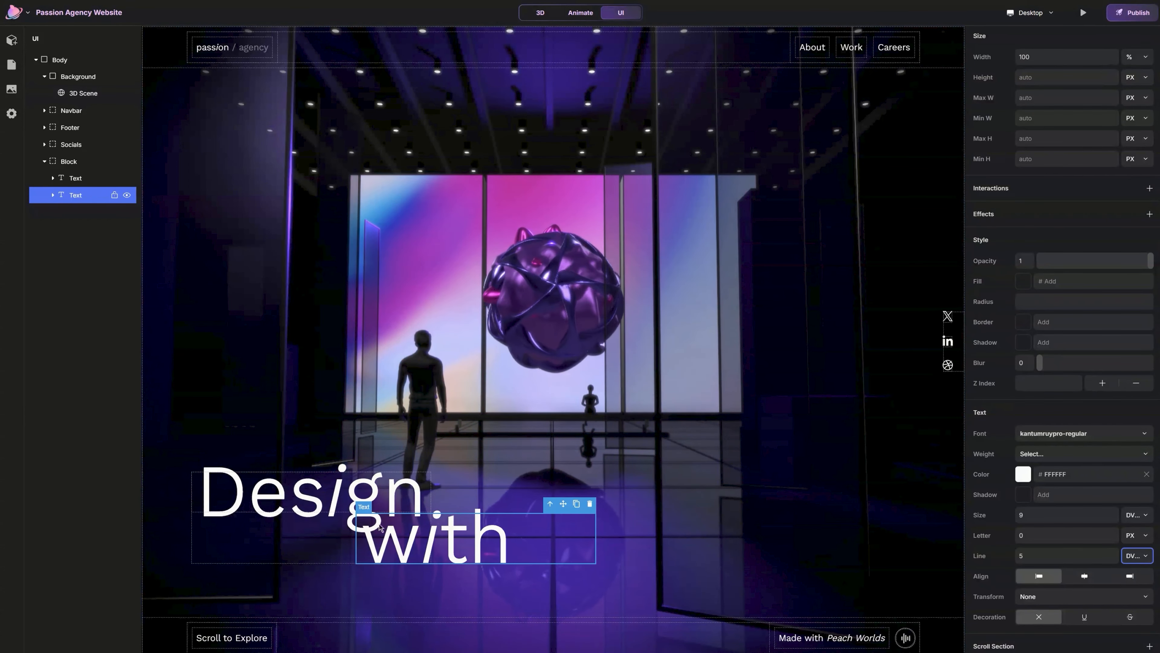
- Duplicate the "with" text and change the lower copy's wording to "passion"
left_click(379, 561)
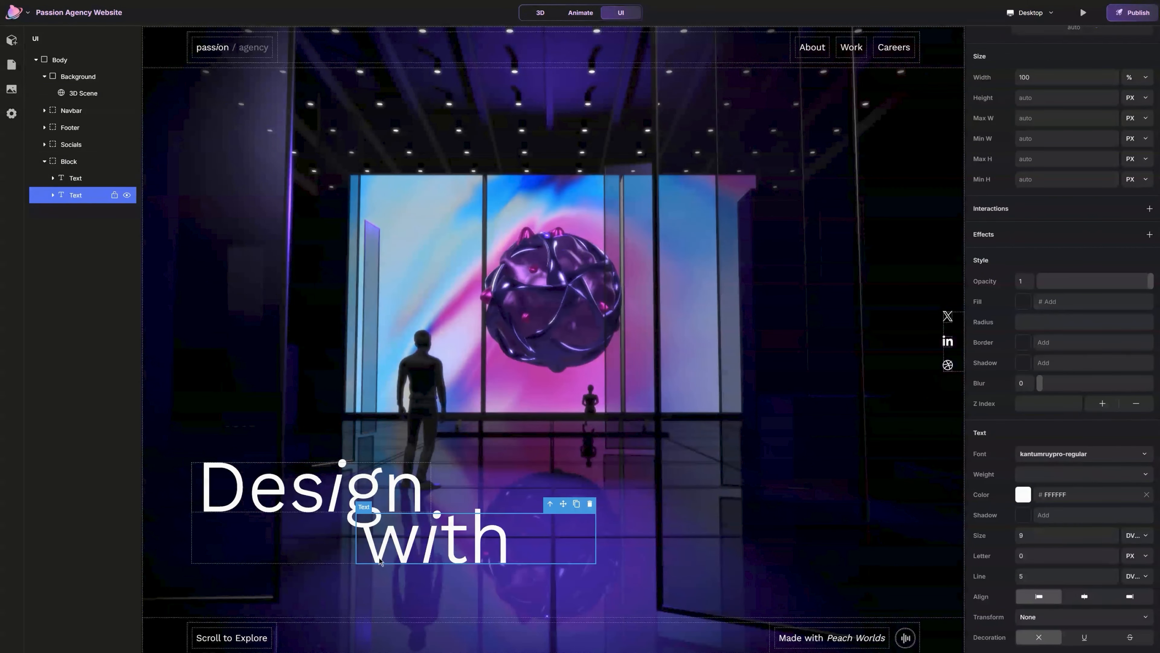
key("ctrl+d")
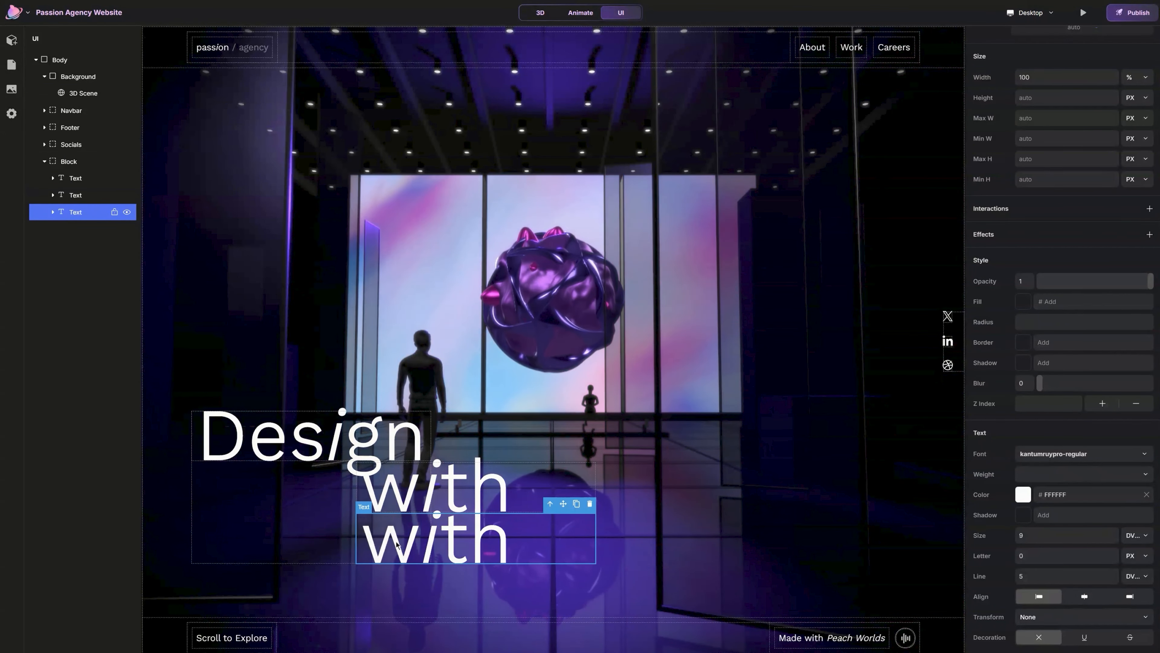
double_click(414, 552)
type("pass")
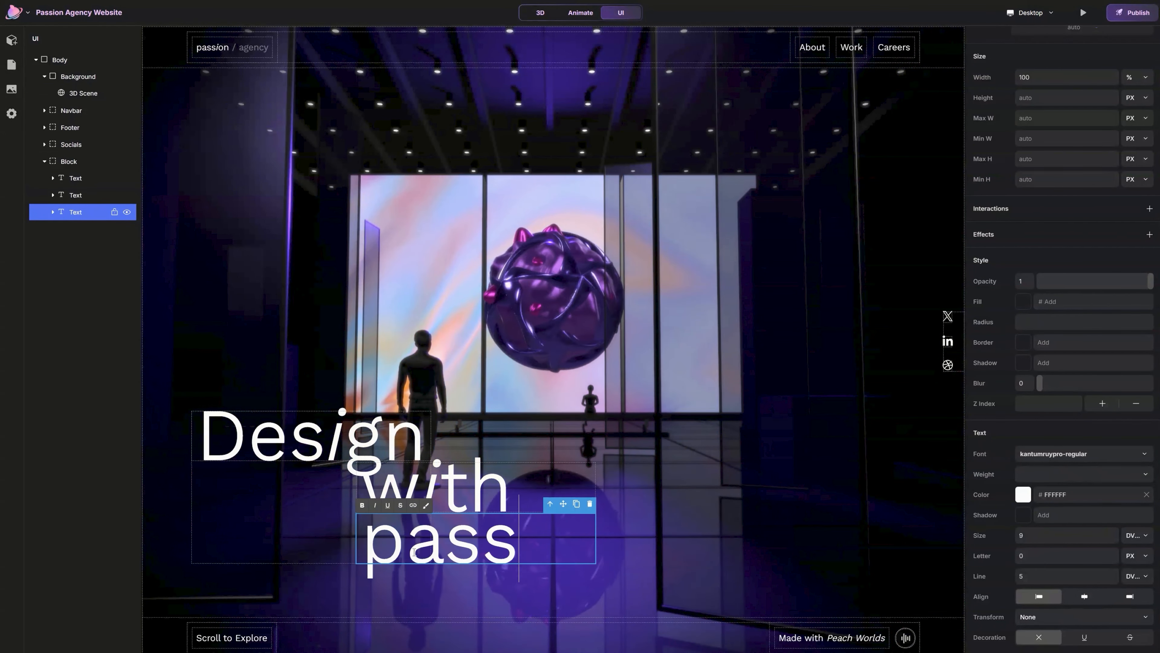
type("i")
key("BackSpace")
type("ion")
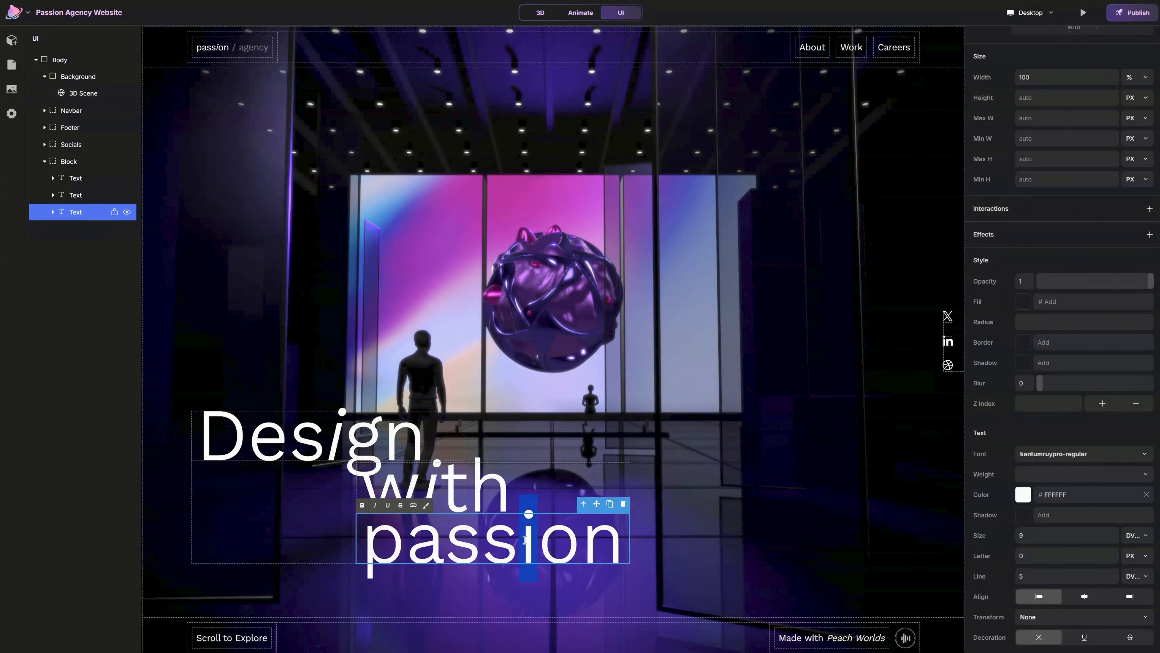
- Style the letter "i" in "passion" separately as italic with the custom font kantumruypro-italic
left_click(375, 505)
left_click(476, 594)
left_click(530, 545)
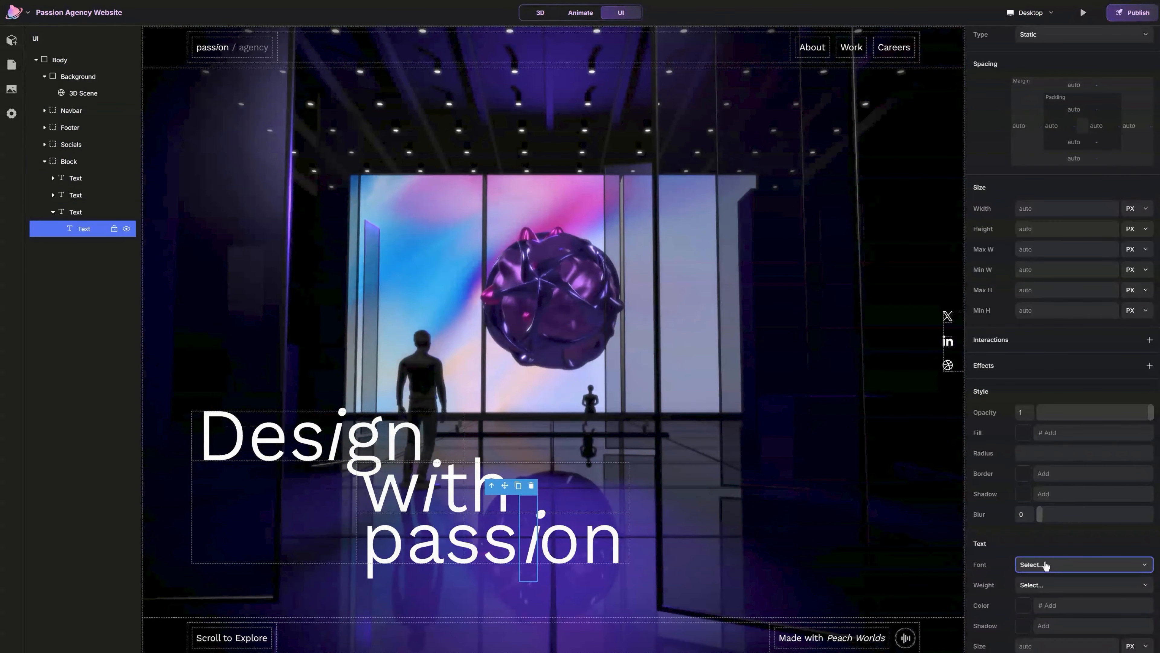
left_click(1045, 566)
left_click(950, 413)
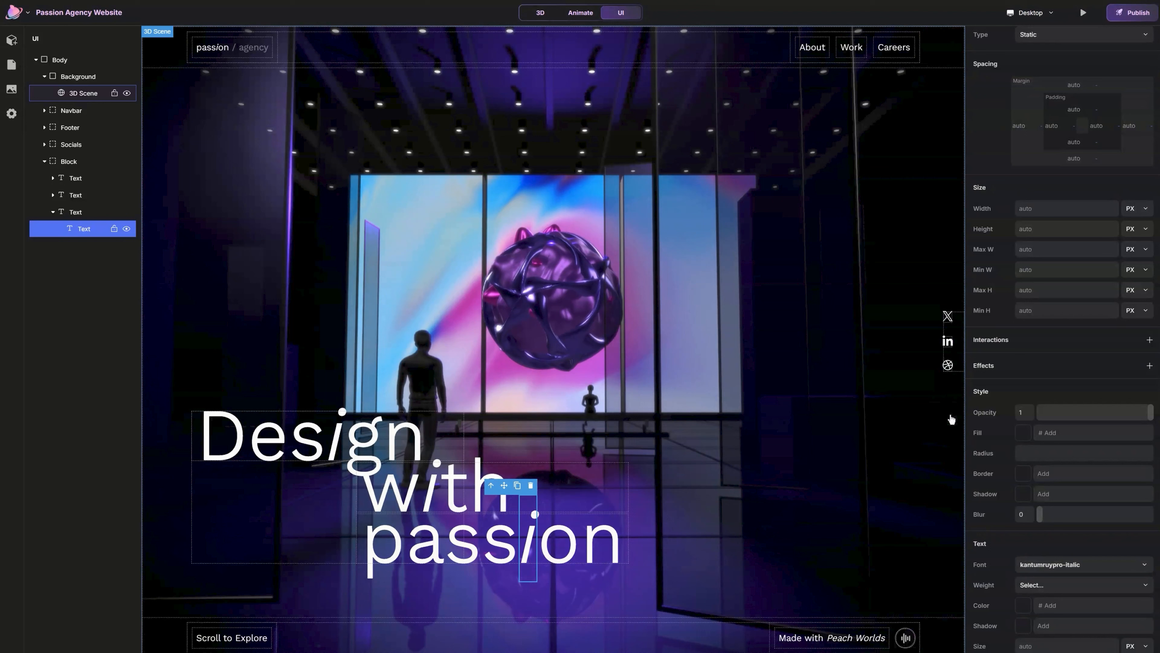
- Set the "passion" text's left offset to 30 DVW
left_click(603, 542)
scroll(1069, 220, "up", 3)
left_click(1024, 105)
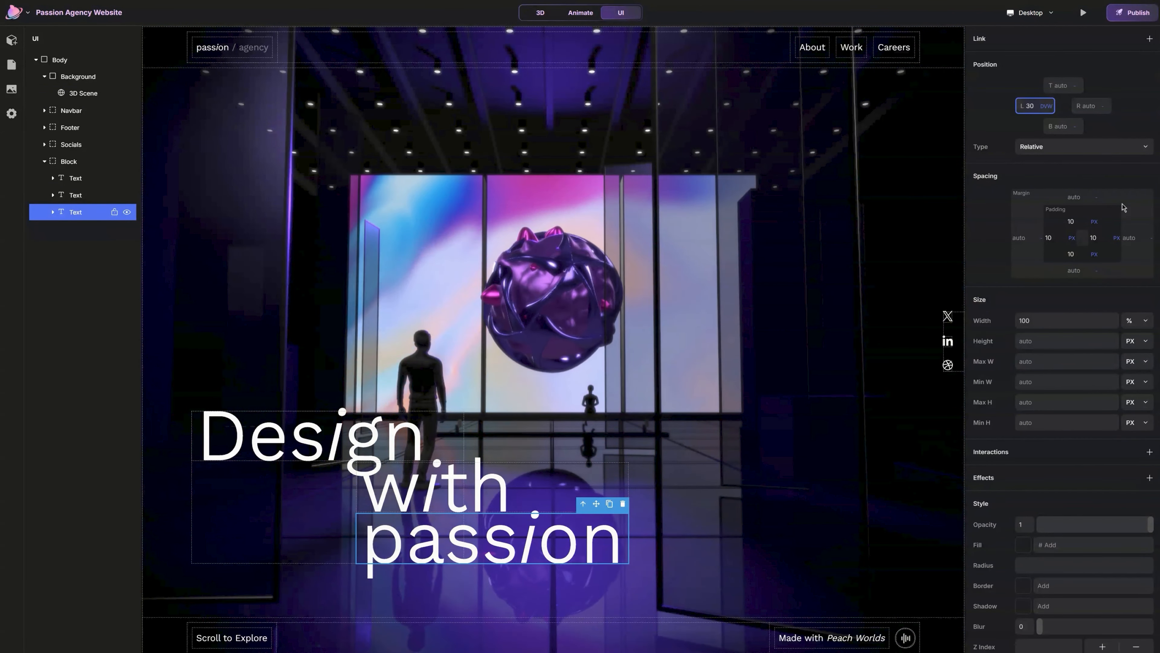
key("Return")
left_click(327, 525)
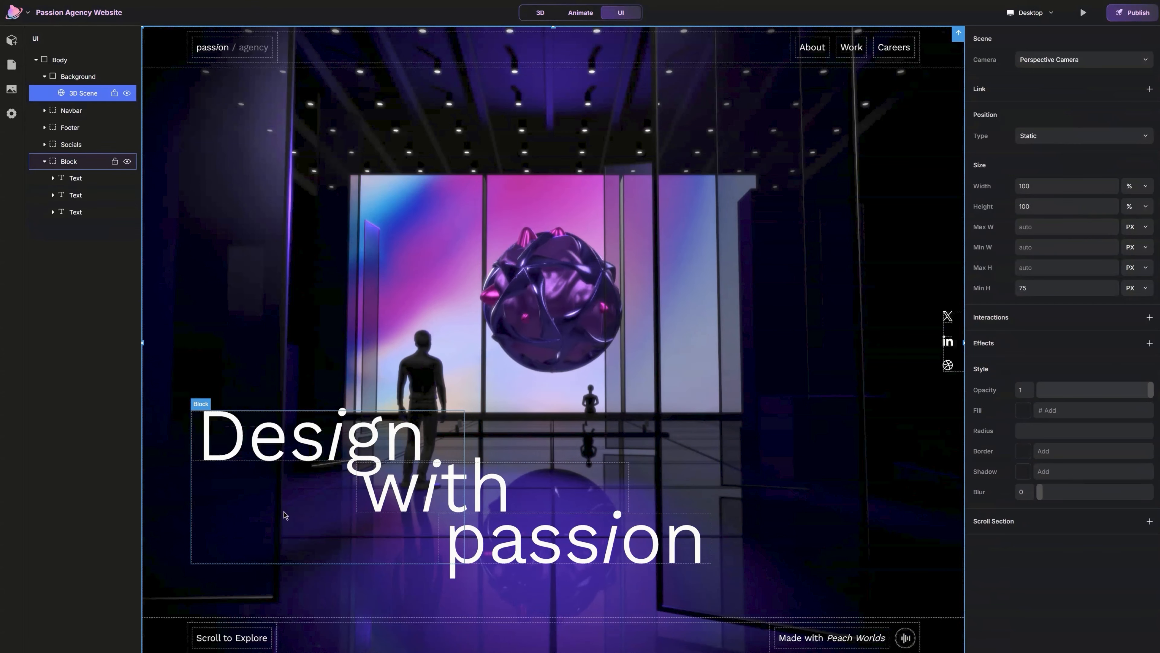
- Rename the block holding the three headline texts as Main Title 1
left_click(298, 512)
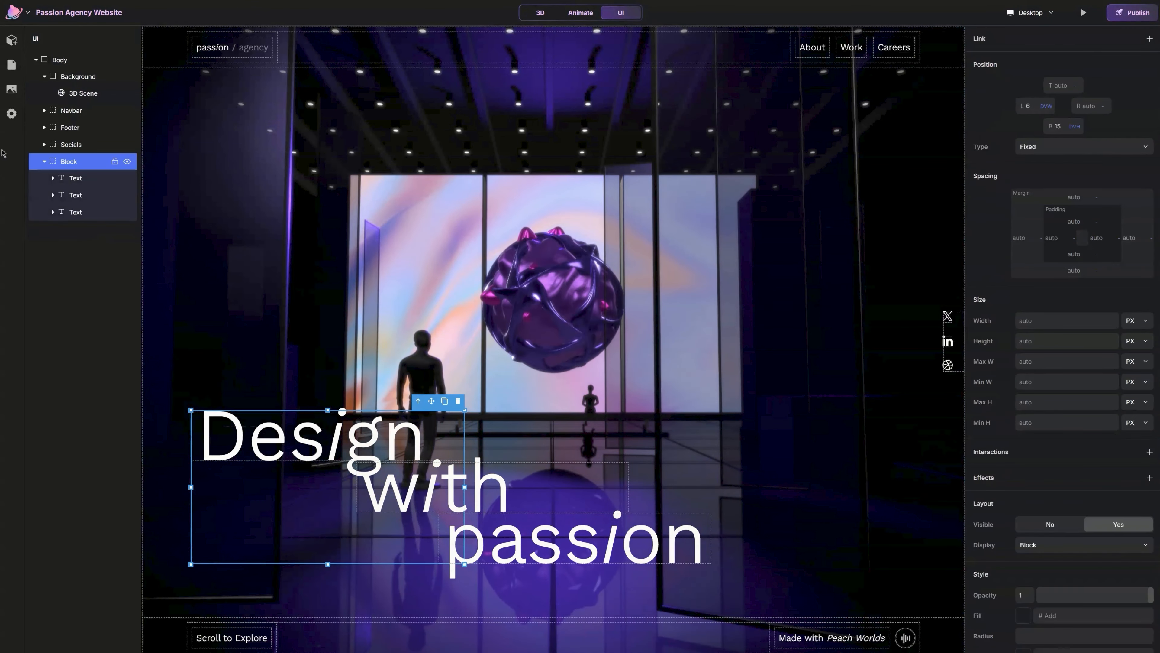
double_click(69, 164)
type("Main Title 1")
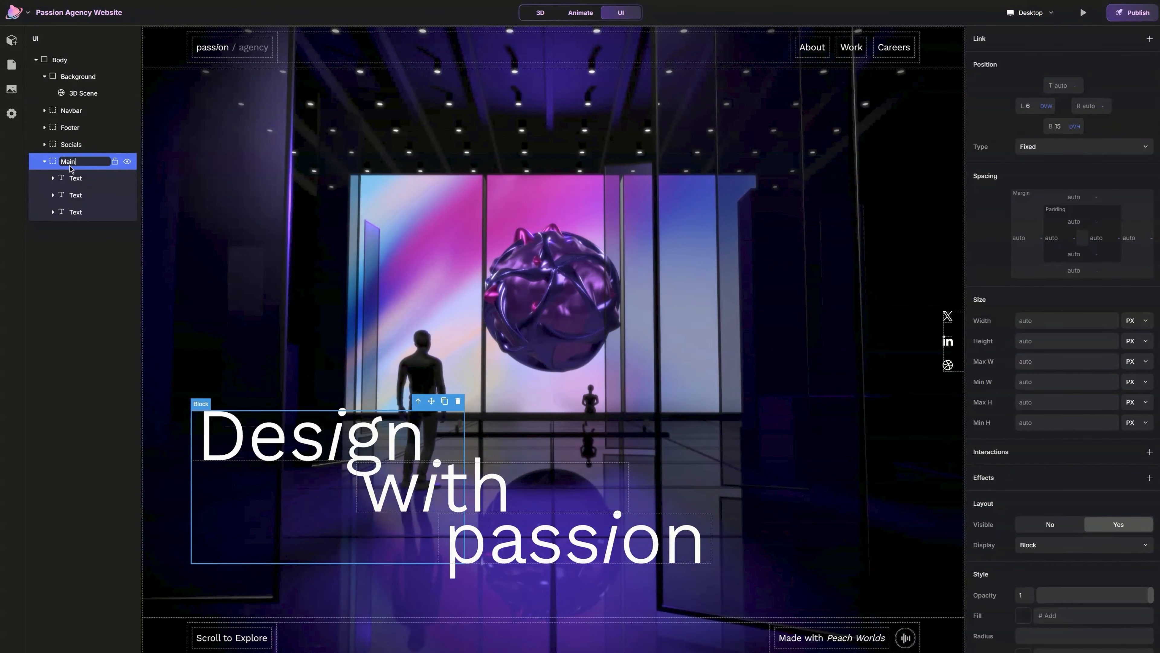
key("Return")
left_click(60, 164)
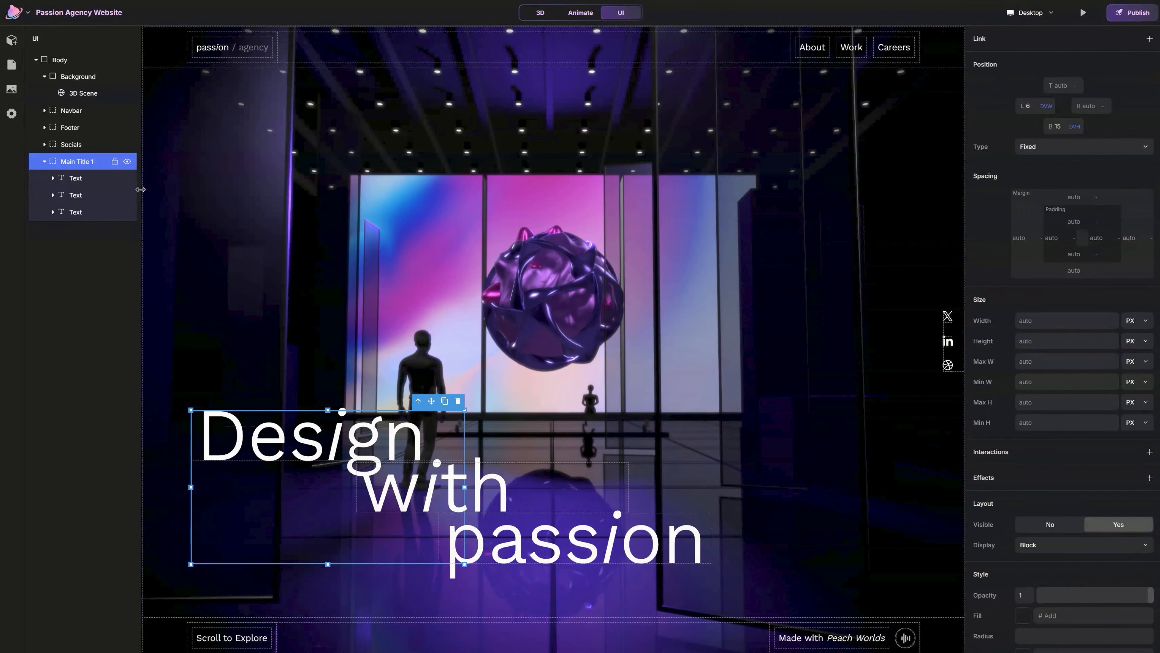
- Duplicate the Main Title 1 block as Section 2 and hide the original
left_click(45, 161)
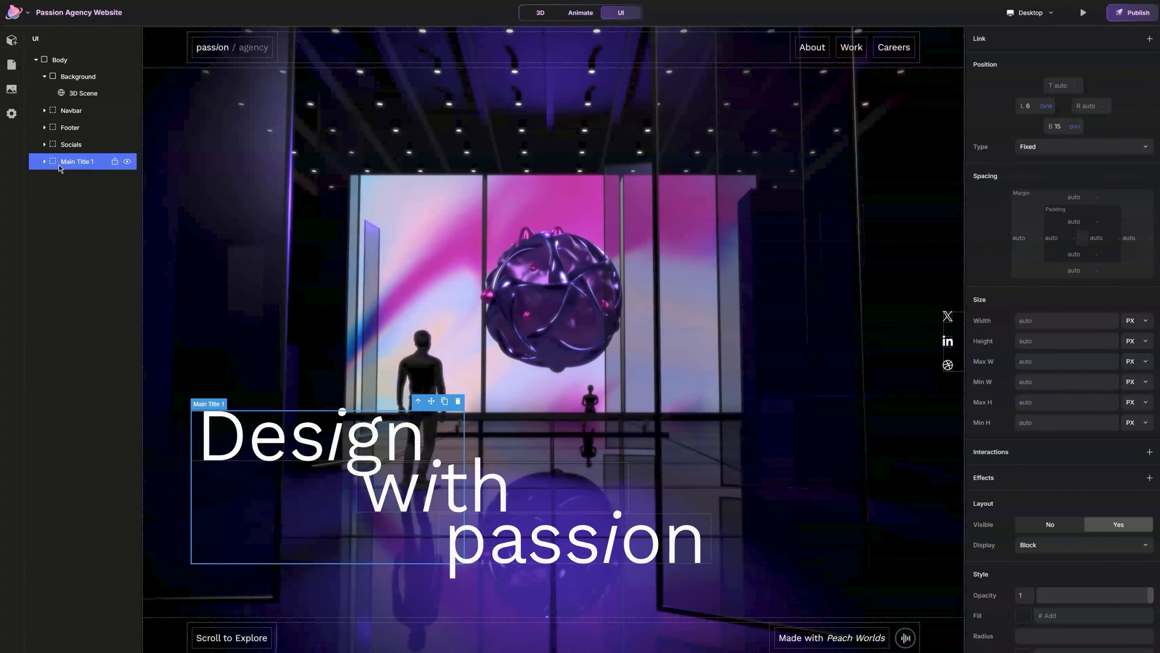
key("ctrl+d")
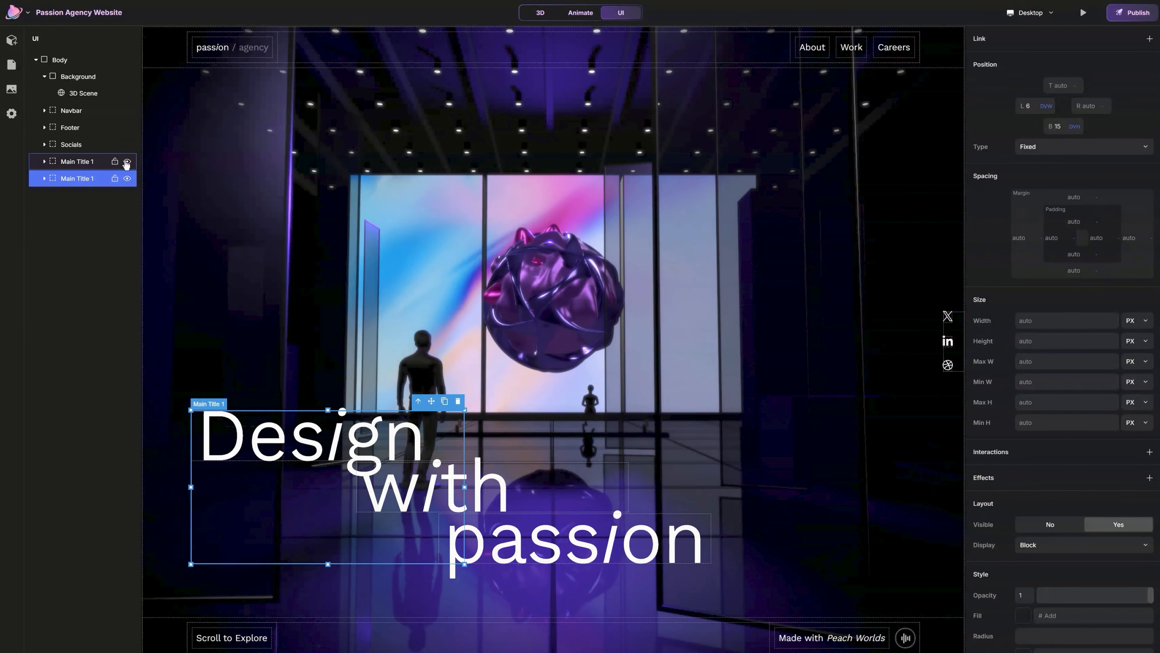
left_click(127, 163)
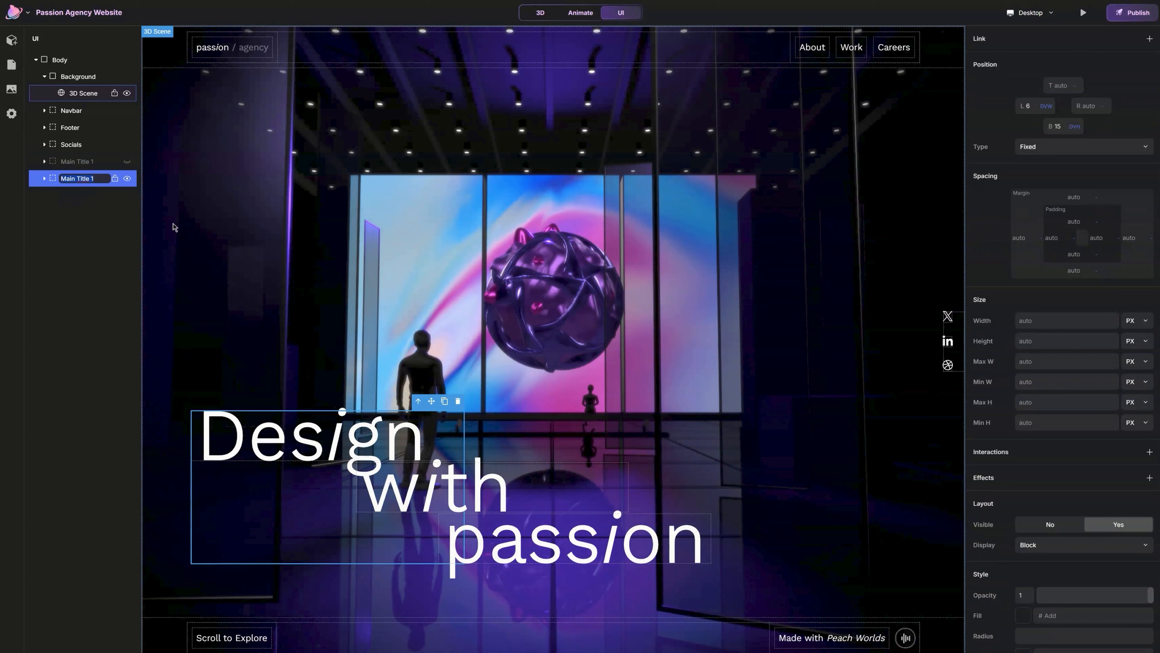
type("2")
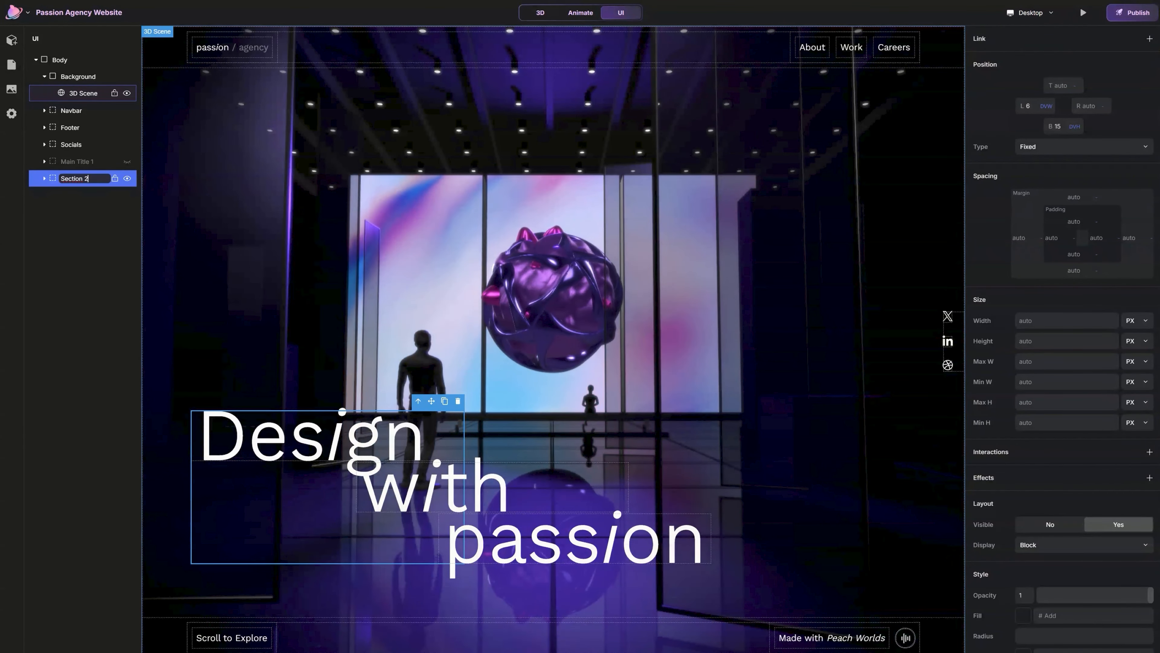
key("Return")
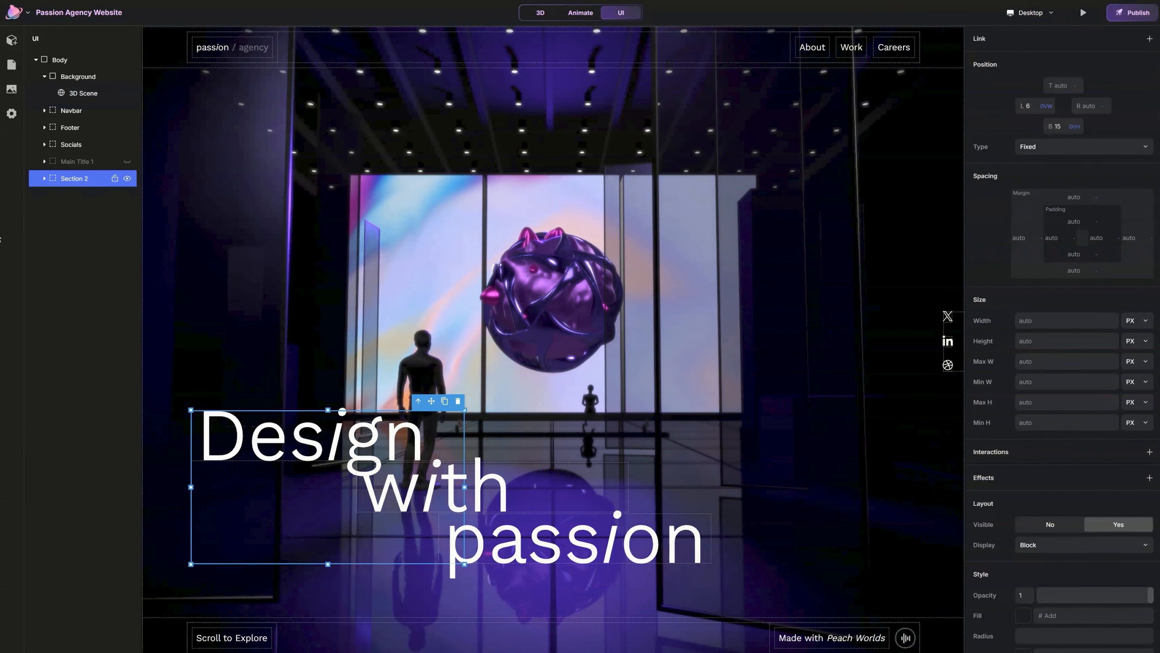
- Clear the Section 2 block's bottom offset and set its top offset to 15 DVH instead
left_click(1065, 132)
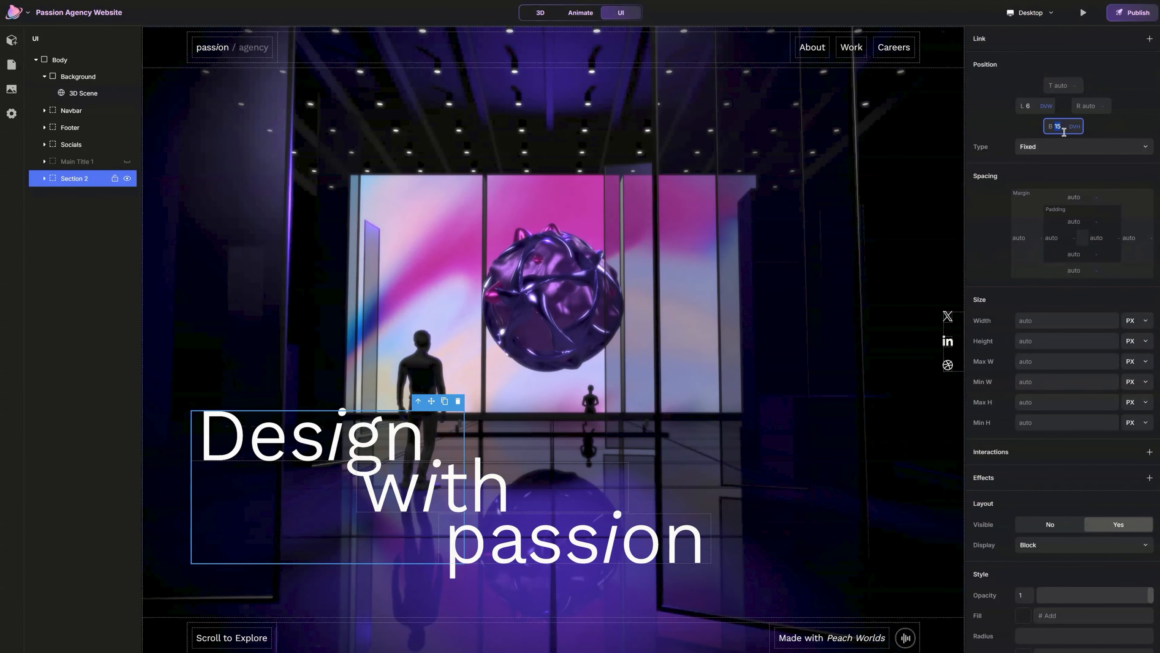
key("BackSpace")
left_click(1070, 93)
type("15")
left_click(1075, 85)
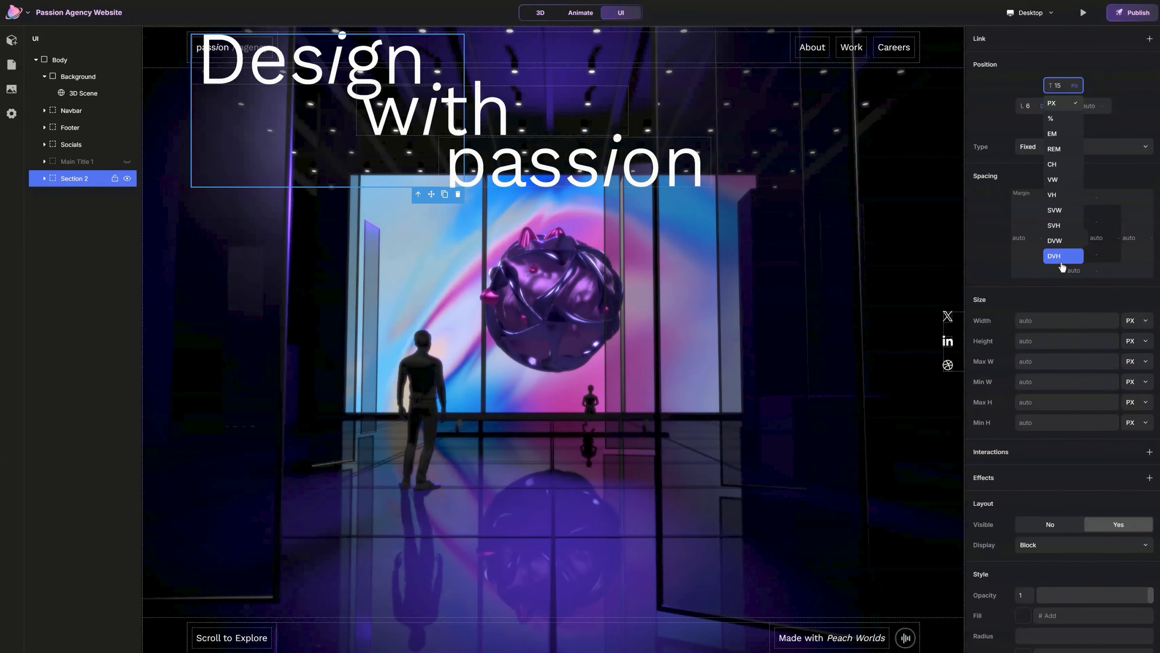
left_click(1062, 259)
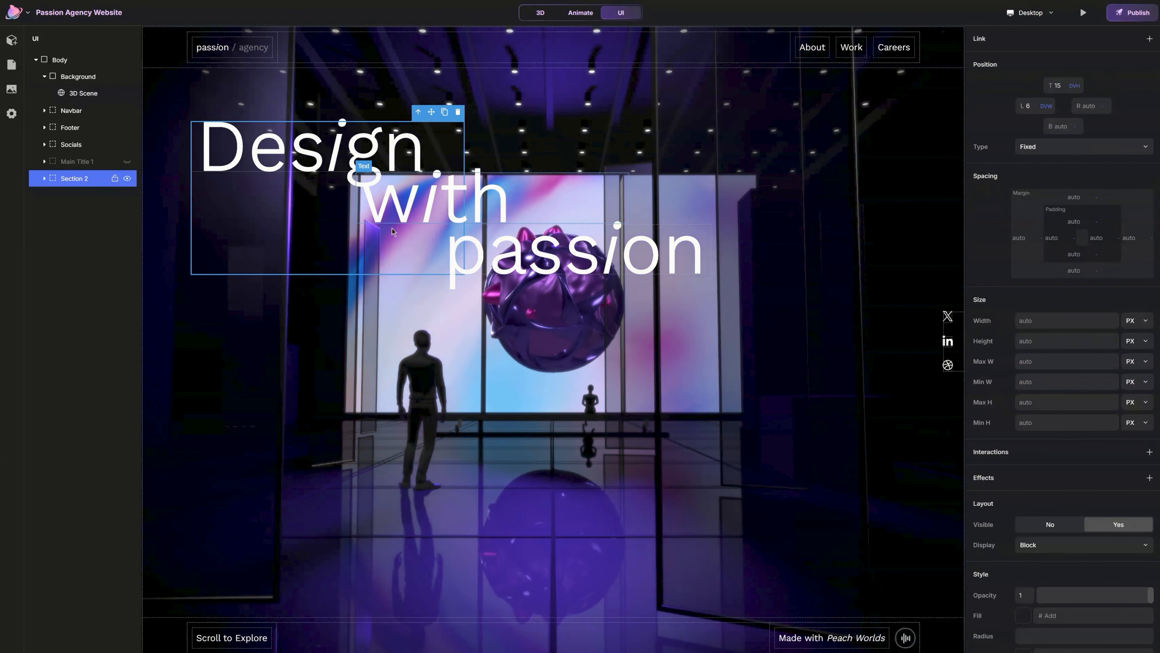
- Clear the left offsets of the "with" and "passion" texts in Section 2
left_click(438, 202)
left_click(1038, 106)
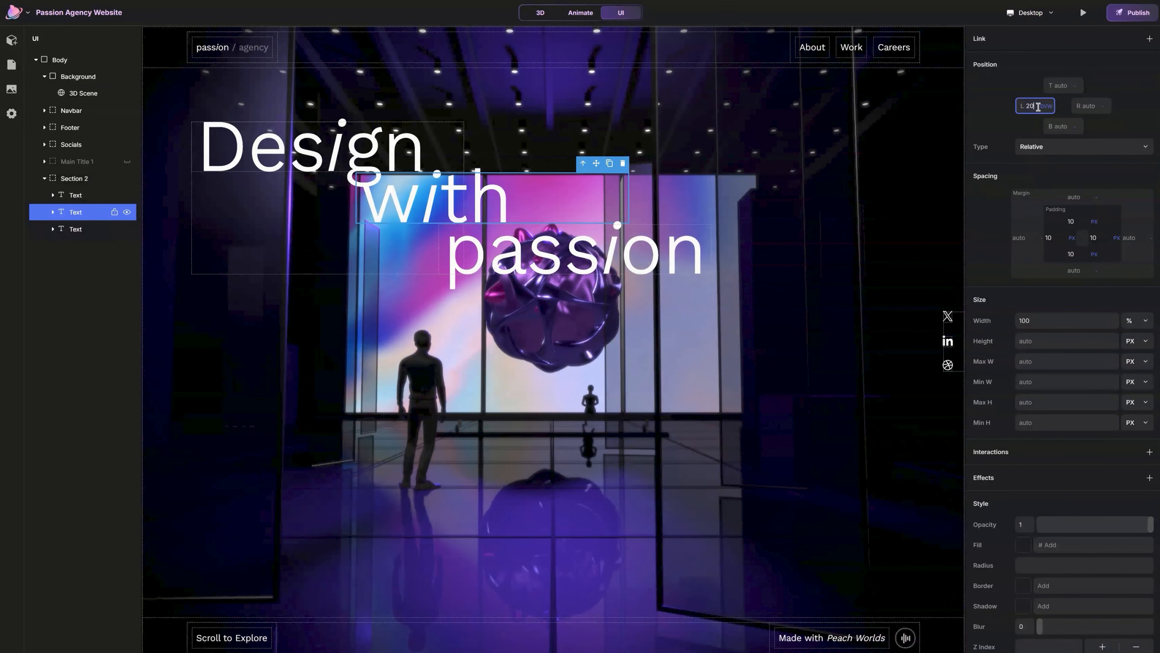
key("Return")
left_click(685, 249)
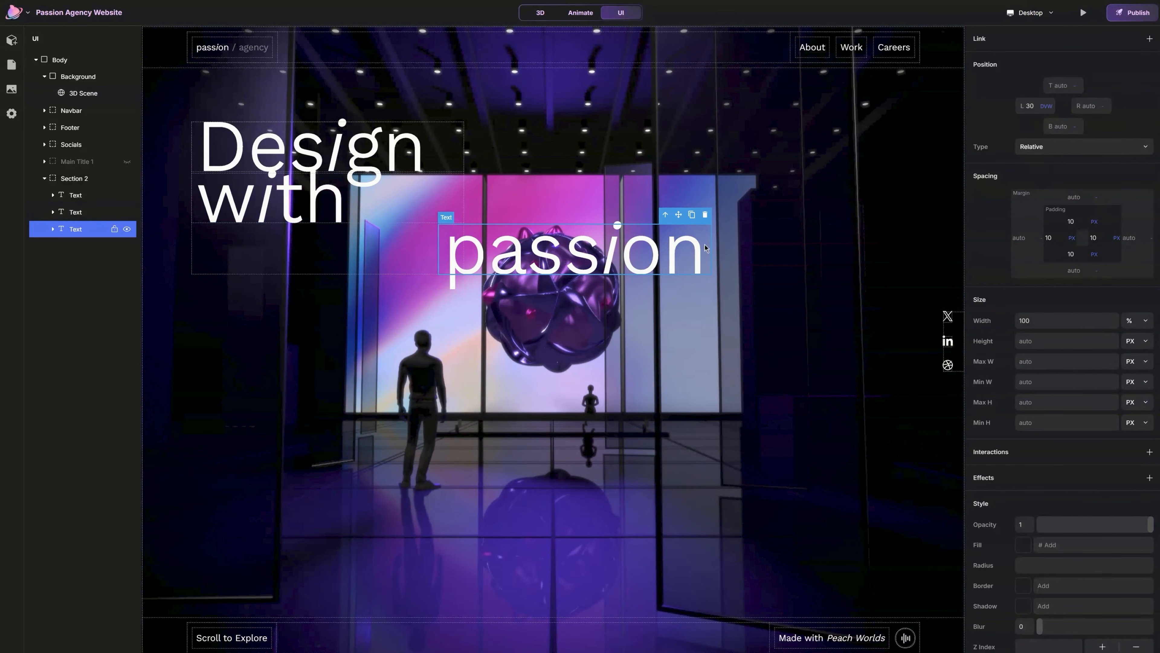
left_click(1036, 106)
key("BackSpace")
key("BackSpace")
key("Return")
- Reword Section 2's three texts as "We push the boundaries.", "Multi-Dimensional Experiences for Modern Brands." and "Read More"
double_click(371, 165)
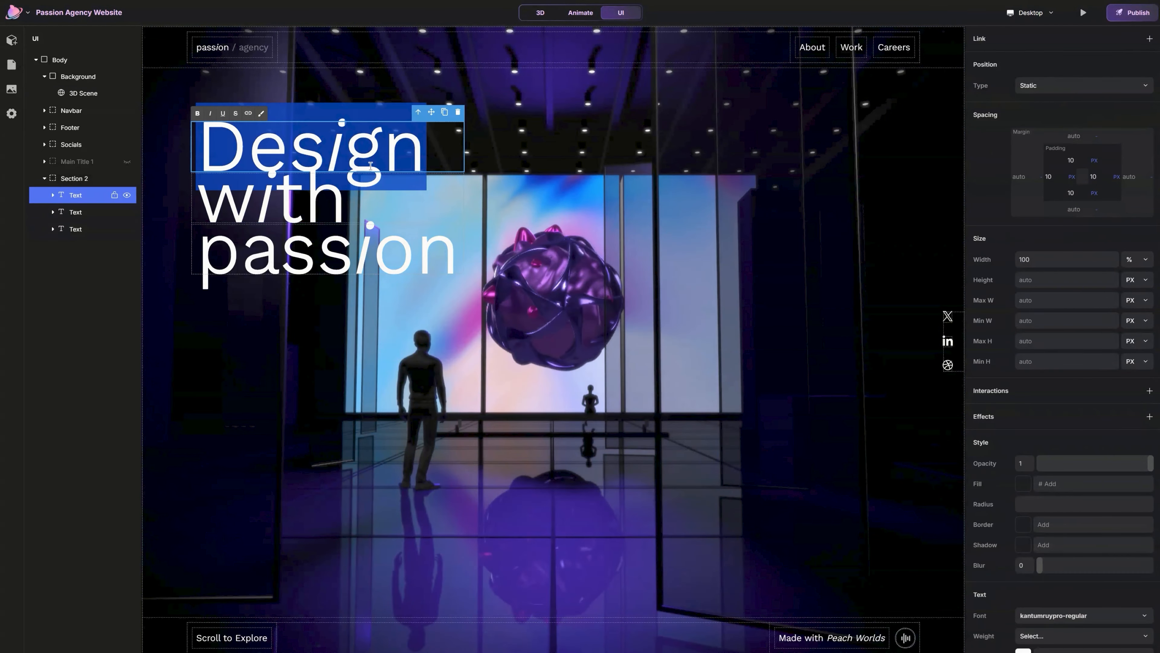
type("We push the boundaries.")
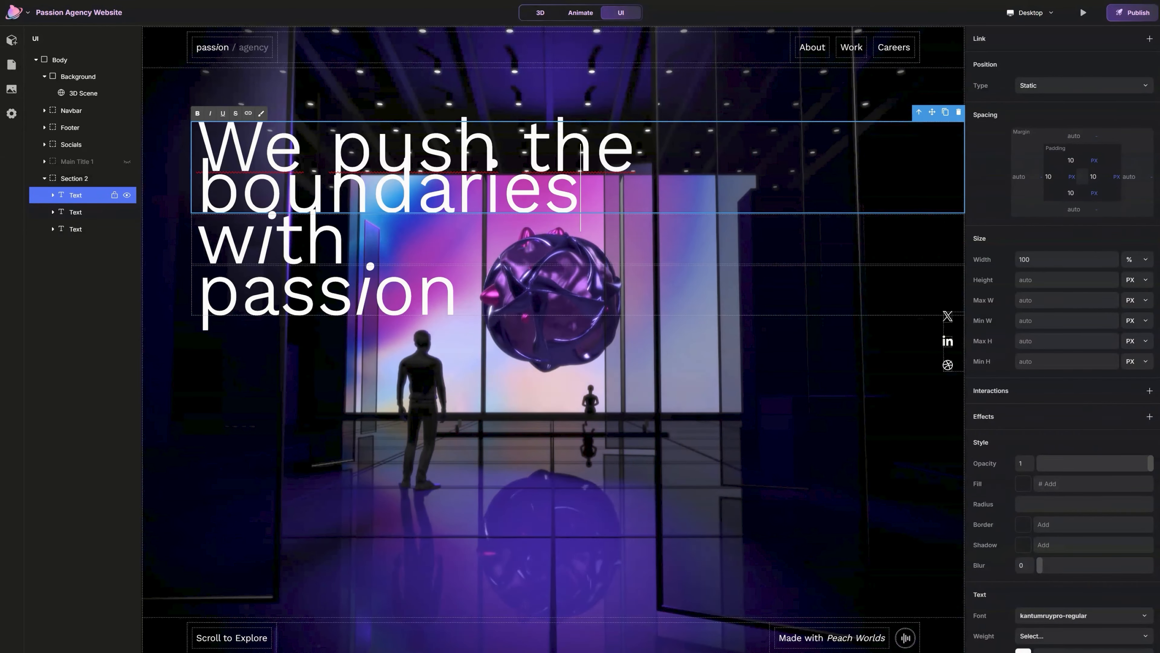
double_click(297, 236)
type("Multi-Dimensional Experiences for Modern Brands.")
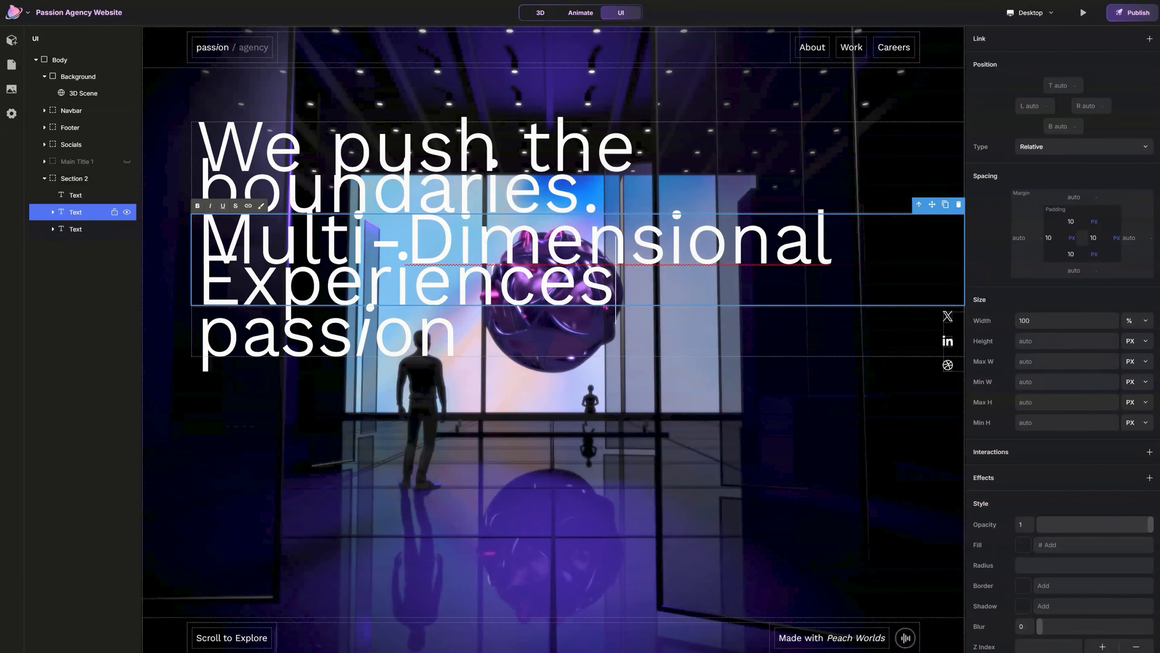
double_click(283, 371)
type("R")
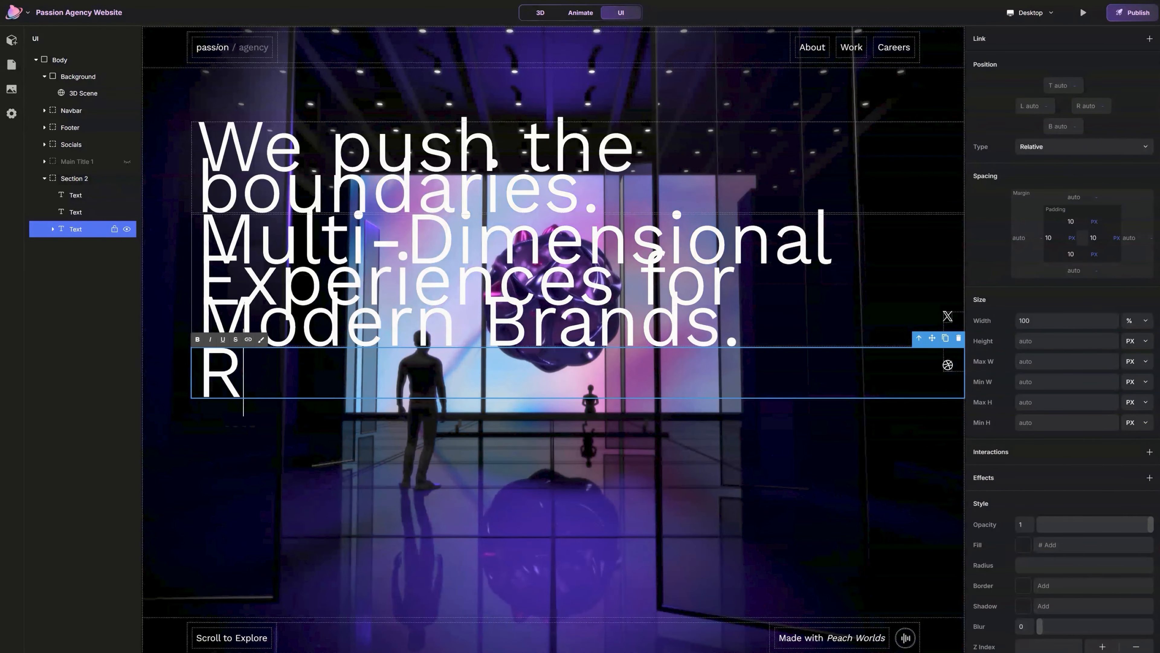
type("eead More")
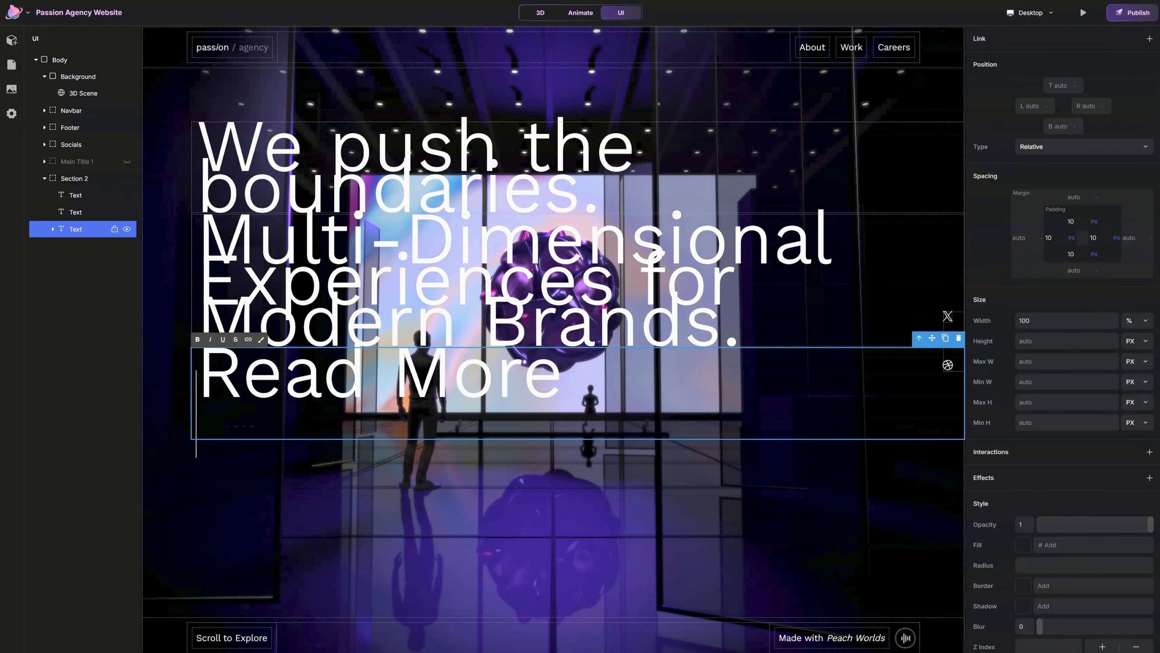
left_click(327, 442)
- Set Section 2's "We push the boundaries." heading to size 5 and line height 4.5, with a line break before "boundaries."
left_click(347, 153)
scroll(1069, 411, "down", 10)
double_click(1070, 514)
type("5")
double_click(1080, 558)
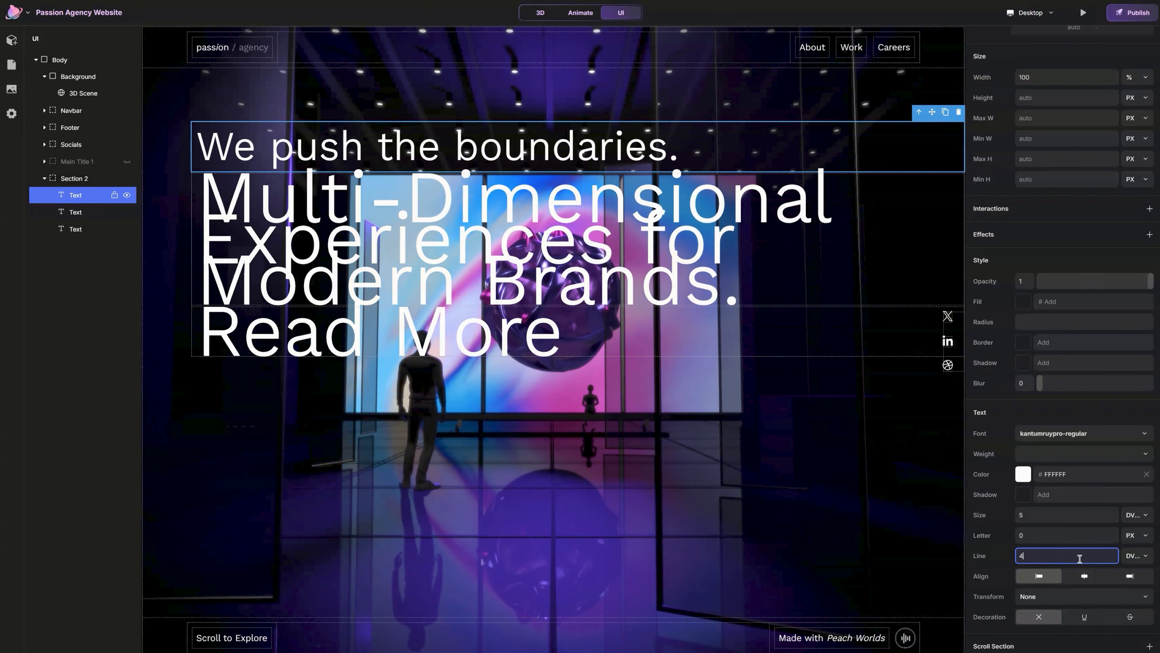
double_click(532, 153)
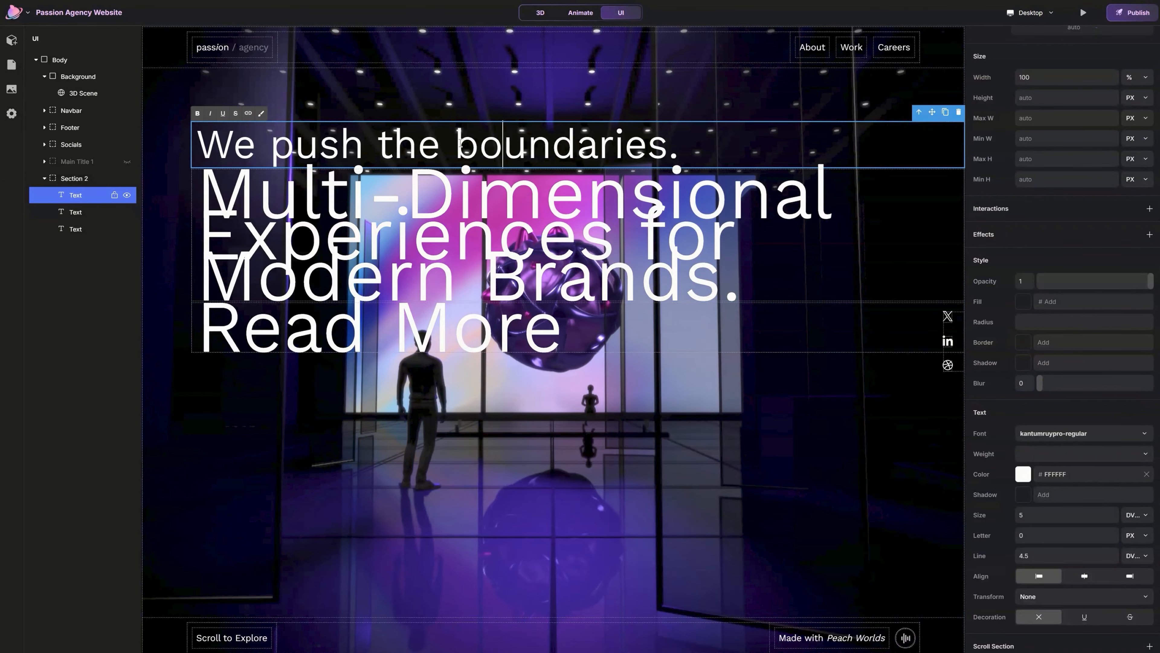
key("Return")
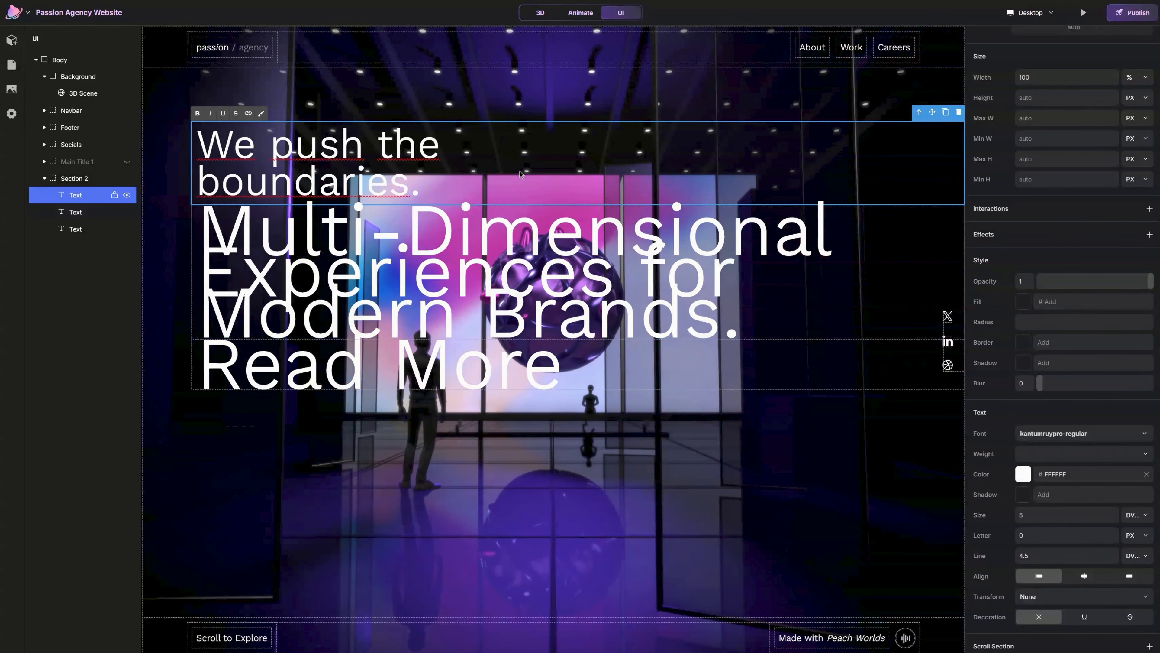
- Set the "Multi-Dimensional Experiences for Modern Brands." text to size 1, line height 1.3 and a maximum width of 600 px
left_click(473, 249)
double_click(1054, 574)
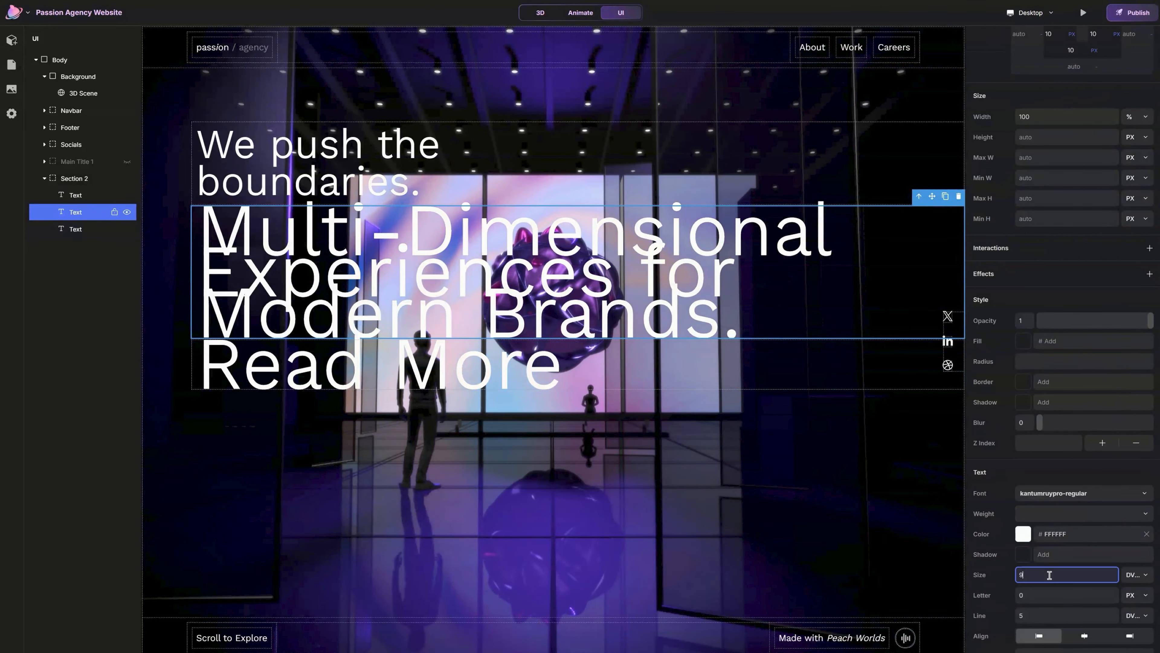
type("1")
left_click(1041, 614)
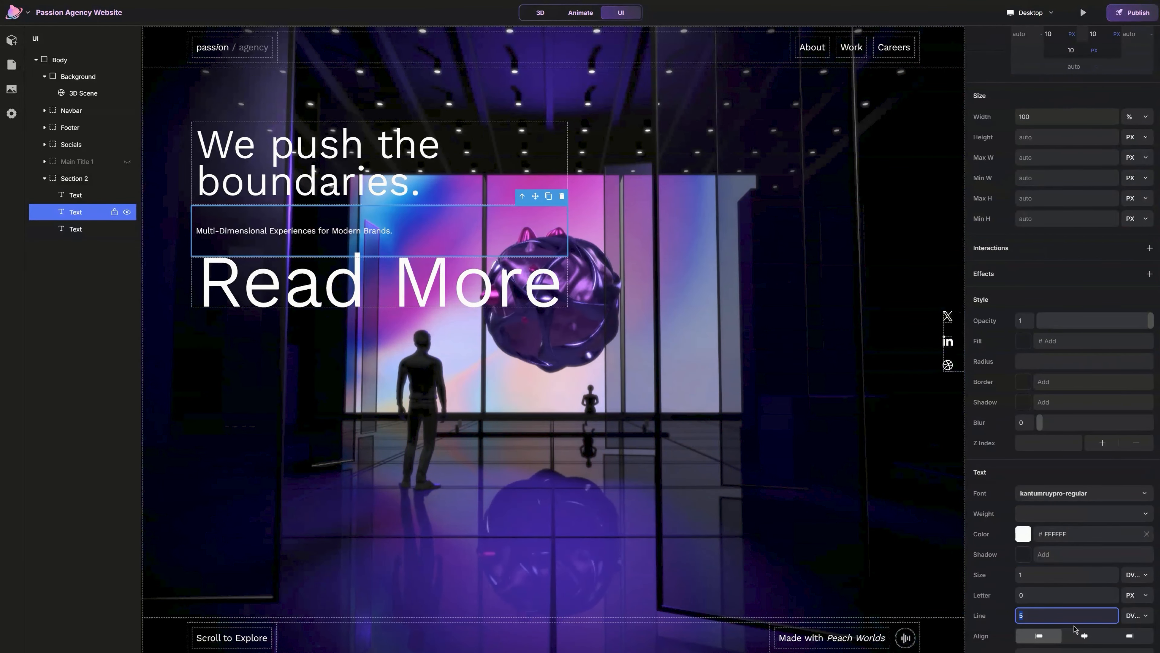
key("Return")
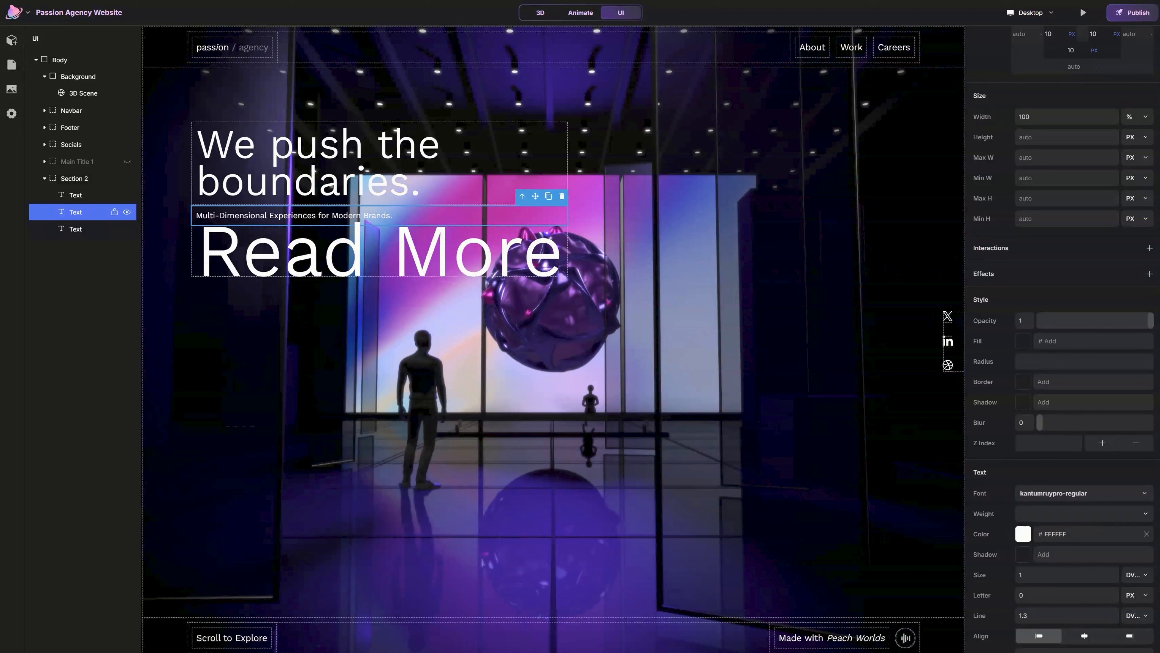
left_click(1079, 158)
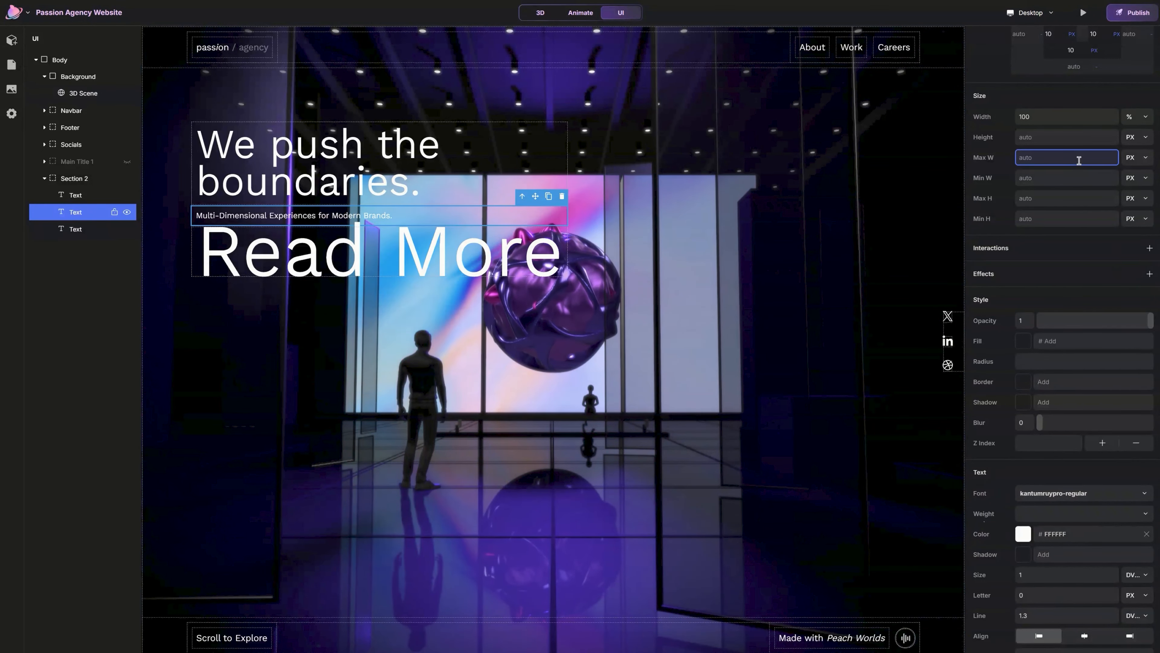
- Set the "Read More" text to size 1 with a line height of 1.3
left_click(498, 255)
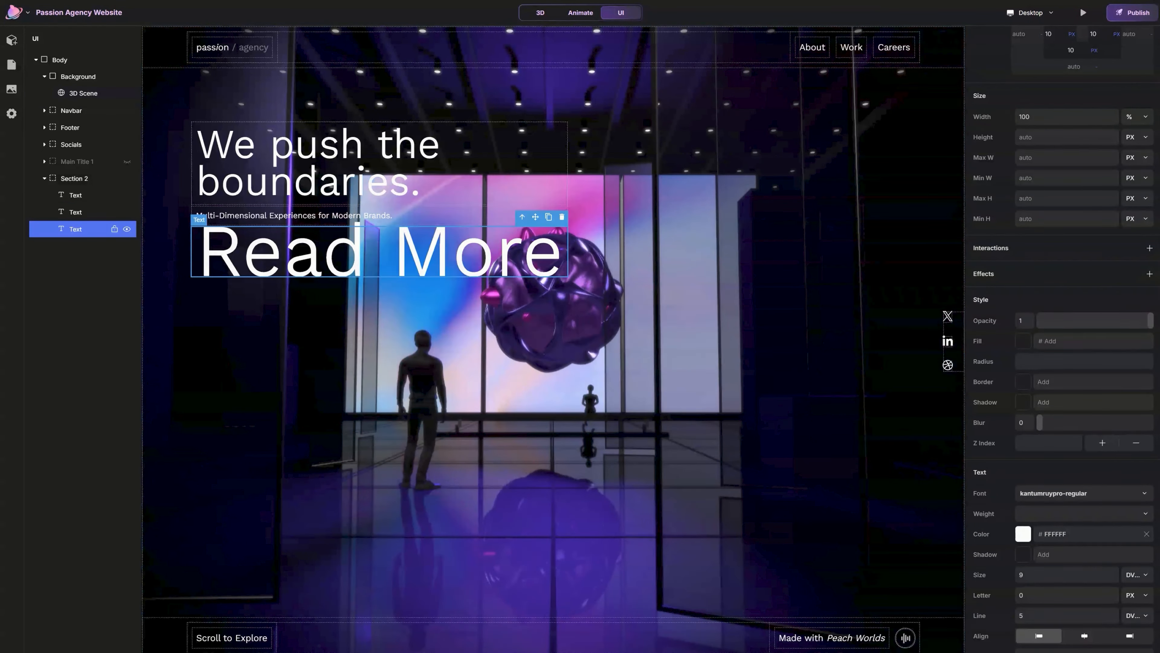
double_click(1037, 576)
type("1")
double_click(1047, 616)
key("Return")
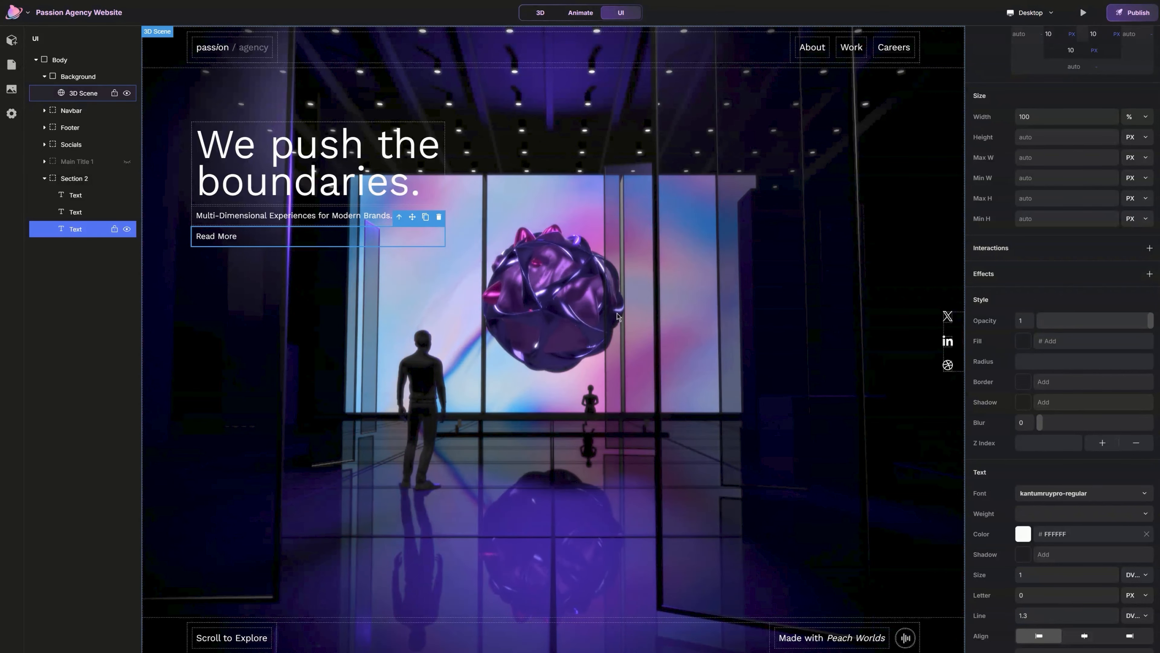
- Add a basic Block inside Section 2 and nest the "Read More" text in it
left_click(12, 41)
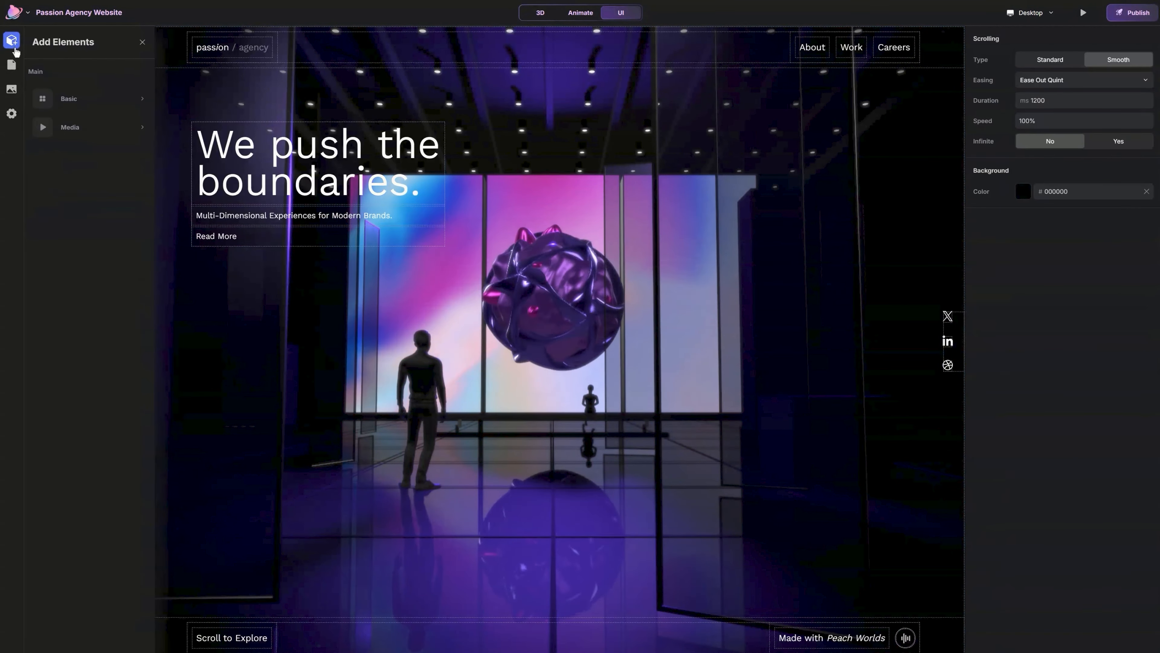
left_click(73, 98)
left_click(190, 77)
left_click(141, 42)
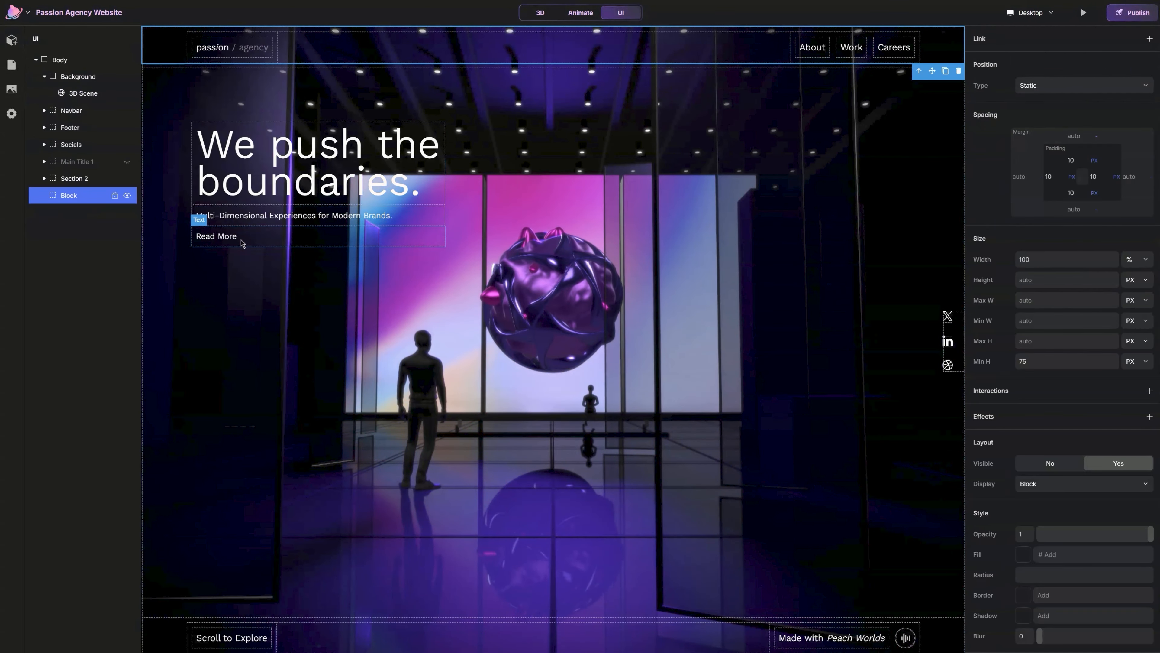
left_click(226, 240)
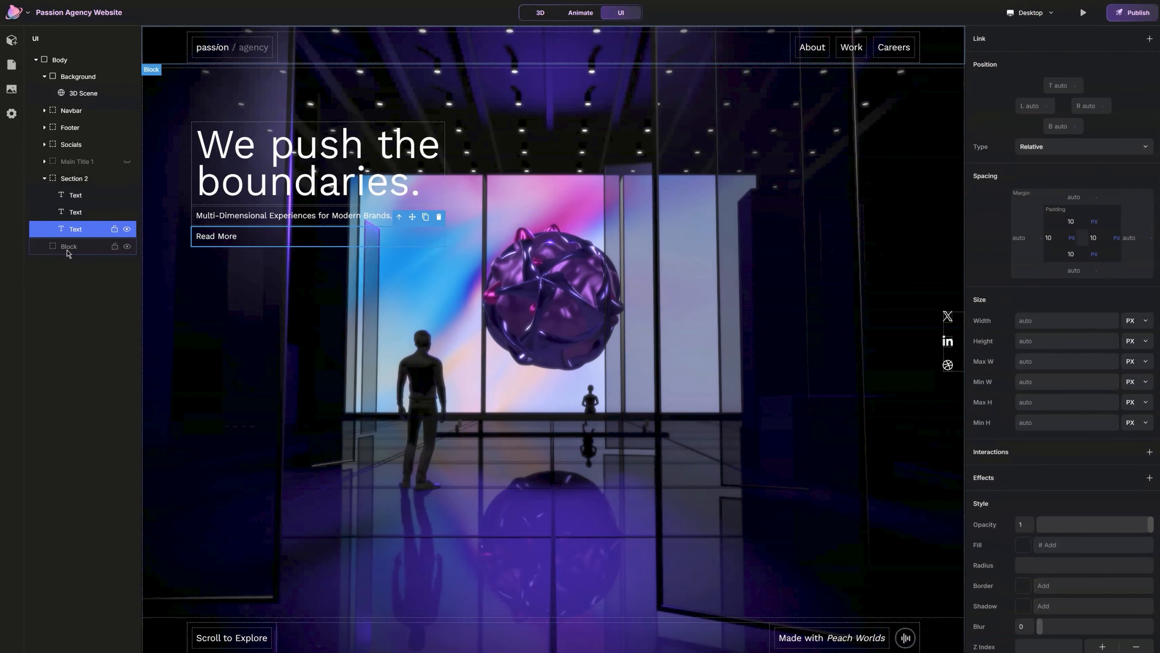
left_click_drag(67, 250, 90, 232)
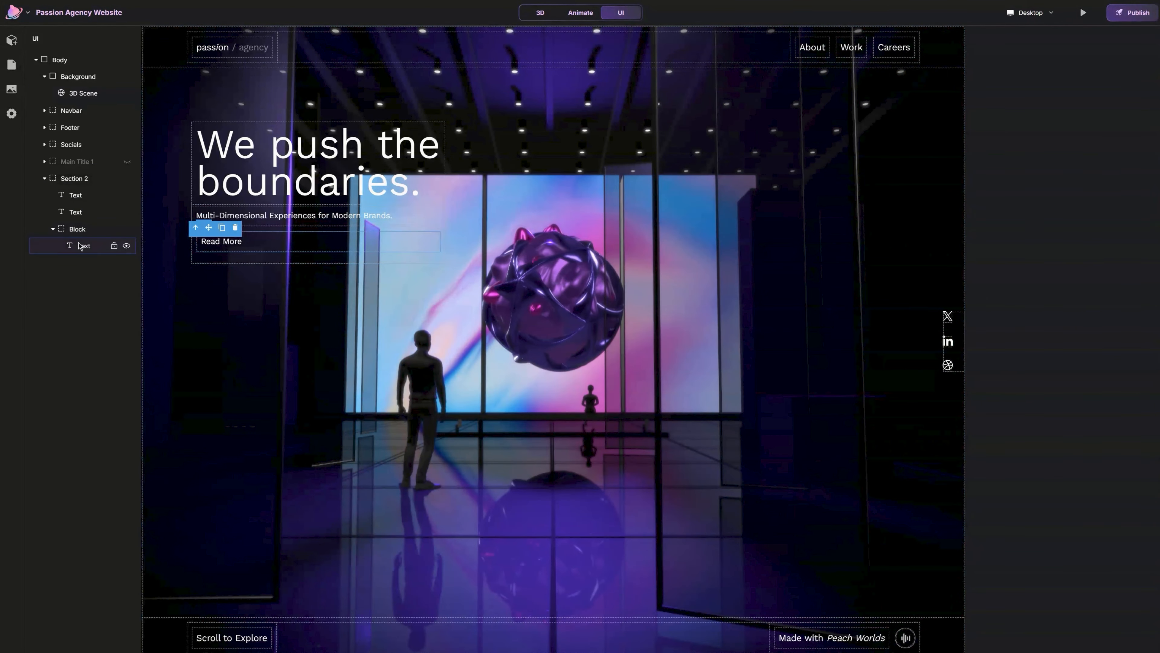
- Put the 40 px arrow button in the Read More block and lay it out as a horizontal flex row distributed from the start
left_click(77, 229)
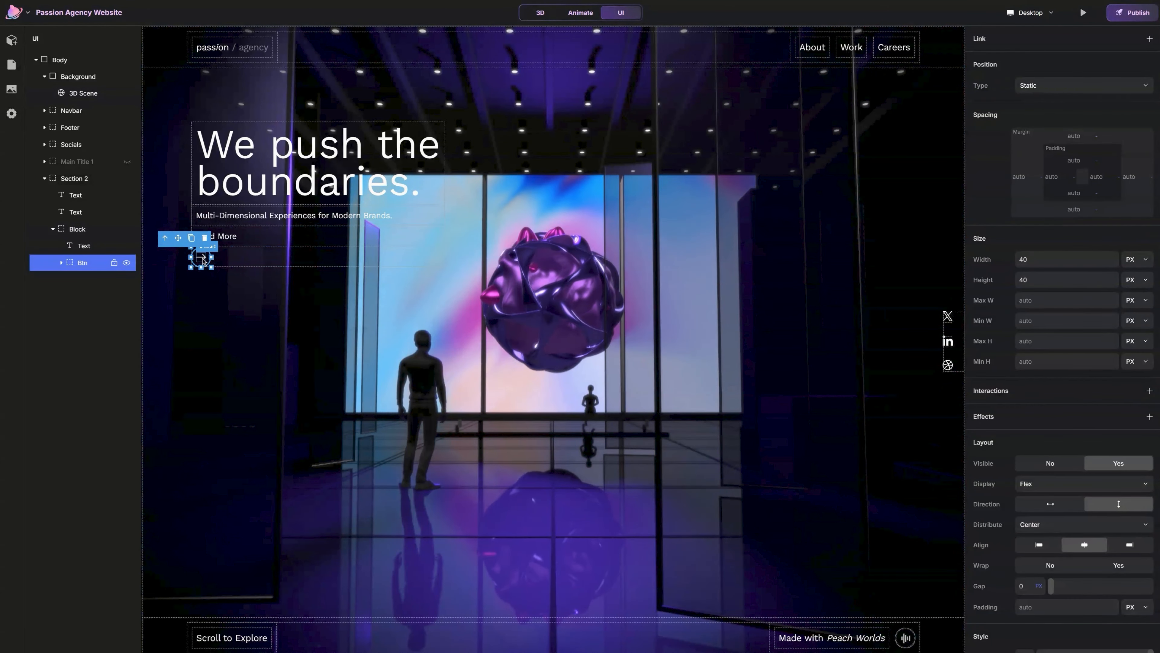
left_click(238, 250)
left_click(1050, 504)
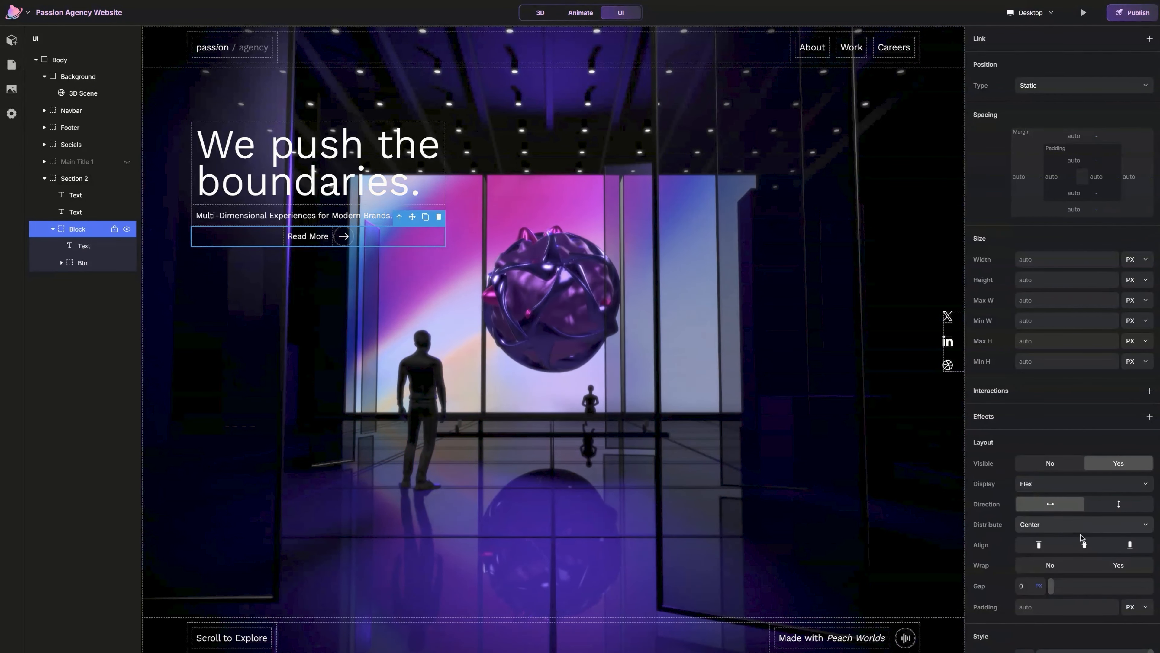
left_click(1081, 525)
left_click(1049, 531)
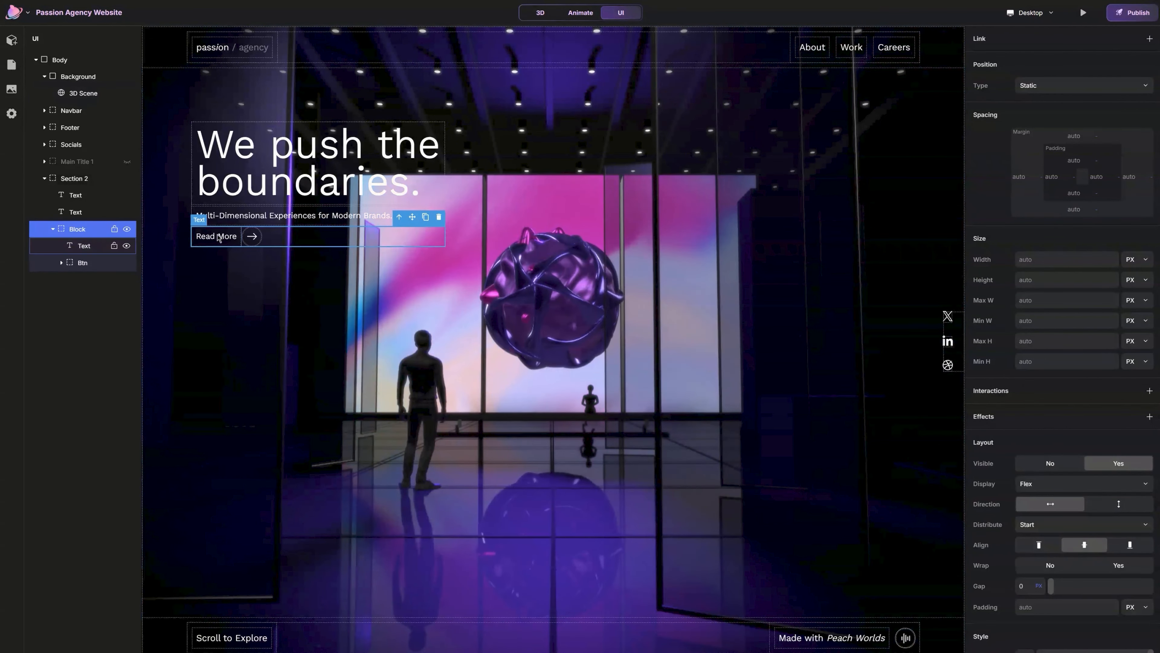
left_click(315, 269)
- Hide Section 2 and duplicate it as a visible block named Section 3
left_click(90, 180)
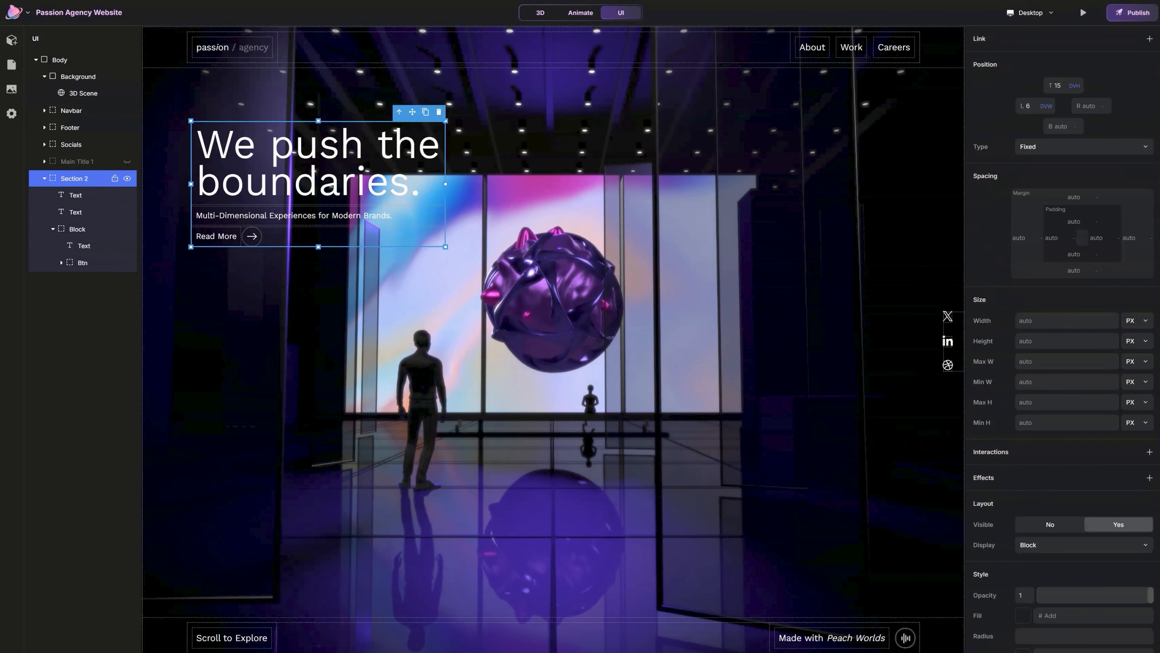
left_click(127, 178)
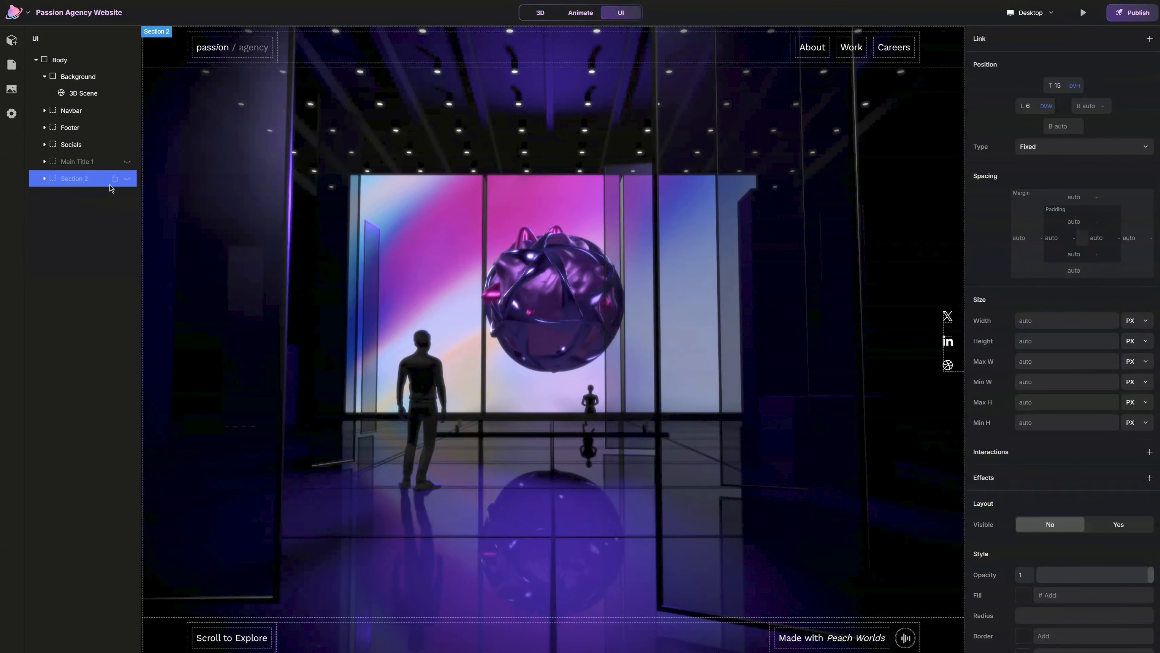
key("ctrl+d")
left_click(128, 195)
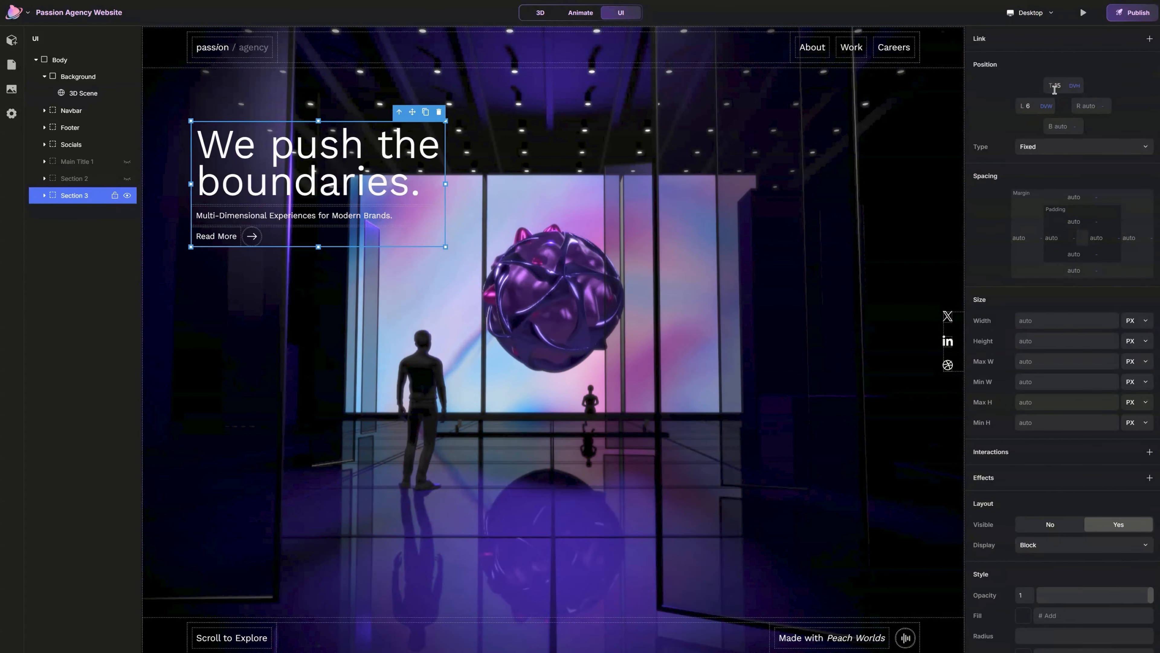
- Clear Section 3's top offset and set its bottom offset to 15 DVH instead
key("BackSpace")
left_click(1074, 128)
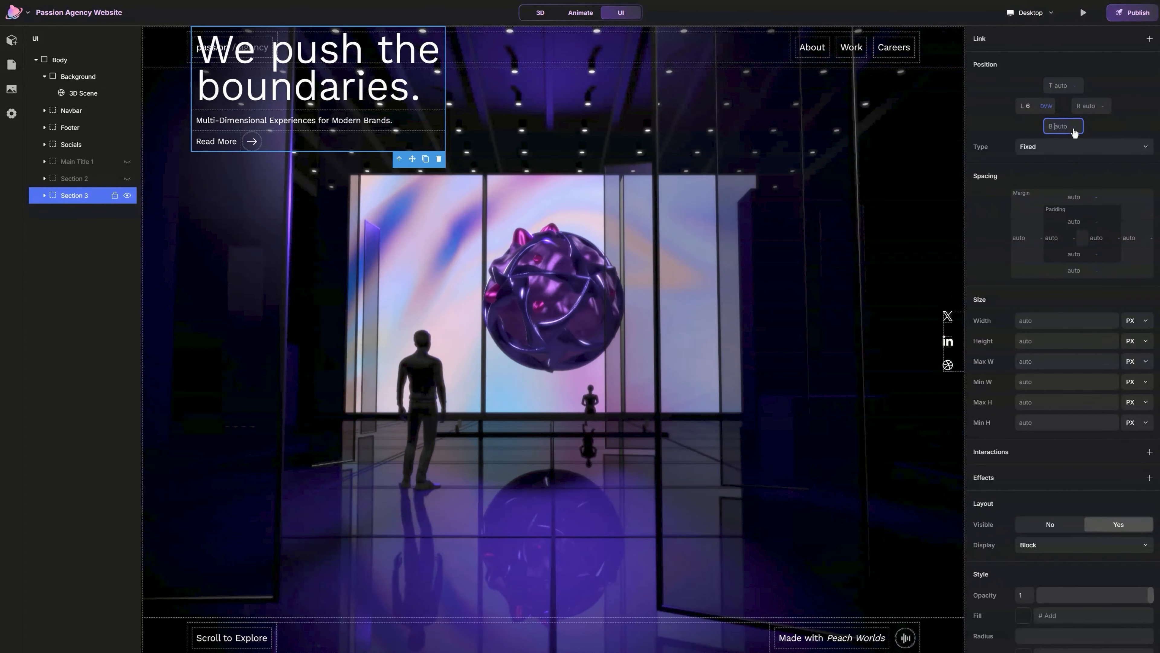
key("Return")
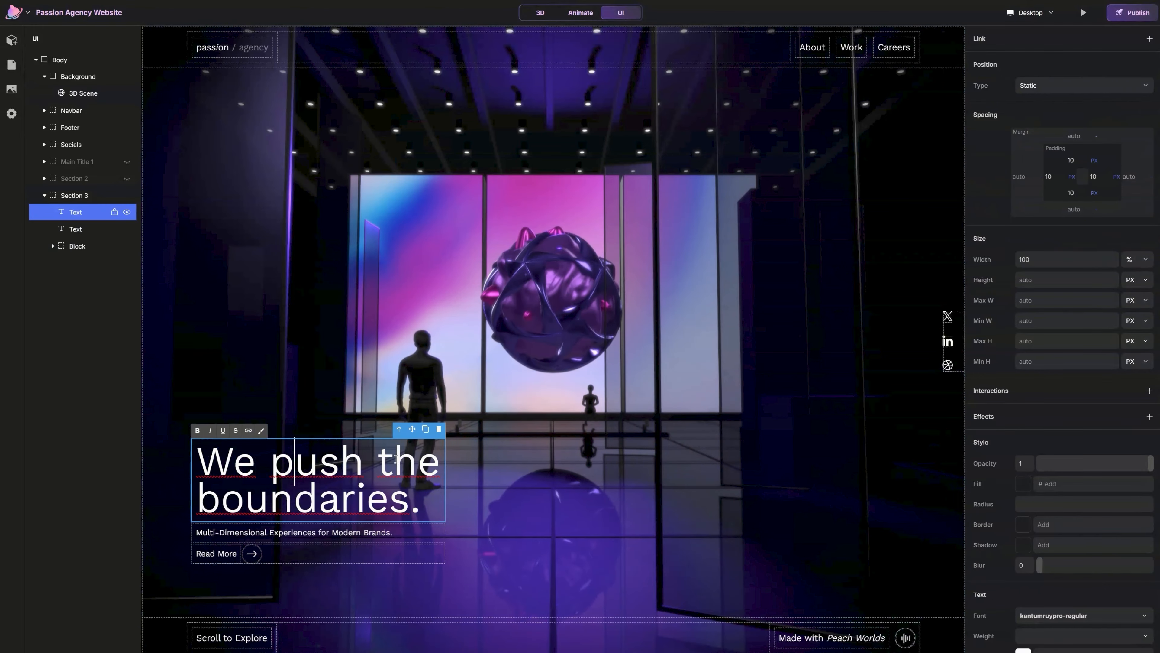
- Reword Section 3's heading as "Depth, detail, immersion." and italicize each letter "i" in it
key("ctrl+a")
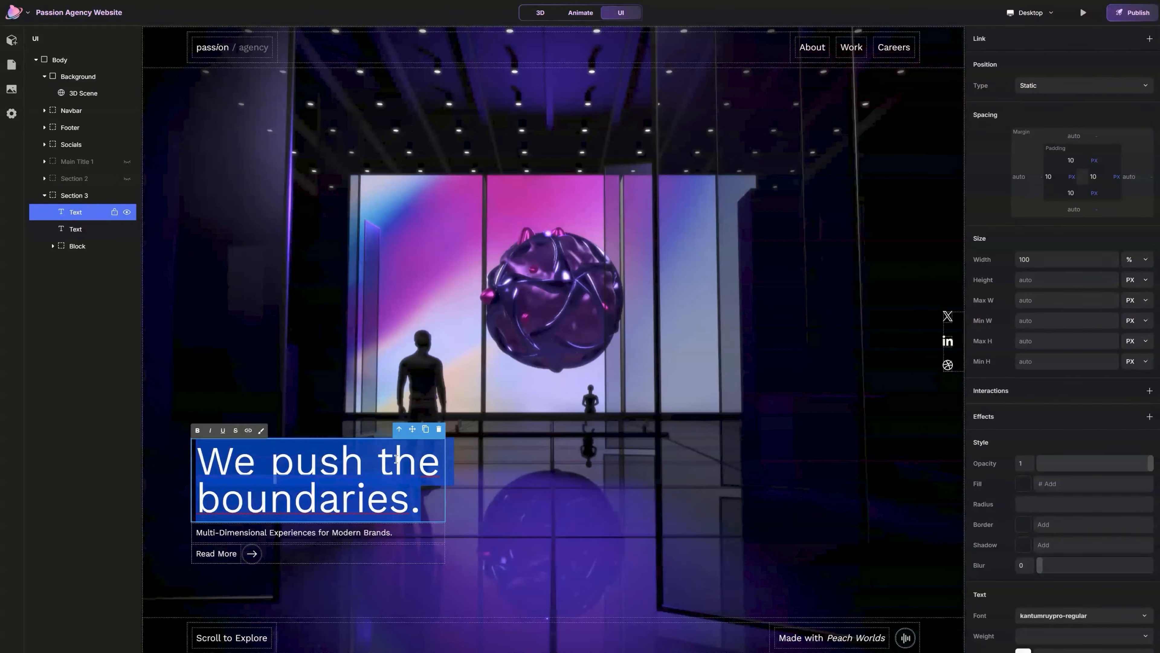
type("Depth, detail, immersion.")
key("Escape")
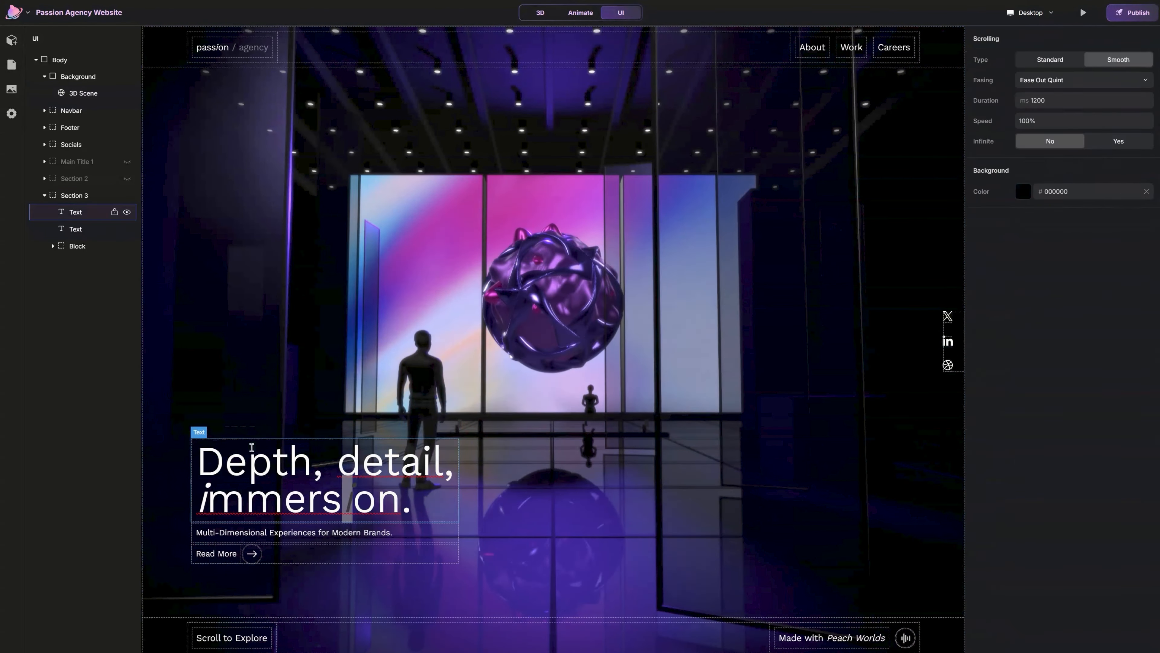
left_click(929, 478)
left_click(947, 413)
- Reword Section 3's subheading as "Say goodbye to flat, uninspired websites and unlock the potential of 3D tech."
type("Say goodbye t")
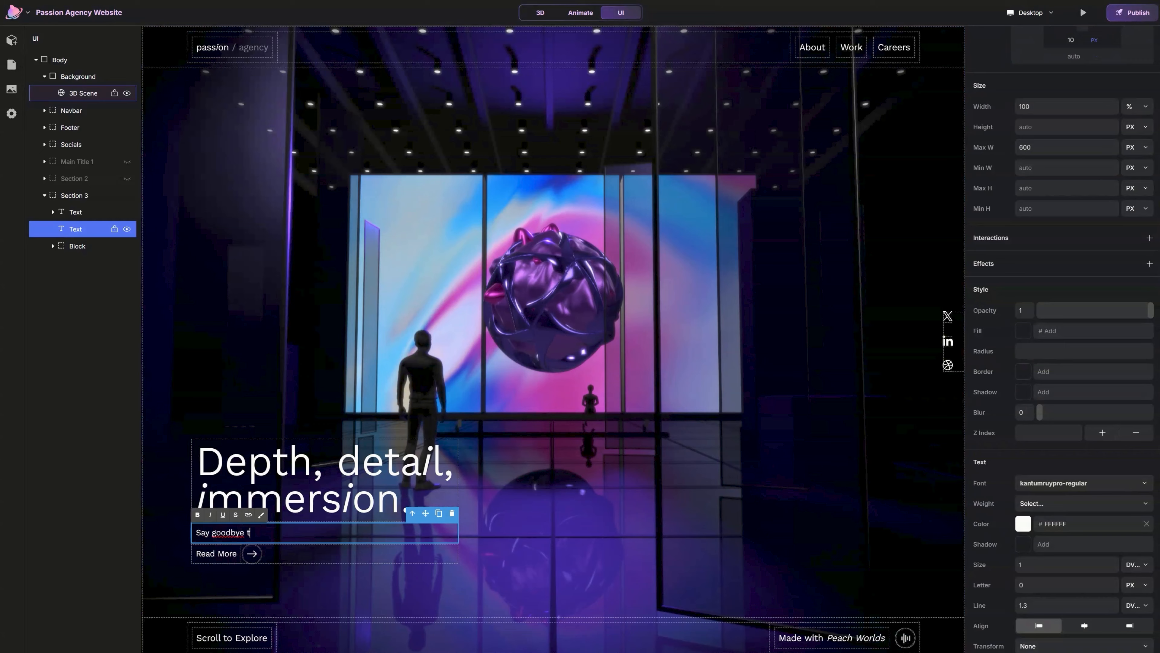
type("o flat, uninspired websites and unlock the potential of 3D")
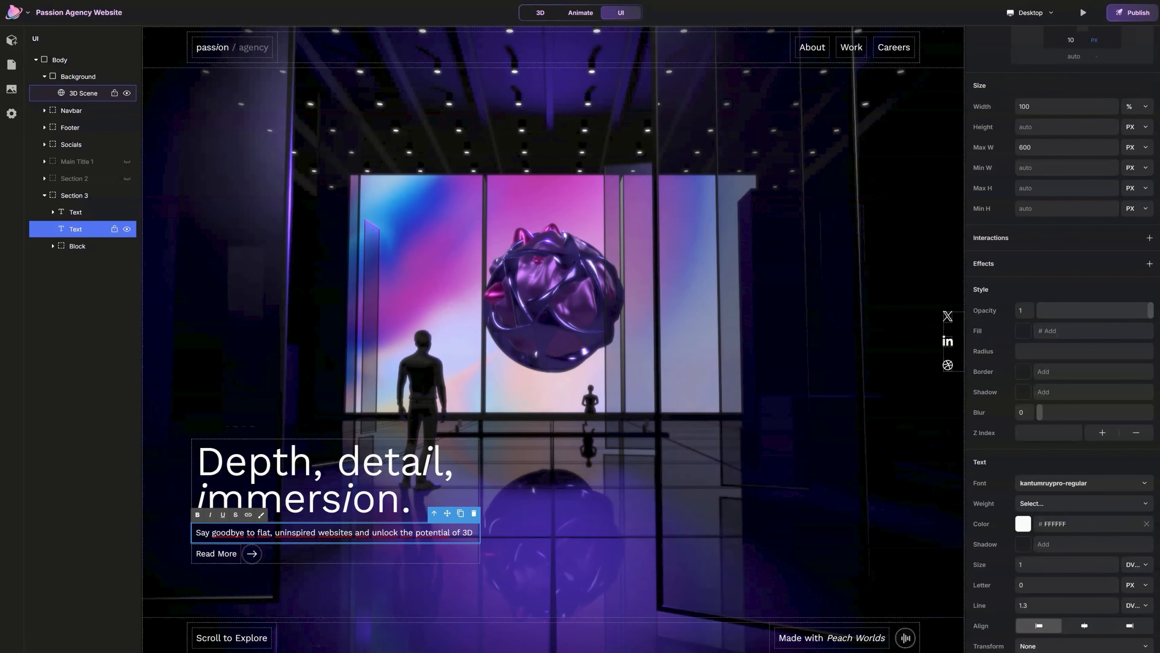
type(" tech.")
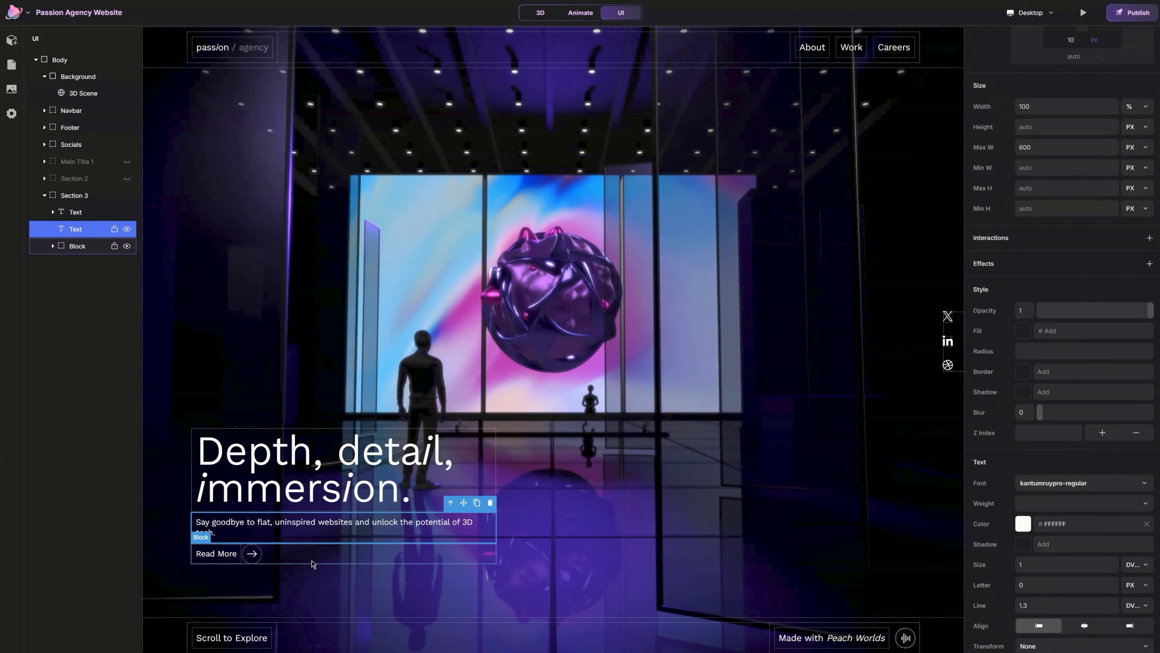
- Delete Section 3's Read More block and limit its subheading to a maximum width of 400 px
left_click(322, 565)
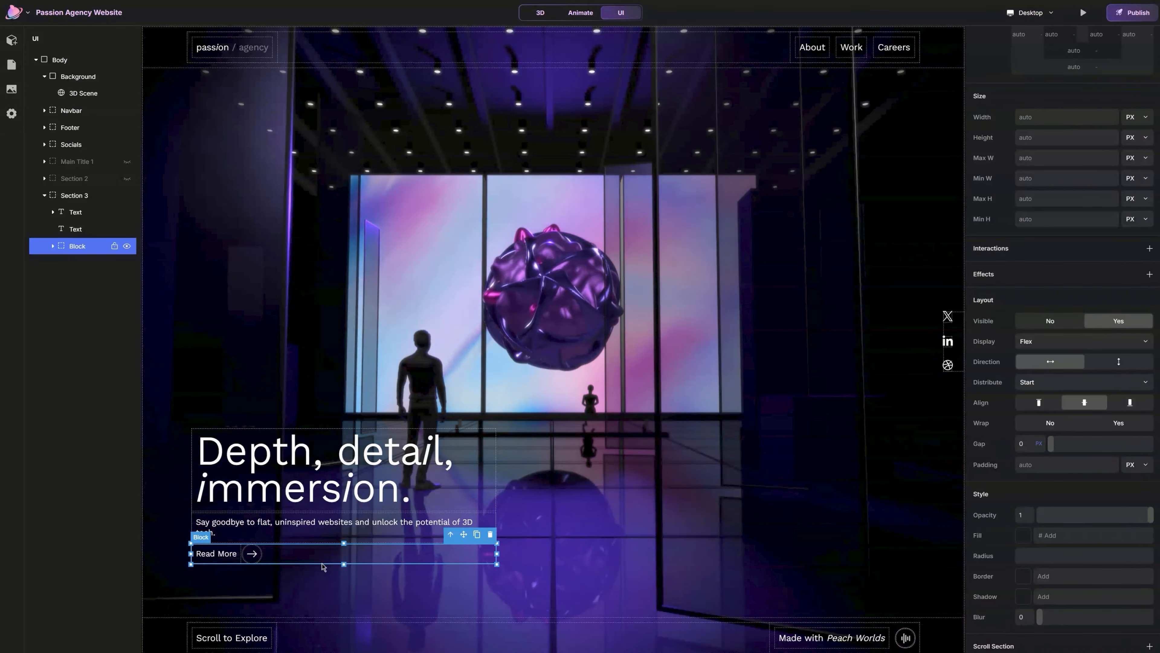
key("Delete")
left_click(199, 526)
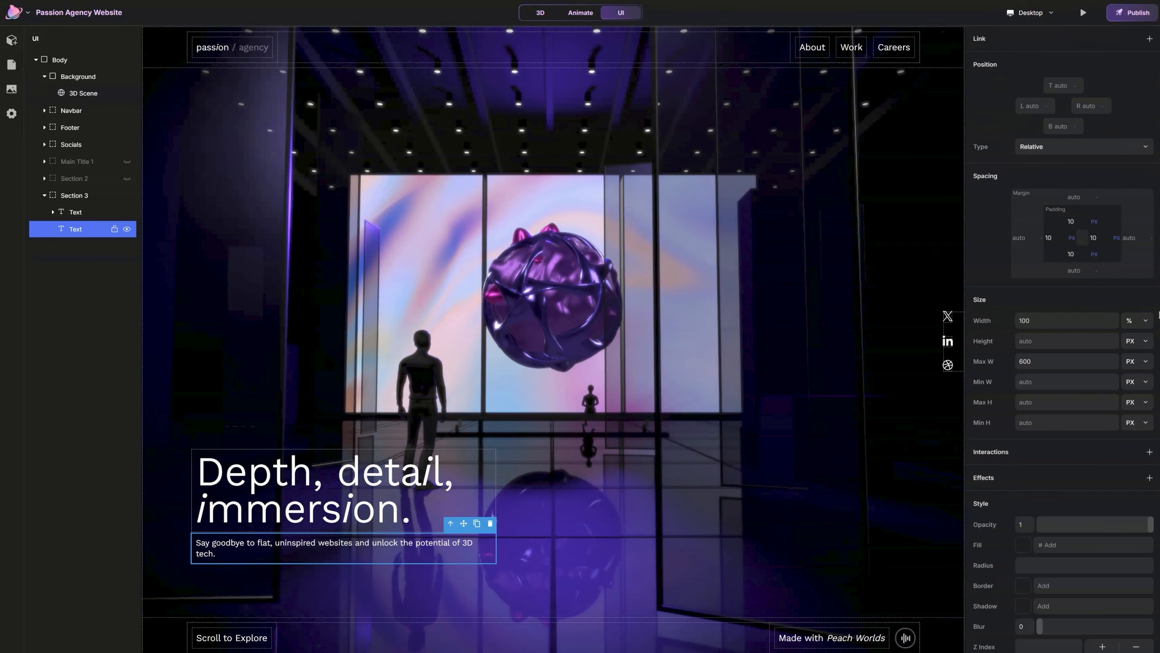
key("BackSpace")
type("4")
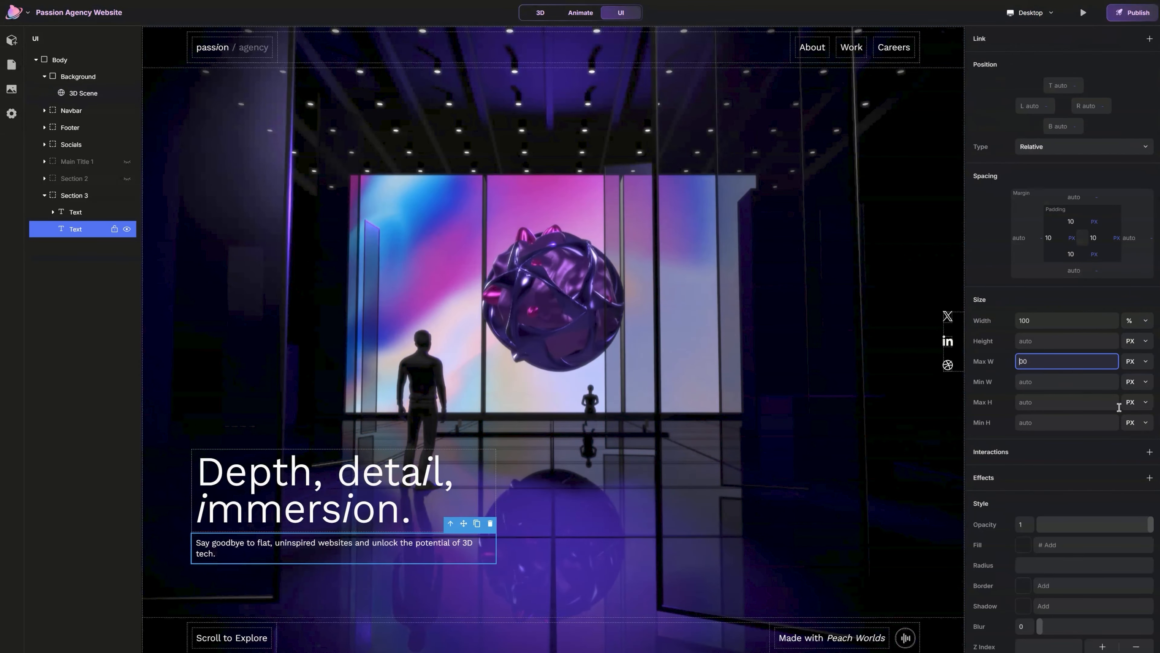
key("Return")
left_click(745, 446)
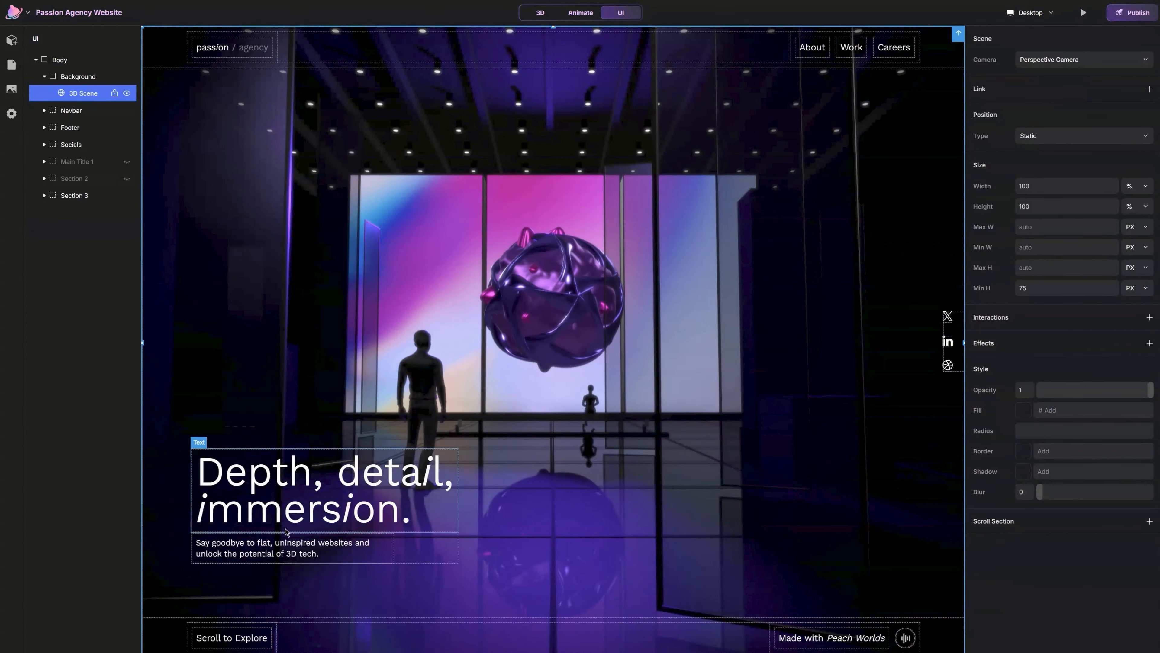
- Hide Section 3 and make Section 2 visible again
left_click(436, 537)
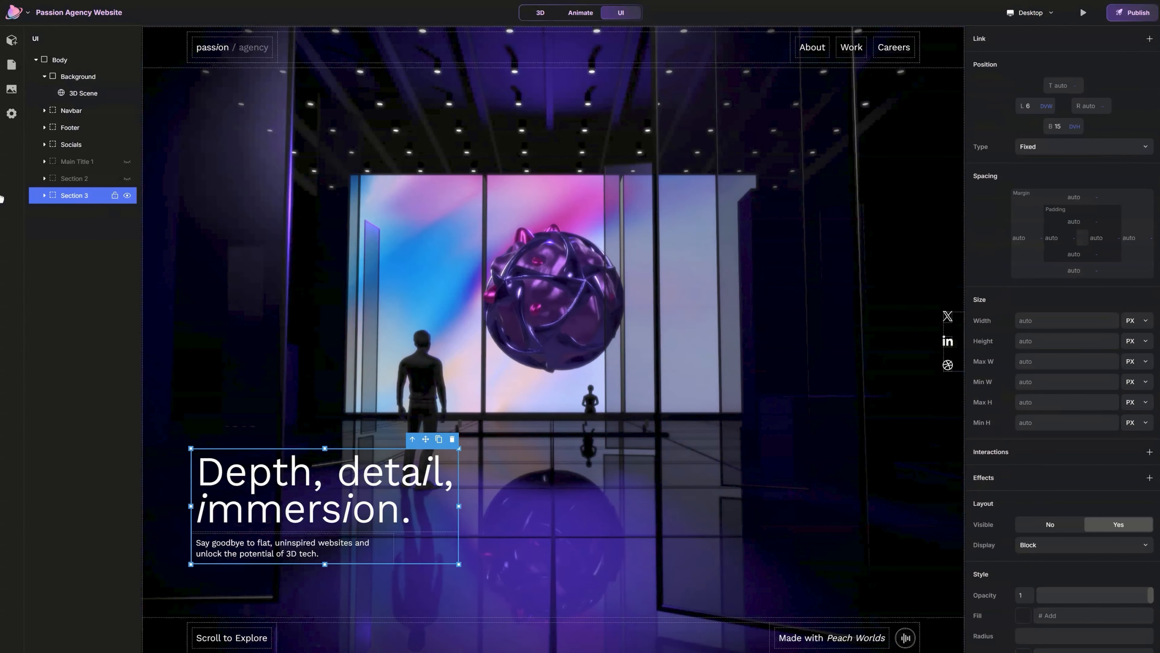
left_click(127, 195)
left_click(127, 179)
left_click(280, 327)
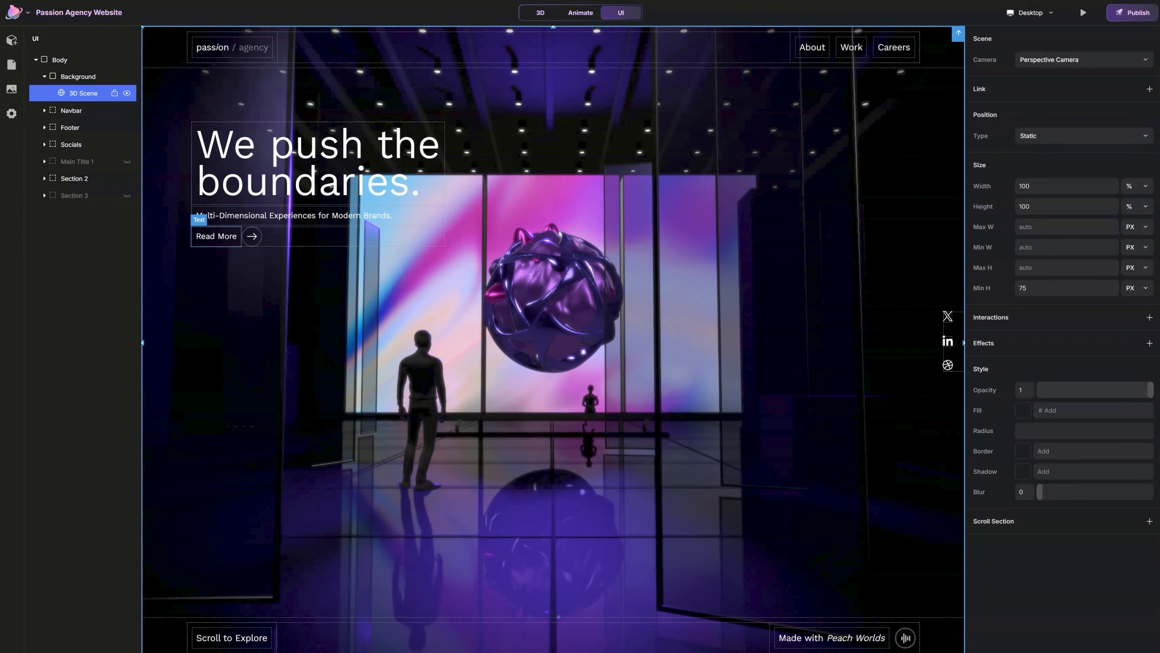
- Duplicate Section 2, place the copy below Section 3 as Section 4, and hide the original
left_click(92, 179)
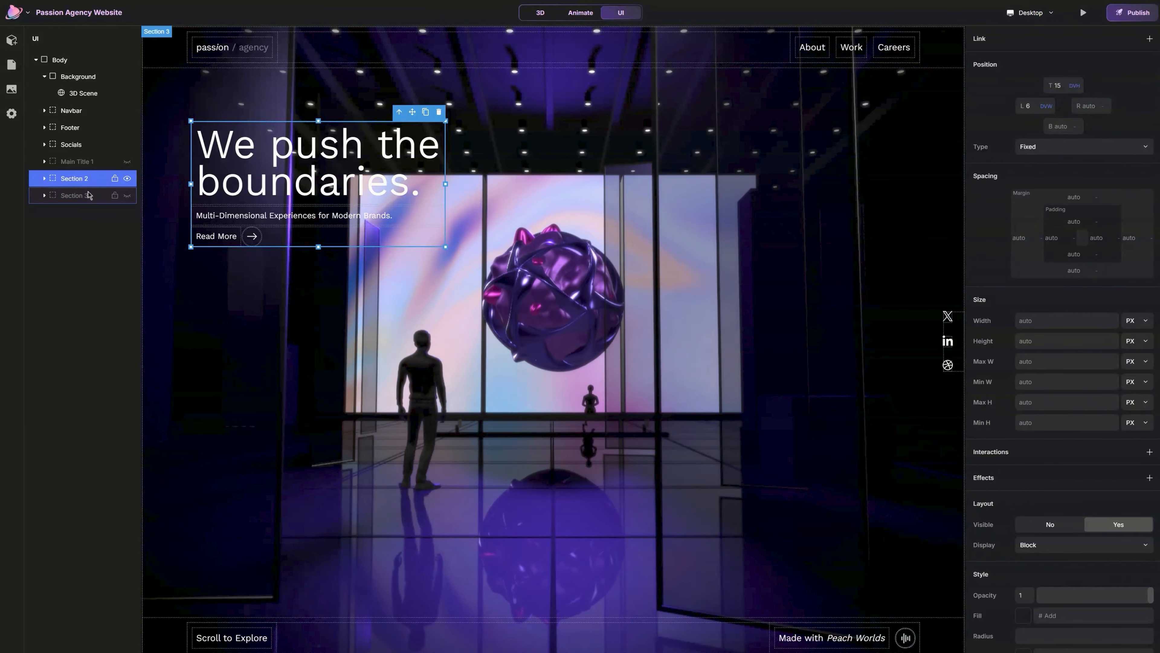
key("ctrl+d")
left_click_drag(89, 191, 99, 215)
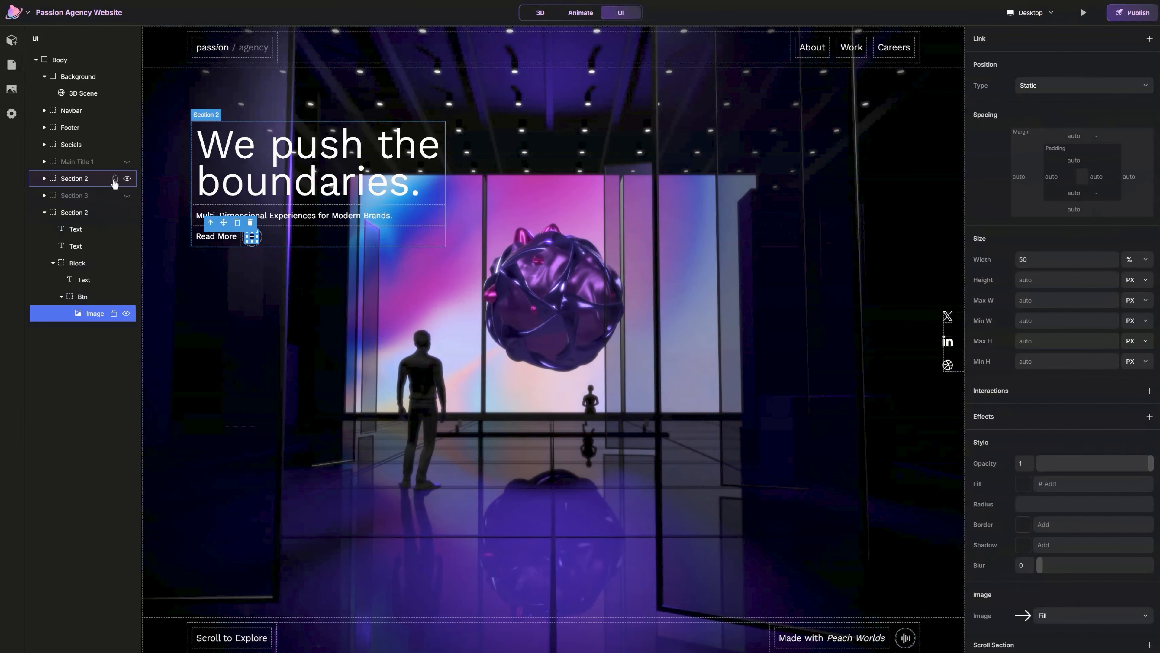
left_click(126, 180)
double_click(74, 212)
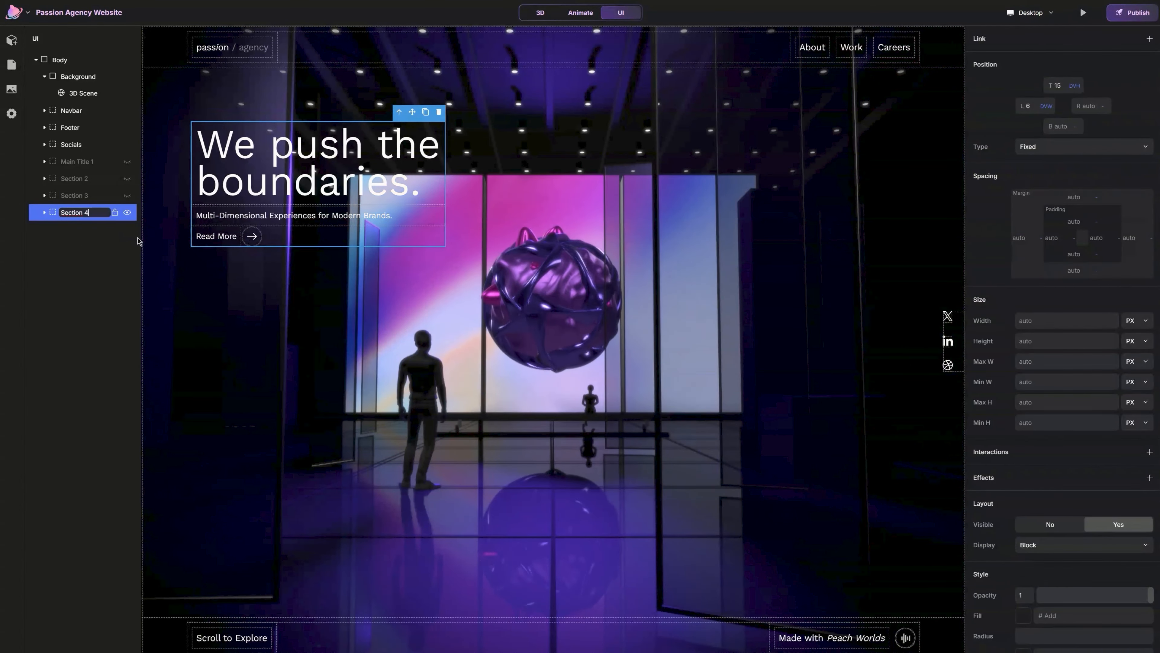
- Reword Section 4's heading as "From pixels to polygons." with a line break after "pixels"
key("Return")
double_click(394, 192)
key("ctrl+a")
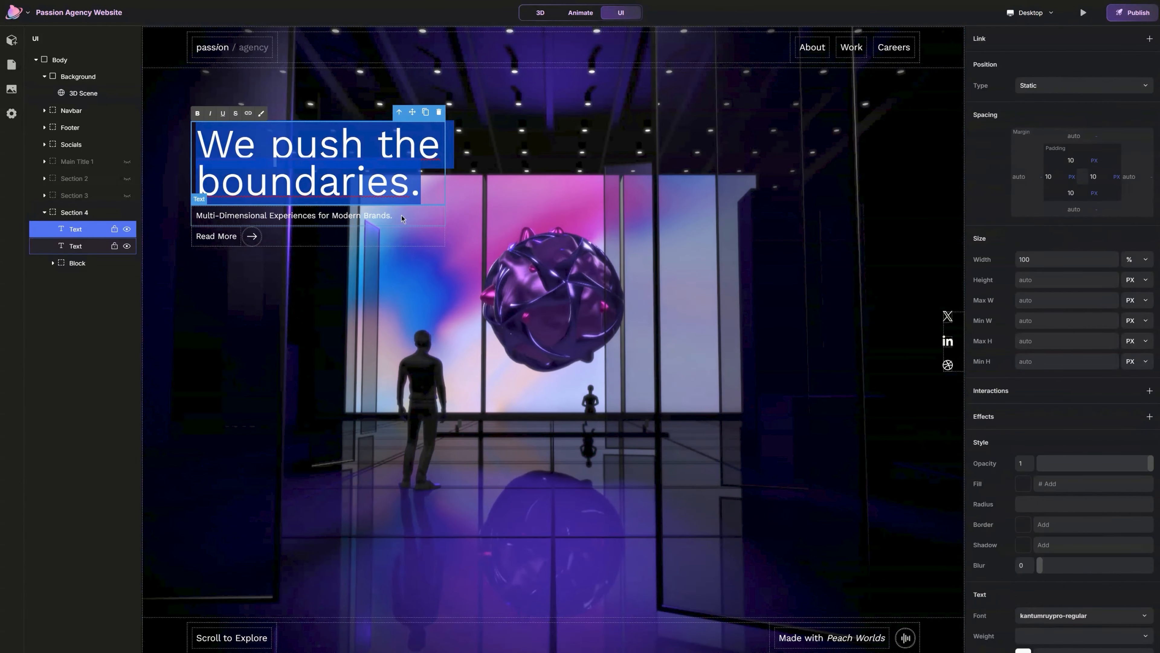
type("From pixels to polygons.")
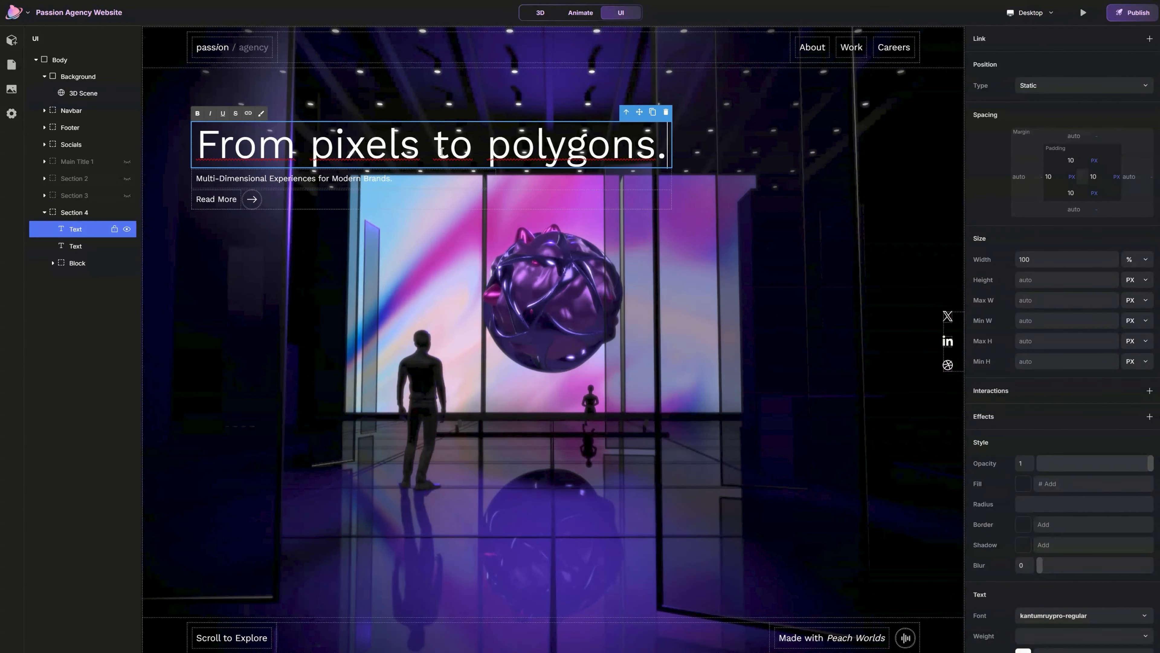
left_click(435, 151)
key("Return")
- Reword Section 4's subheading as "Transforming how users engage with your content."
double_click(293, 215)
key("ctrl+a")
type("Transforming how users engage with your content.")
left_click(277, 250)
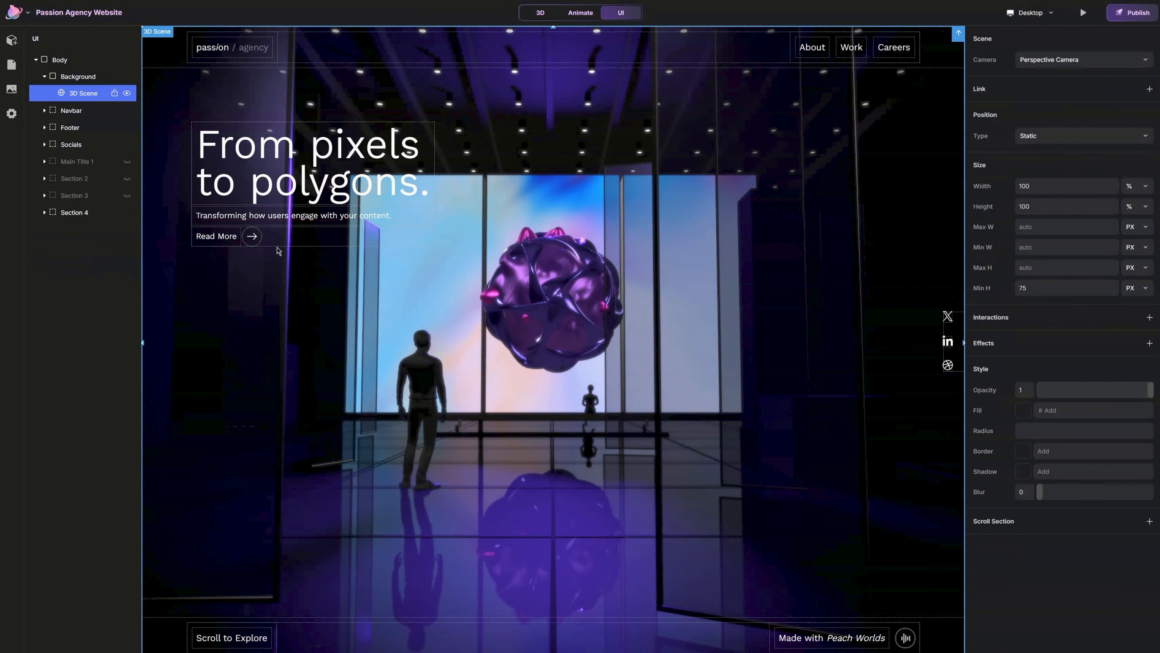
- Give Section 4's Read More block a top margin of 20 px
left_click(280, 219)
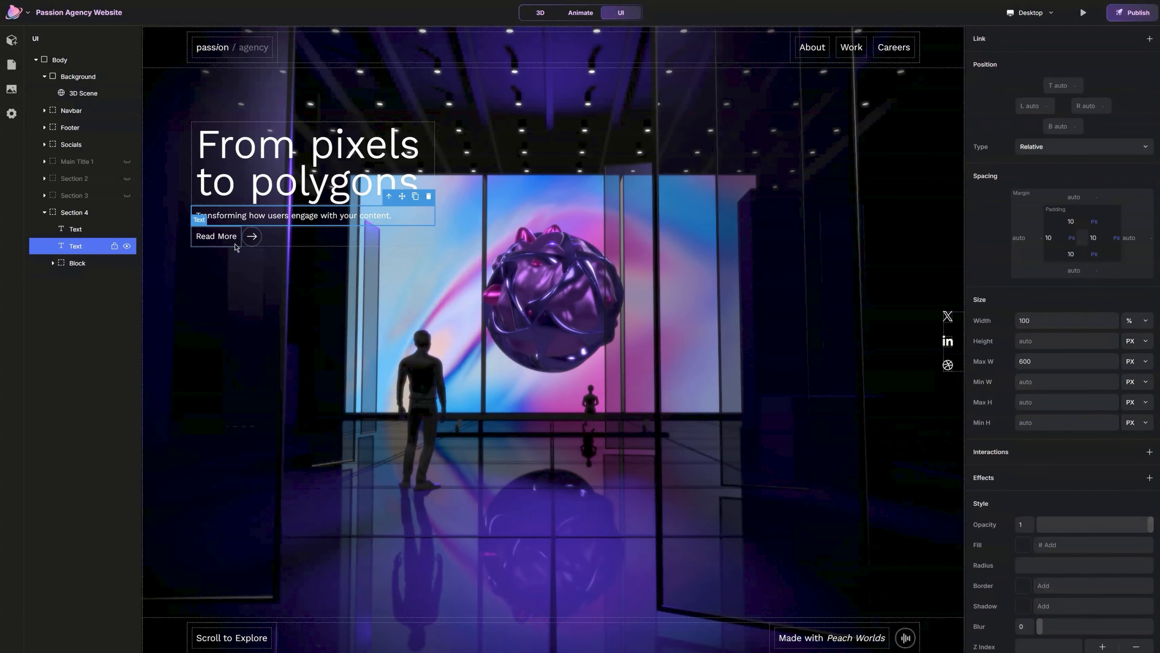
left_click(77, 263)
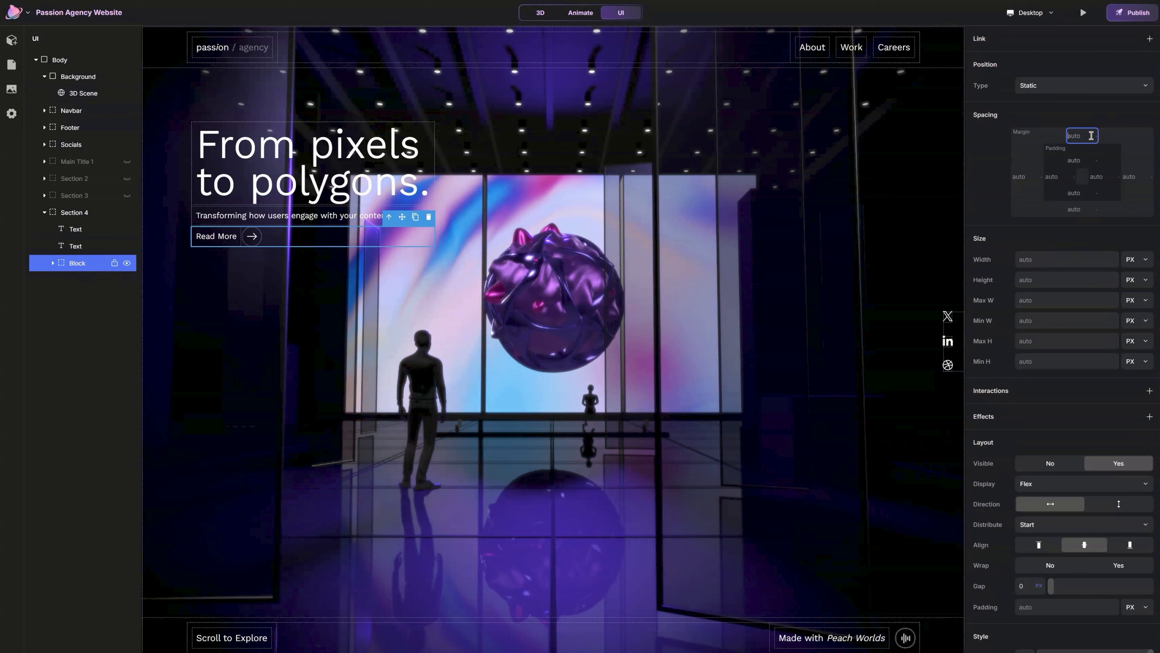
type("20")
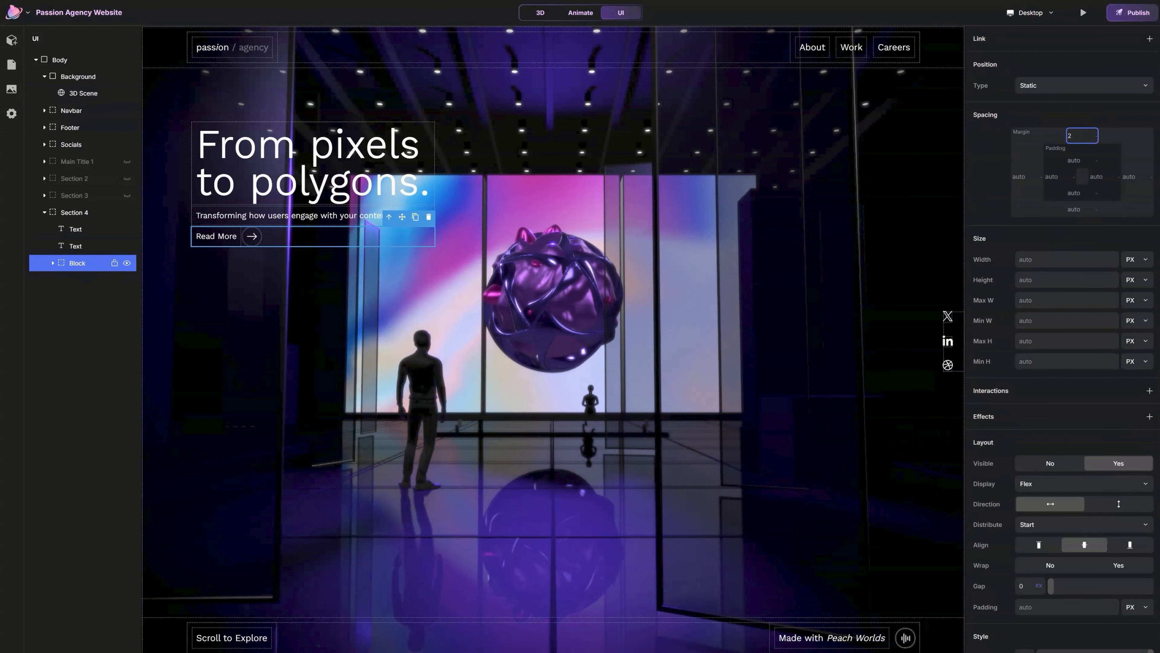
key("Return")
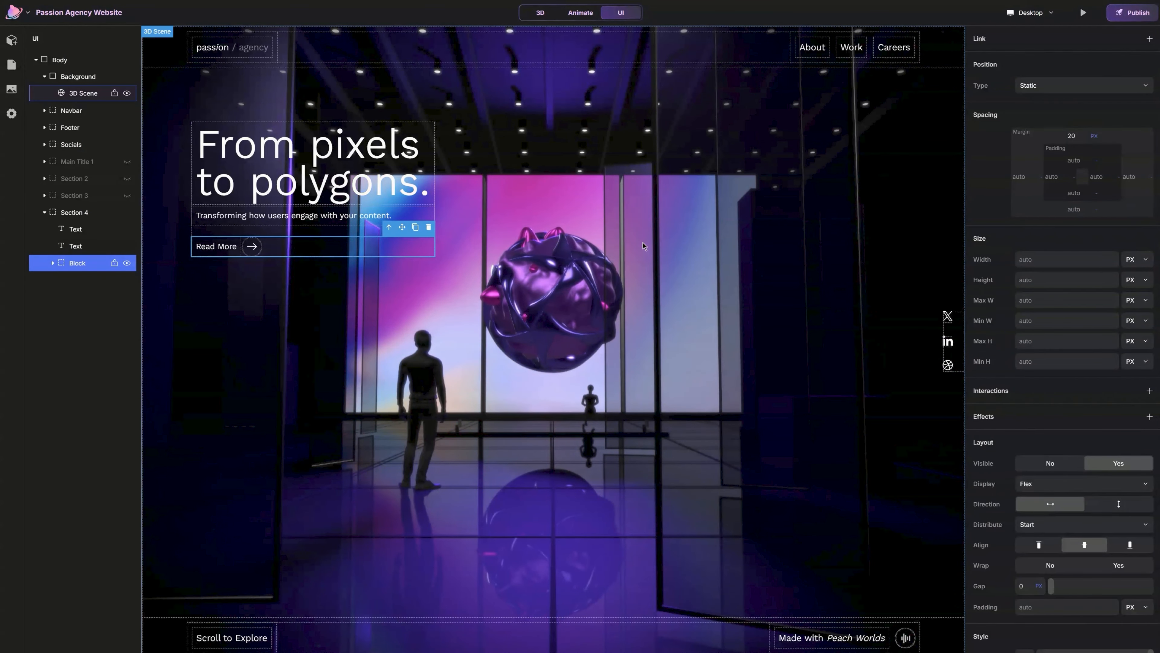
left_click(337, 234)
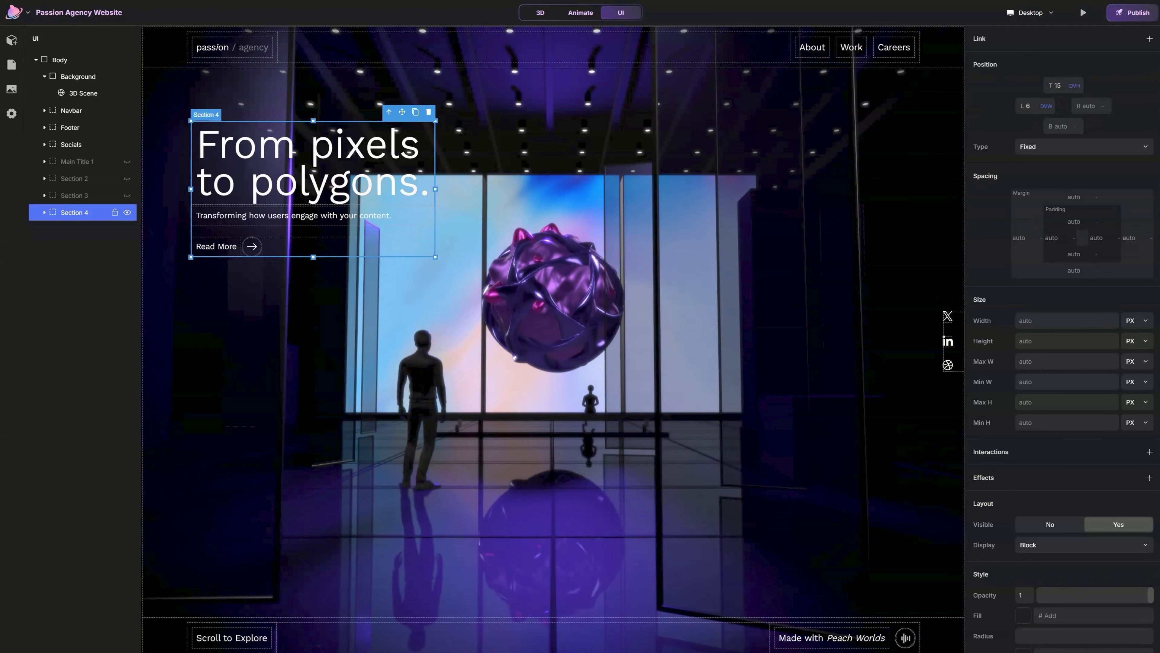
- Hide Section 4 and add a visible copy of Section 3 below it
left_click(127, 213)
left_click(127, 196)
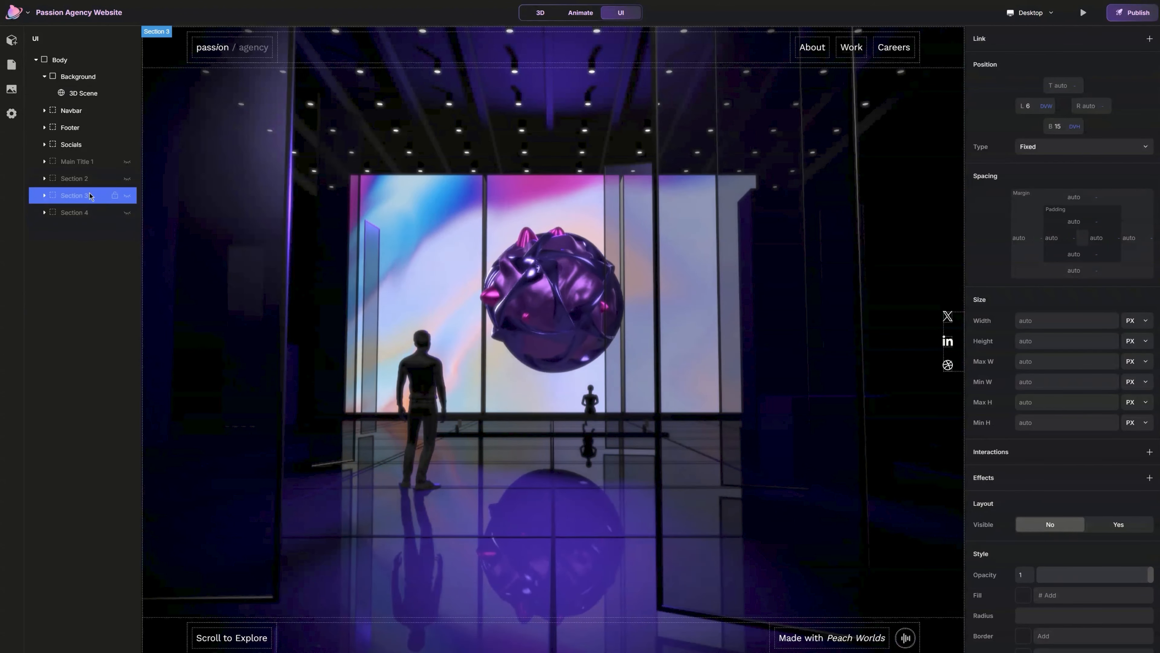
left_click(128, 196)
left_click(127, 196)
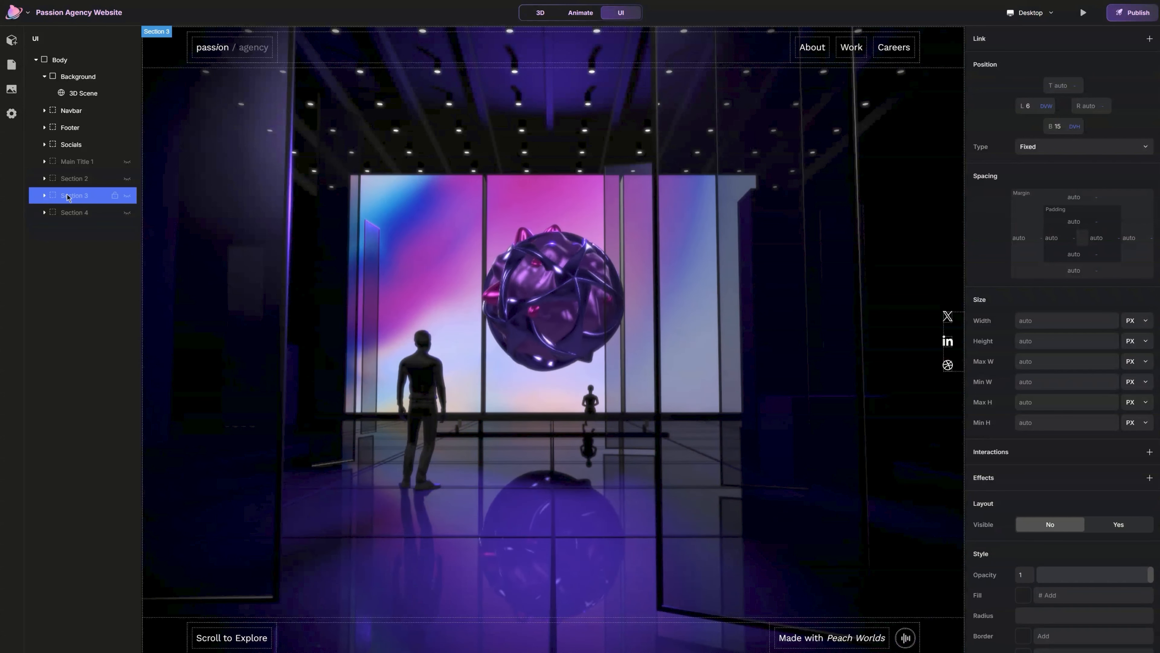
key("ctrl+v")
- Rename the new copy of Section 3 as Section 5
double_click(77, 230)
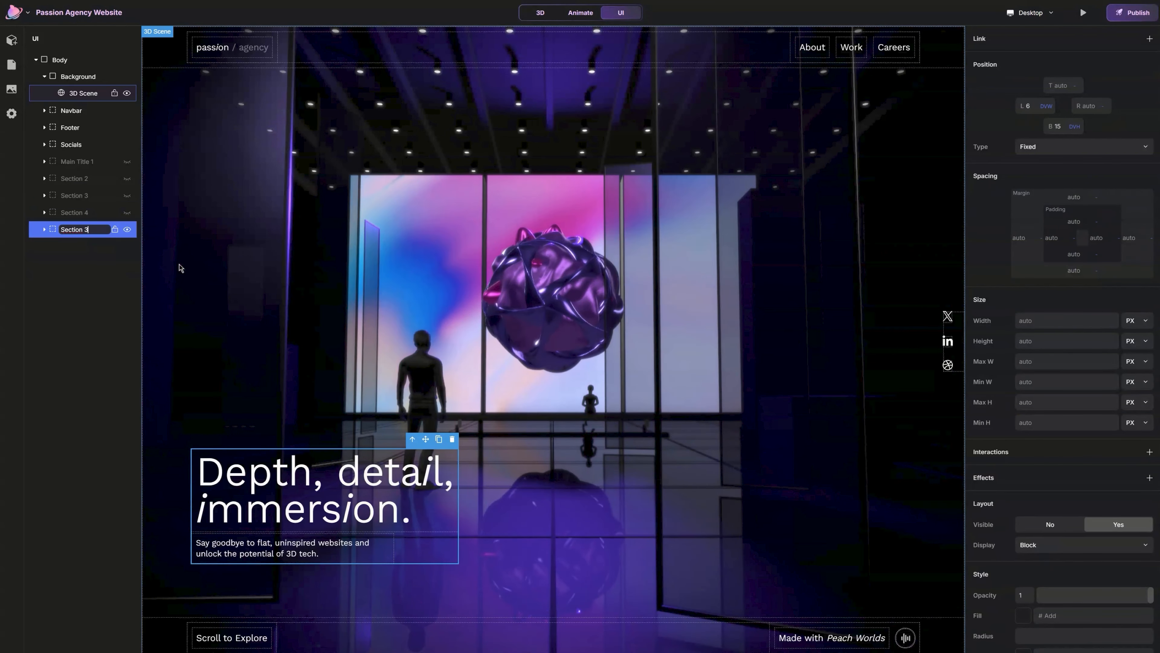
key("BackSpace")
type("5")
key("Return")
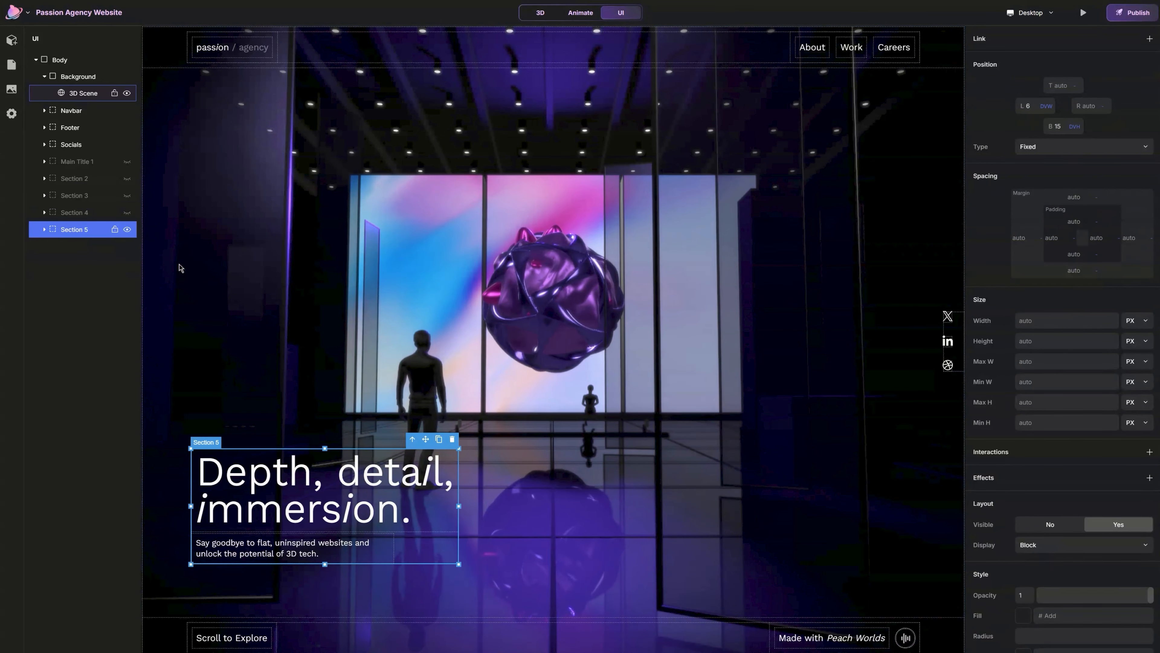
- Reword Section 5's heading as "Limitless creativity." with each word on its own line
double_click(284, 483)
type("Limitless creativity.")
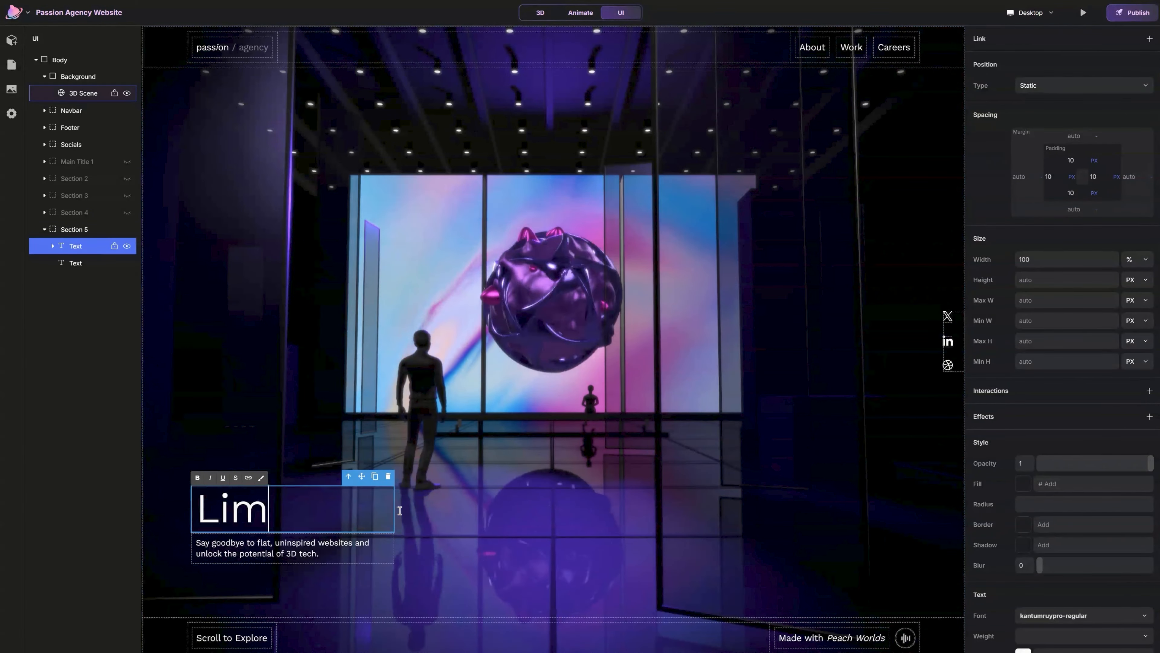
left_click(391, 511)
key("Return")
- Reword Section 5's subheading as "We tell rich, interactive stories that capture the essence of your brand."
triple_click(274, 548)
type("We tel")
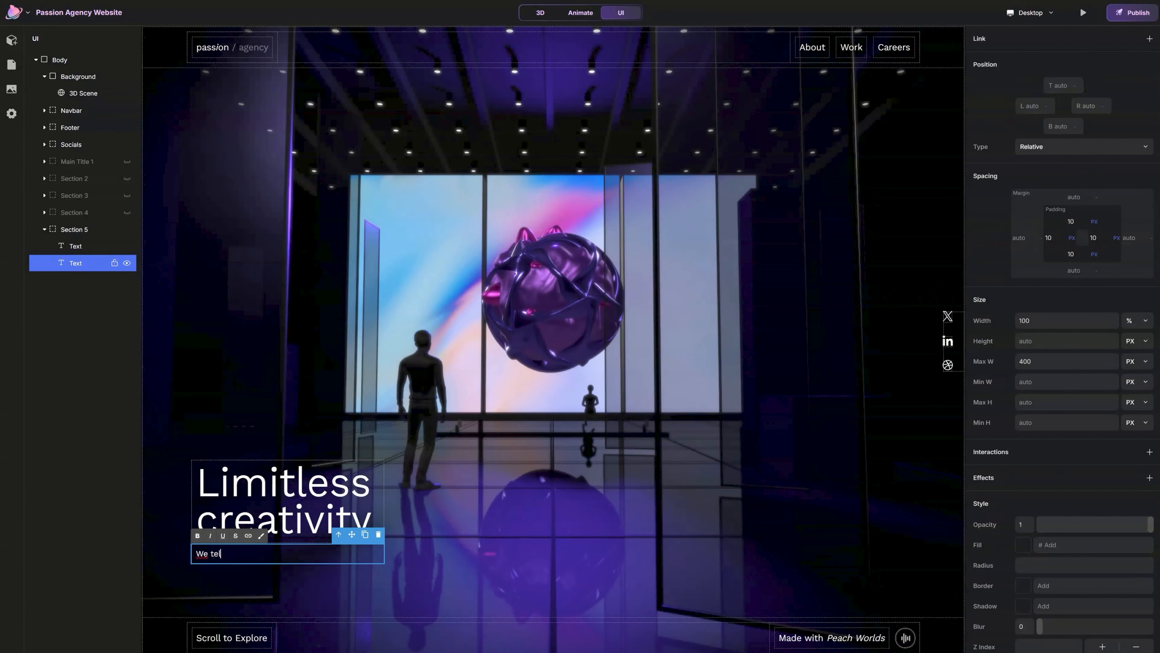
type("l rich, interactive stories that capture the essence of your brand.")
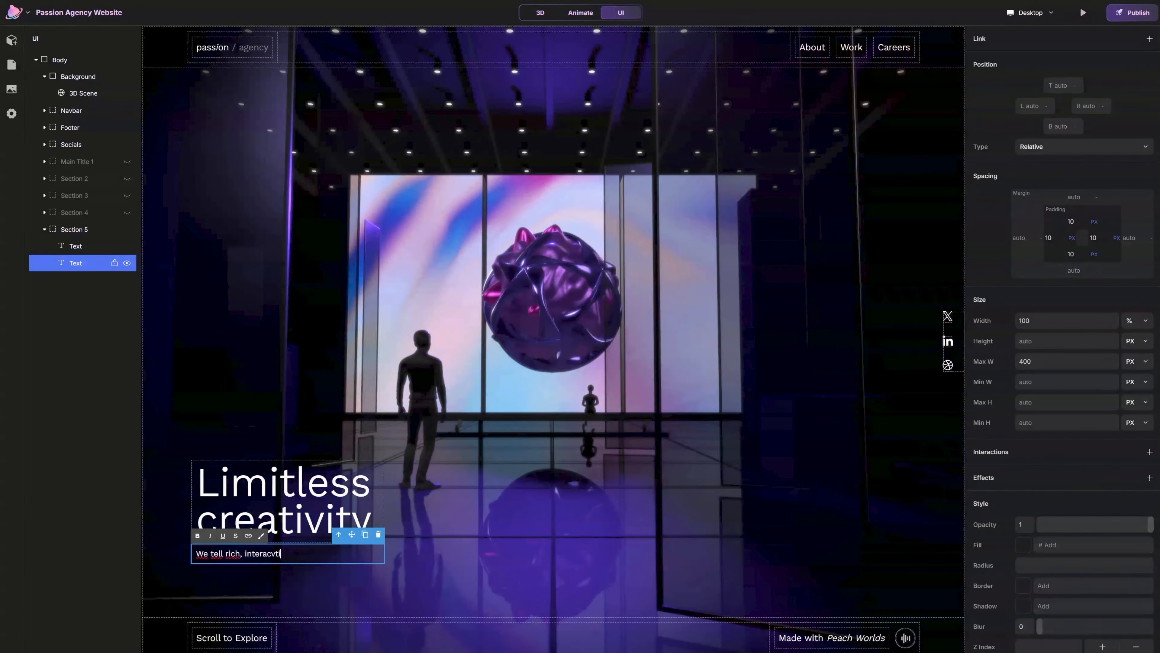
left_click(425, 539)
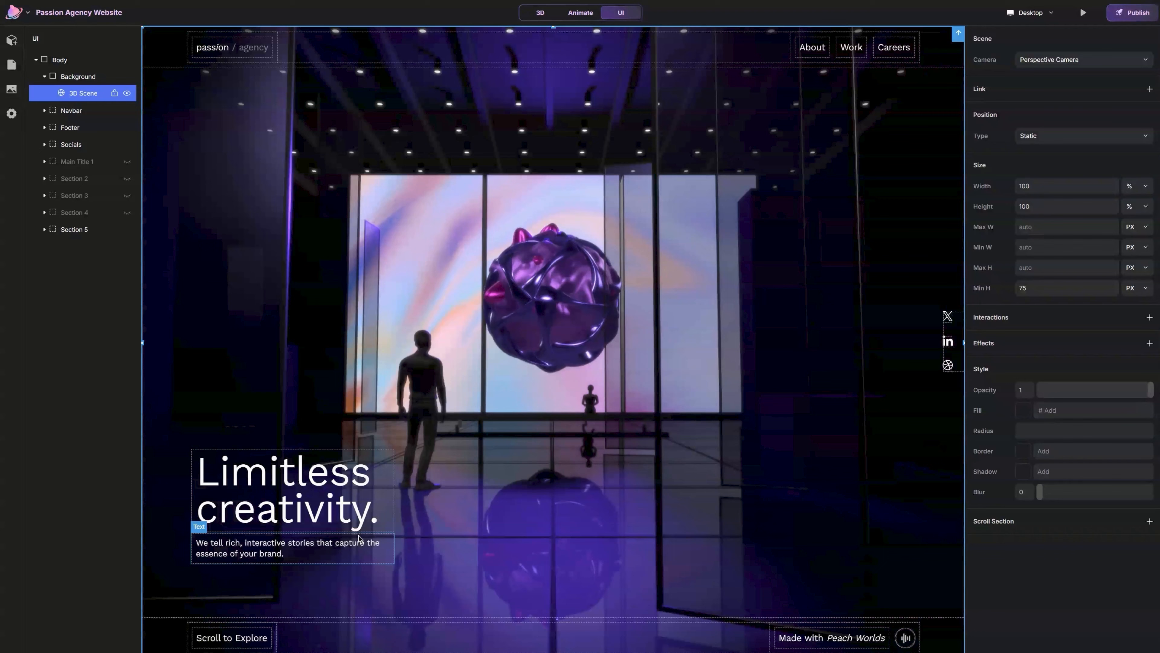
left_click(85, 231)
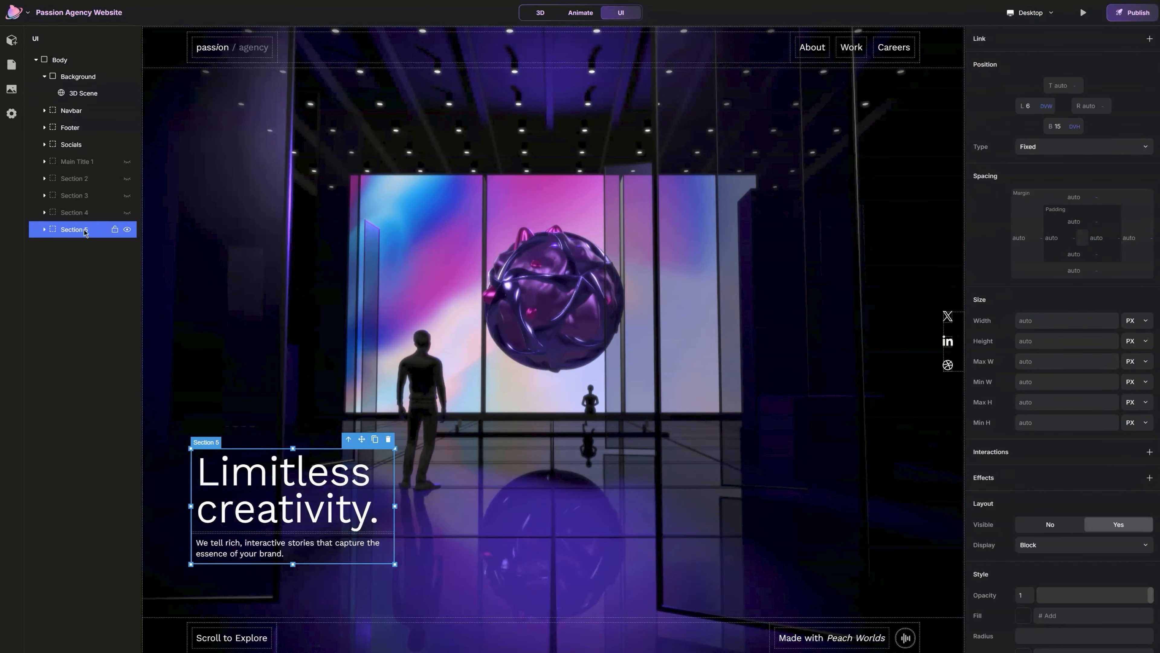
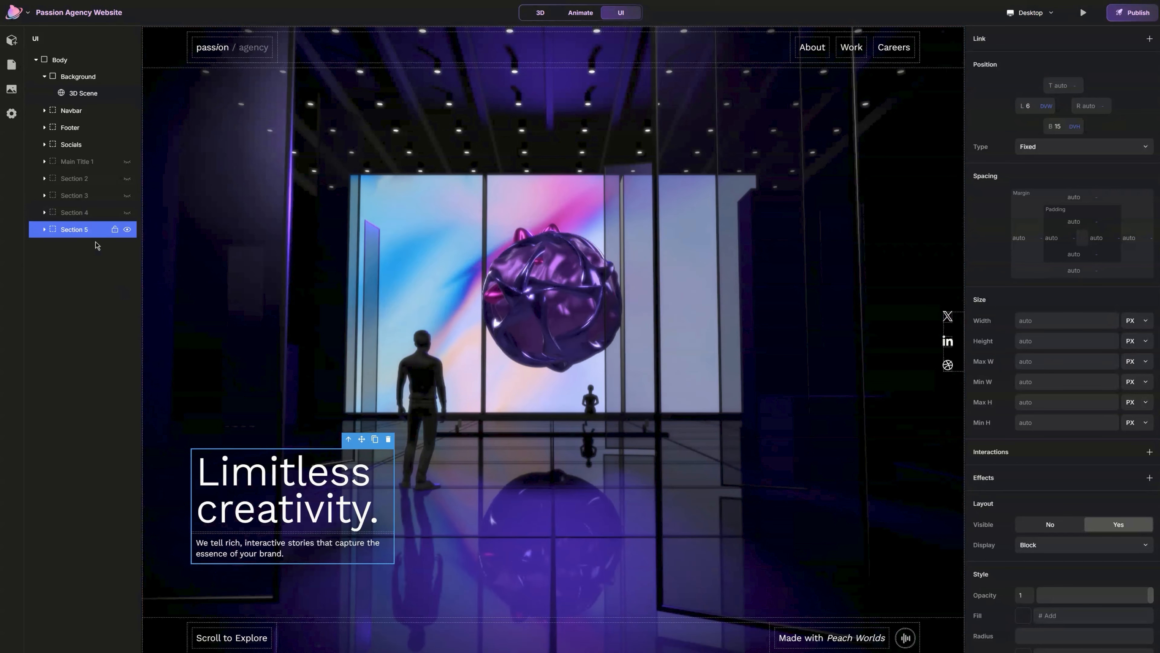
- Hide Section 5 and place a visible duplicate of Section 4 below it, keeping the original hidden
left_click(127, 229)
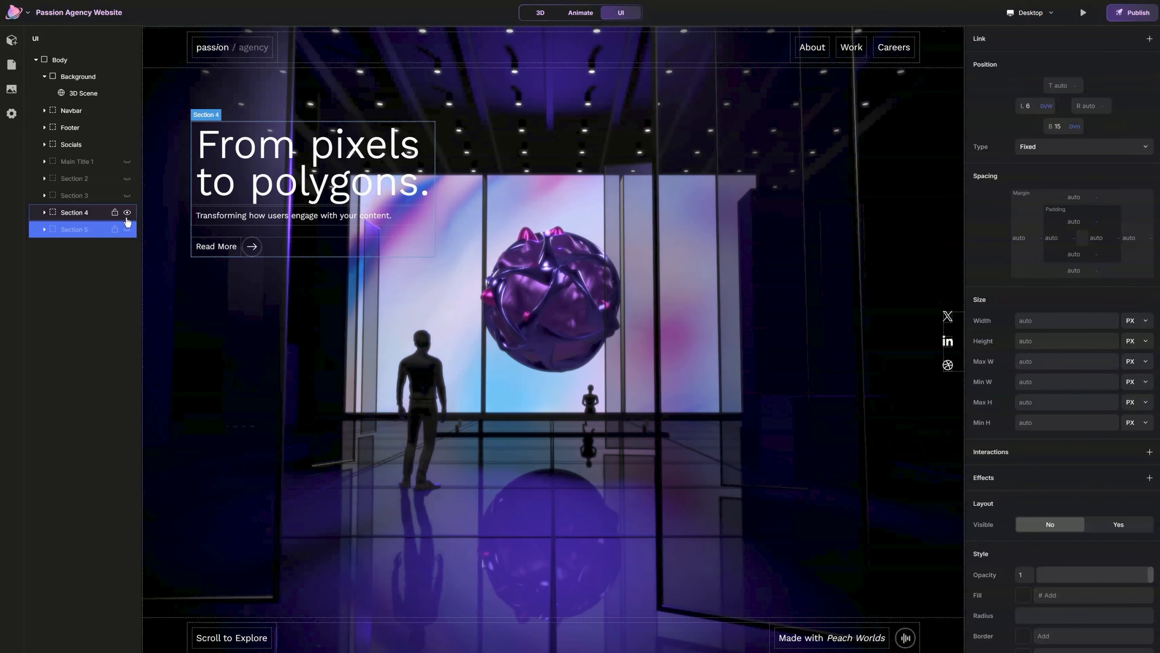
left_click(101, 217)
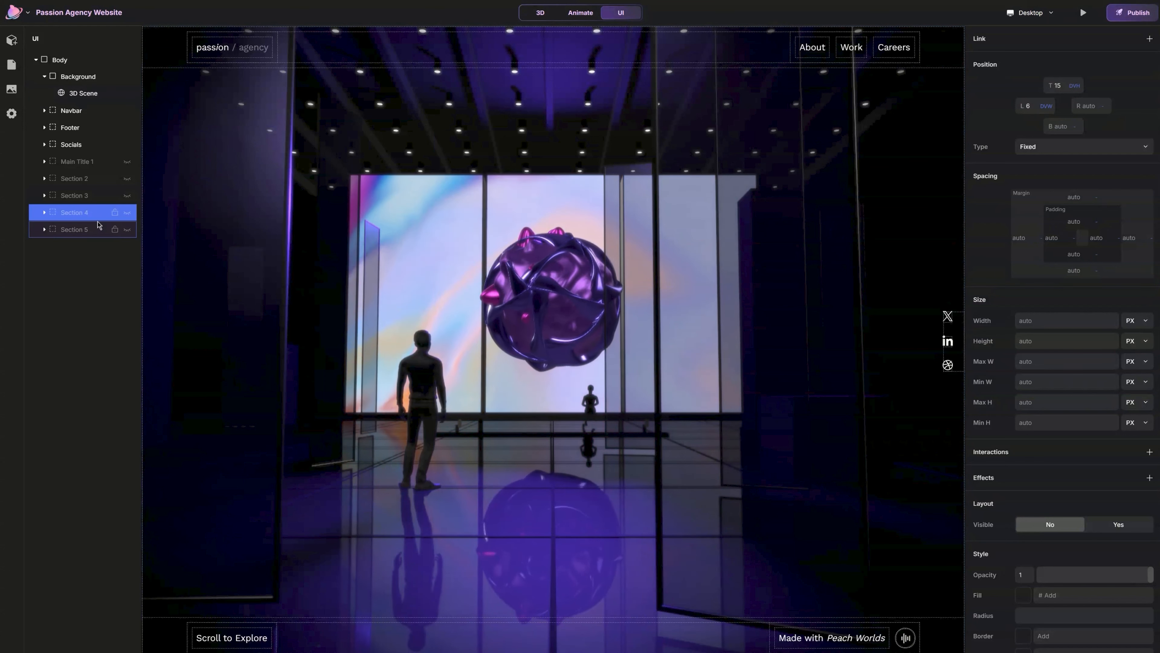
key("ctrl+d")
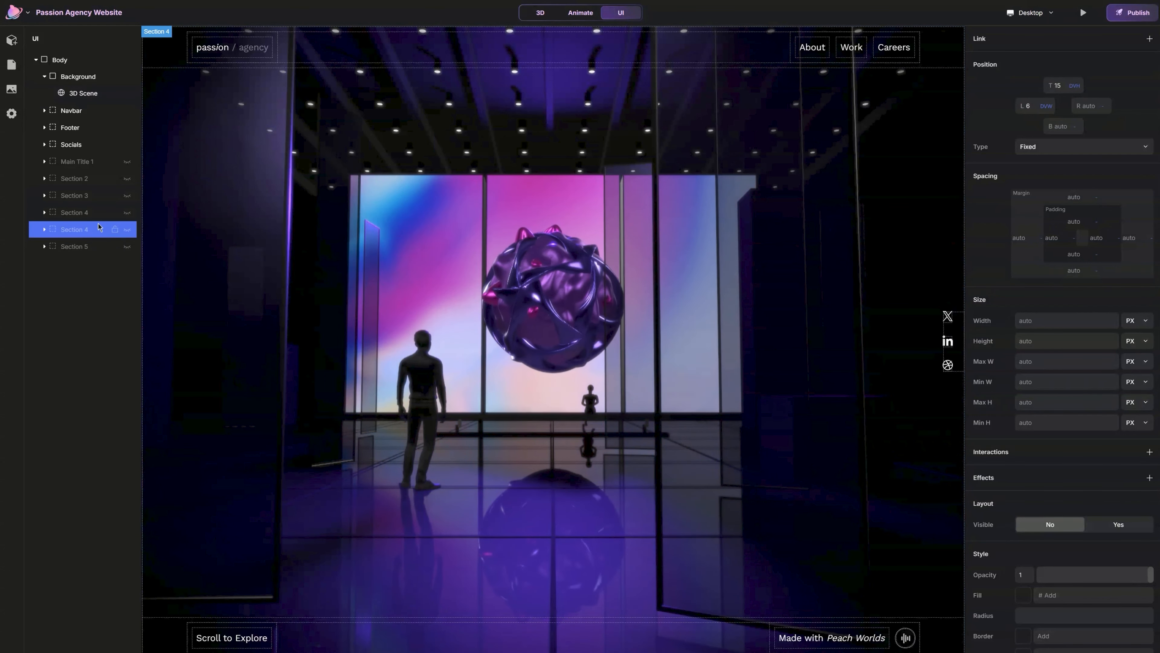
left_click_drag(91, 250, 92, 251)
left_click(128, 248)
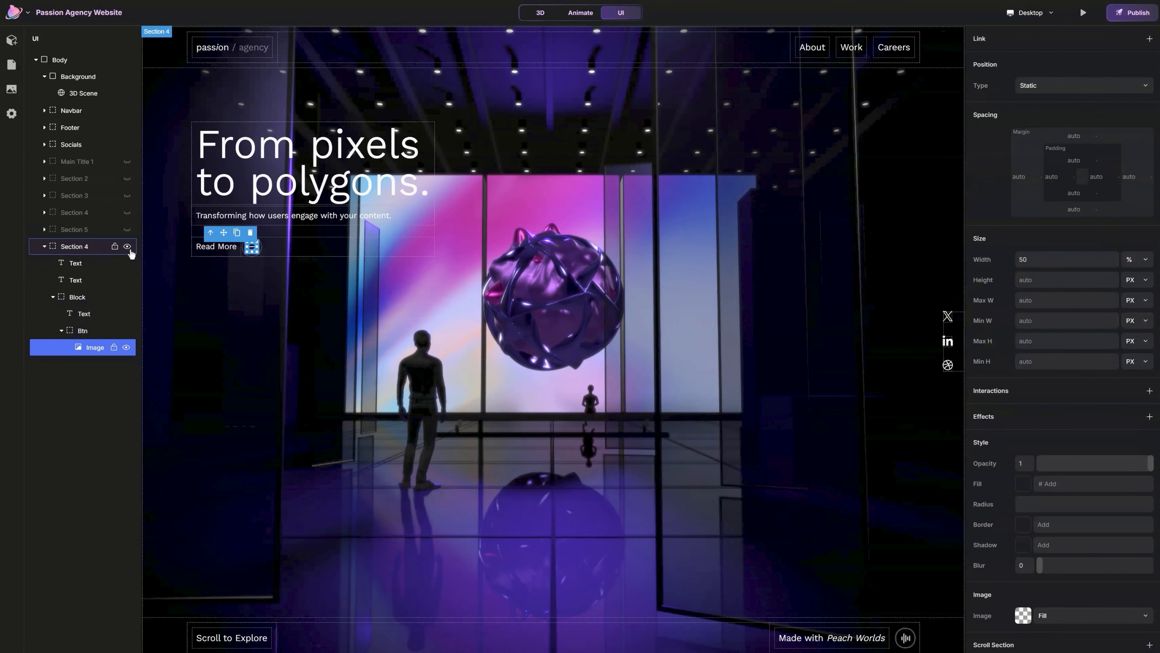
- Rename the duplicate of Section 4 as "End Title 6"
double_click(83, 248)
type("End ")
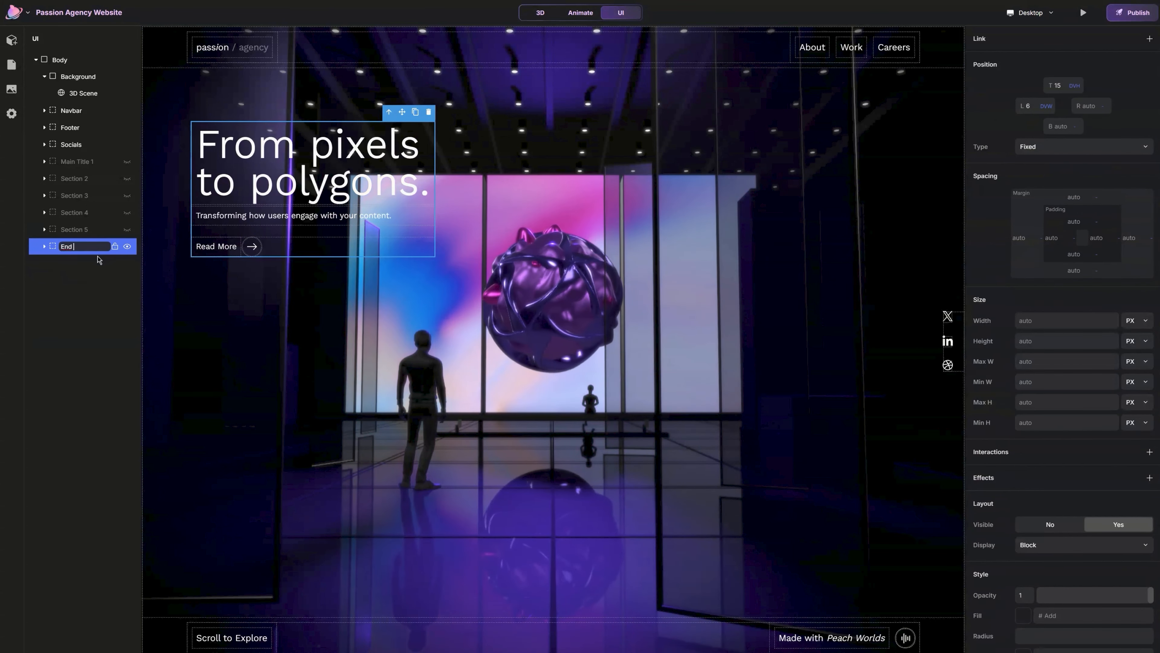
type("Title 6")
key("Return")
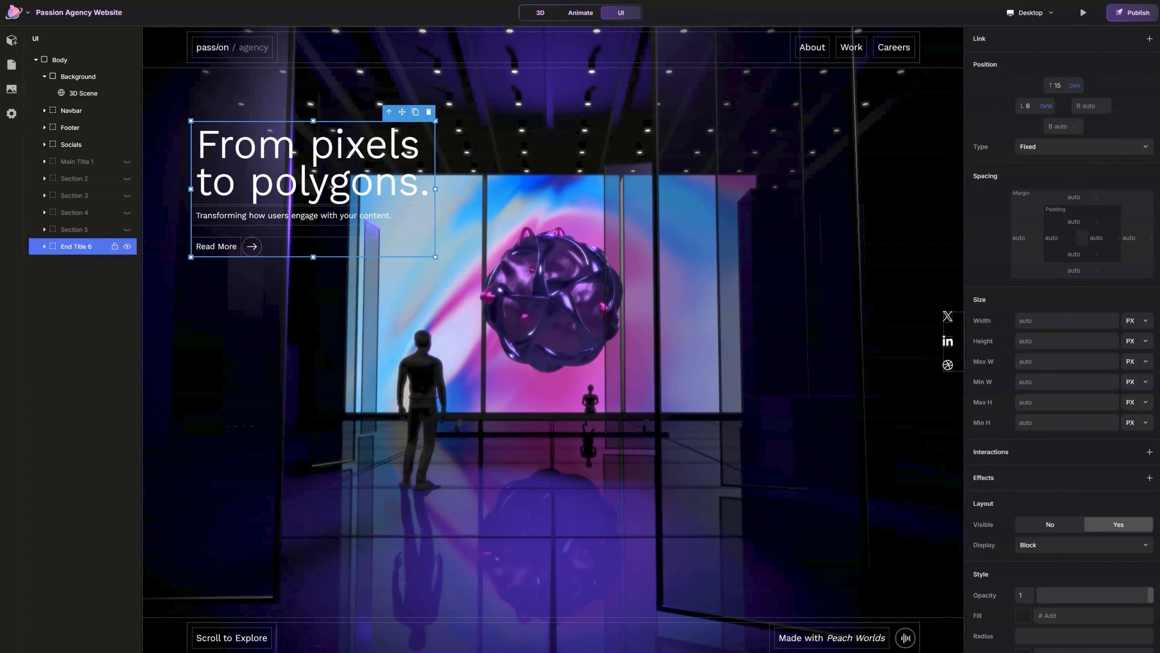
- Clear End Title 6's top offset and set its bottom offset to 15
left_click(1067, 126)
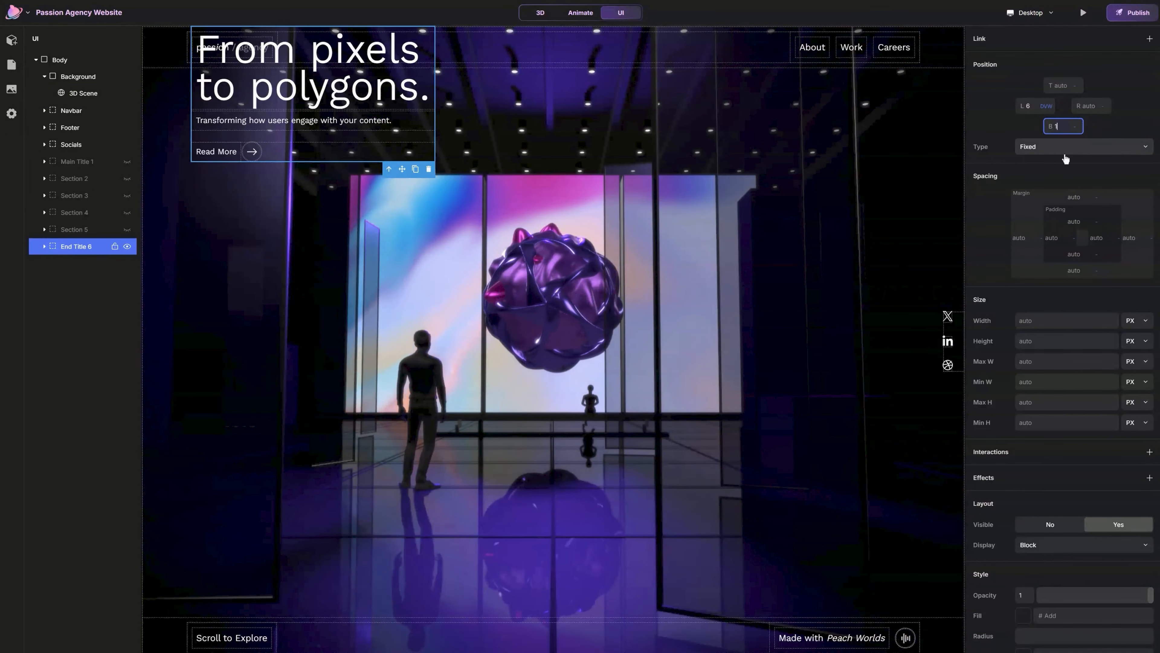
type("15")
key("Return")
- Reword End Title 6's heading as "3D web"
left_click(292, 477)
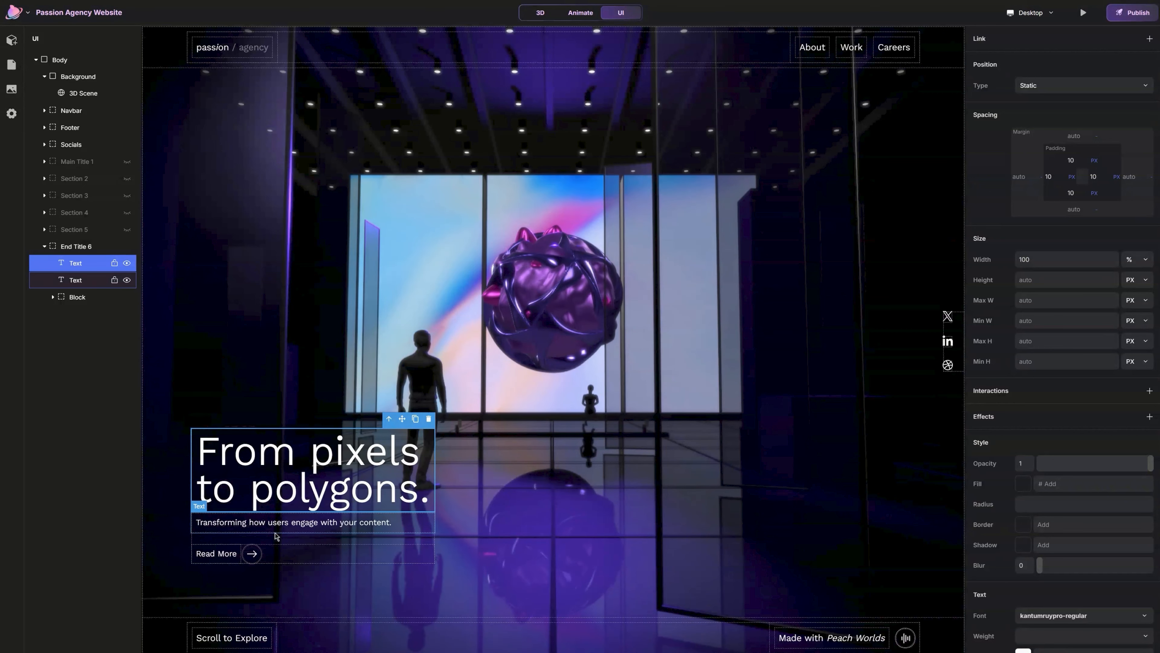
double_click(340, 473)
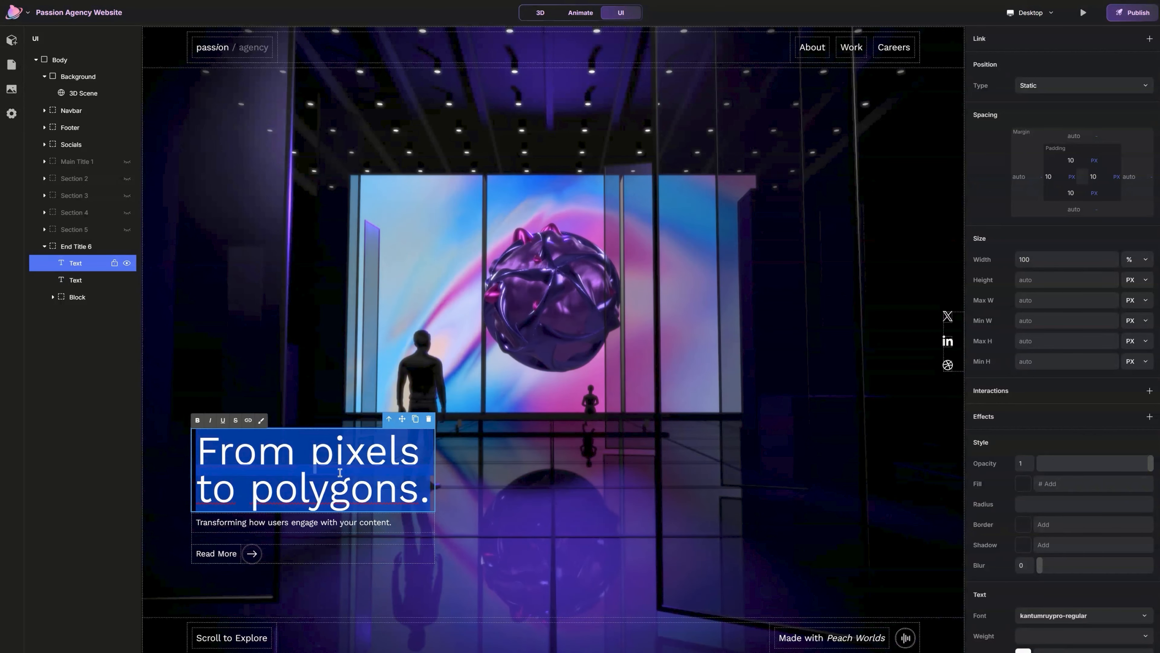
type("3D")
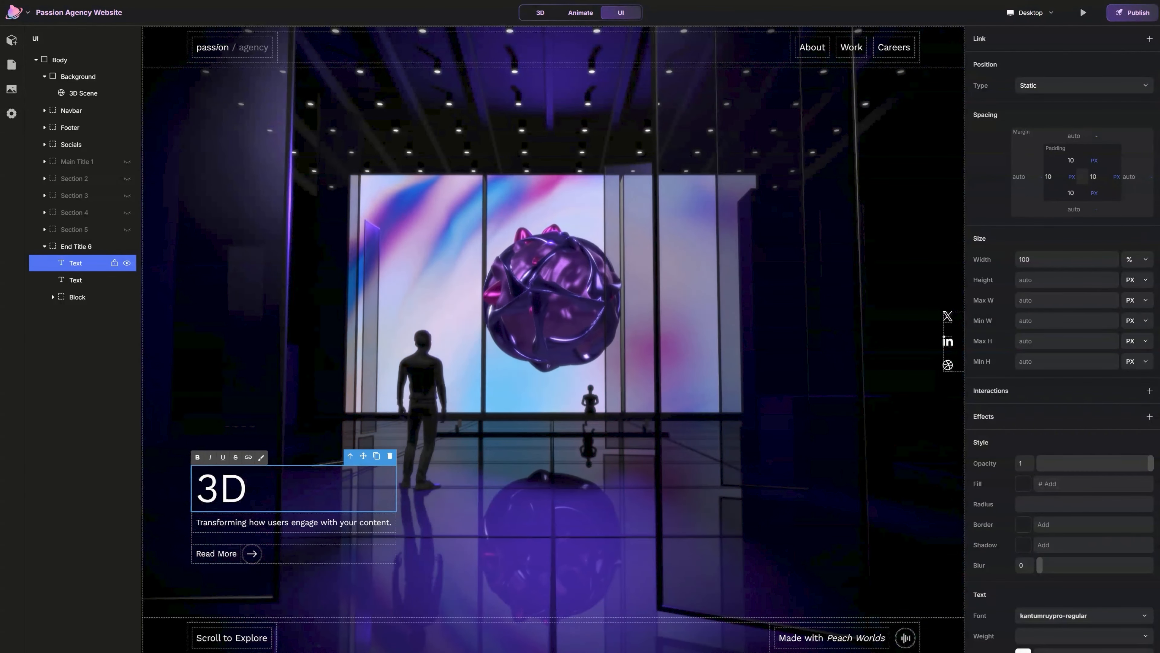
type(" web")
- Reword End Title 6's subheading as "is here"
double_click(304, 529)
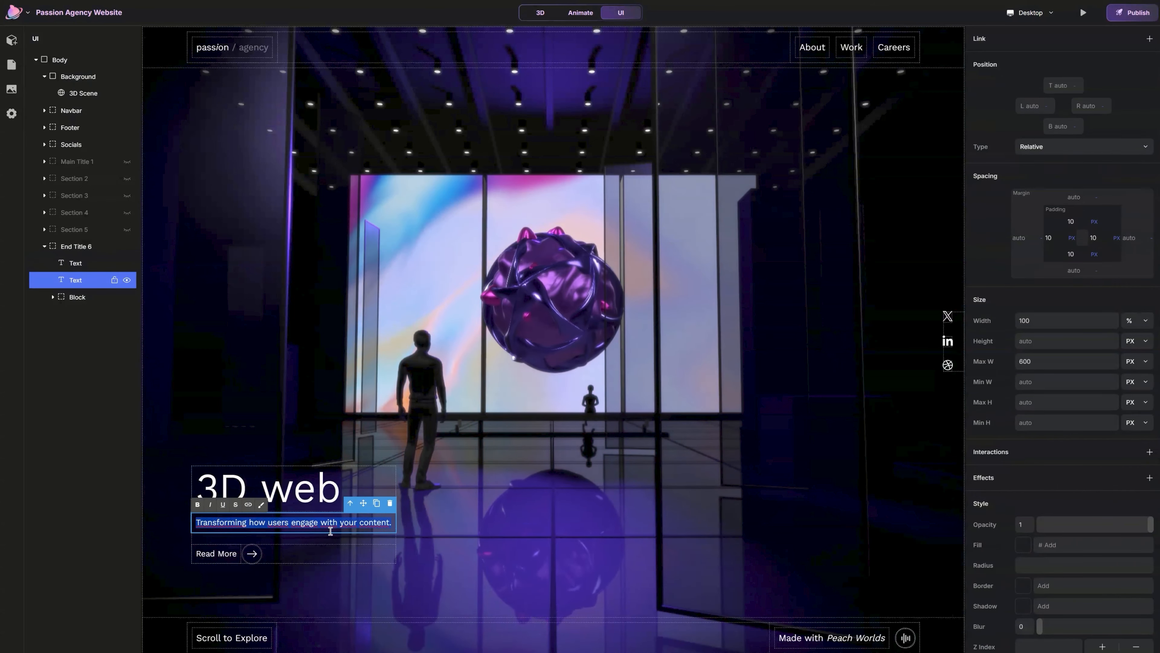
type("is")
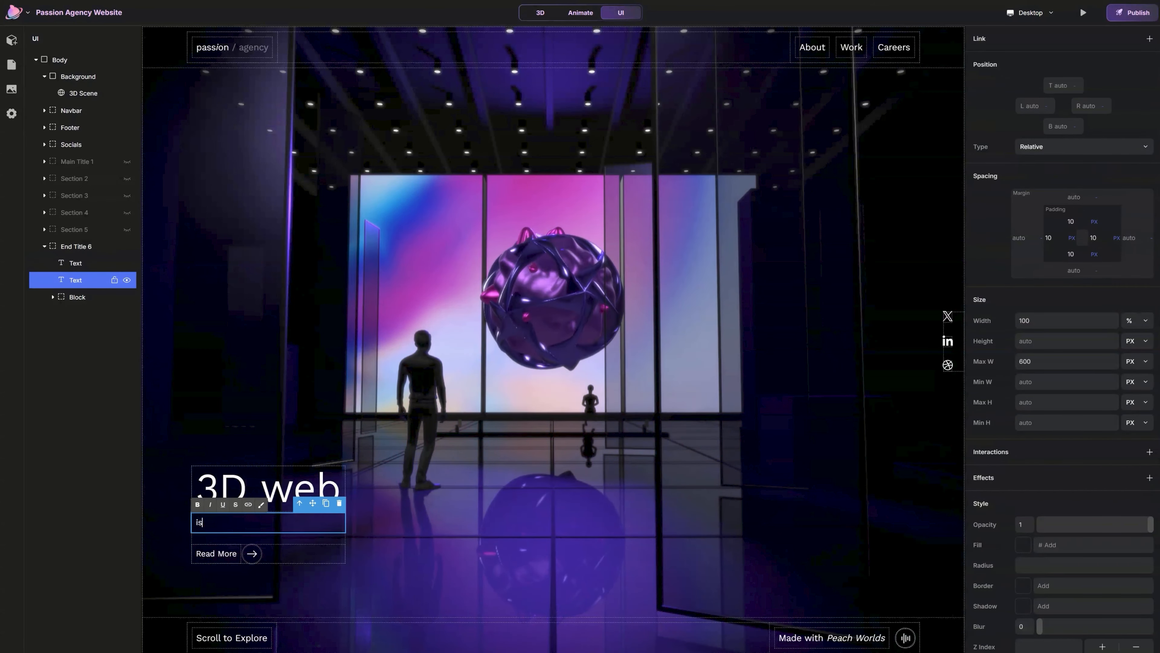
type(" here")
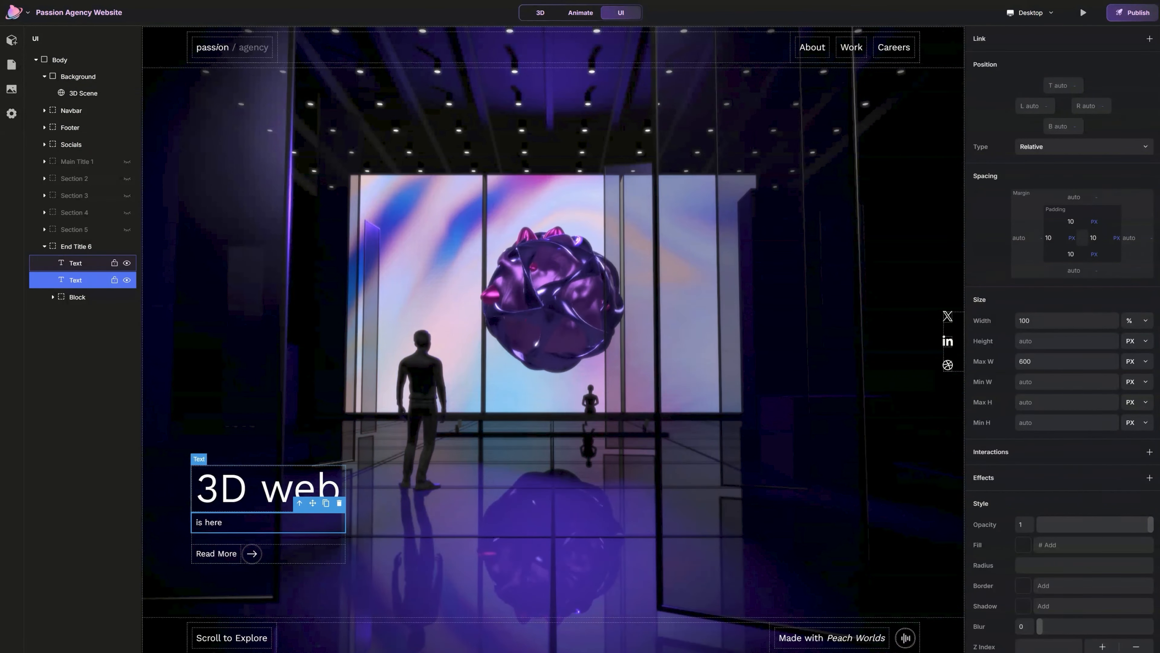
- Set the "3D web" heading's text size to 9 and its line height to 5
left_click(270, 487)
scroll(1073, 530, "down", 5)
key("BackSpace")
type("9")
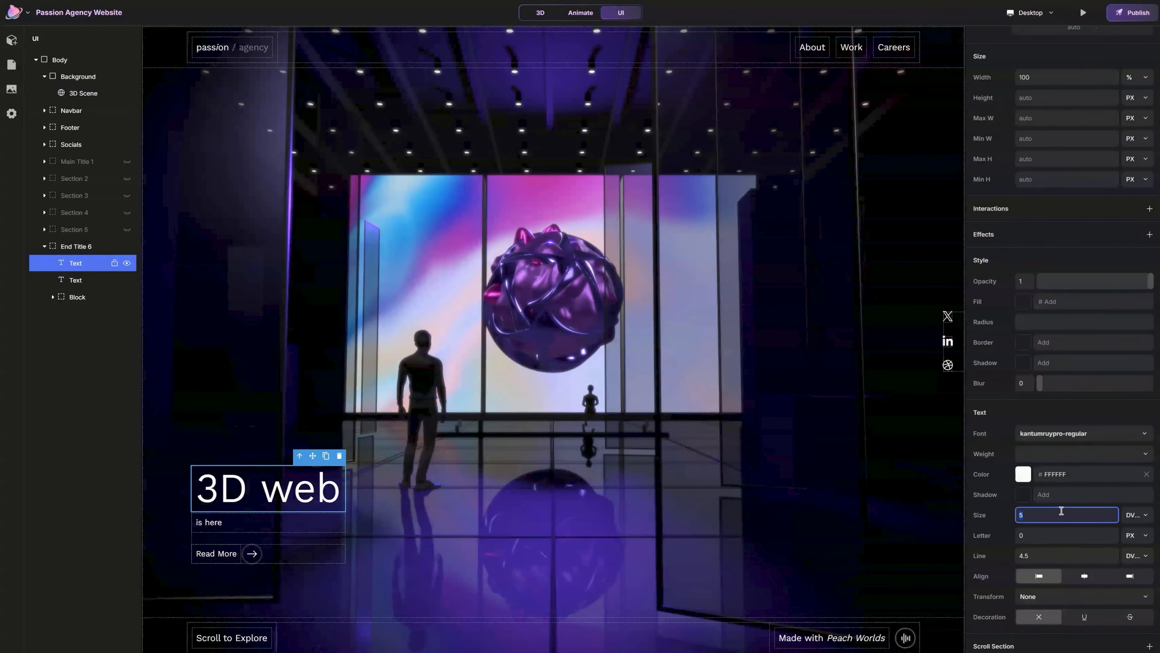
double_click(1062, 554)
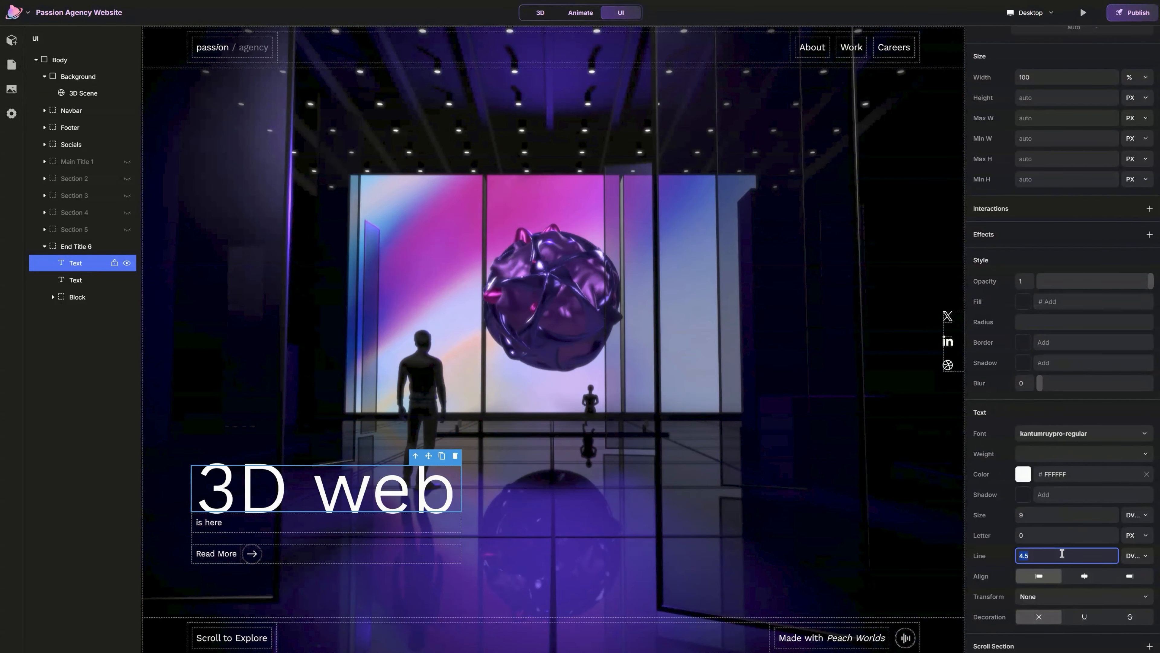
type("5")
key("Return")
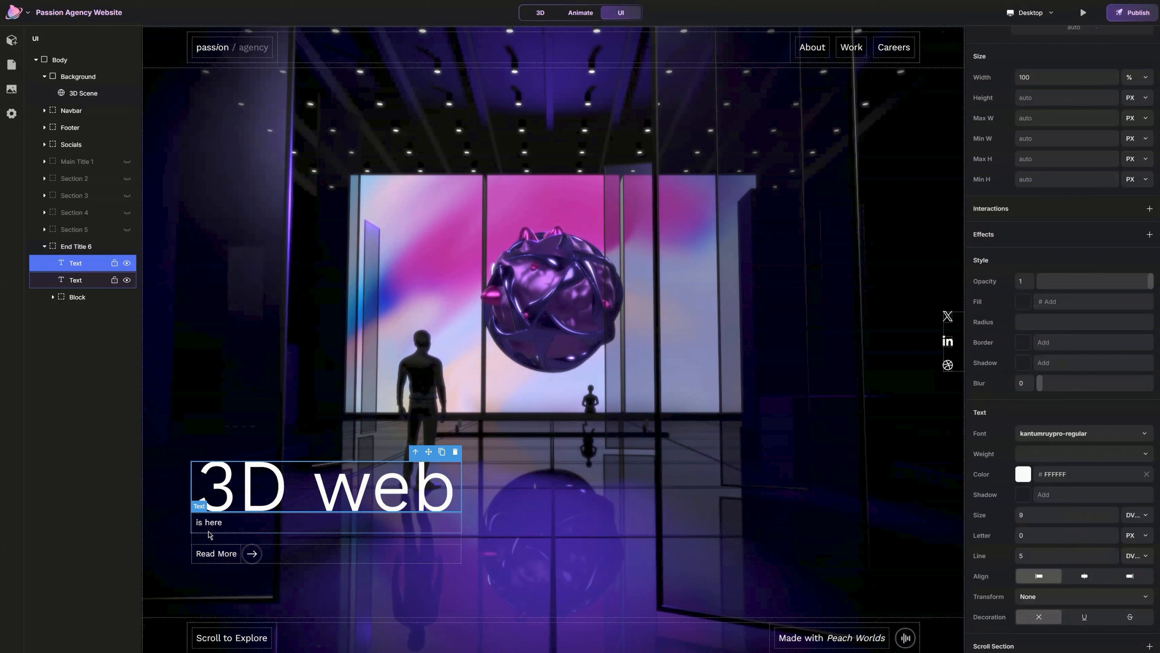
- Set the "is here" text's size to 9 and its line height to 5
left_click(220, 522)
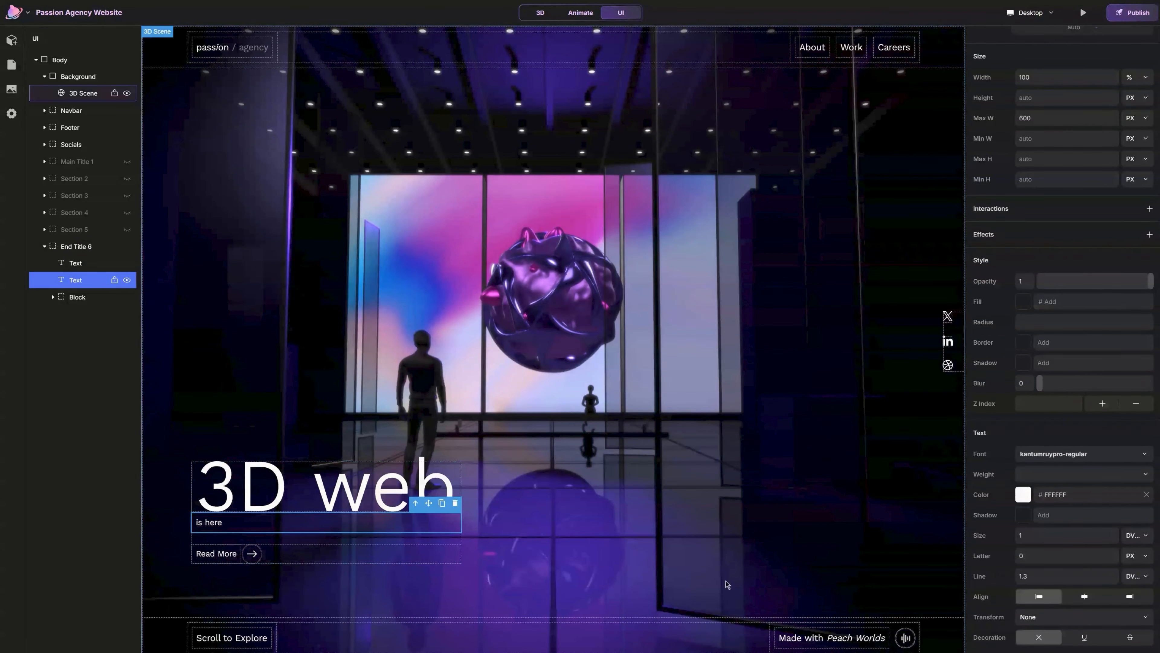
double_click(1039, 567)
type("5")
key("Return")
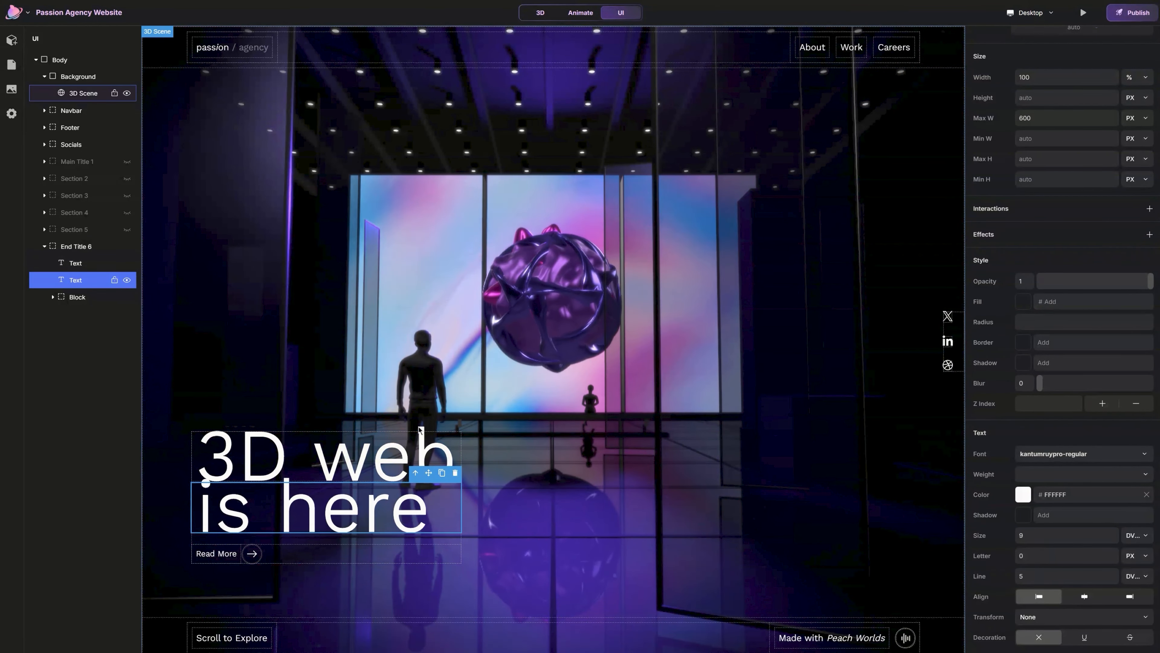
- Offset the "is here" text 20 DVW from the left
scroll(981, 220, "up", 5)
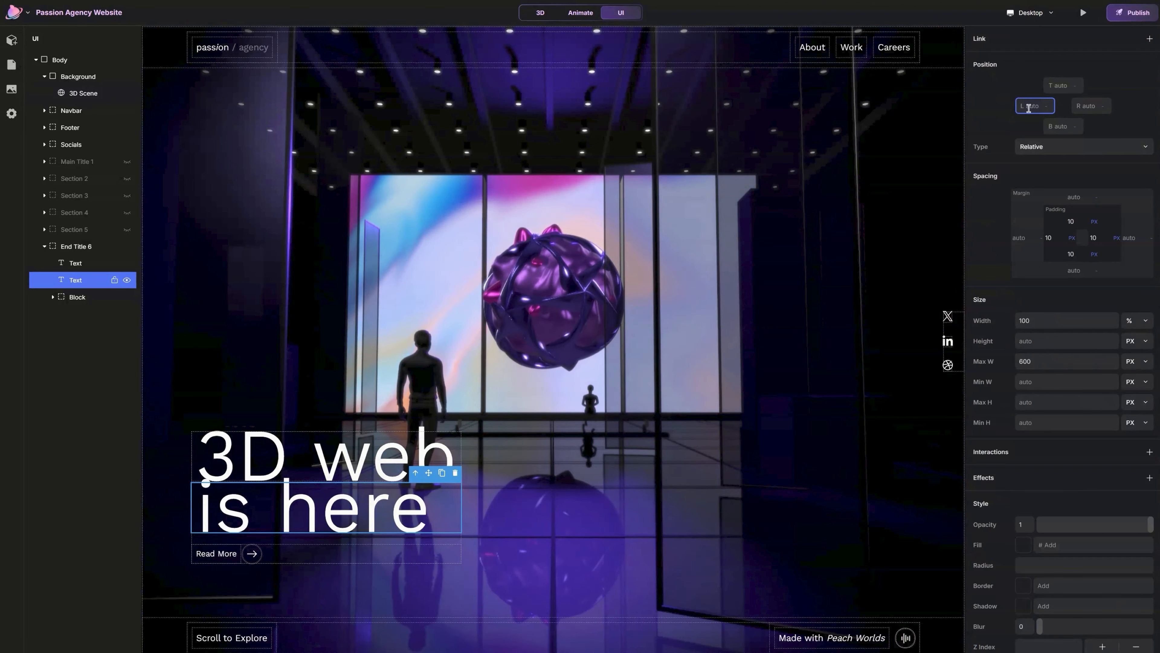
type("10")
left_click(1050, 107)
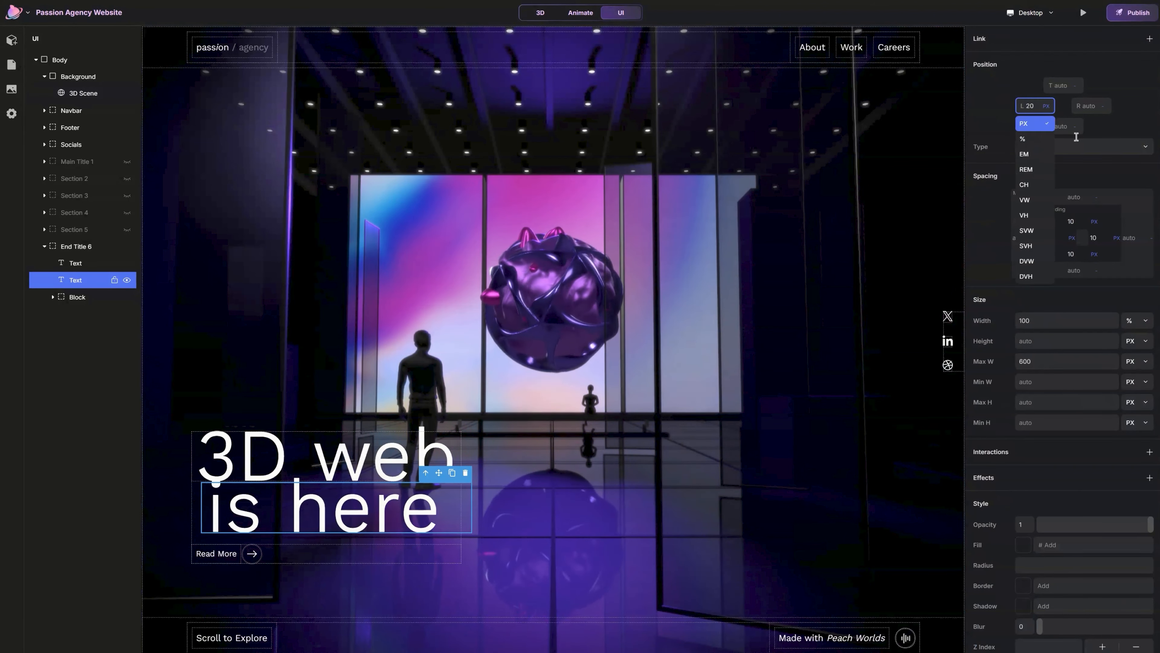
left_click(1046, 270)
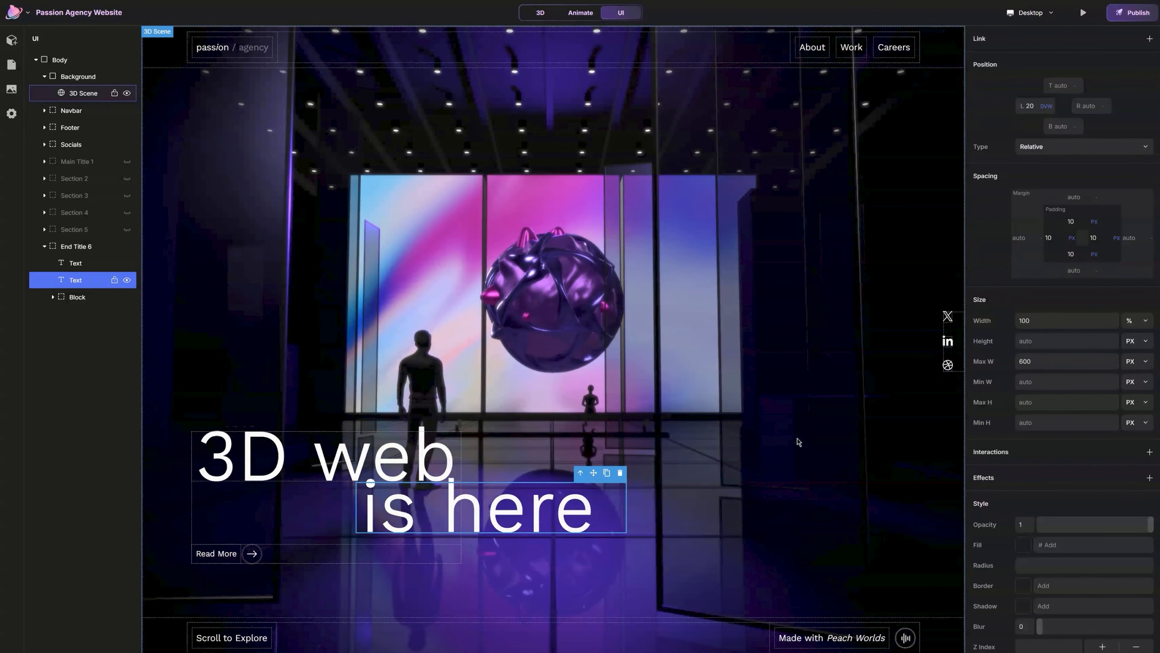
- Reword End Title 6's "Read More" link text as "Build your 3D site"
left_click(232, 554)
double_click(230, 554)
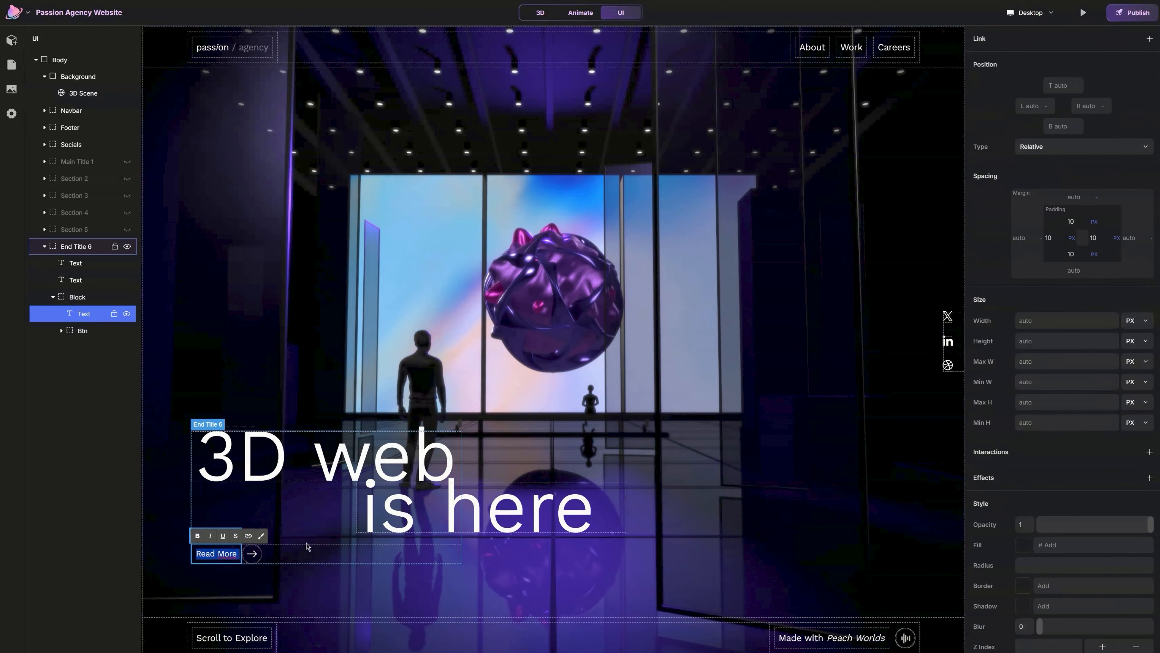
type("Build your 3D site")
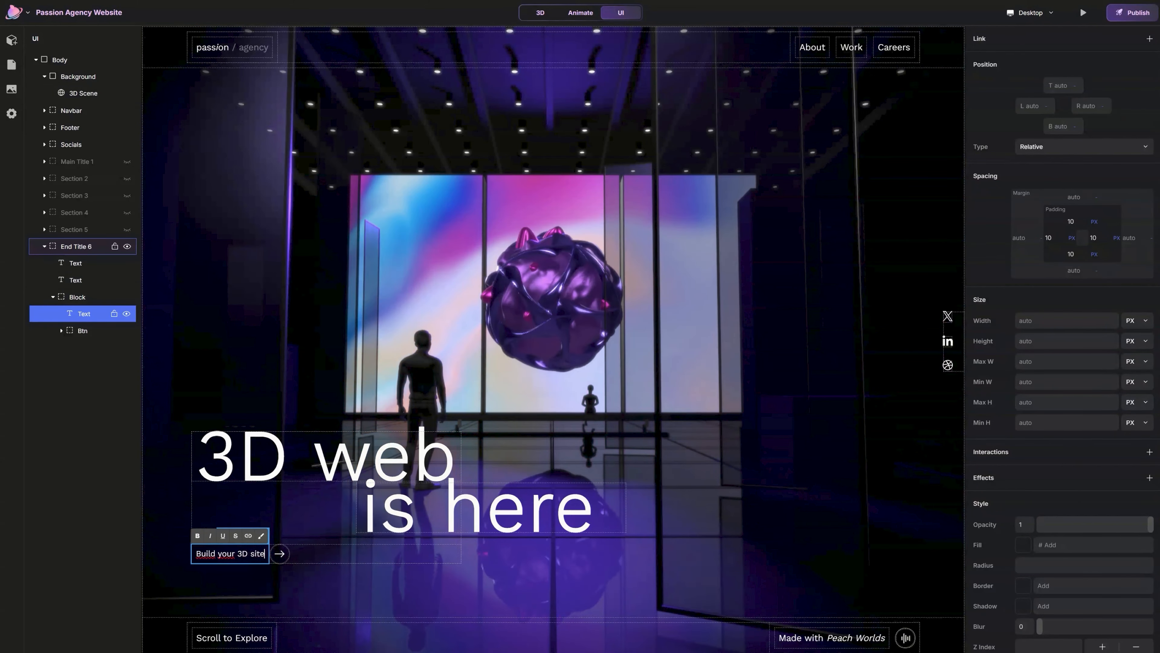
key("Escape")
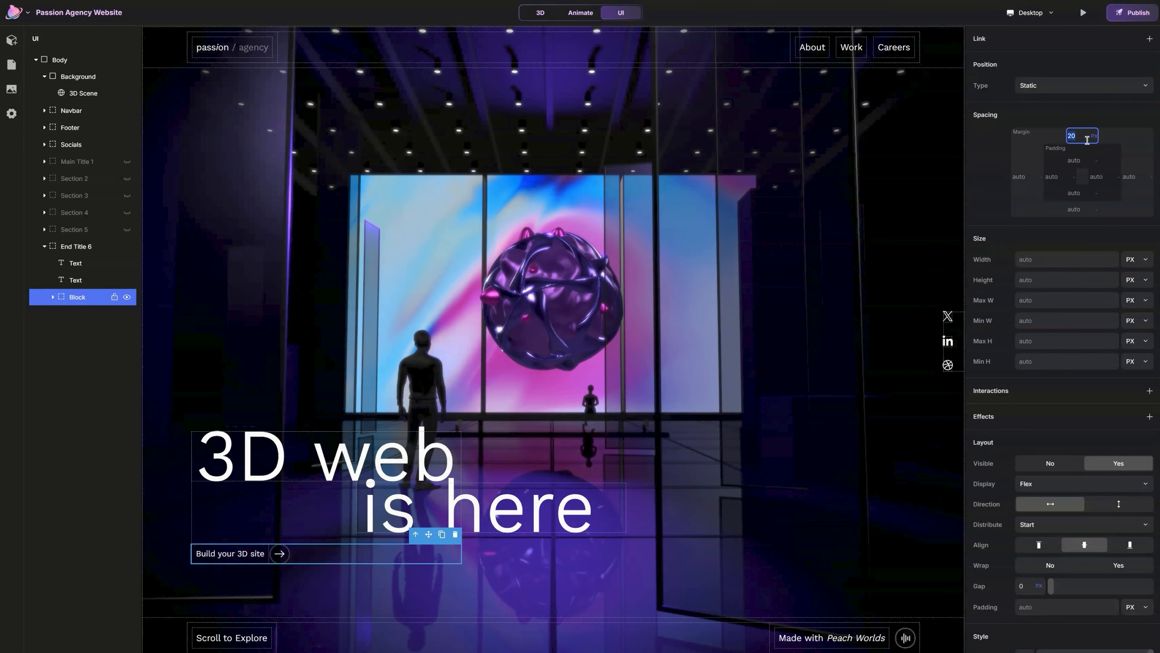
- Set the top margin of End Title 6's link block to -5 DVW
type("5")
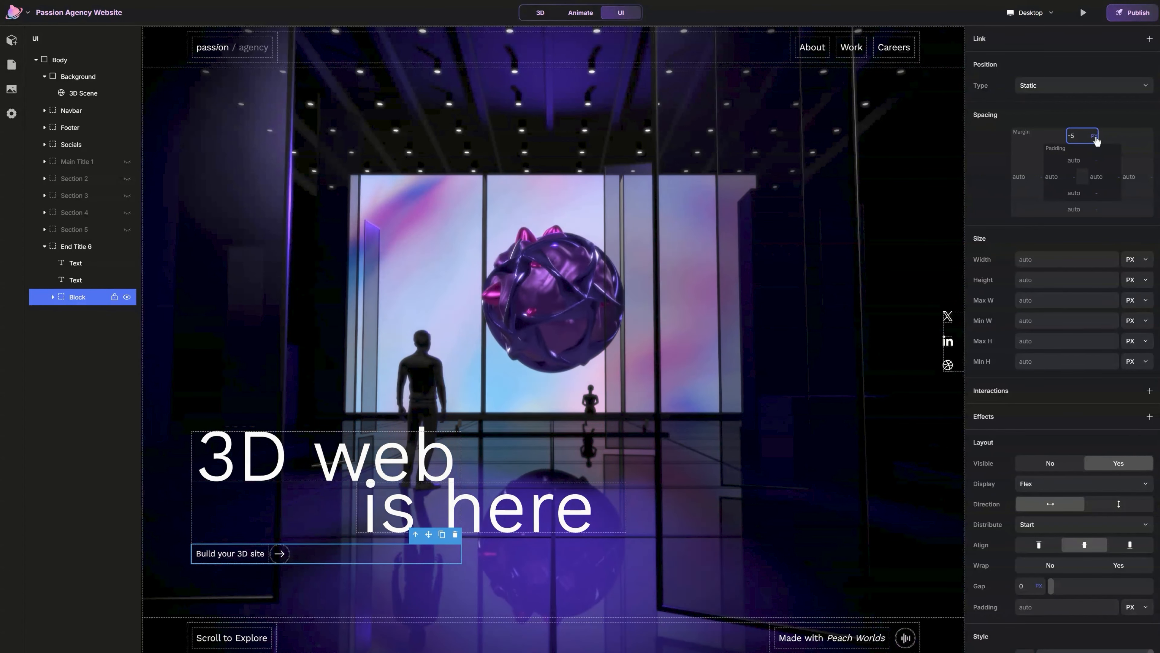
left_click(1094, 136)
left_click(1087, 297)
left_click(536, 526)
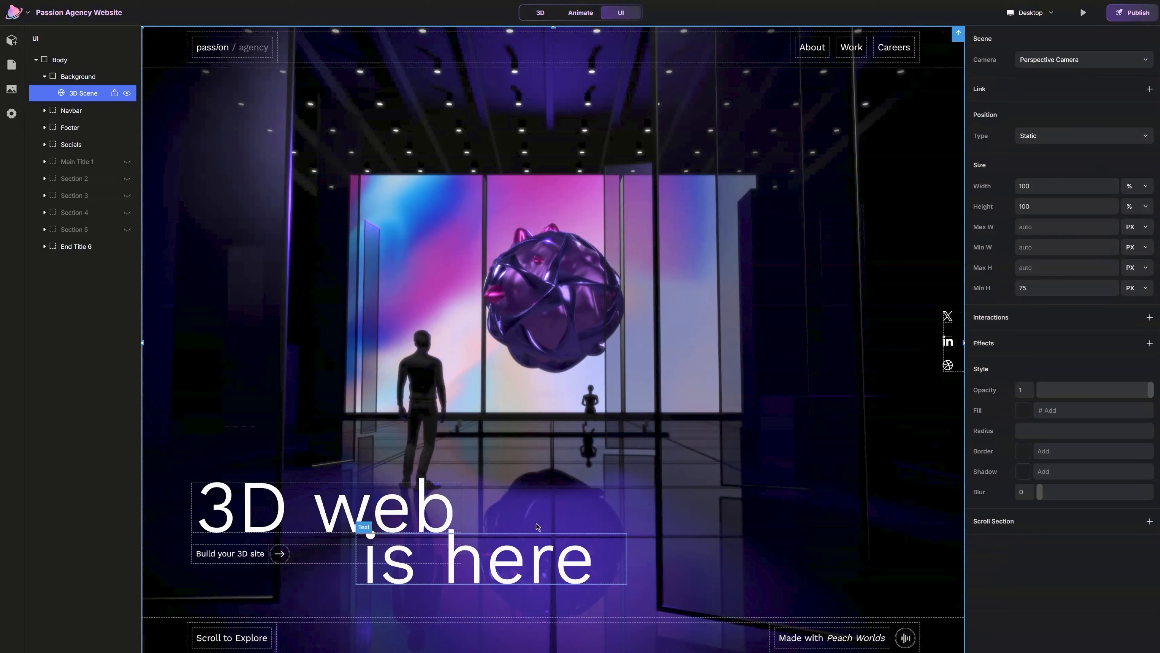
left_click(310, 542)
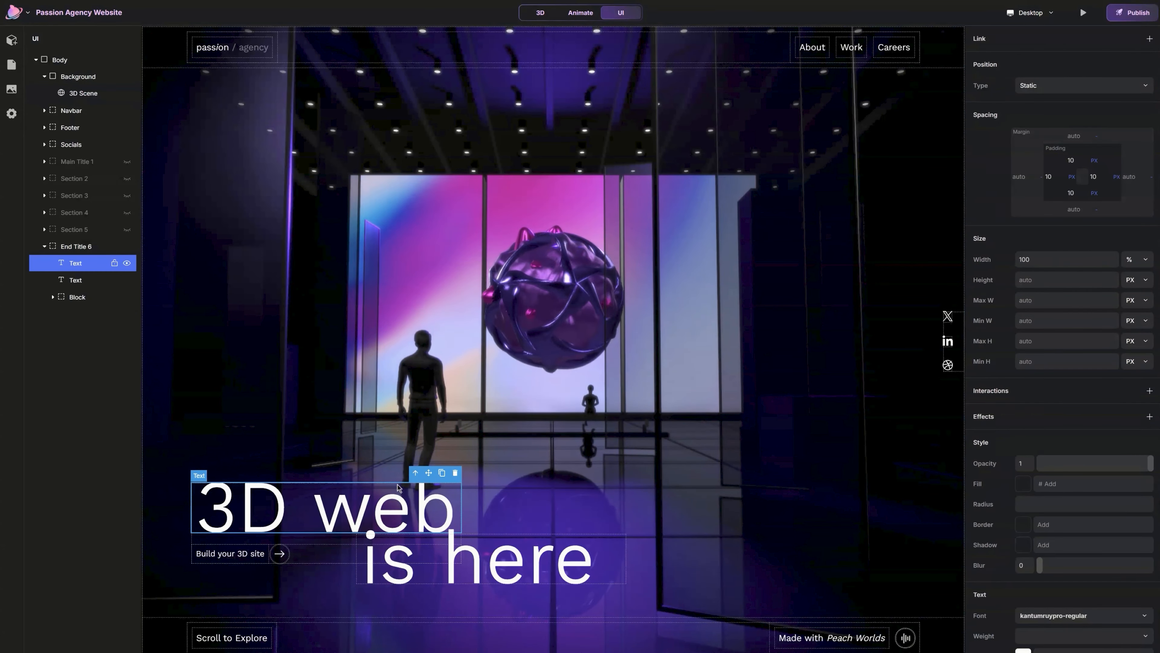
- Make Sections 2 to 5 and Main Title 1 visible again
left_click(127, 229)
left_click(127, 213)
left_click(127, 195)
left_click(127, 178)
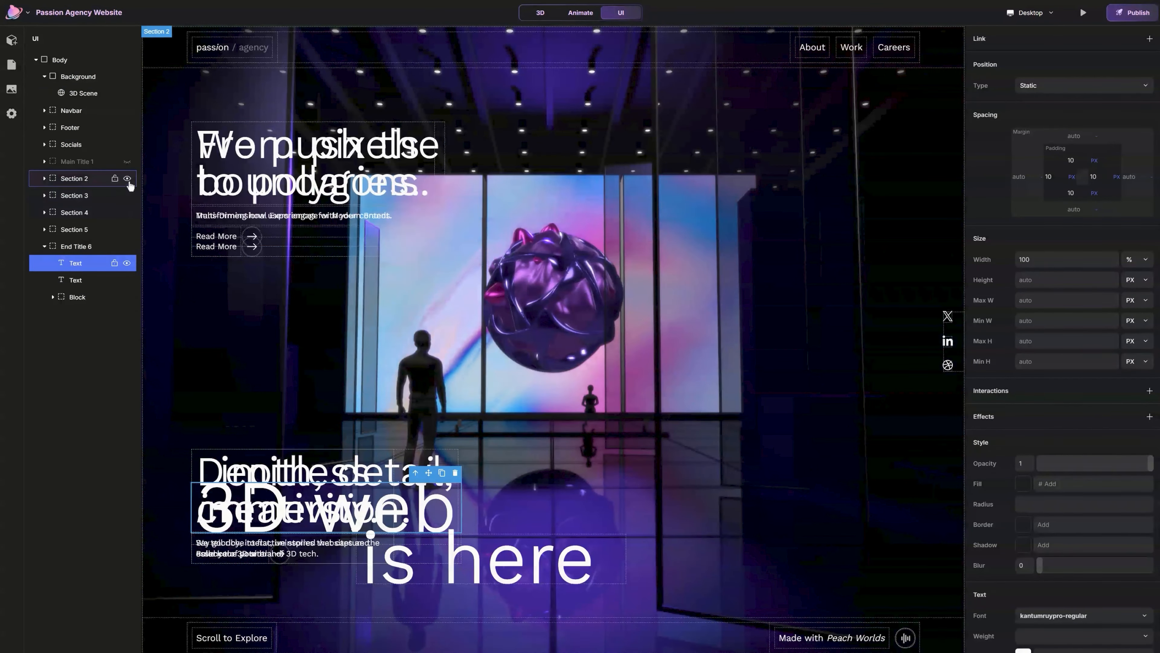
left_click(127, 161)
left_click(77, 161)
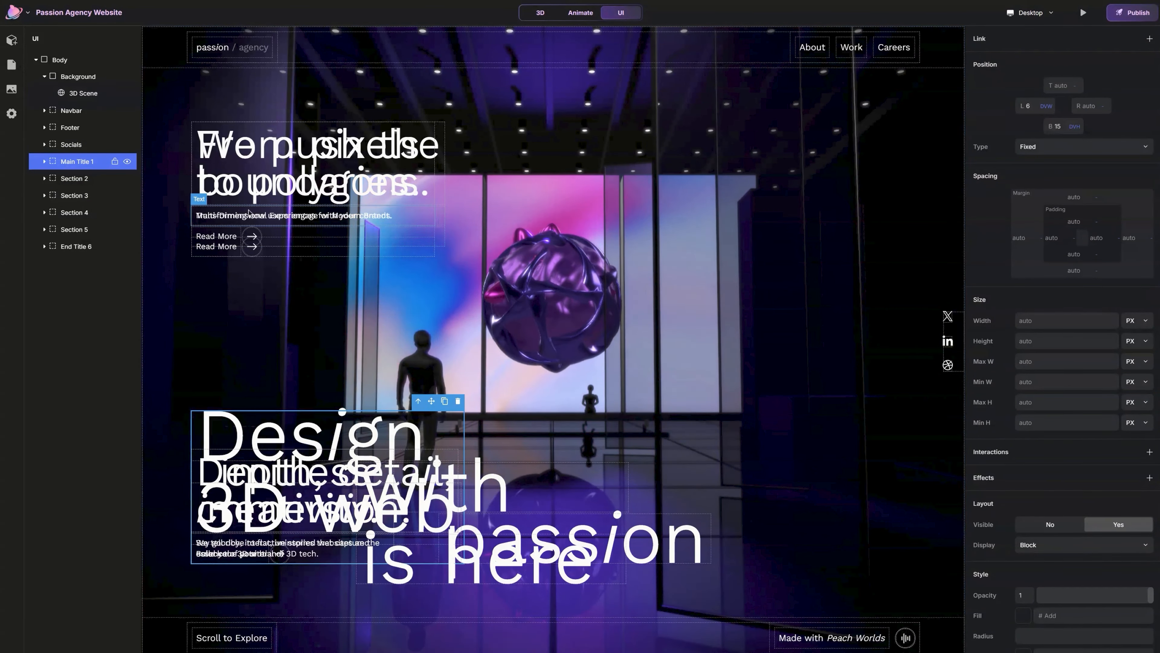
- Add a Block element named ANCHOR and place it directly below Background, above the Navbar
left_click(11, 41)
left_click(94, 108)
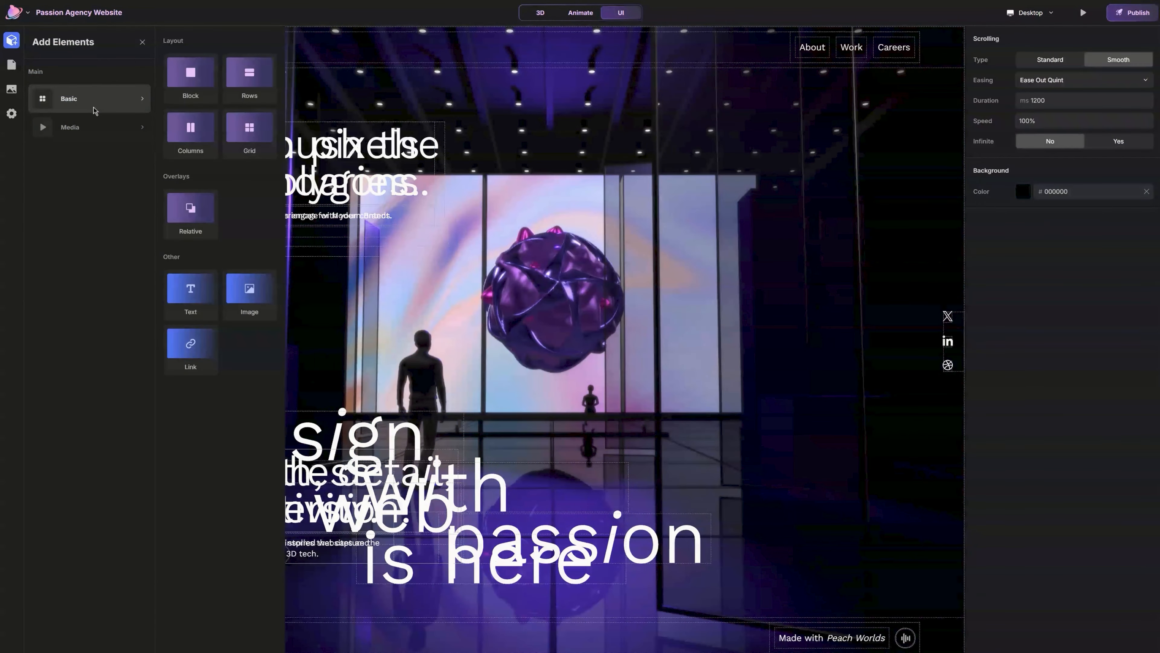
left_click(184, 86)
left_click(142, 43)
double_click(79, 267)
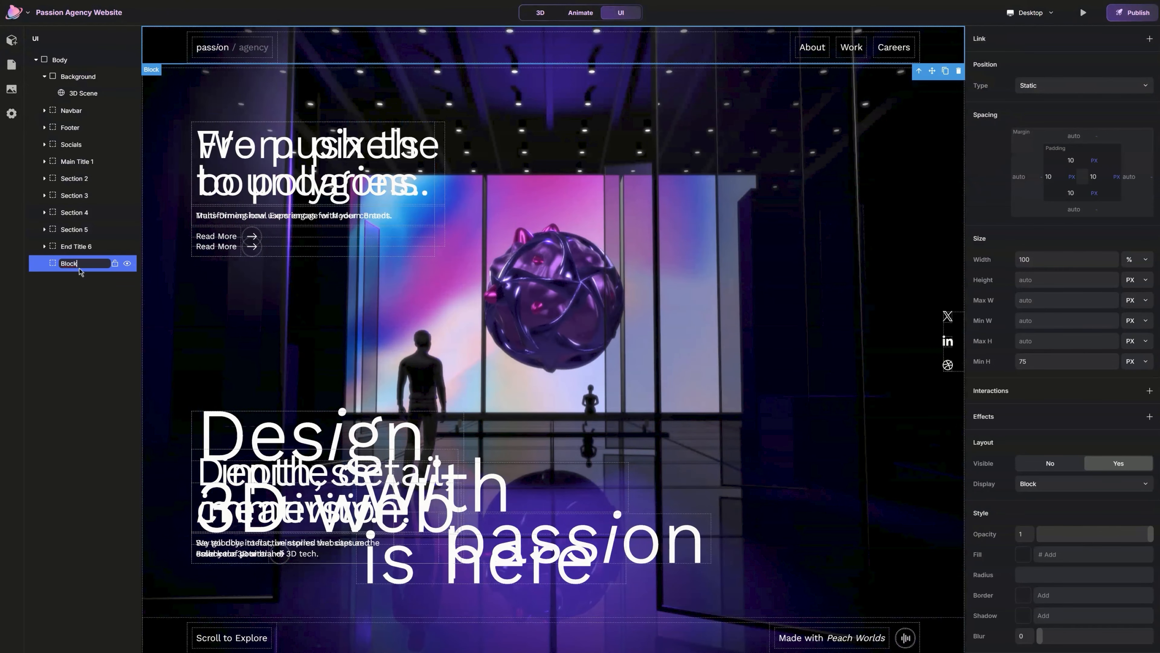
type("ANCHOR")
key("Return")
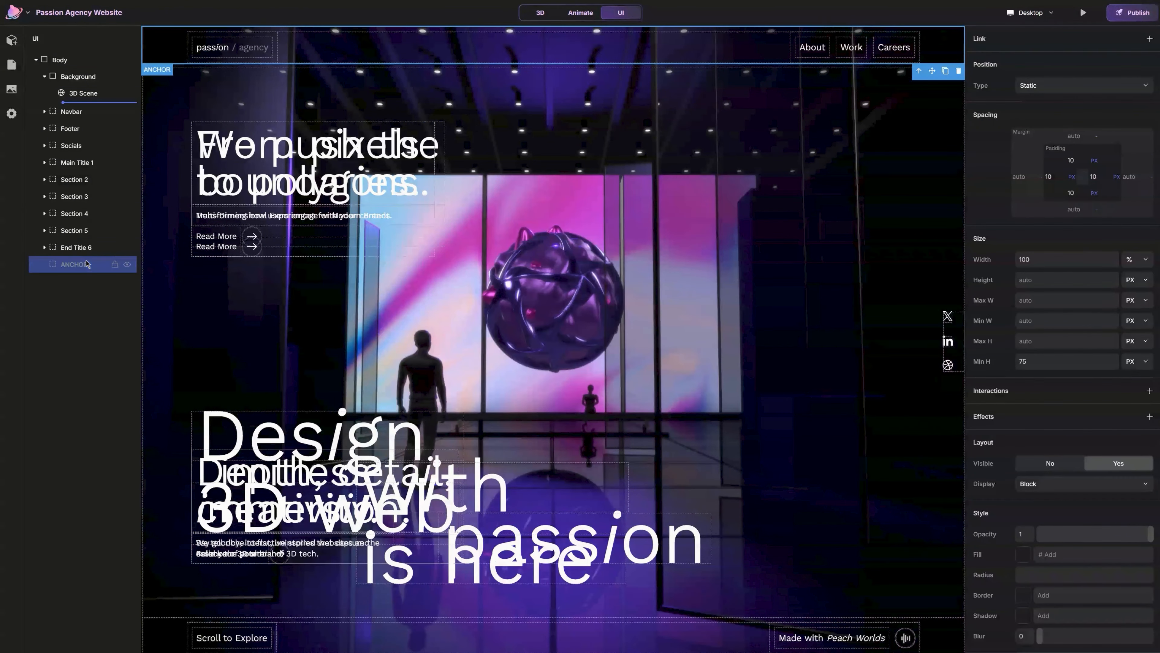
left_click_drag(86, 264, 86, 114)
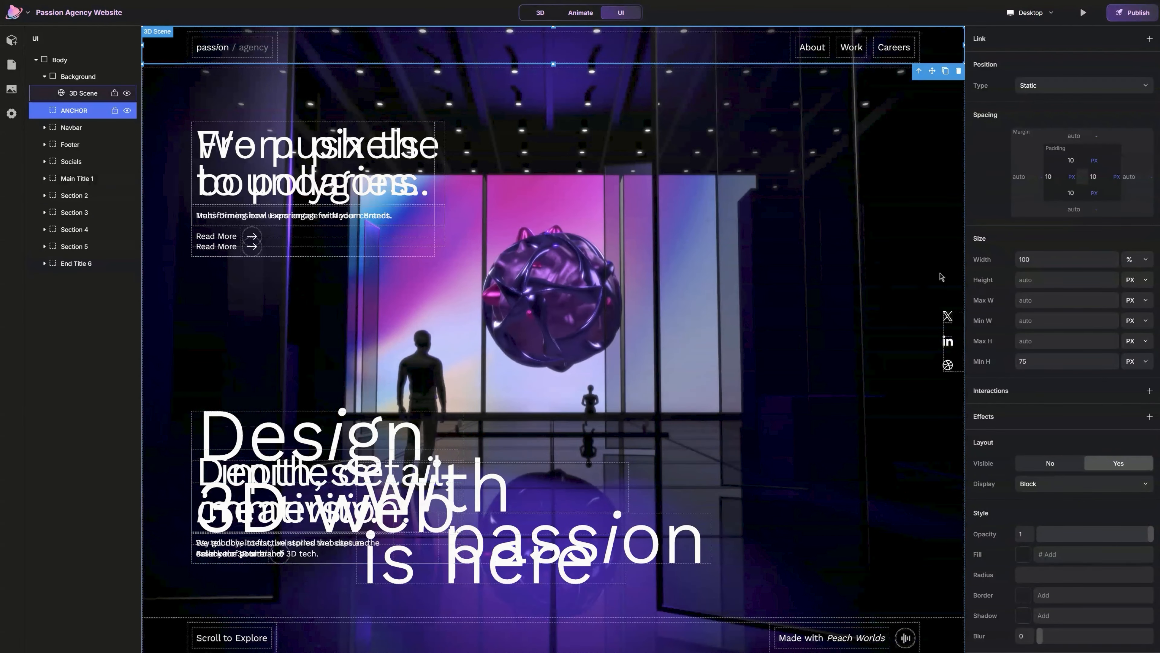
- Set the ANCHOR block's height to 600 DVH
left_click(1029, 280)
type("600")
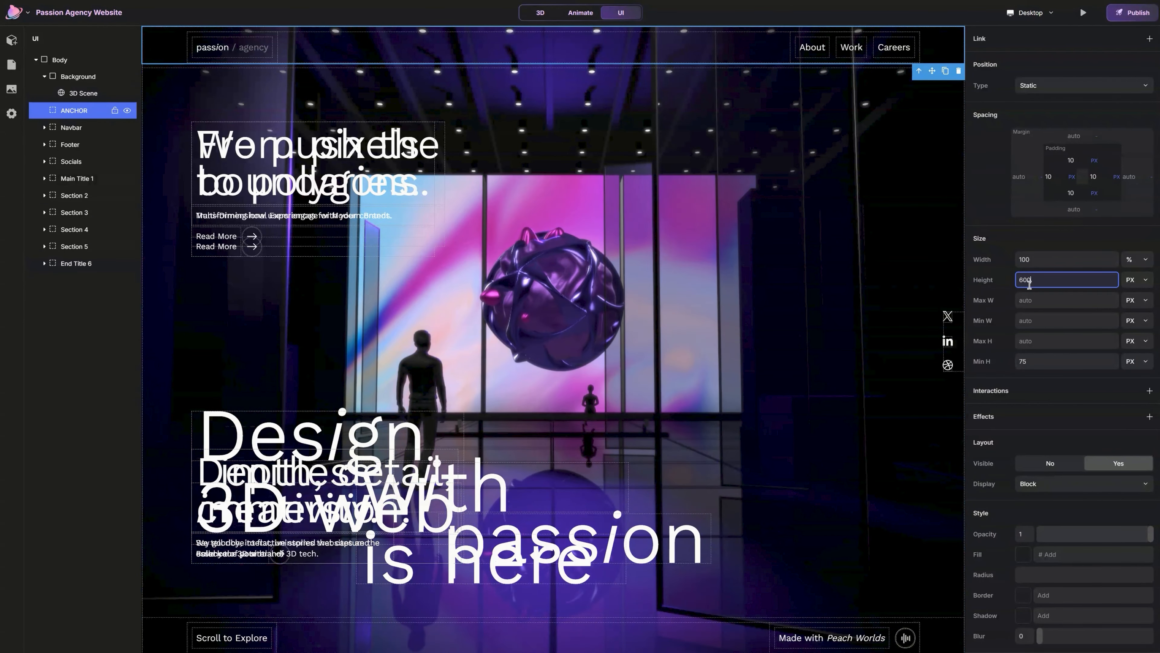
left_click(1145, 281)
left_click(1119, 399)
- Clear the ANCHOR block's width and minimum height
left_click(1073, 264)
double_click(1073, 264)
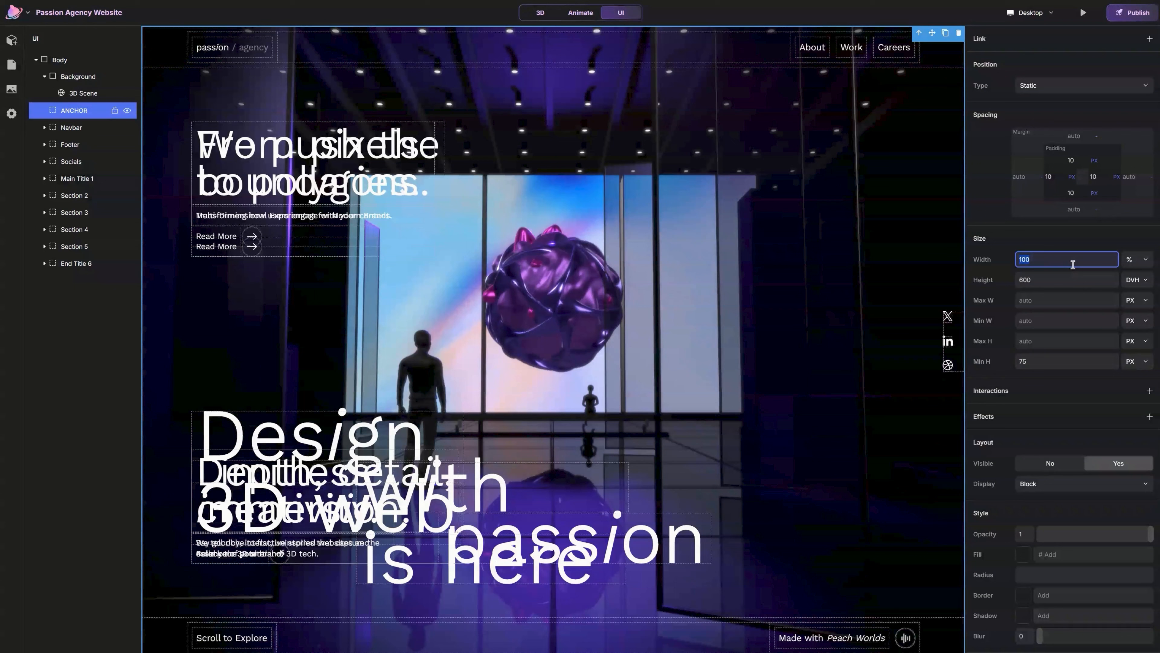
key("Return")
double_click(1032, 363)
key("BackSpace")
key("Return")
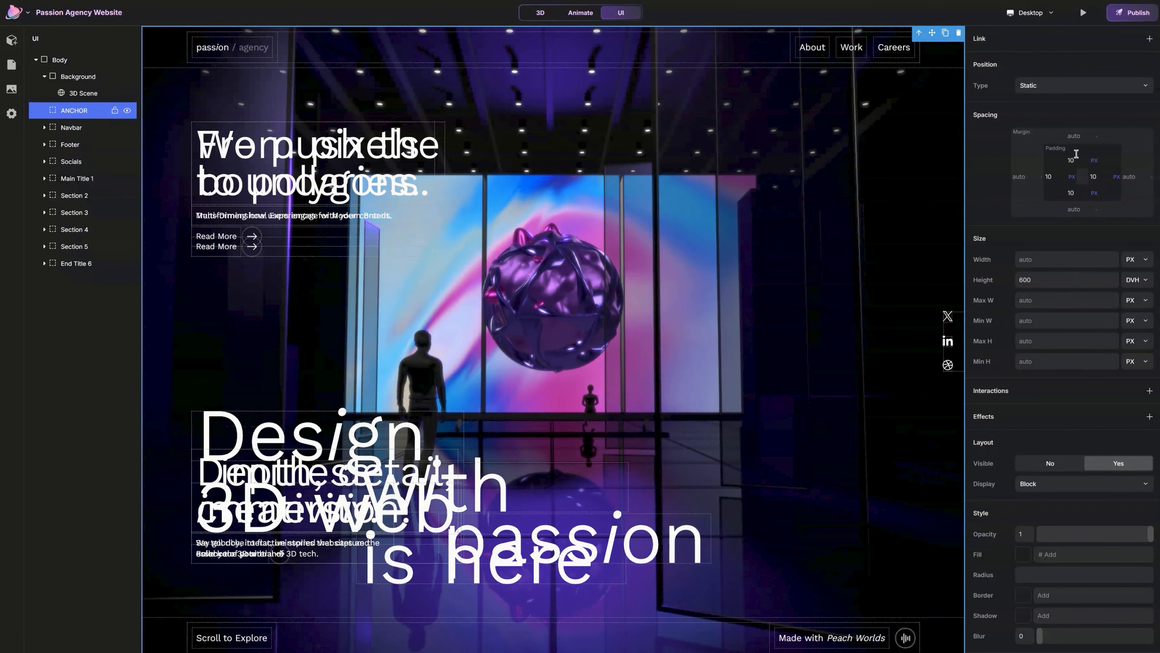
- Clear the ANCHOR block's padding on all four sides
key("BackSpace")
double_click(1099, 177)
key("BackSpace")
double_click(1076, 193)
key("BackSpace")
double_click(1058, 177)
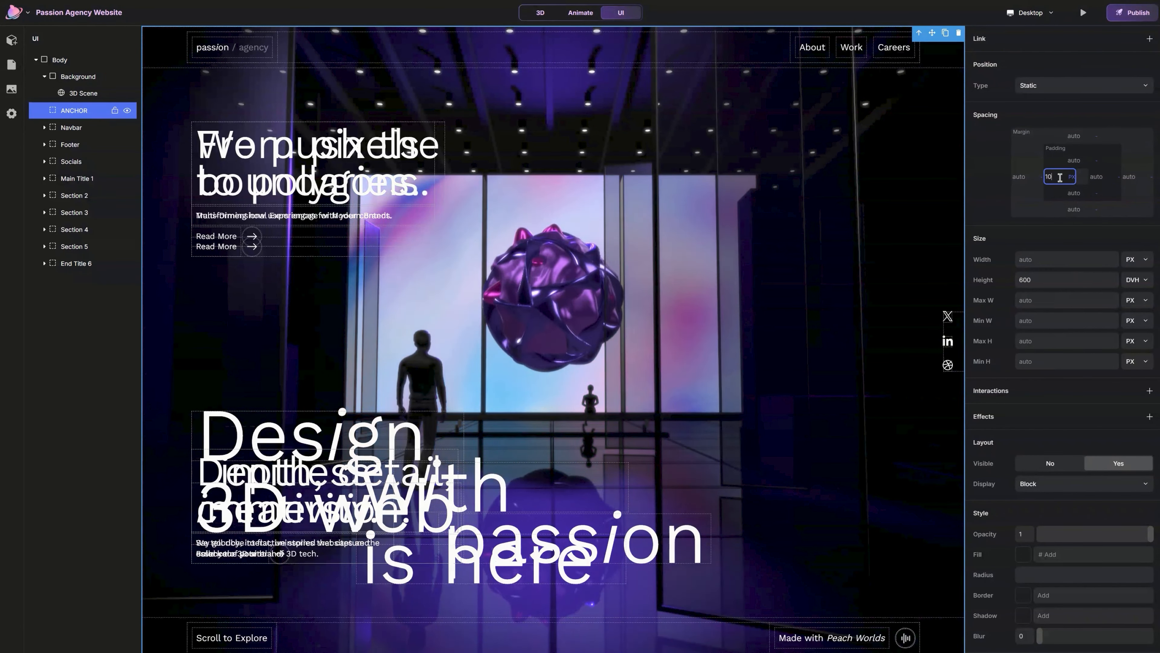
key("BackSpace")
key("Return")
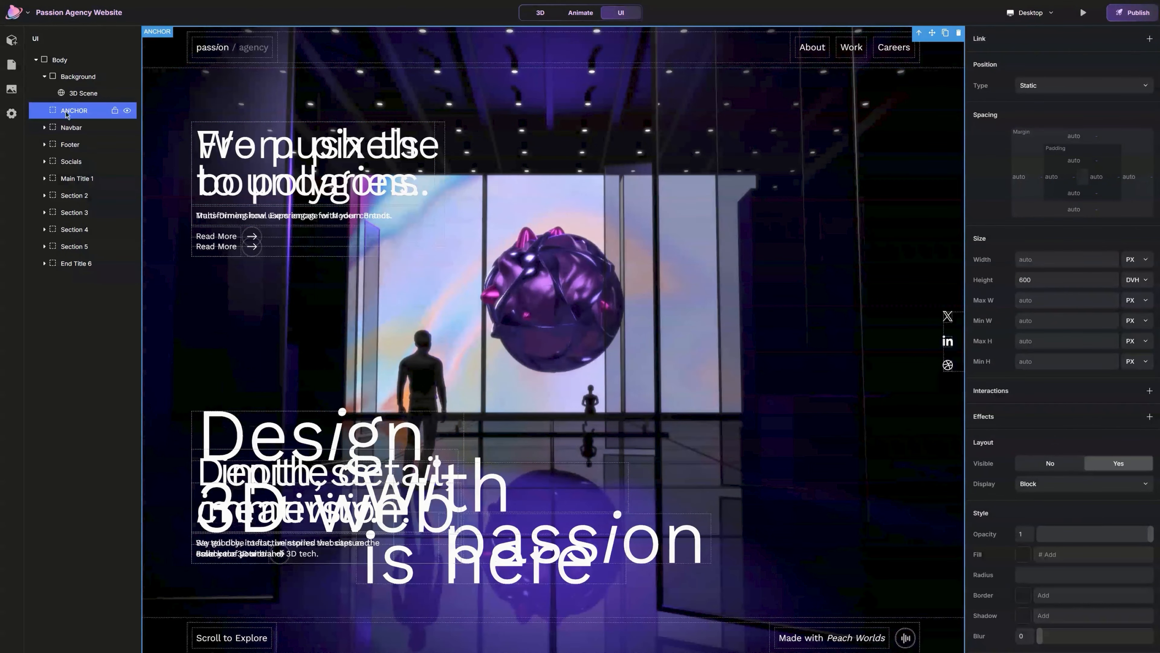
- Add a block named 1 inside ANCHOR and clear its width and minimum height
left_click(12, 40)
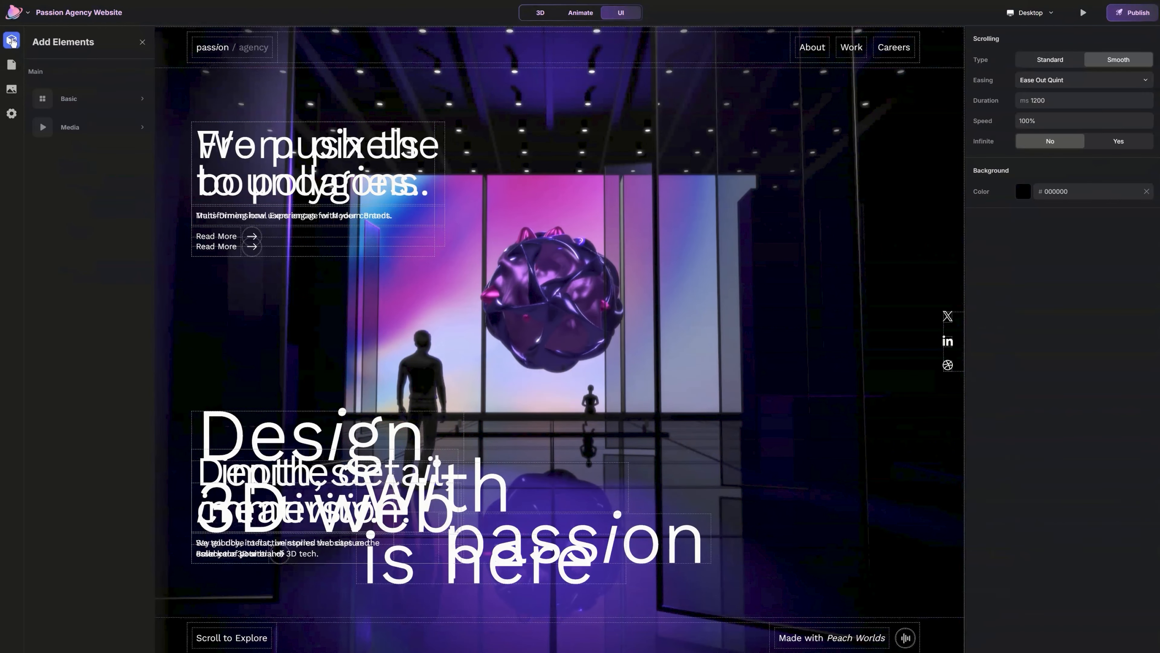
left_click(89, 98)
left_click(189, 78)
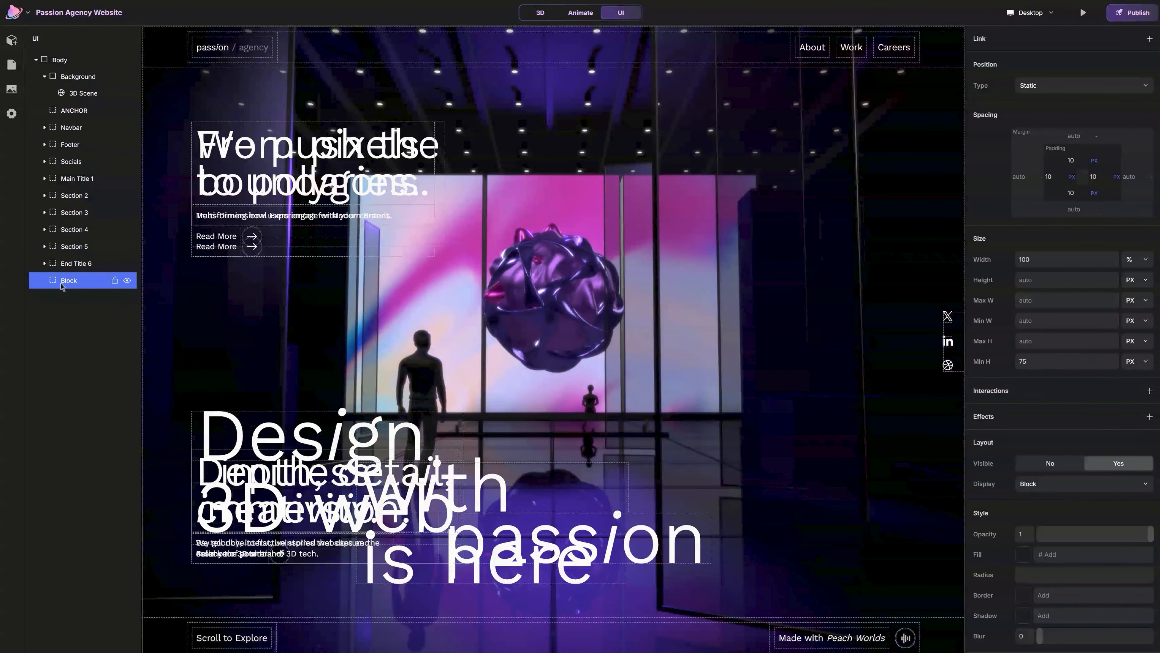
left_click_drag(64, 281, 76, 114)
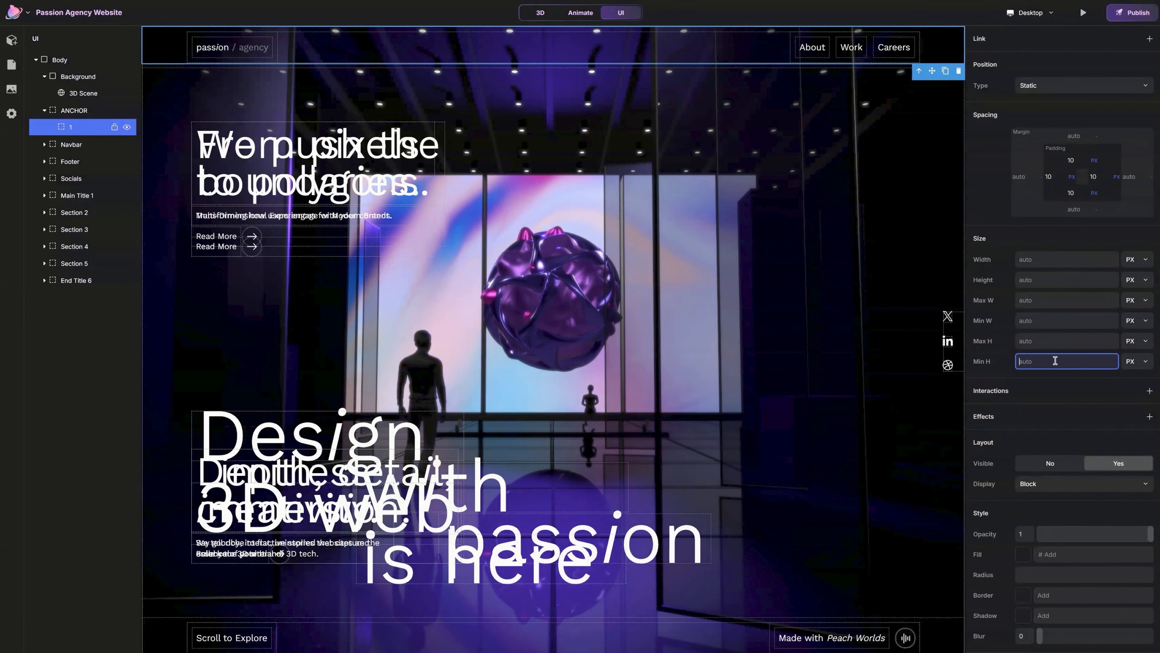
key("Return")
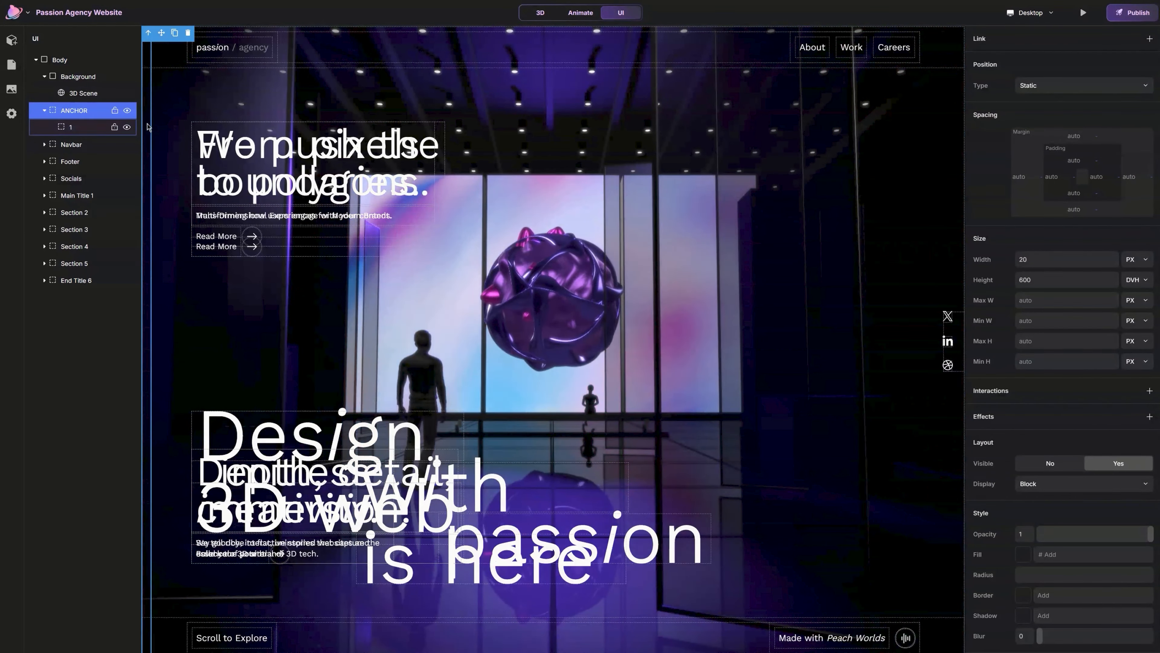
- Give block 1 inside ANCHOR a light blue fill, 75A5EC
left_click(148, 126)
scroll(1077, 533, "down", 1)
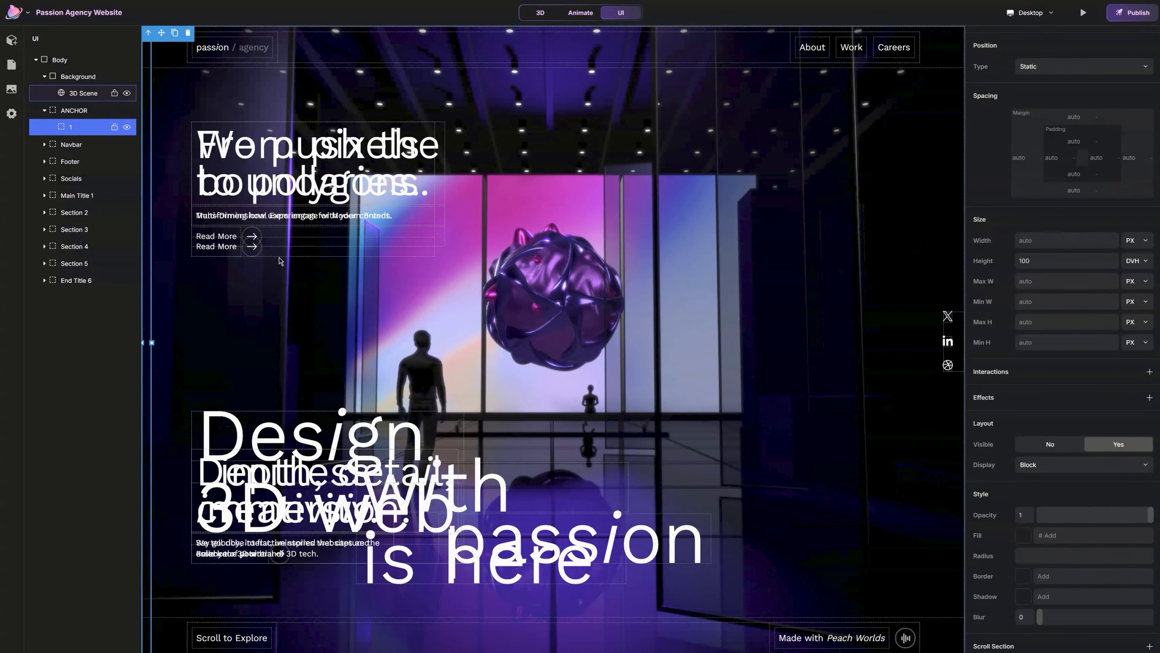
left_click(77, 196)
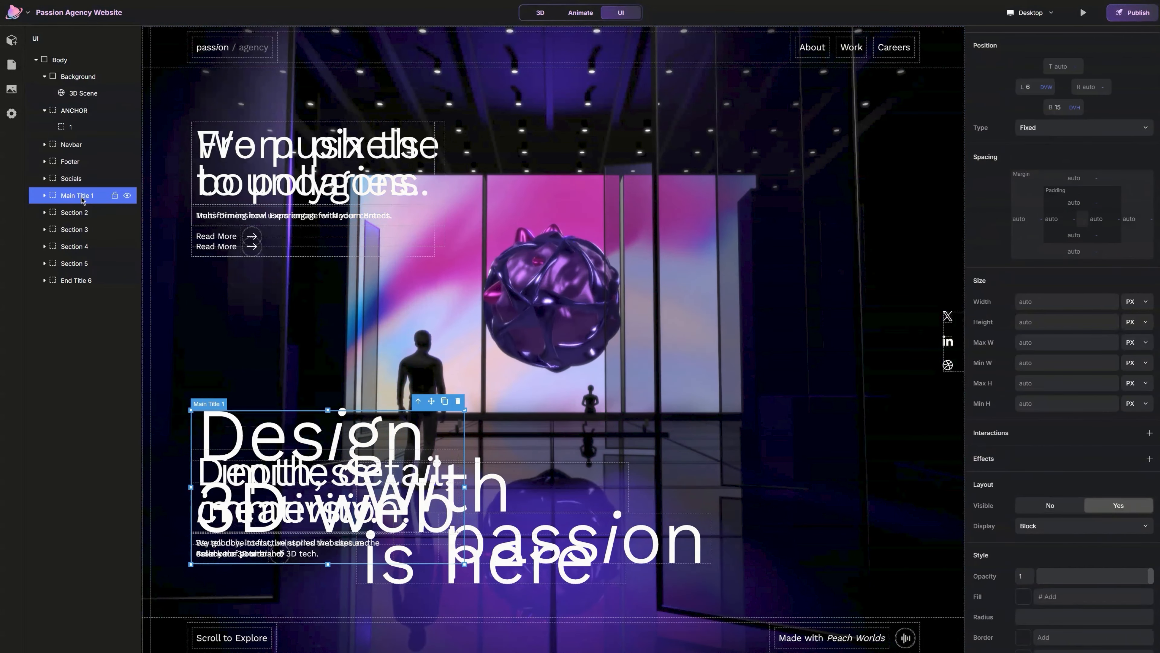
left_click(80, 130)
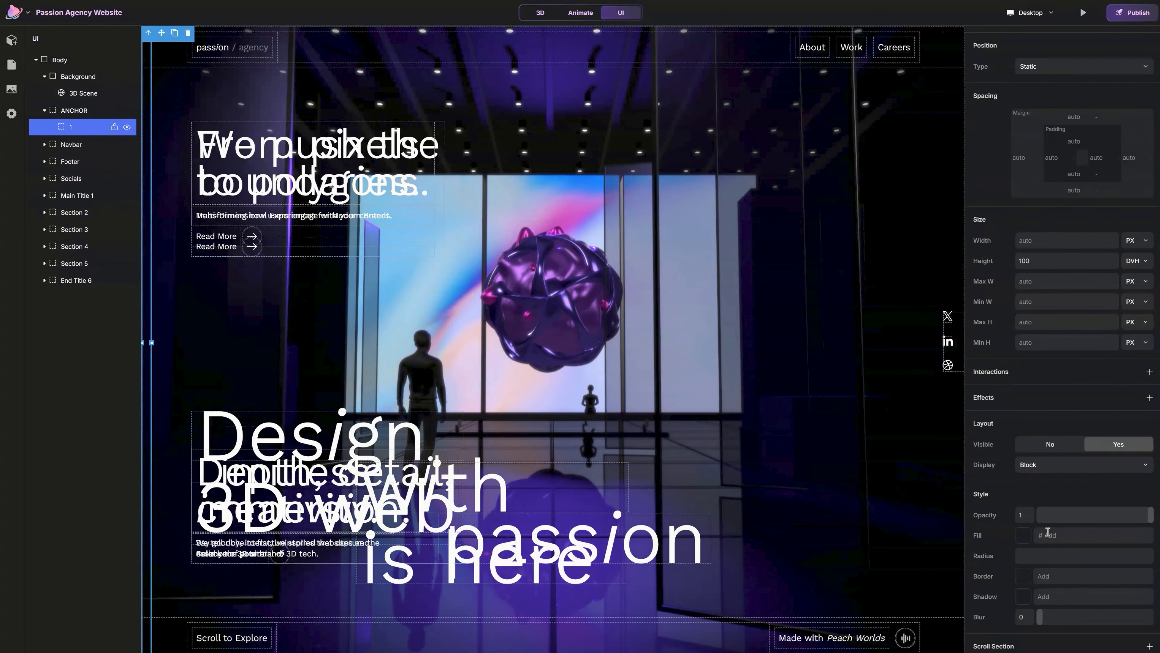
left_click(1024, 535)
left_click(949, 448)
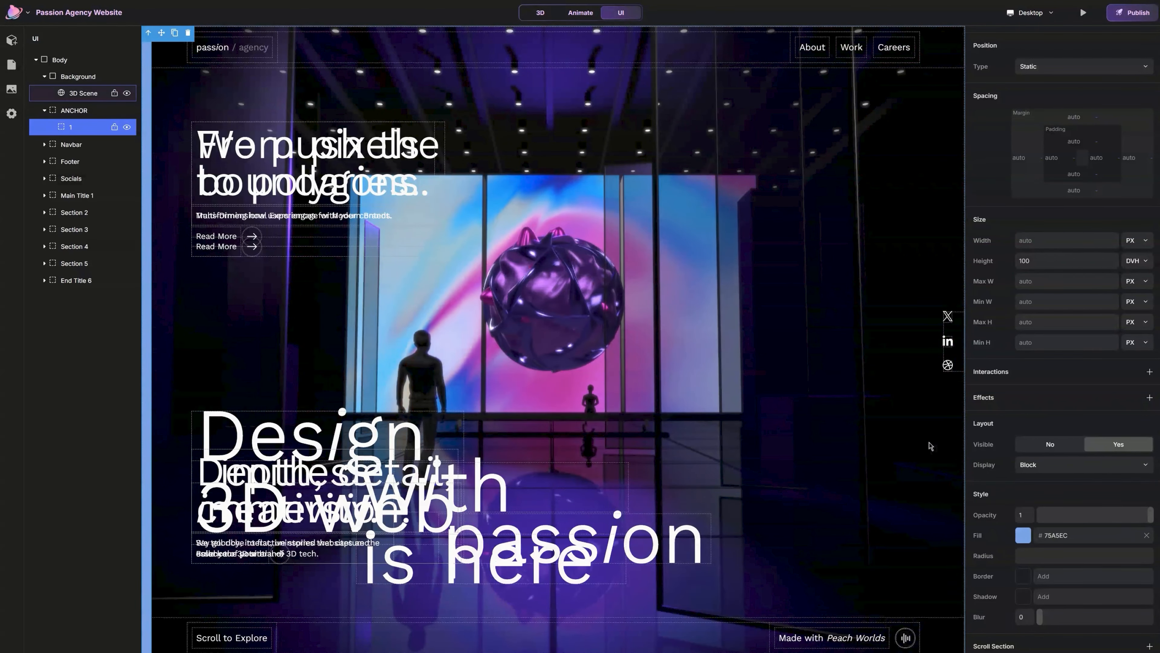
- Position block 1 absolutely with a top offset of 0% and set its width to 20 px
scroll(1079, 139, "up", 1)
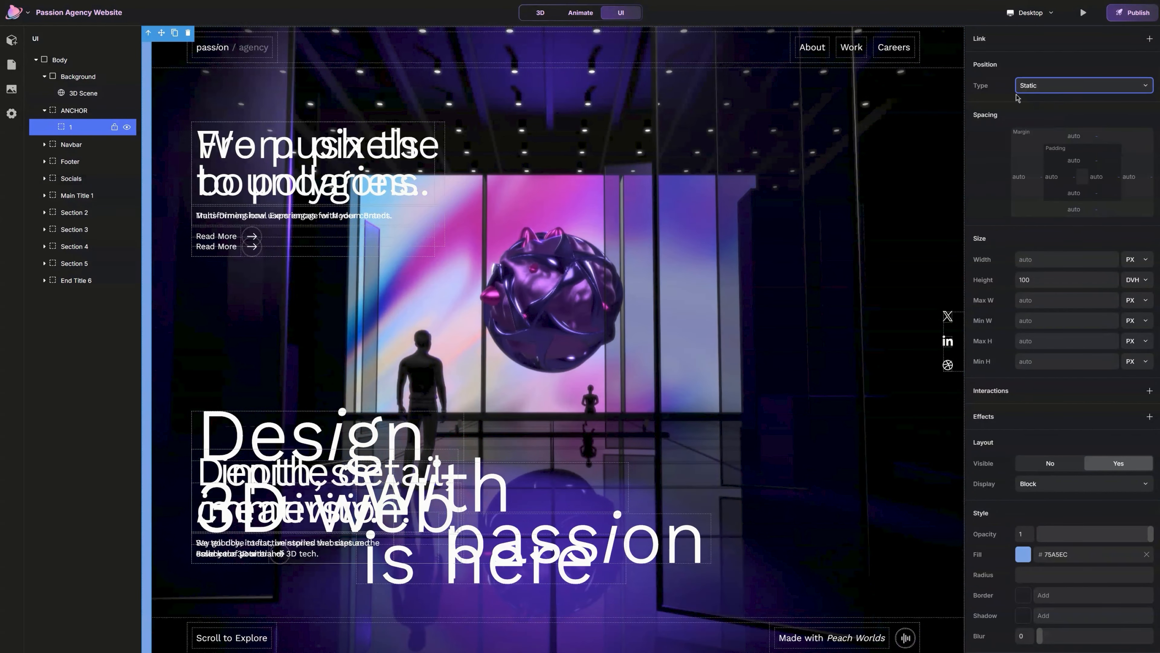
left_click(1059, 99)
left_click(1063, 88)
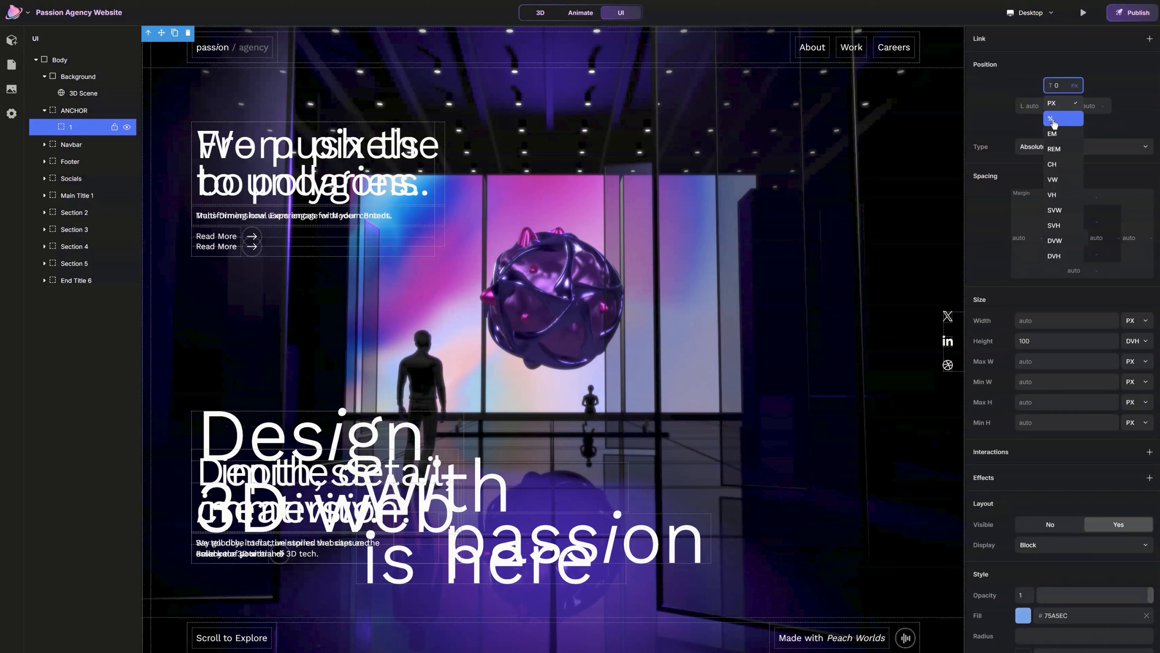
left_click(87, 111)
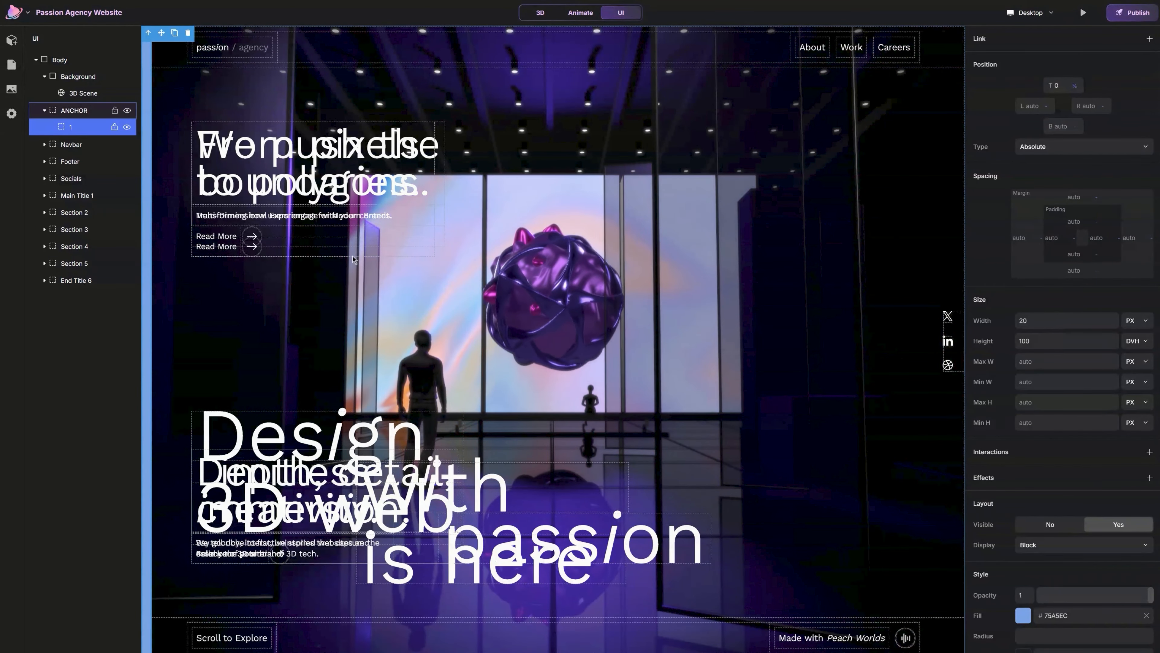
- Add a scroll section named 1 to block 1 inside ANCHOR
scroll(1109, 454, "down", 2)
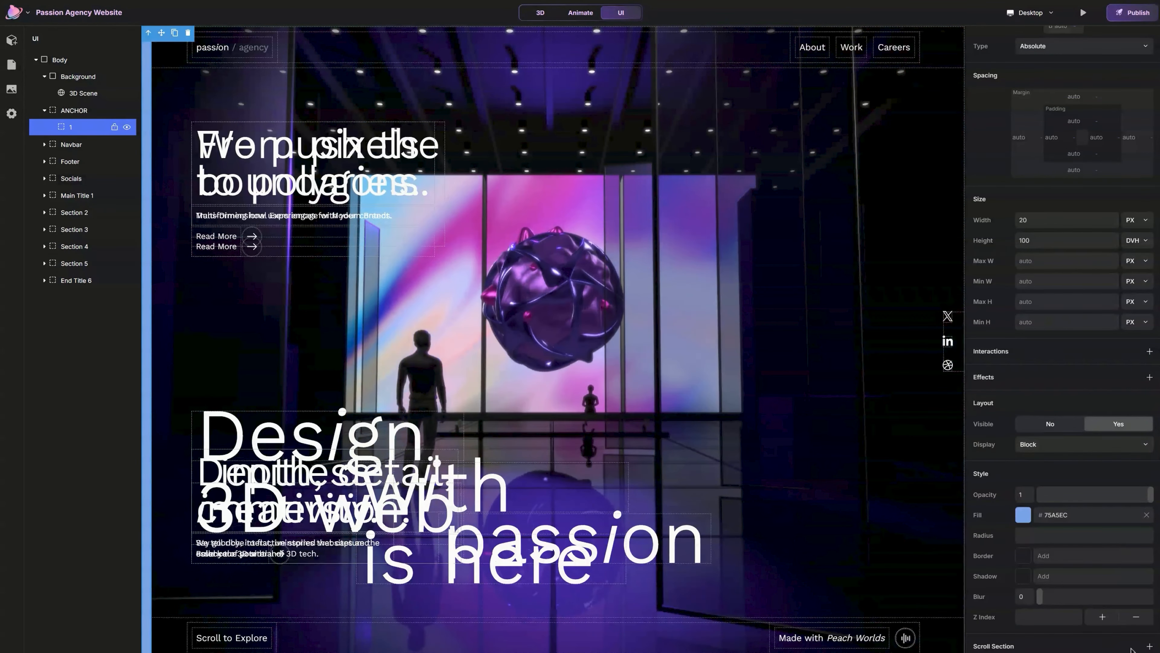
left_click(1150, 646)
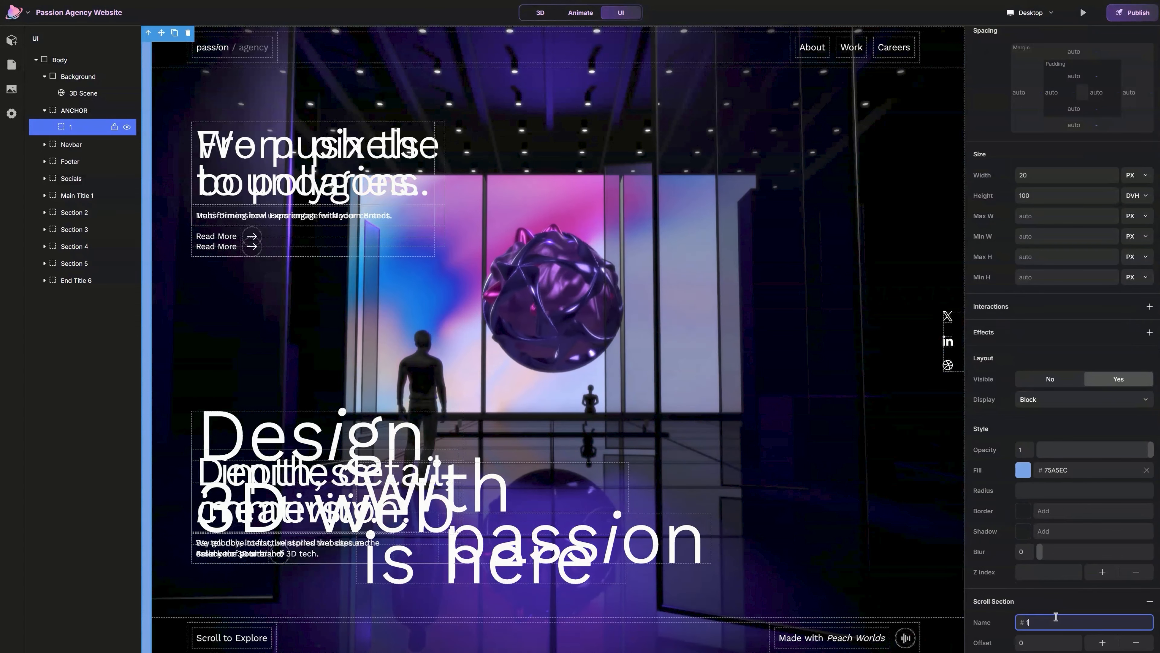
scroll(1063, 332, "up", 3)
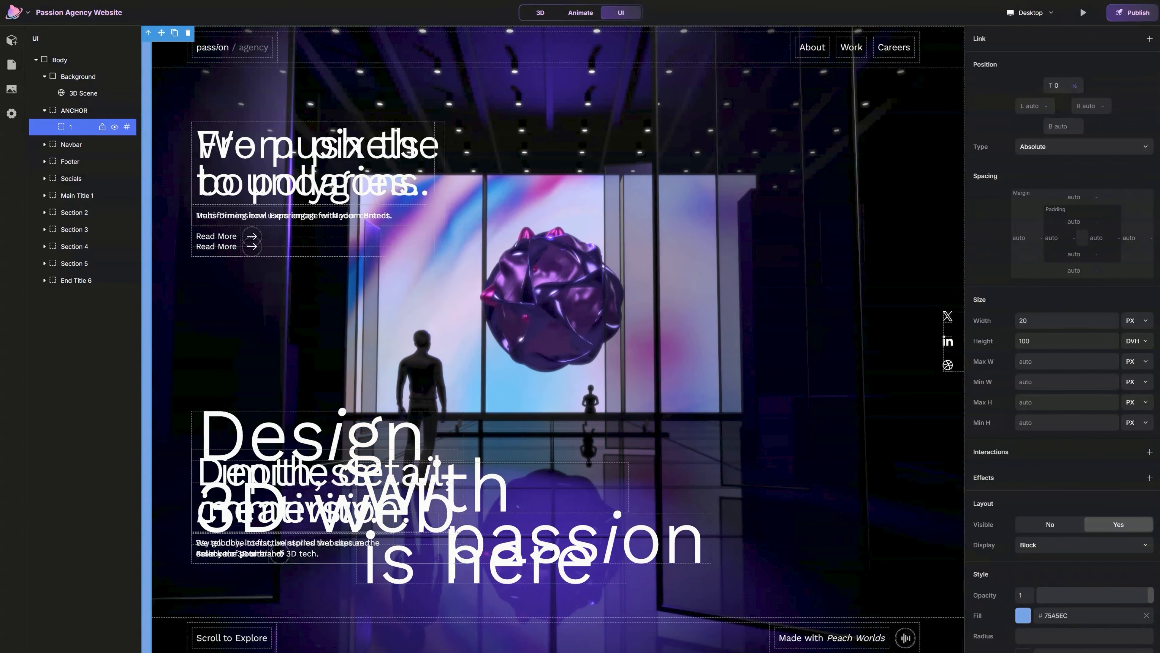
- Duplicate block 1 as block 2, name its scroll section 2, and set its top offset to 18%
key("ctrl+d")
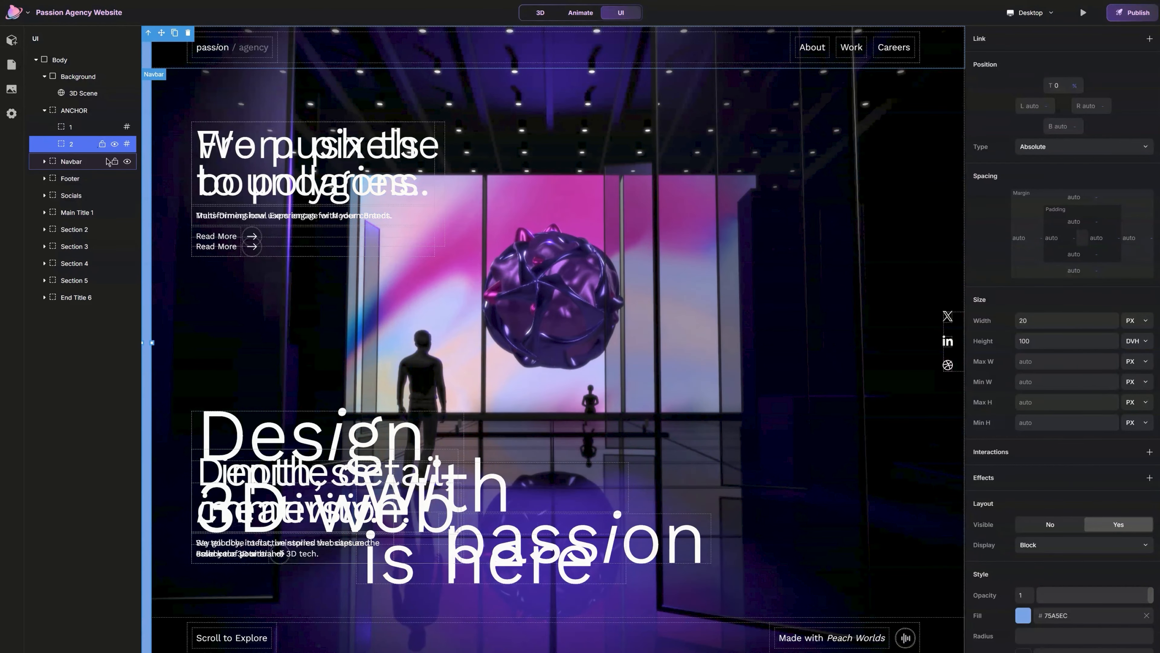
scroll(1097, 508, "down", 3)
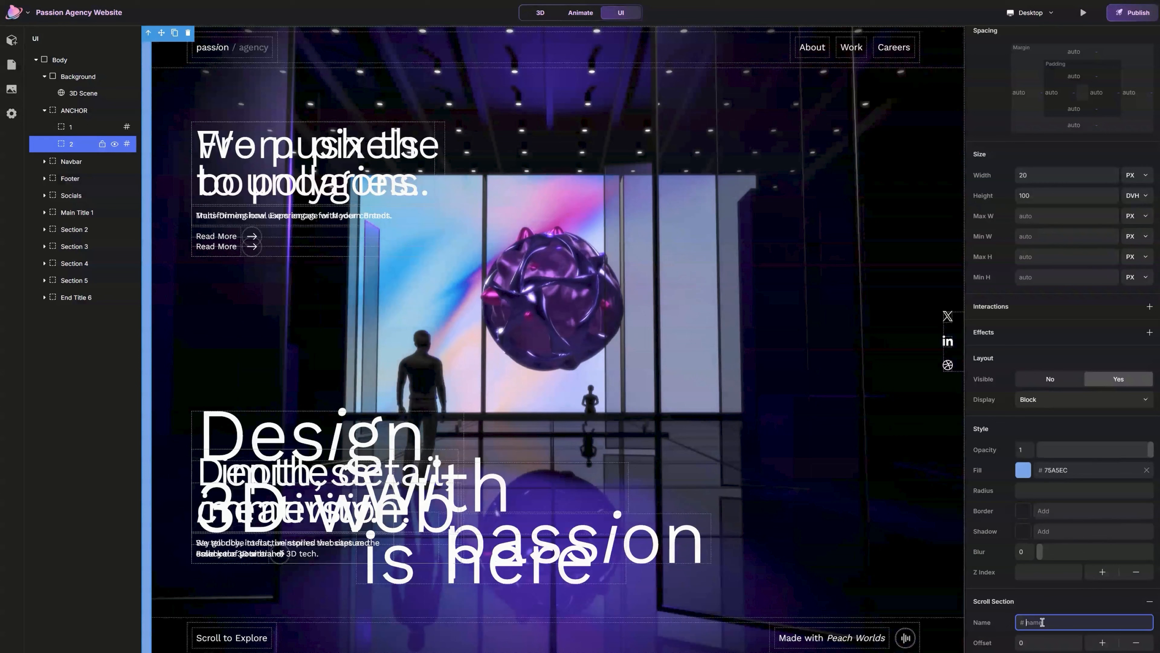
scroll(1079, 397, "up", 3)
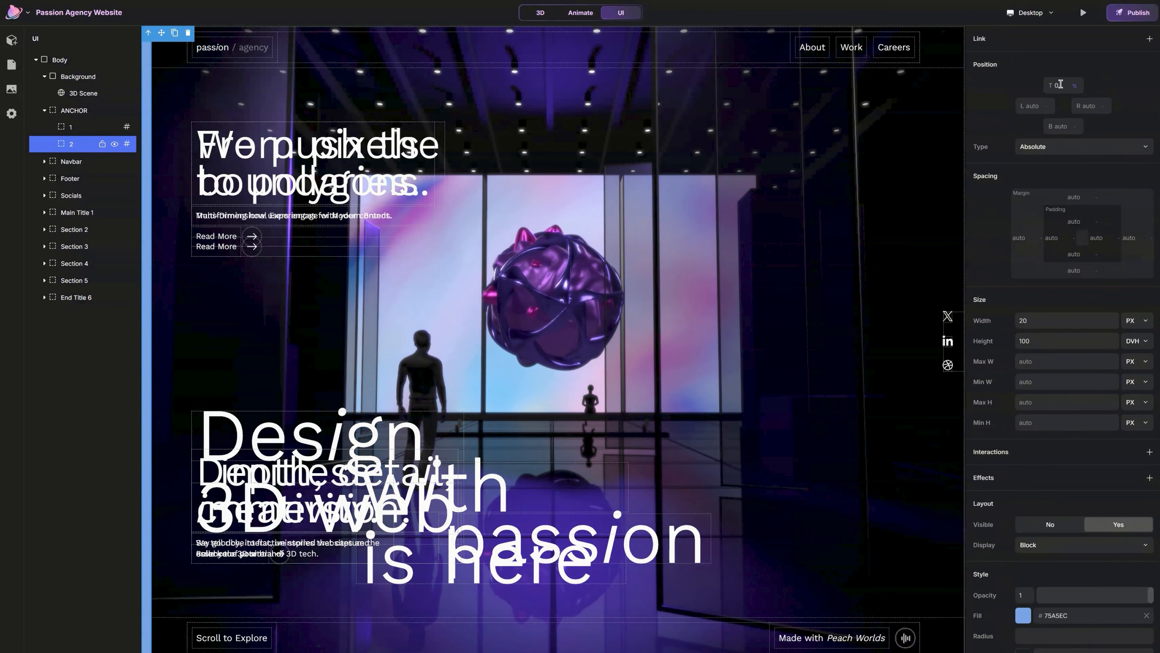
key("BackSpace")
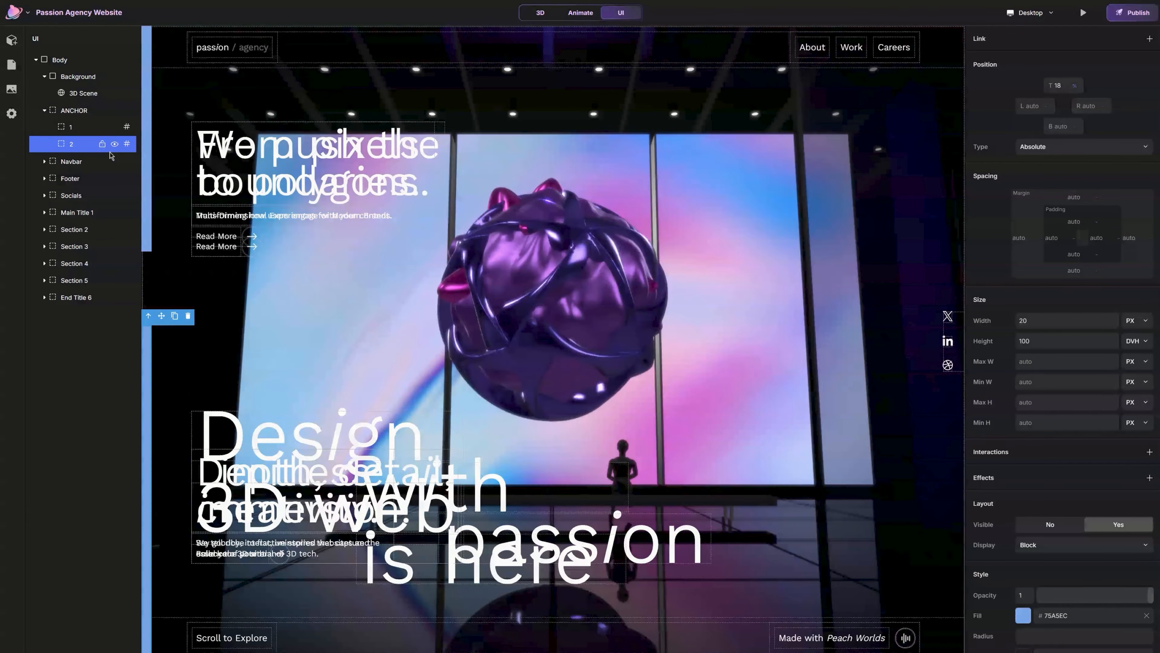
- Duplicate block 2 as block 3, name its scroll section 3, and set its top offset to 38%
key("ctrl+d")
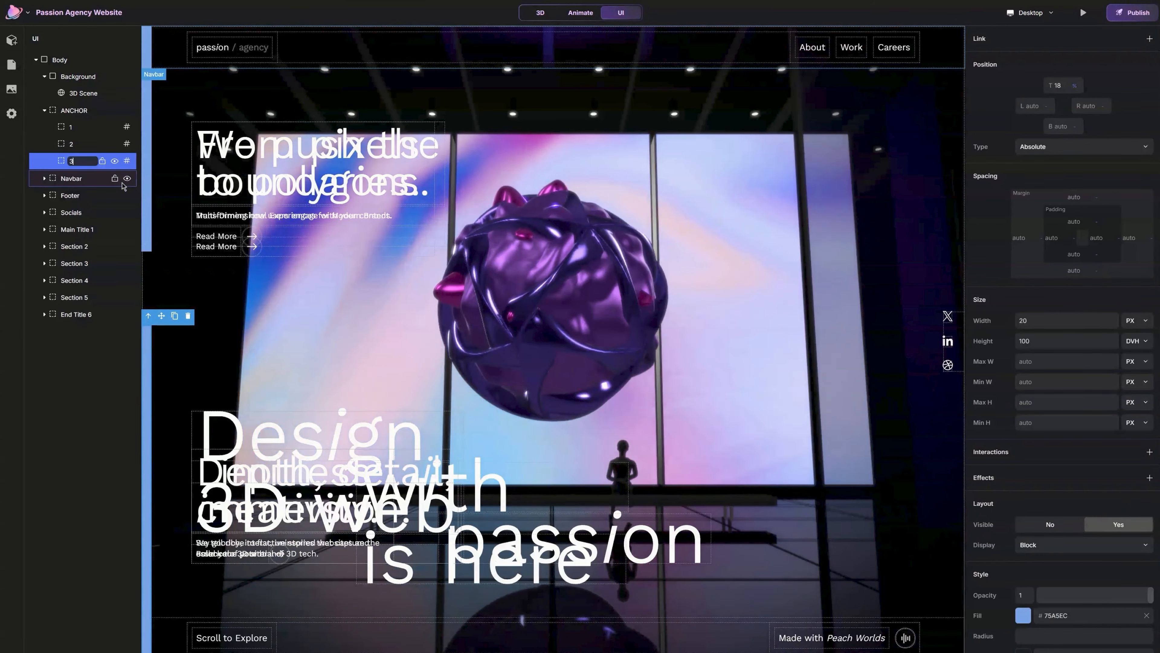
scroll(1140, 561, "down", 3)
left_click(1050, 622)
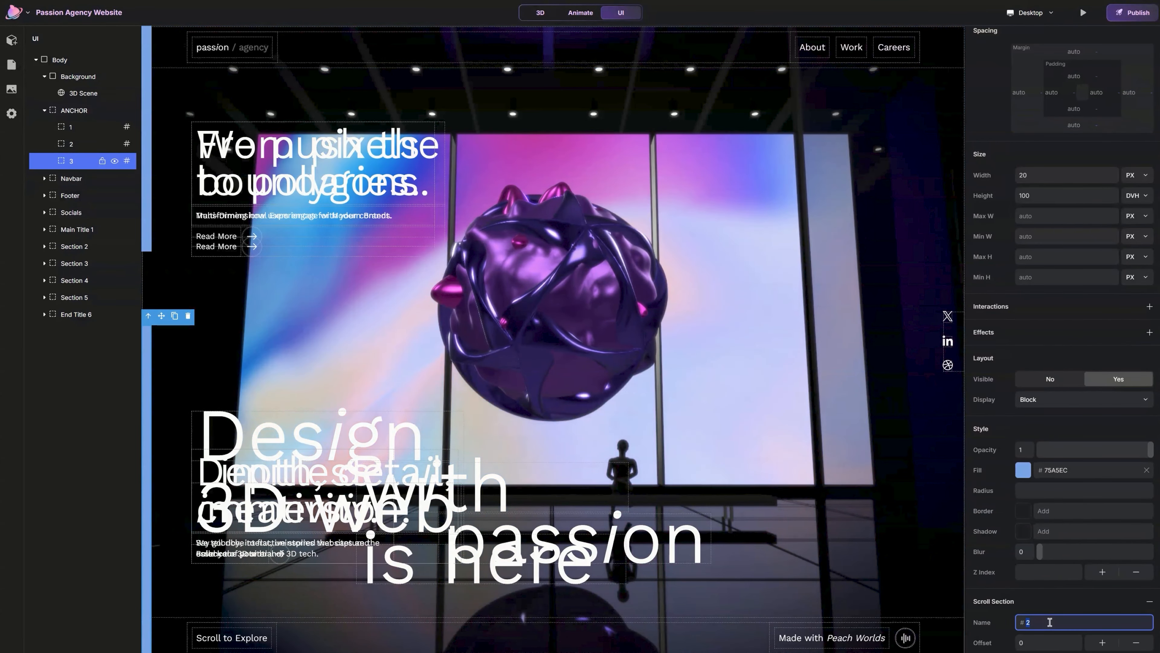
key("BackSpace")
type("3")
scroll(1070, 482, "up", 3)
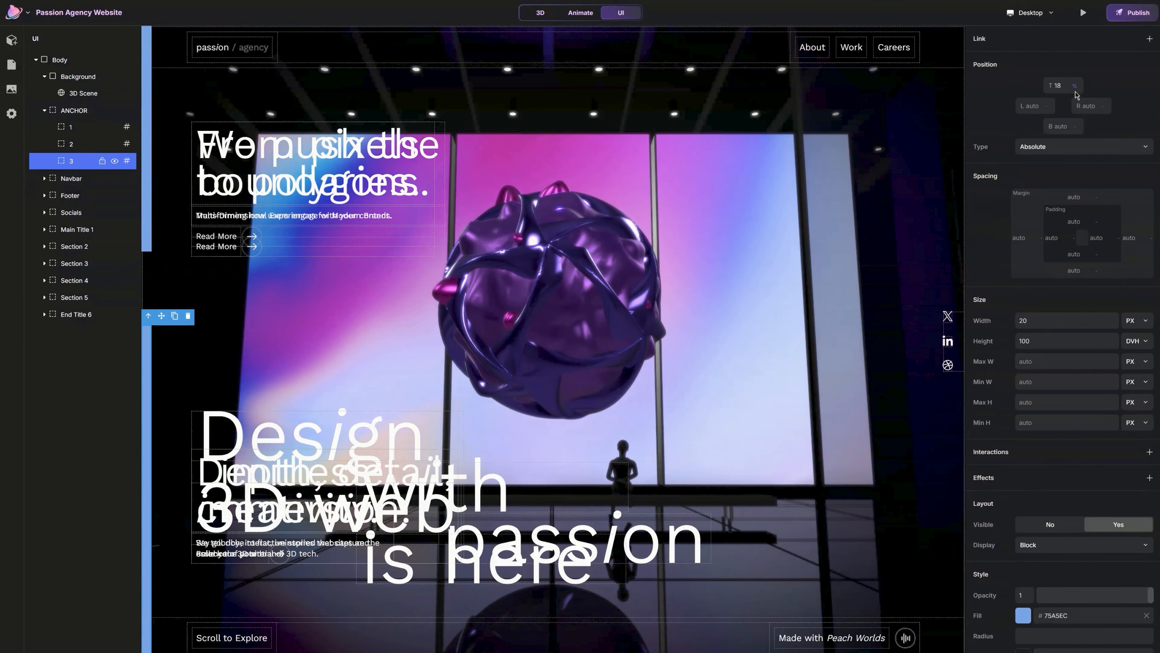
key("BackSpace")
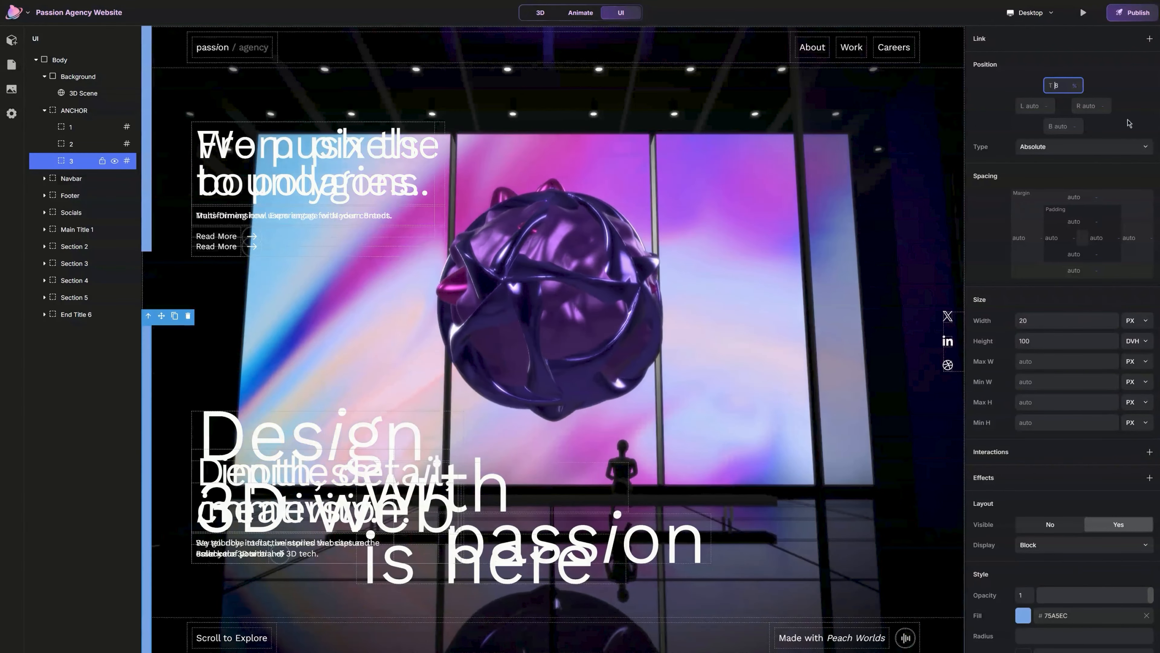
- Duplicate block 3, rename the copy 4, and name its scroll section 4
left_click(75, 162)
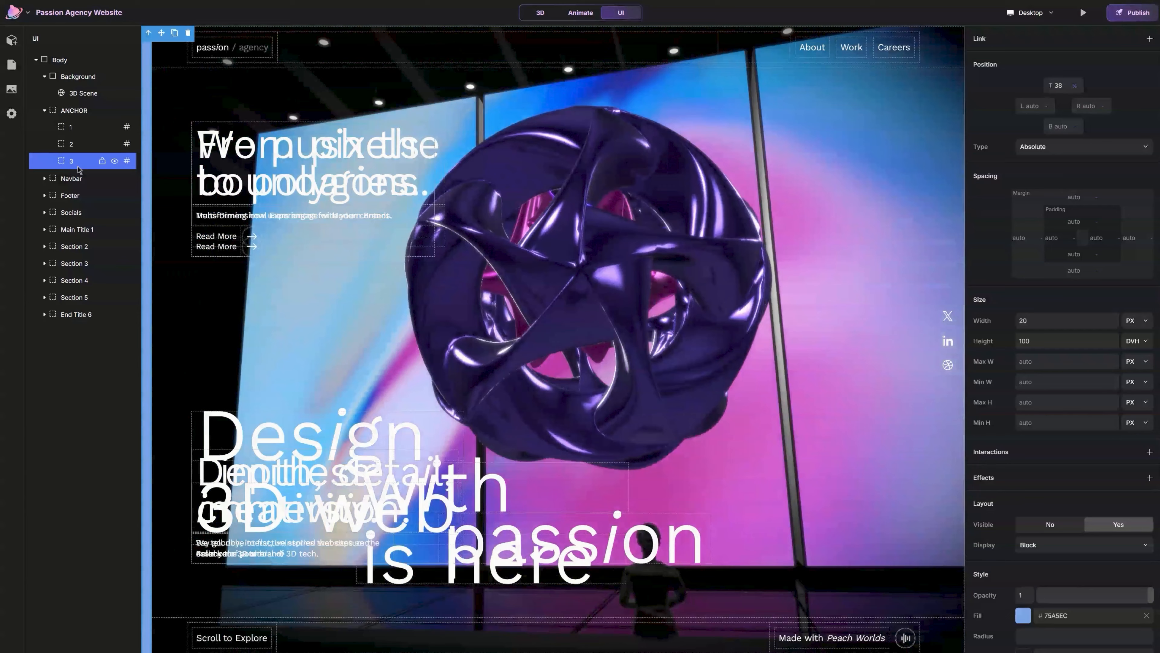
key("ctrl+d")
double_click(75, 177)
type("4")
scroll(1055, 615, "down", 3)
double_click(1053, 618)
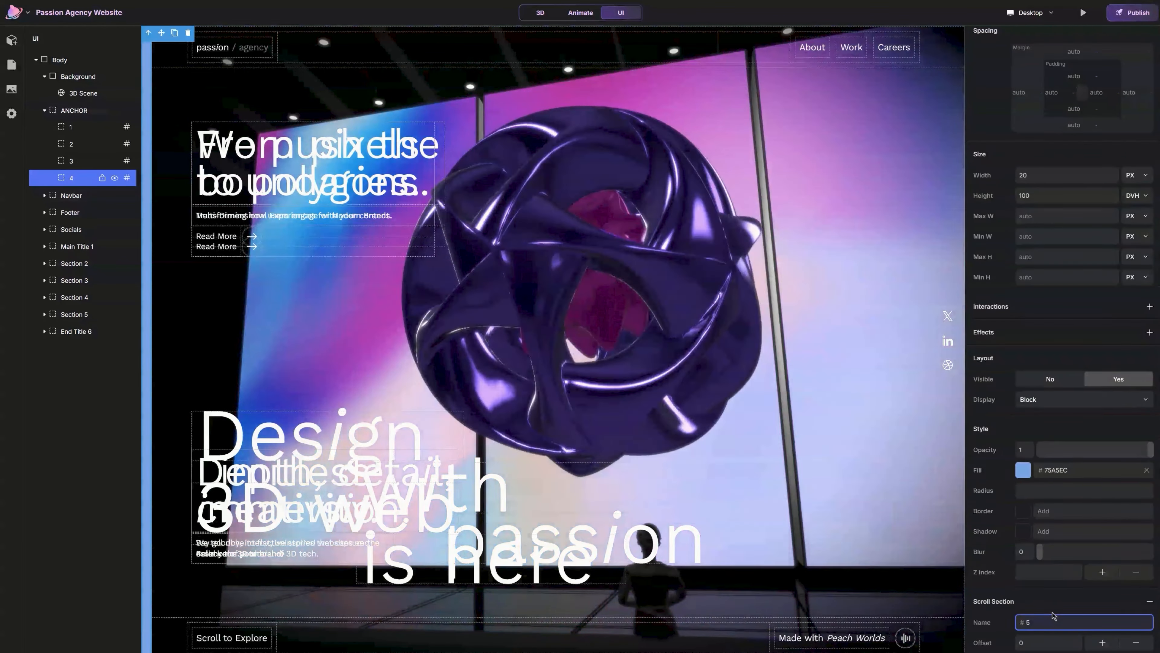
type("4")
scroll(1038, 443, "up", 3)
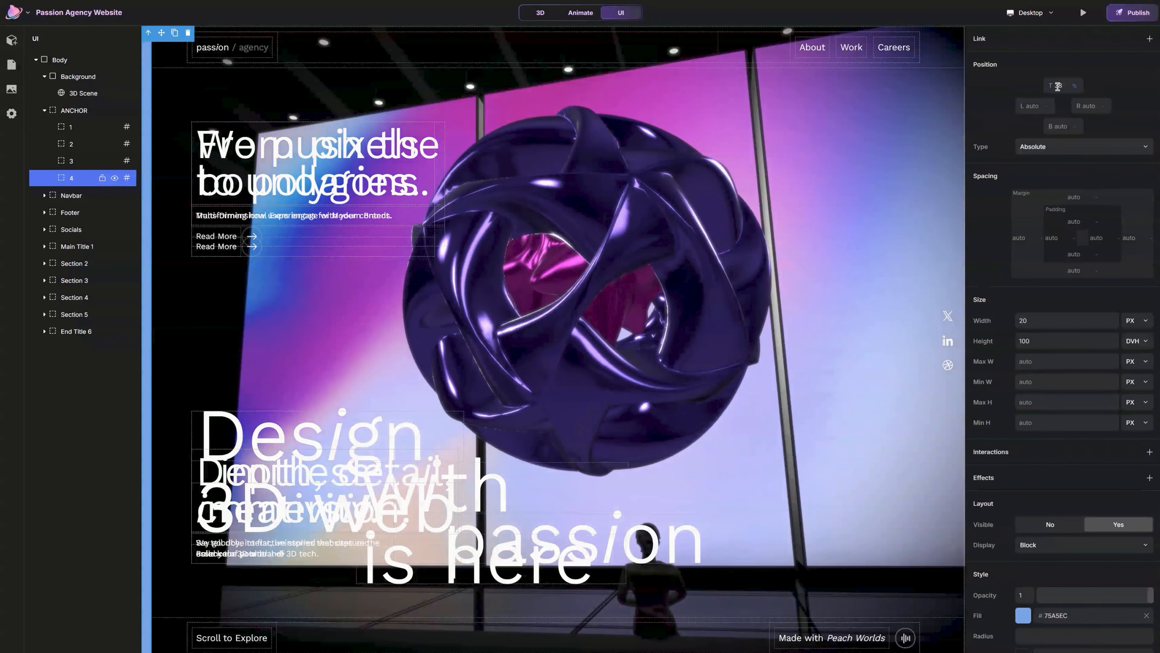
- Duplicate block 4 as block 5 and name its scroll section 5
key("ctrl+d")
scroll(1060, 366, "down", 3)
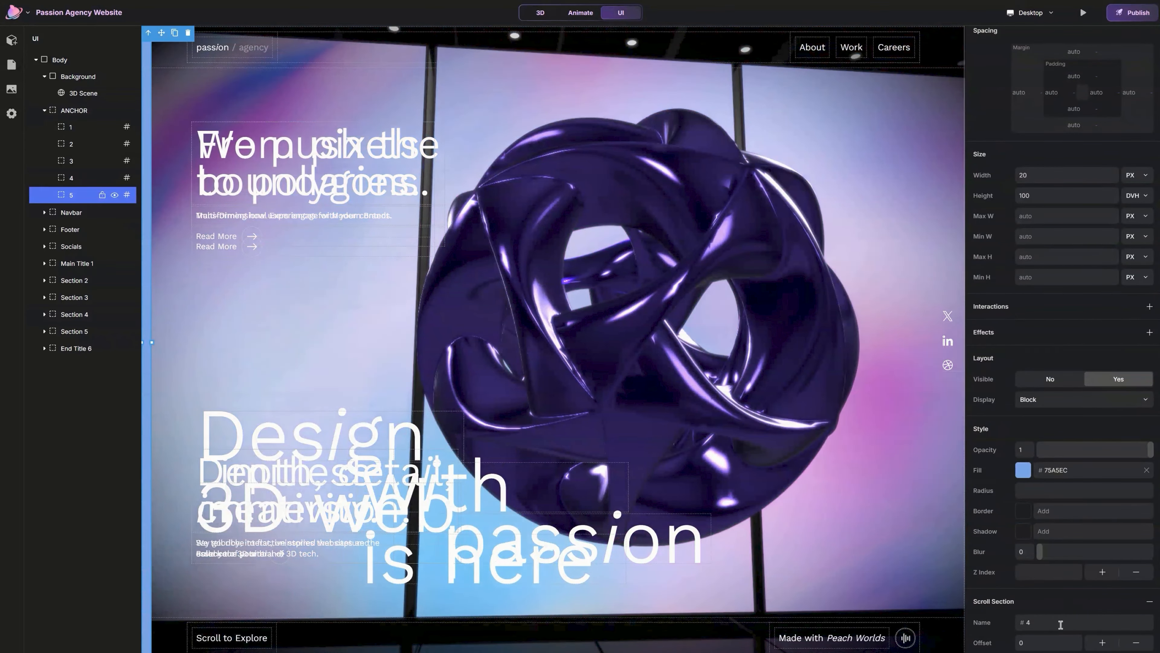
scroll(1082, 183, "up", 3)
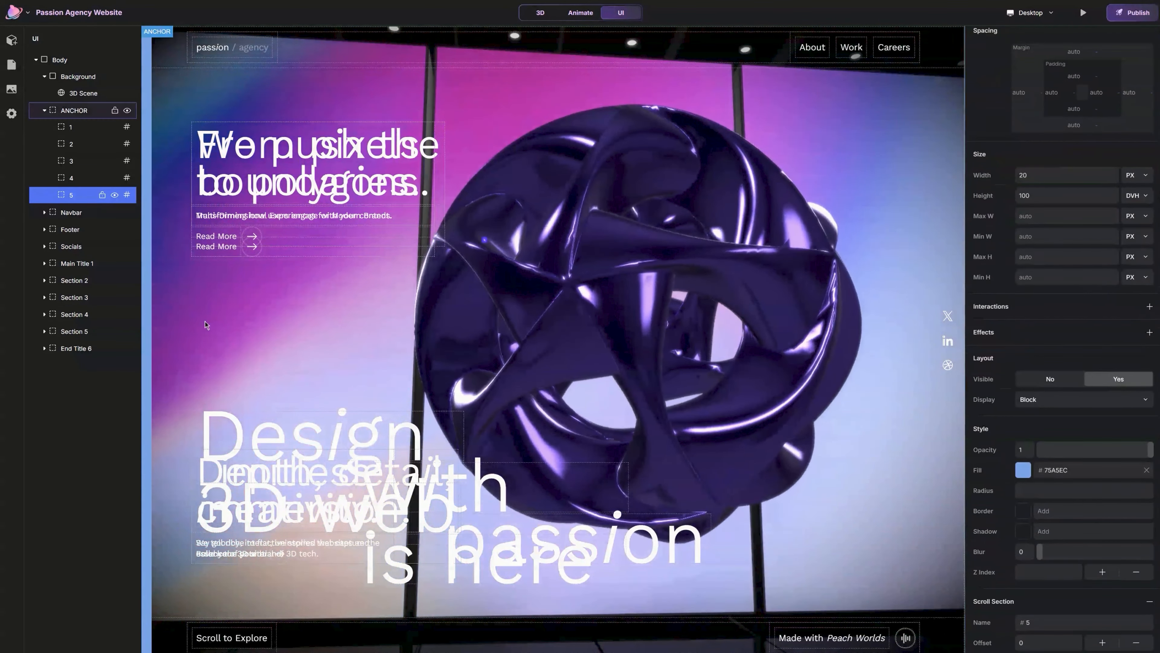
- Duplicate block 5, set the copy's top offset to 97%, and name its scroll section 6
key("ctrl+d")
left_click(1060, 86)
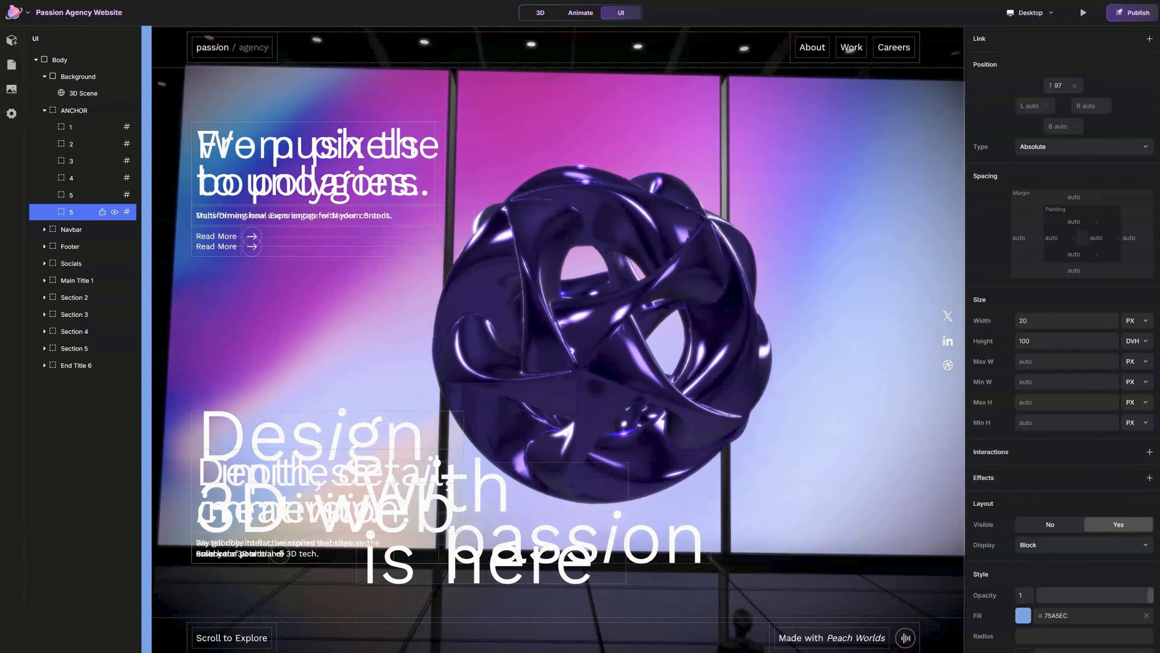
scroll(1118, 388, "down", 3)
left_click(1047, 621)
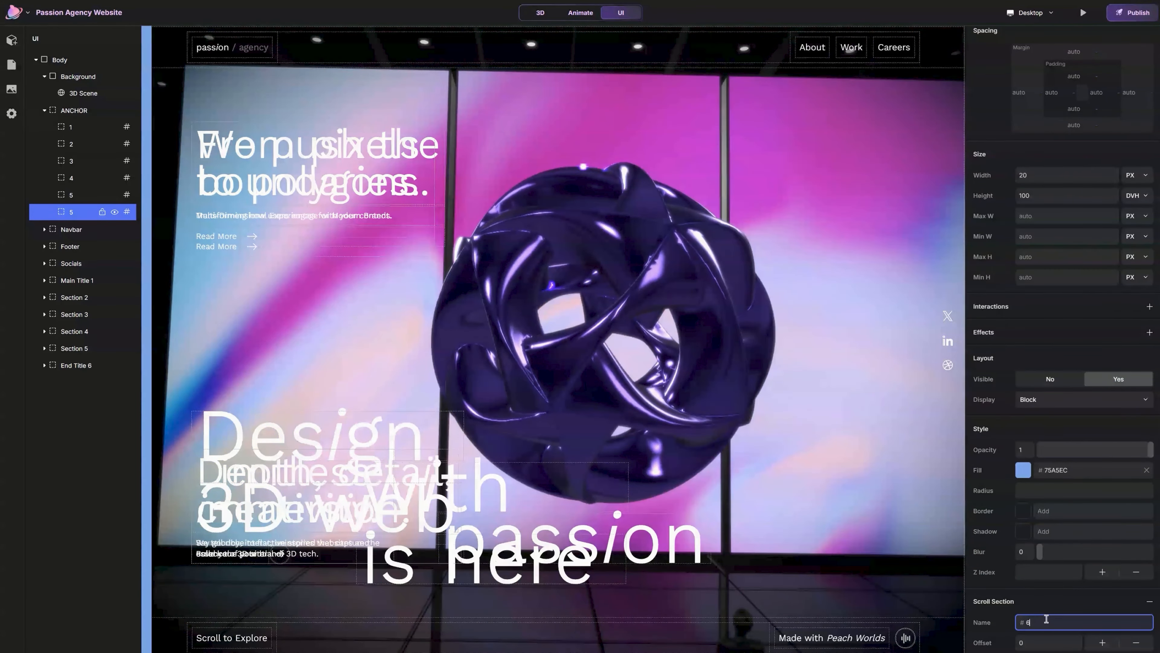
scroll(1008, 583, "up", 3)
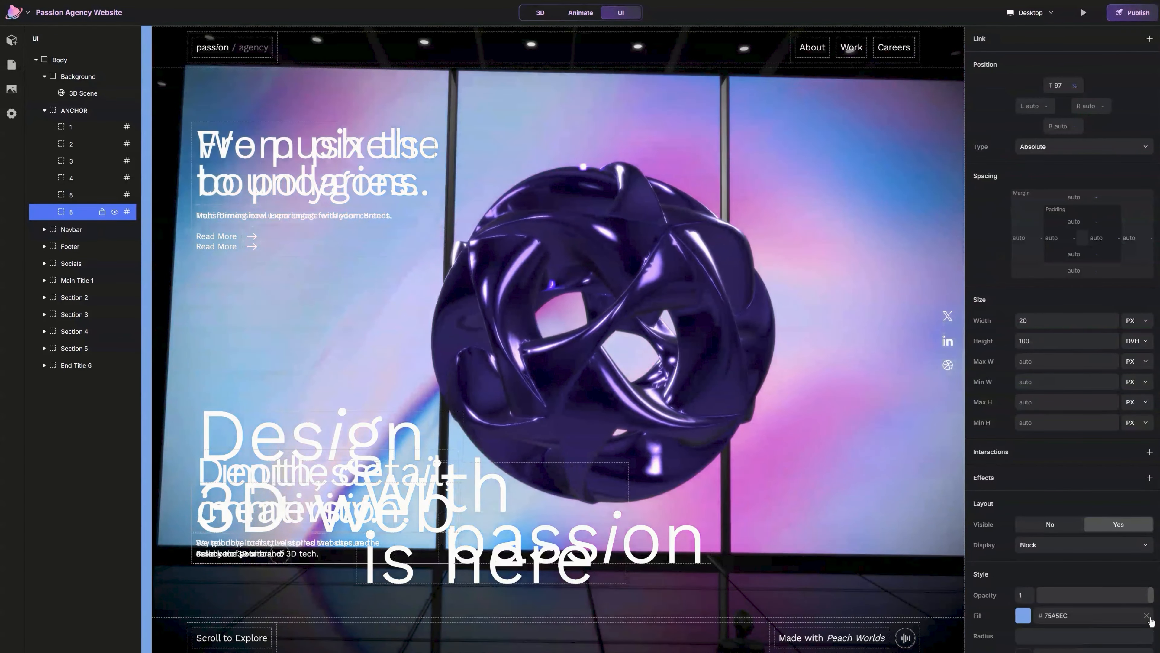
- Clear the width and the light blue fill of the numbered blocks inside ANCHOR
left_click(1147, 616)
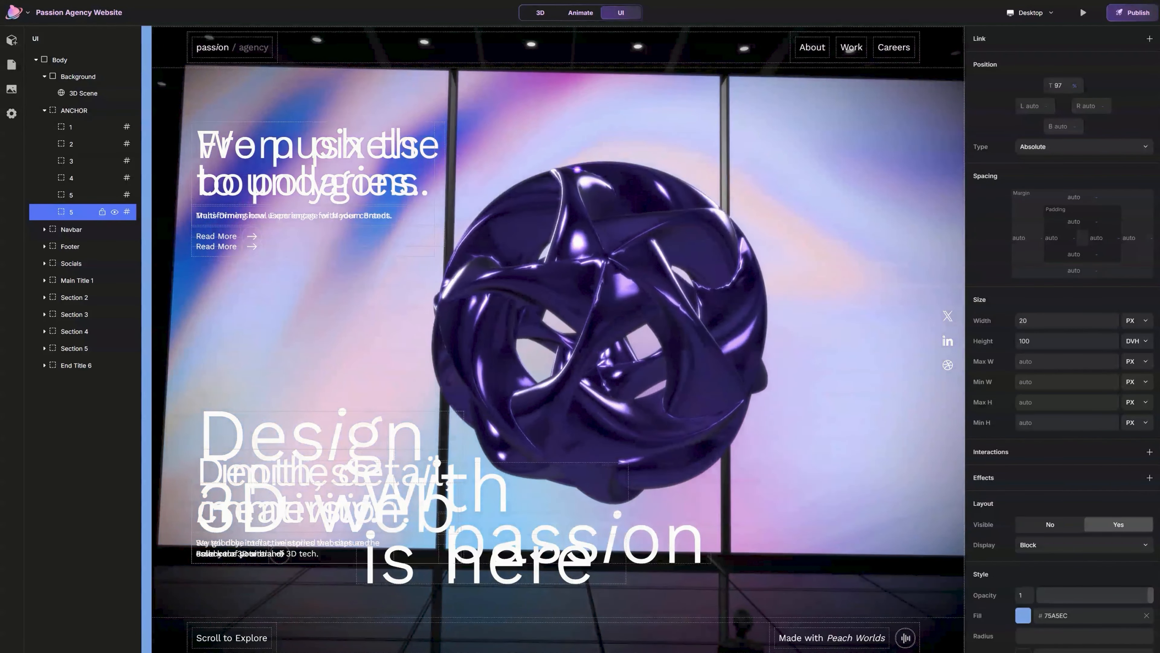
left_click(82, 177)
left_click(83, 160)
left_click(1147, 616)
left_click(83, 127)
left_click(1051, 320)
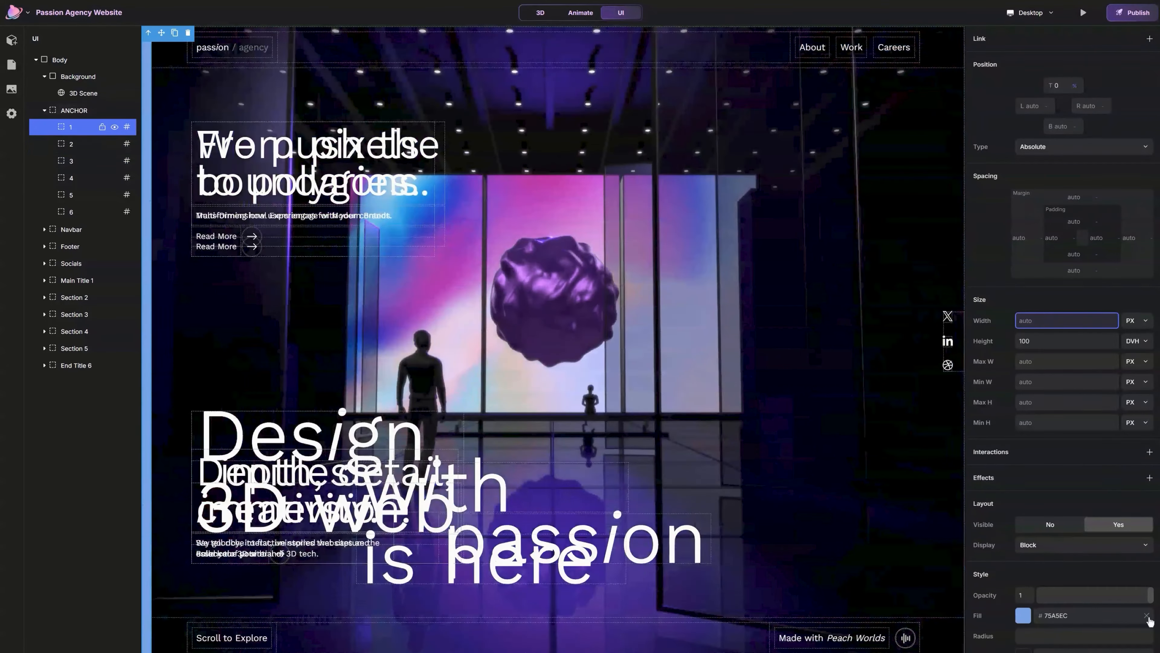
left_click(1147, 616)
left_click(83, 161)
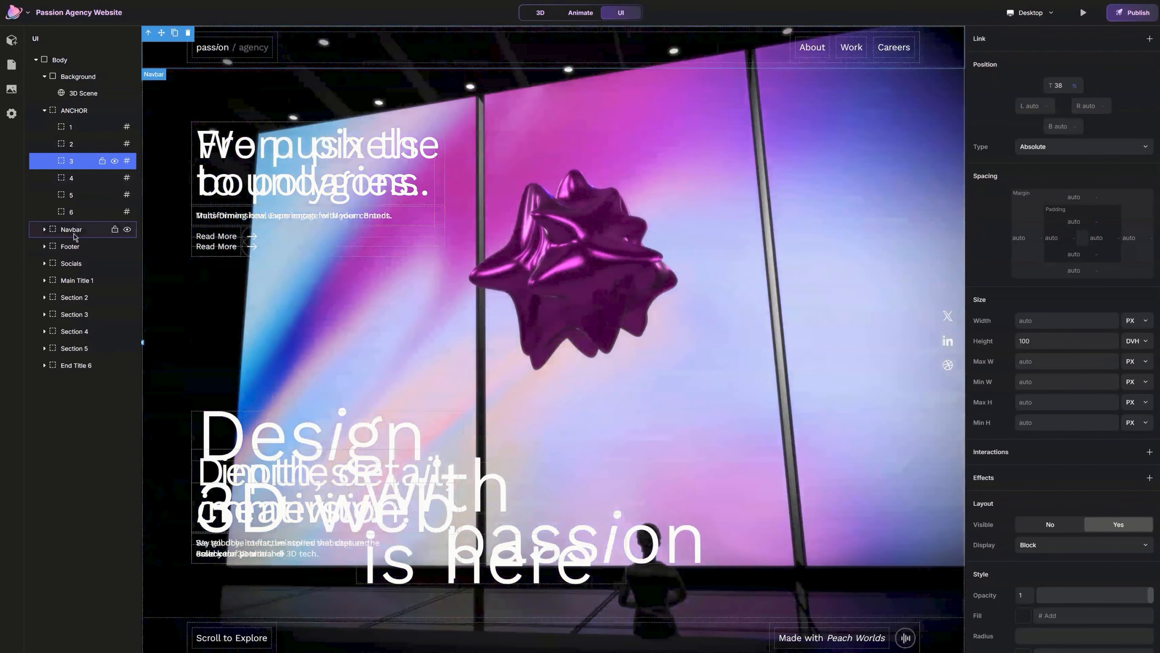
- Add a scroll animation to Main Title 1 with the Section in View trigger and section 1
left_click(77, 281)
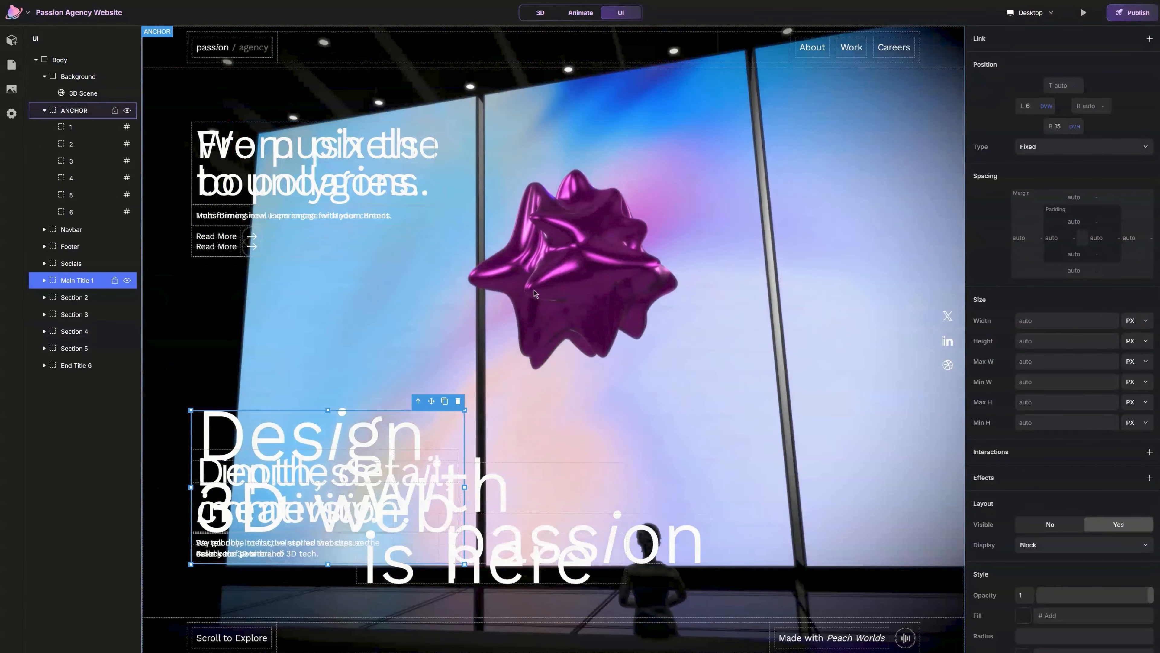
scroll(1055, 377, "down", 2)
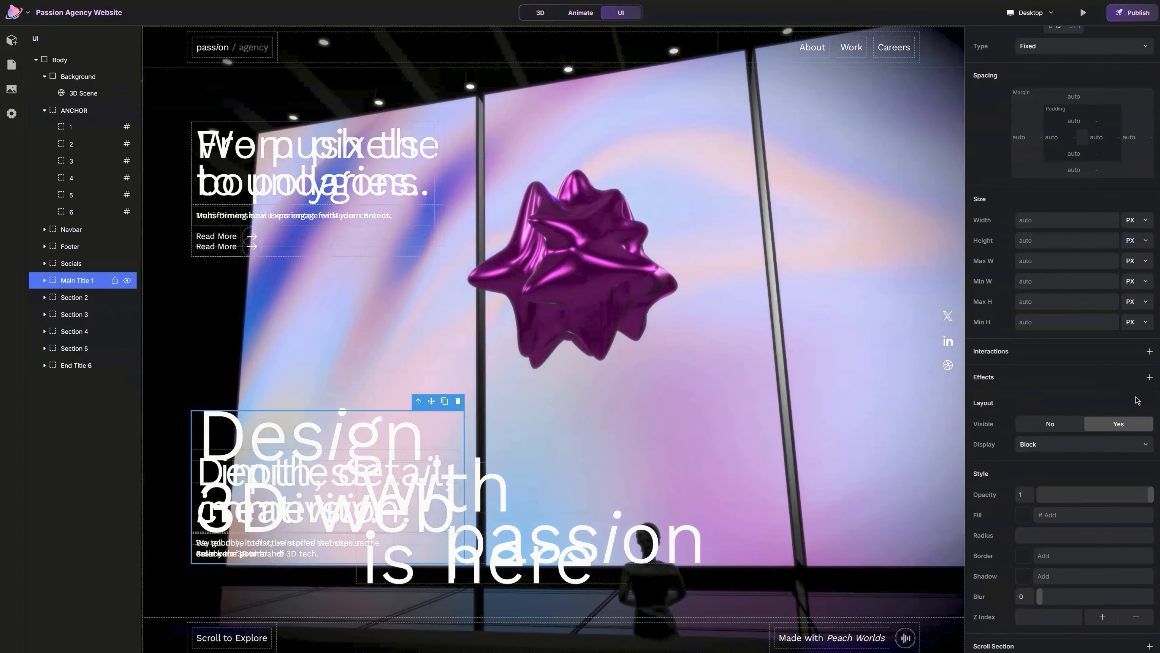
left_click(1150, 376)
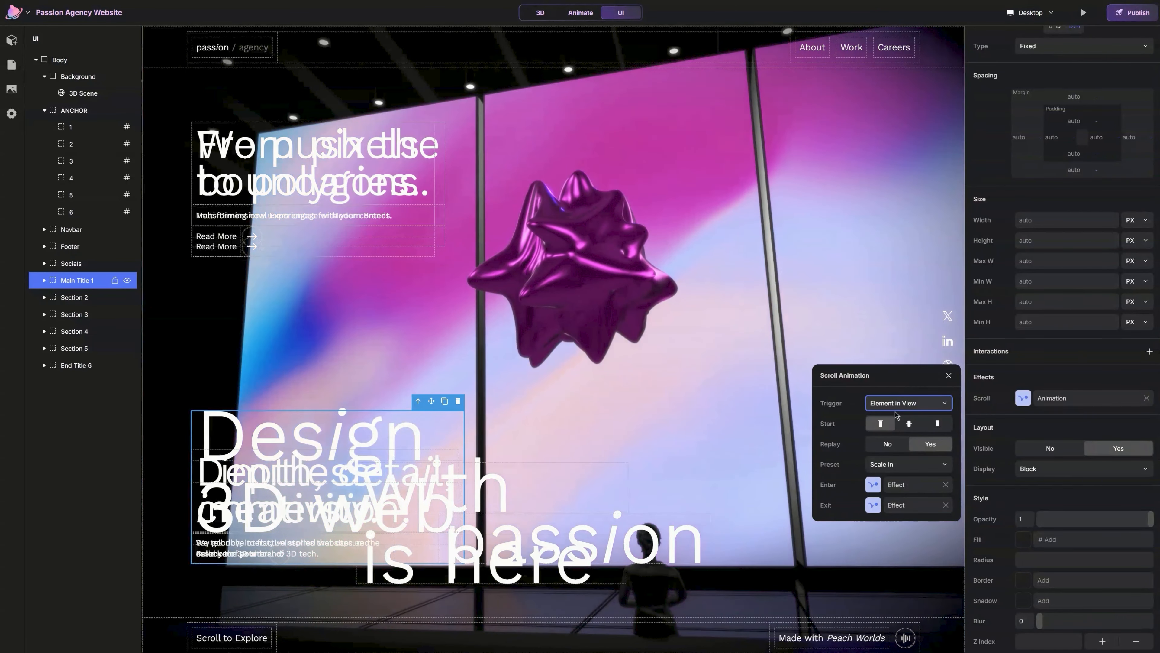
left_click(881, 405)
left_click(899, 421)
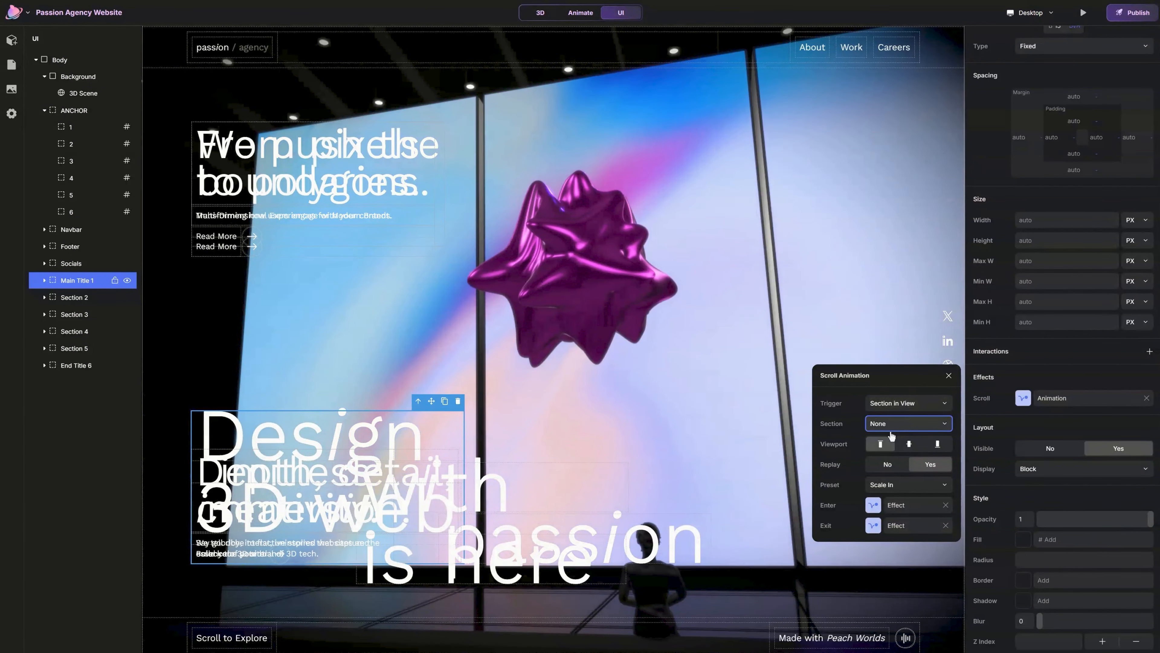
left_click(887, 454)
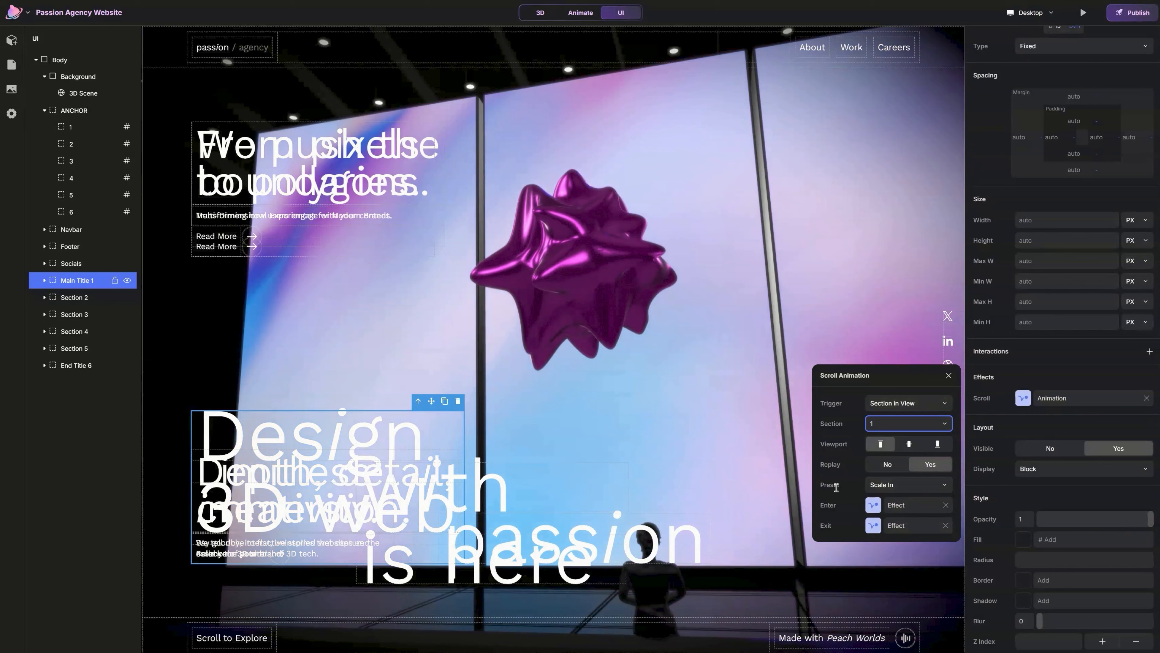
- Set Main Title 1's animation preset to Fade In, remove its Enter effect, and open its Exit effect
left_click(886, 485)
left_click(888, 505)
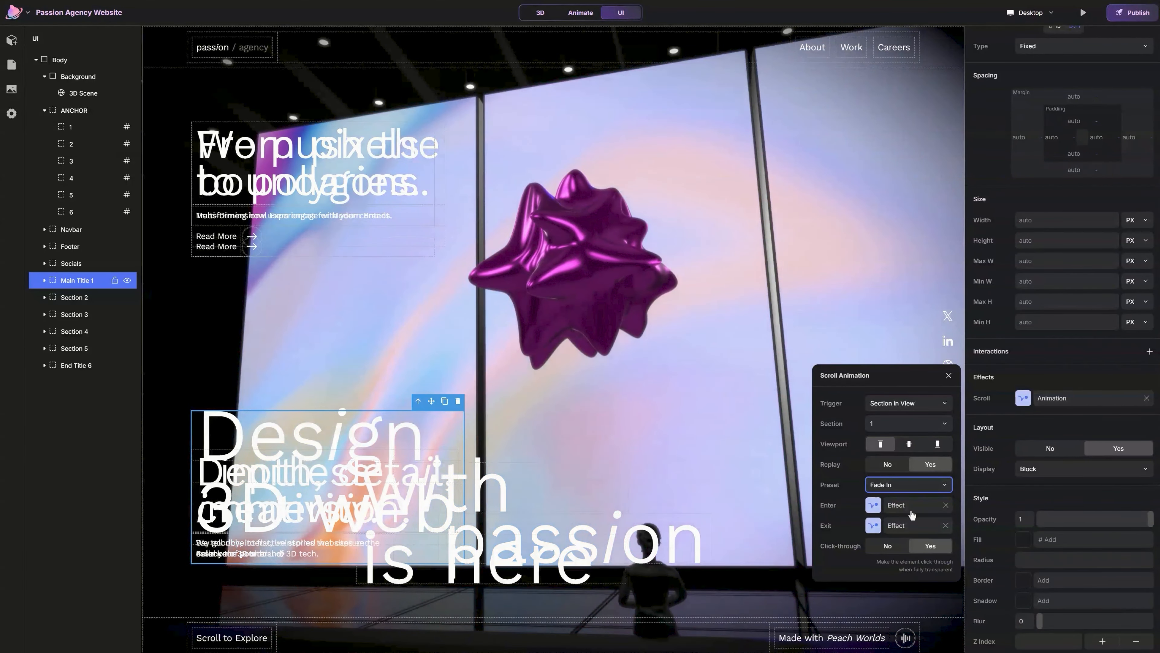
left_click(947, 505)
left_click(918, 523)
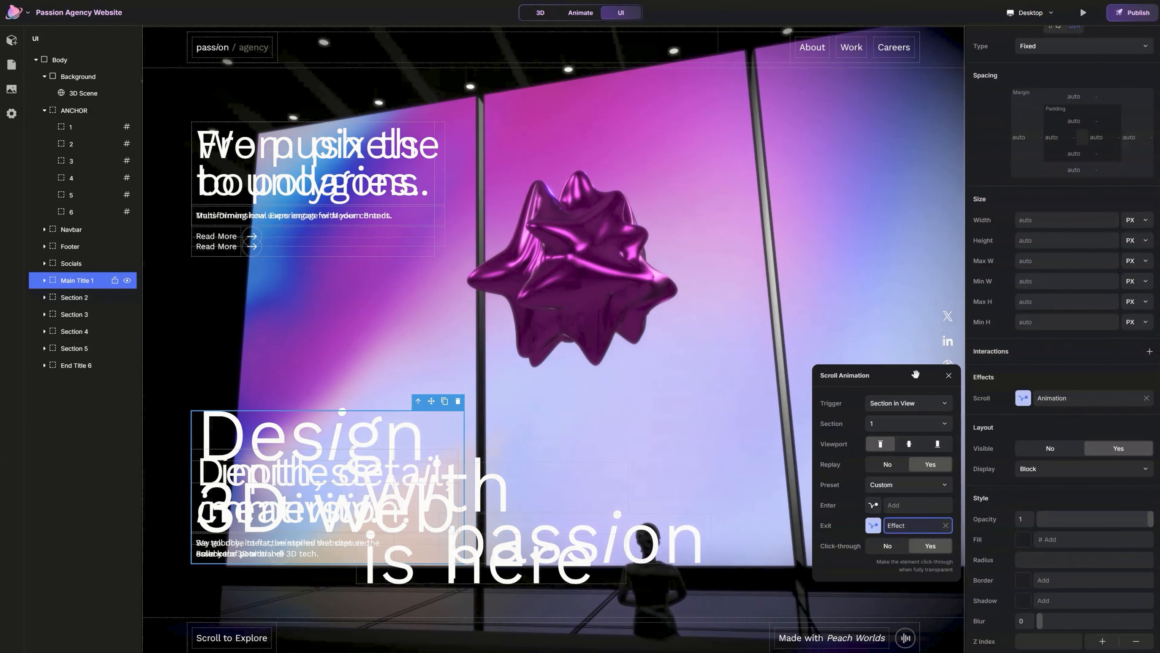
- Add a scroll animation to Section 2 with the Section in View trigger, section 2, and the Fade In preset
left_click(74, 297)
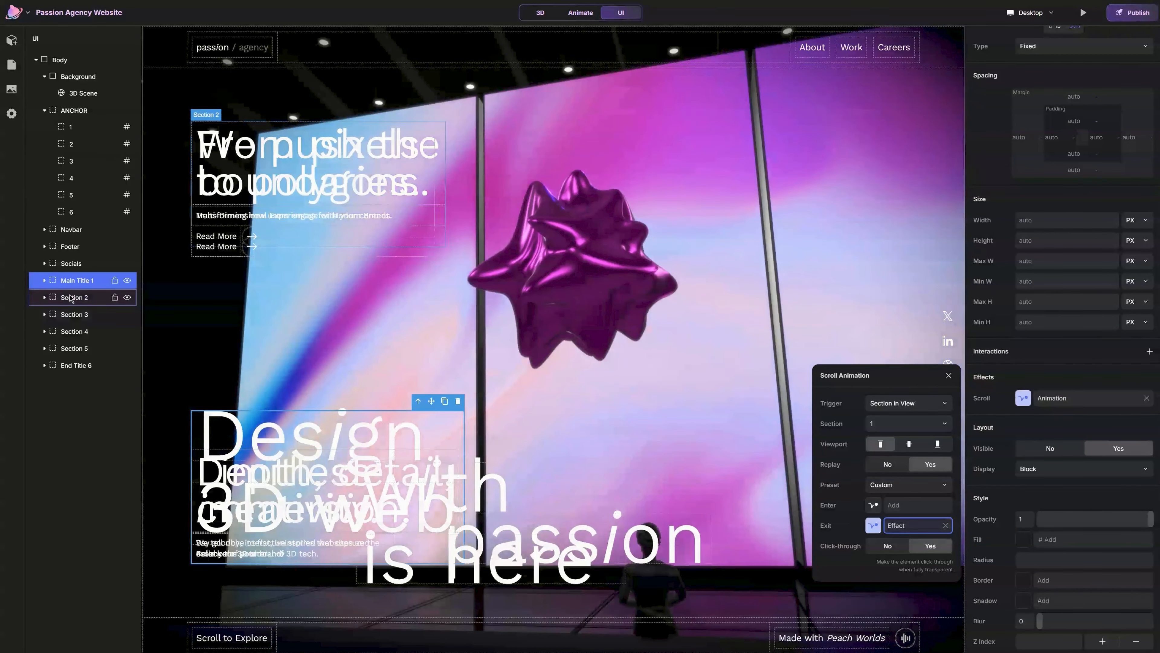
left_click(1149, 377)
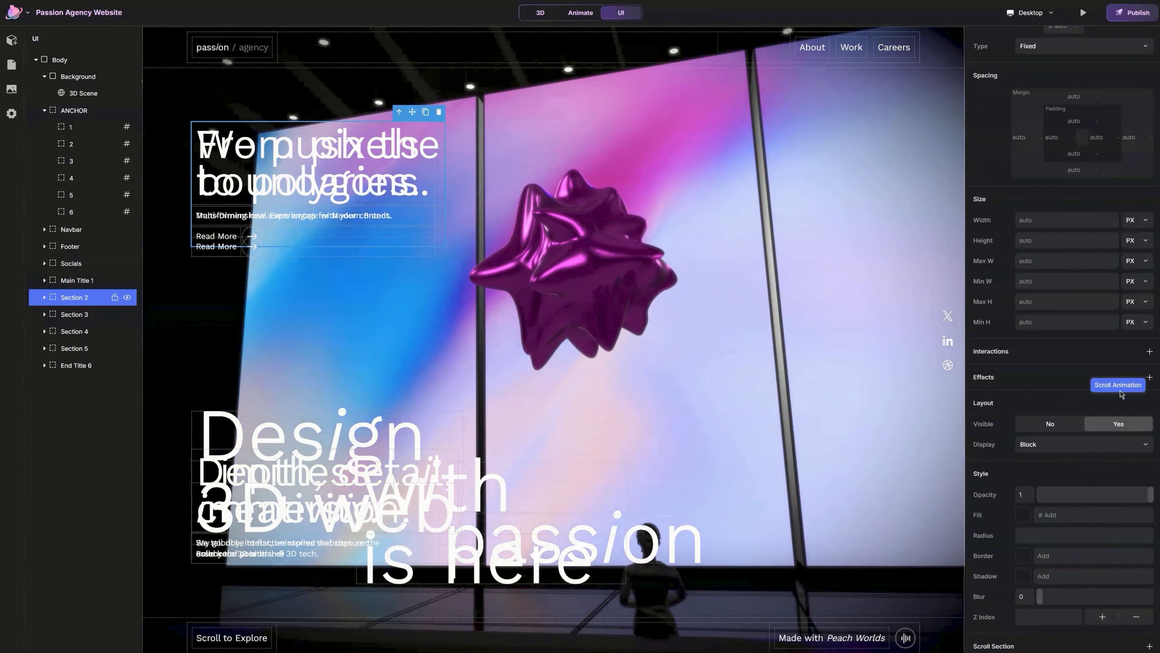
left_click(1115, 387)
left_click(1051, 397)
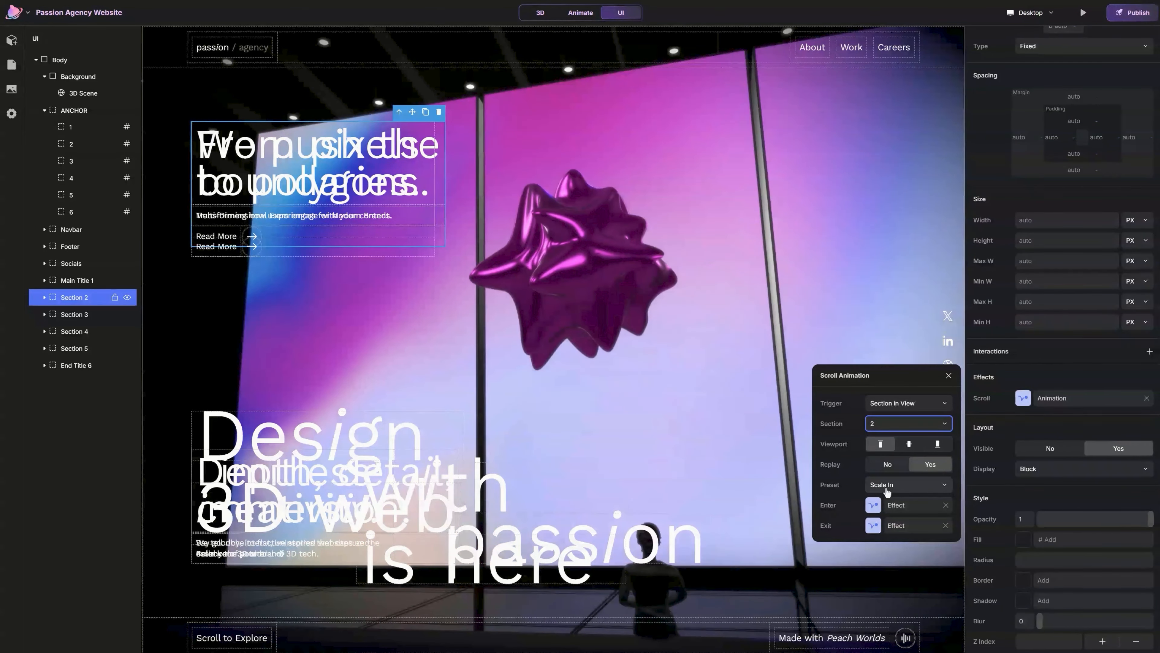
left_click(890, 496)
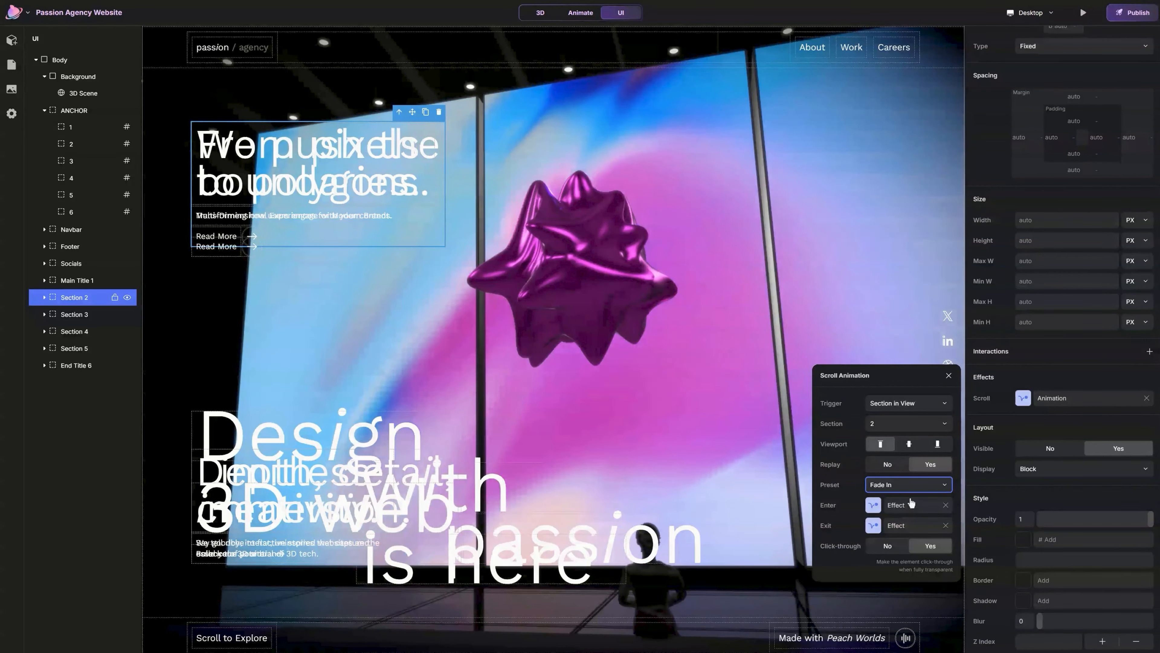
- Add scroll animations to the remaining blocks from Section 3 through End Title 6, using the Section in View trigger
left_click(75, 319)
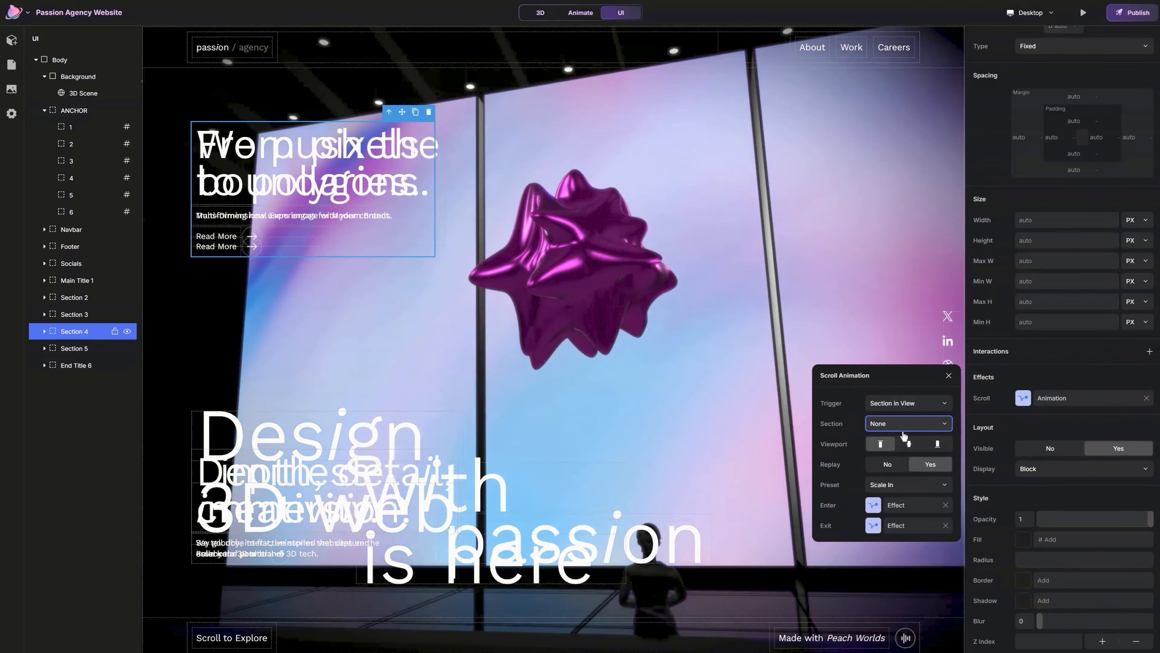
left_click(71, 368)
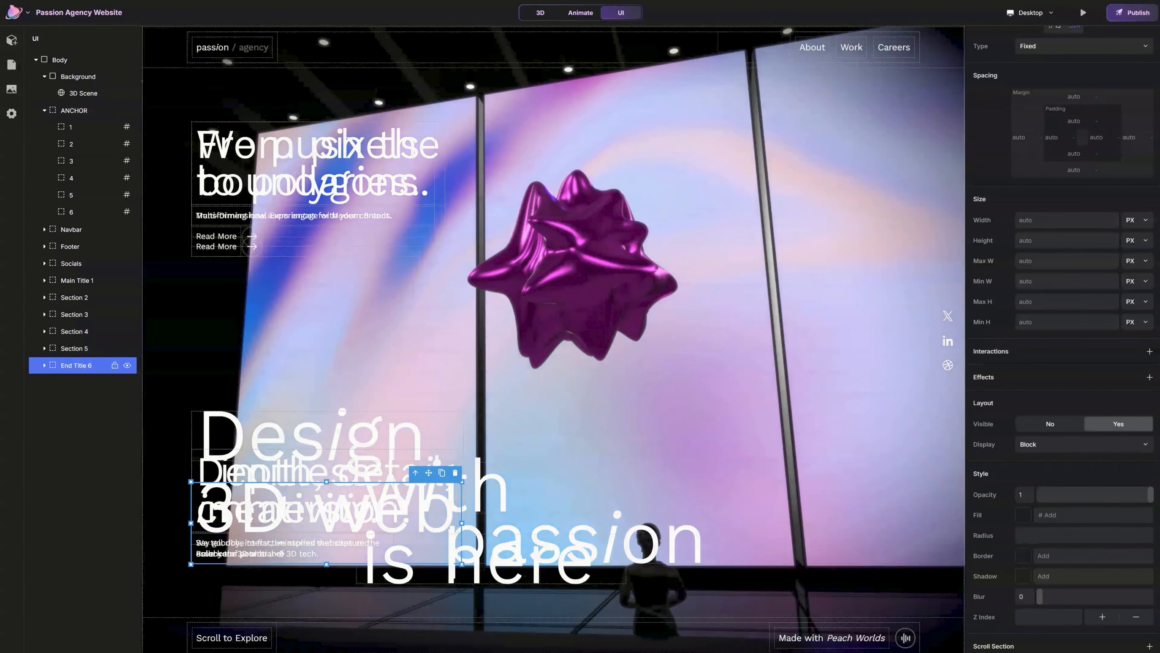
left_click(1150, 376)
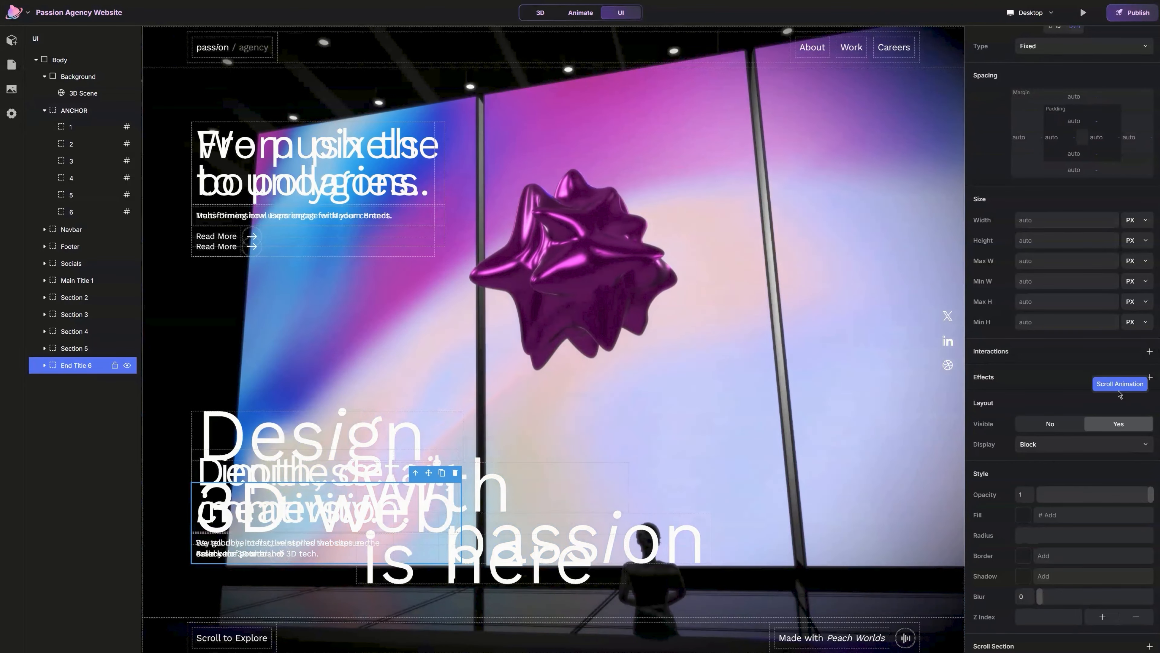
left_click(1111, 389)
left_click(1108, 397)
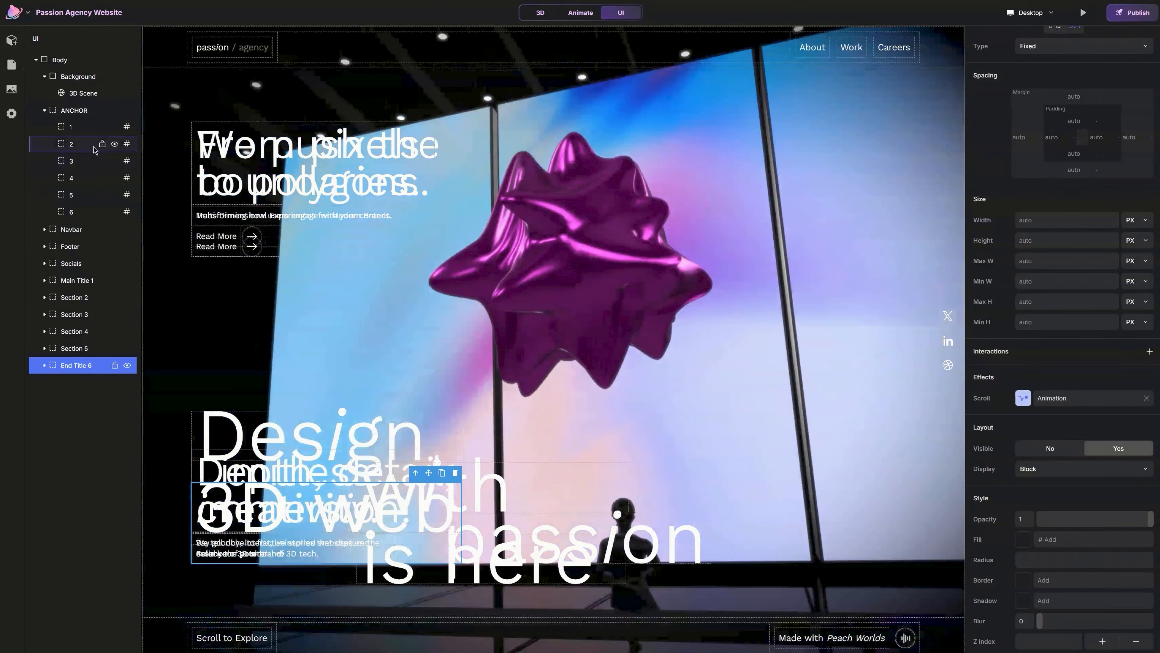
- Select the ANCHOR block, and preview the website's scroll sections to check the text fade animations
left_click(85, 111)
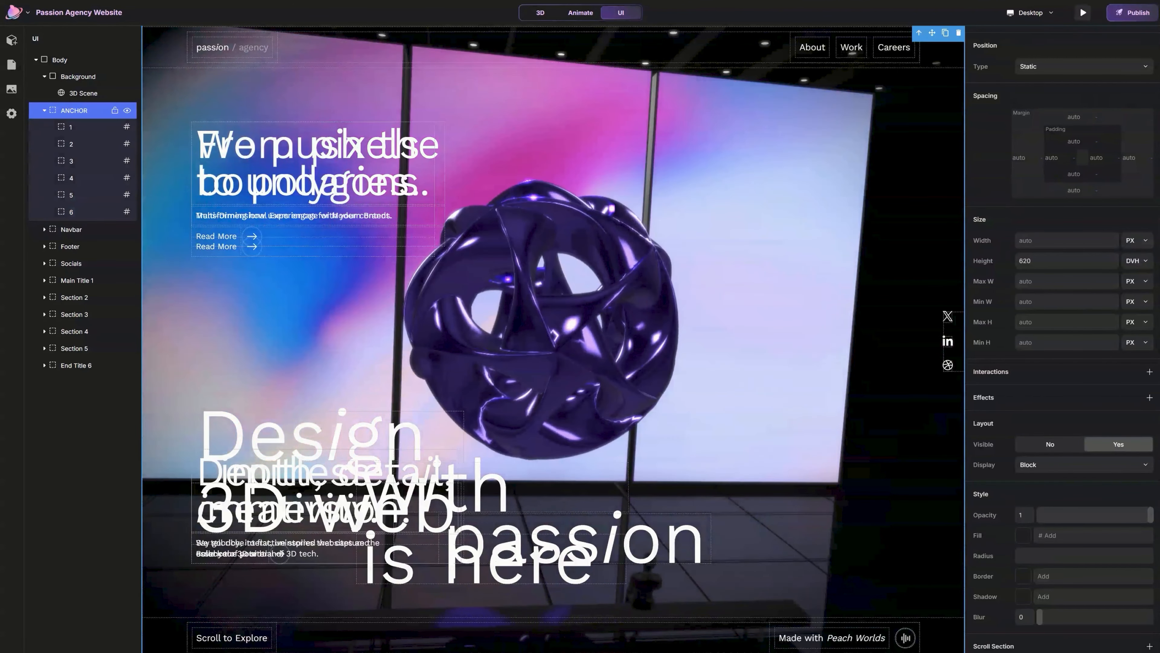
left_click(1084, 13)
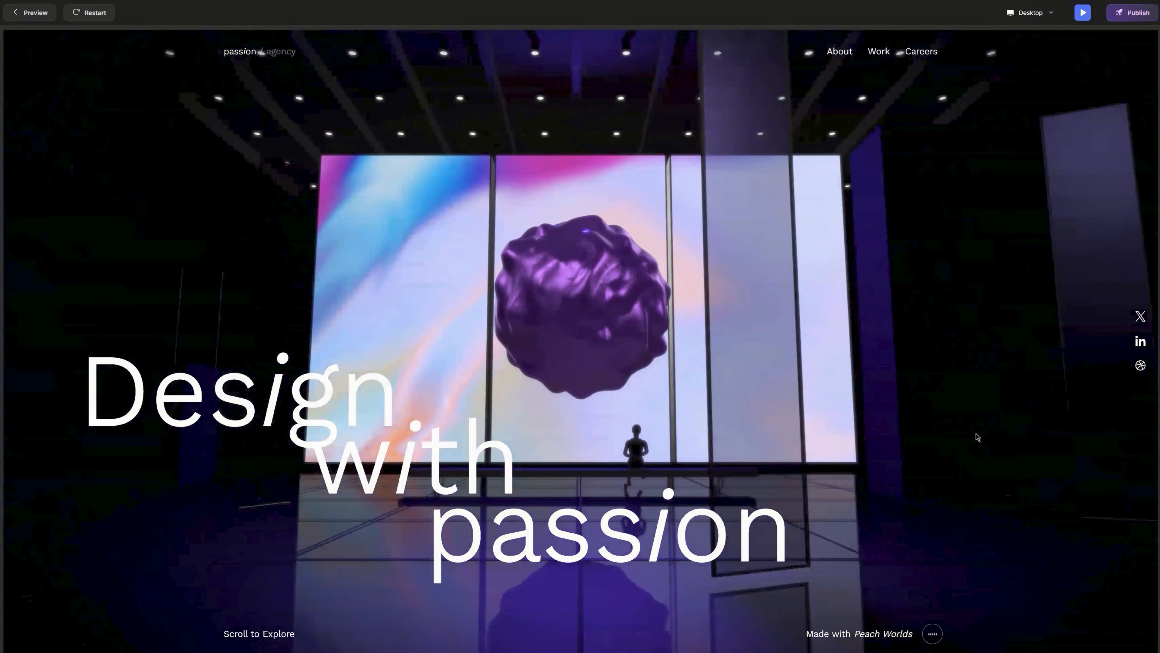
scroll(973, 447, "down", 5)
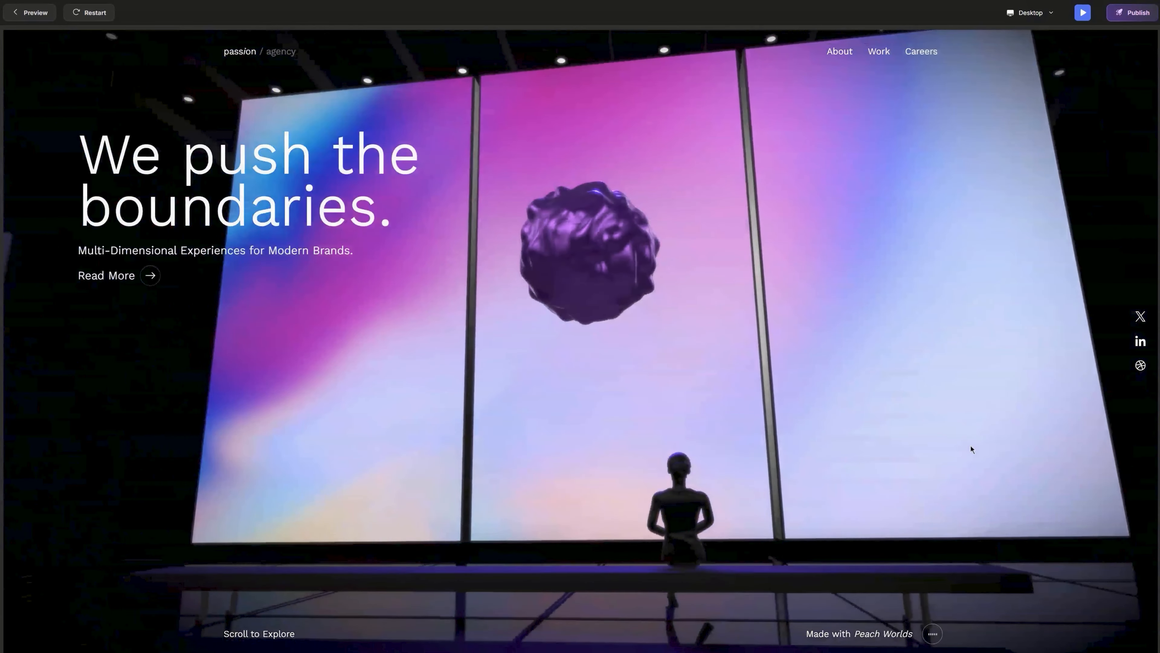
scroll(971, 447, "down", 5)
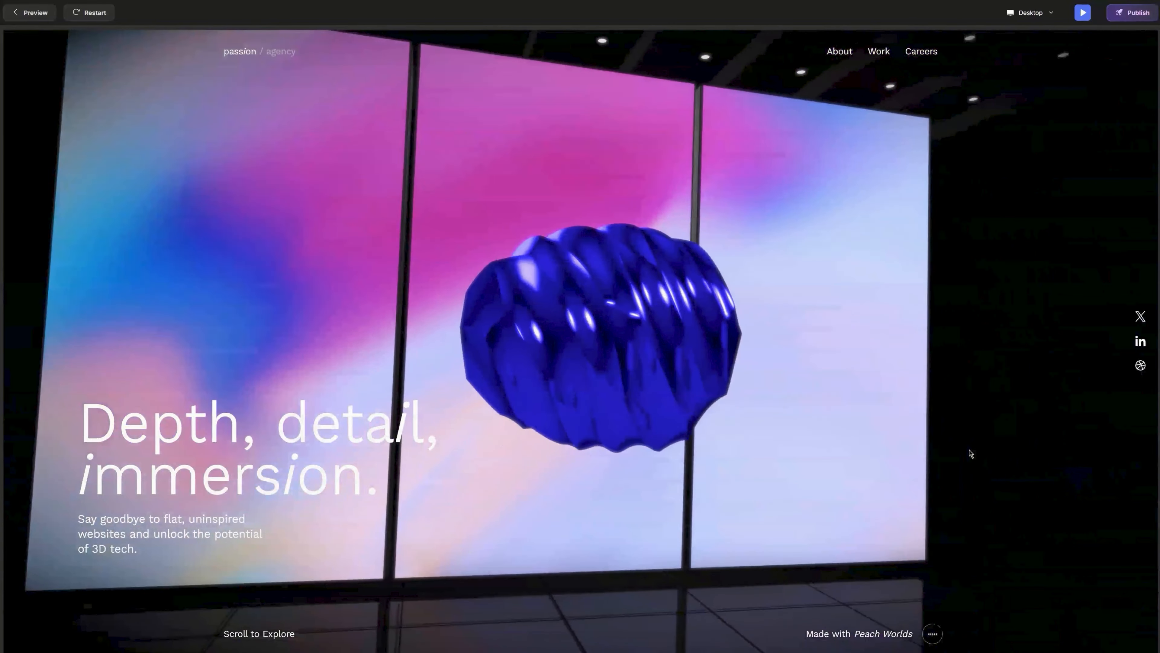
scroll(970, 450, "down", 5)
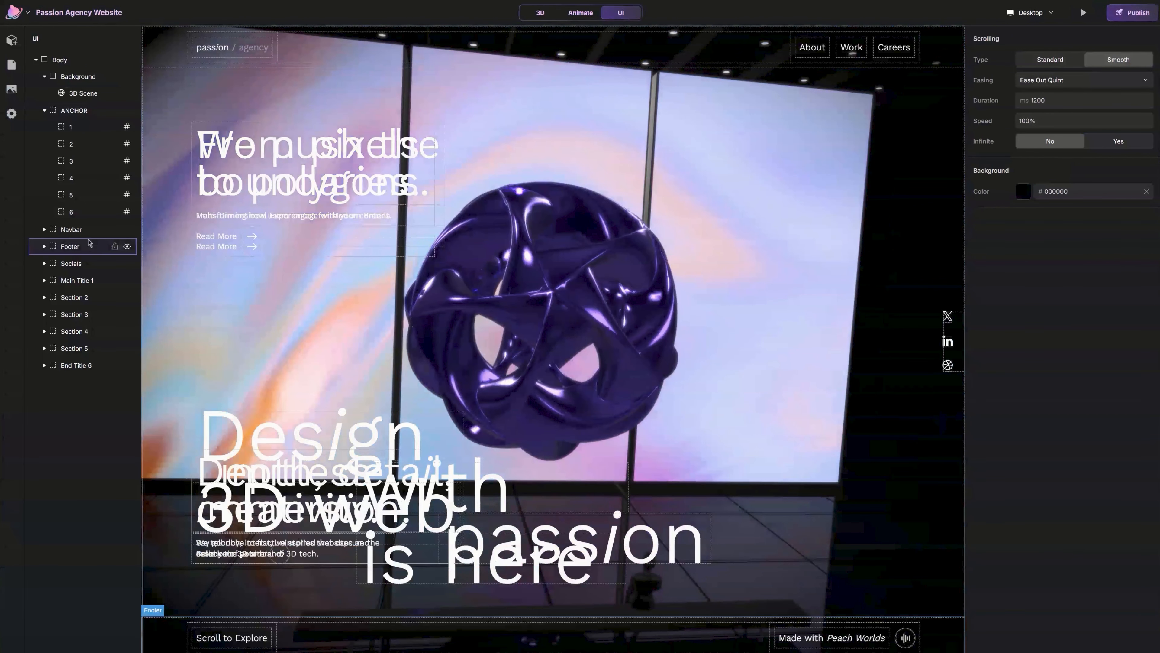
- Set the height of block 6 inside ANCHOR to 120 DVH
left_click(76, 217)
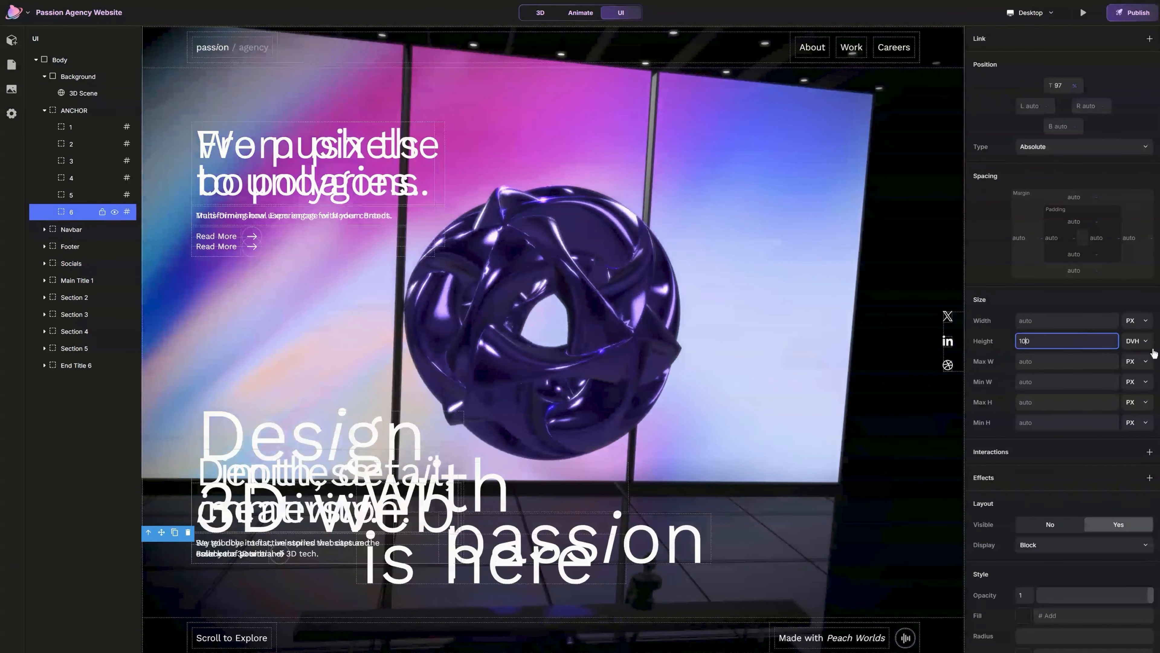
type("120")
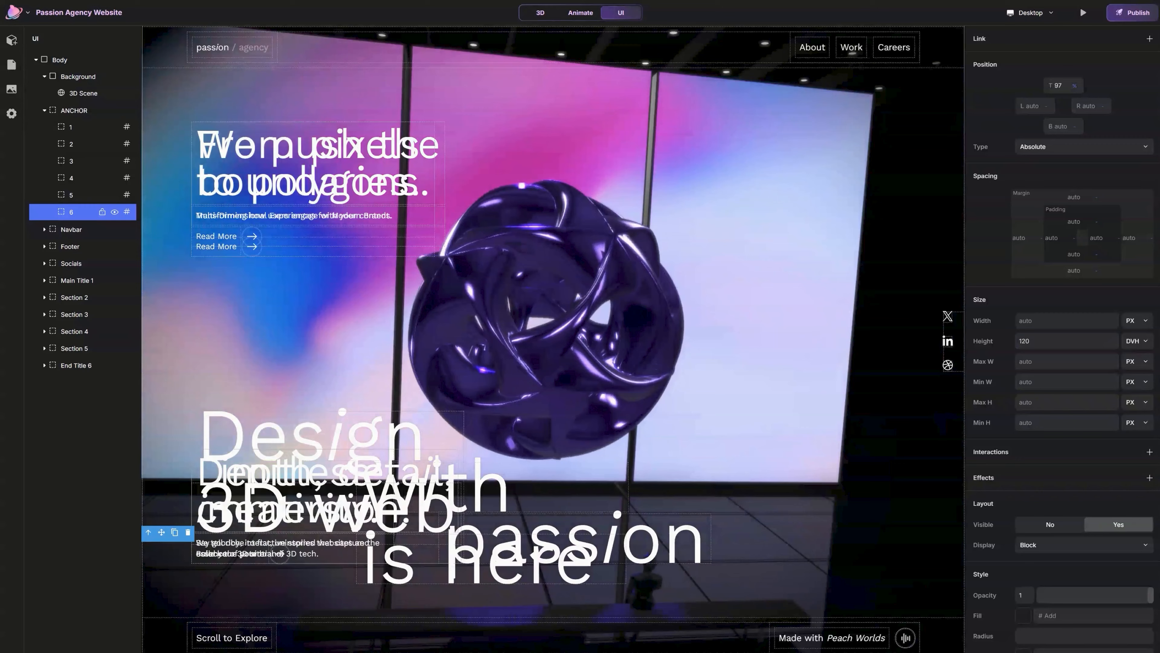
left_click(82, 114)
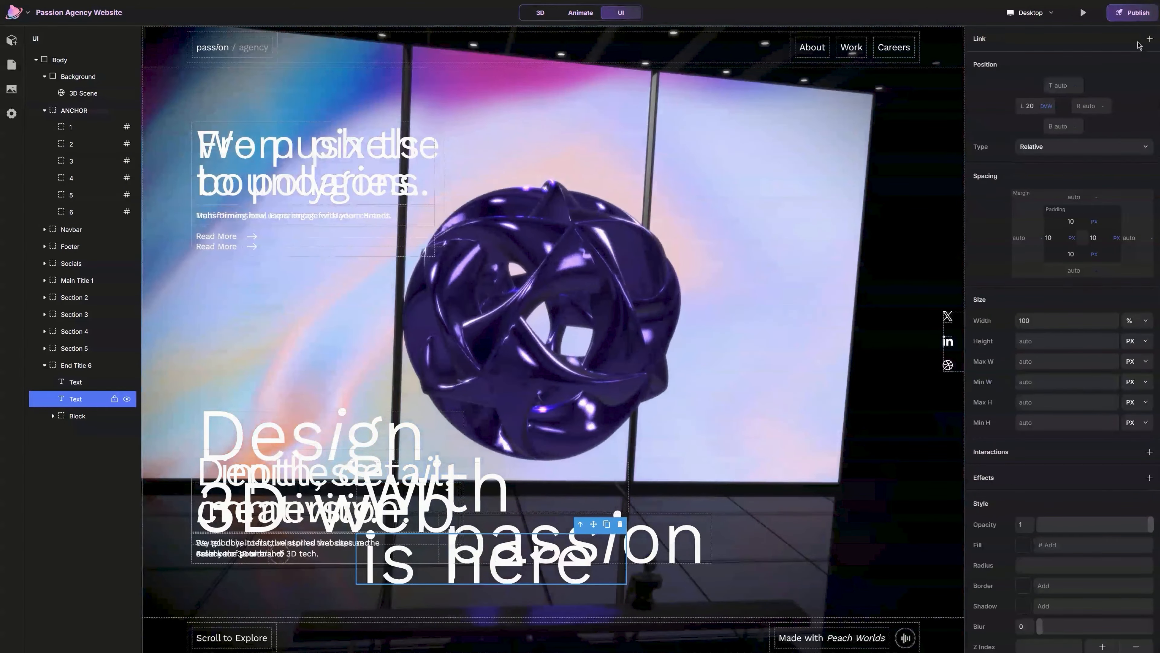
- Preview the website again from the main title to the end title, checking each section's text, and return to the editor
left_click(1084, 12)
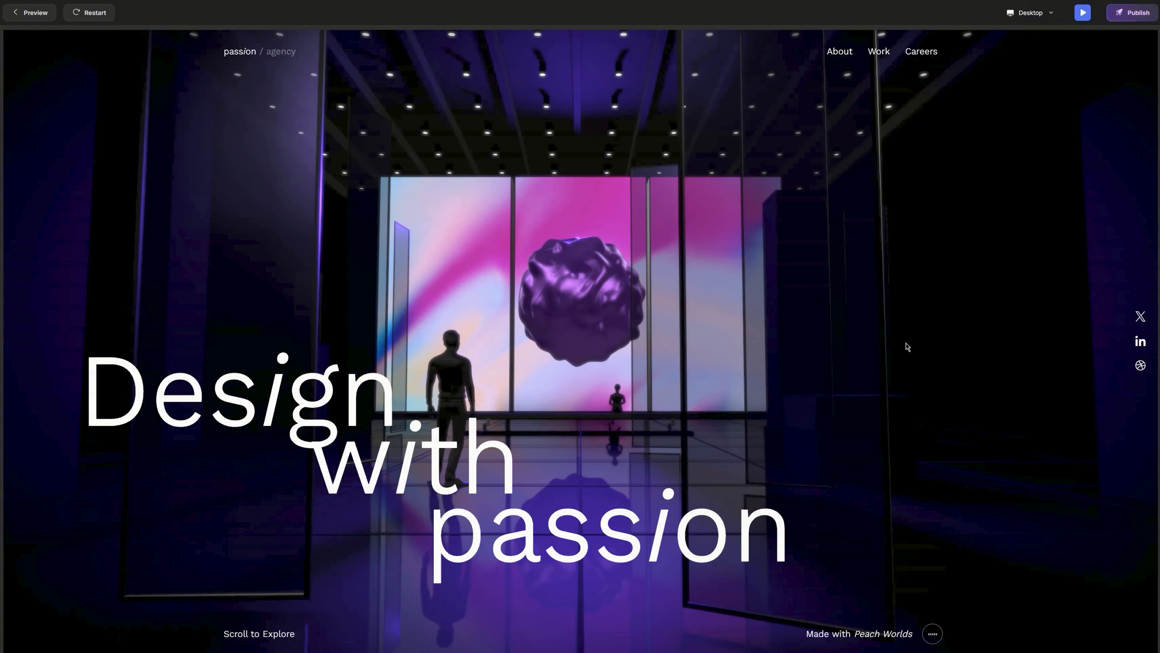
scroll(911, 330, "down", 10)
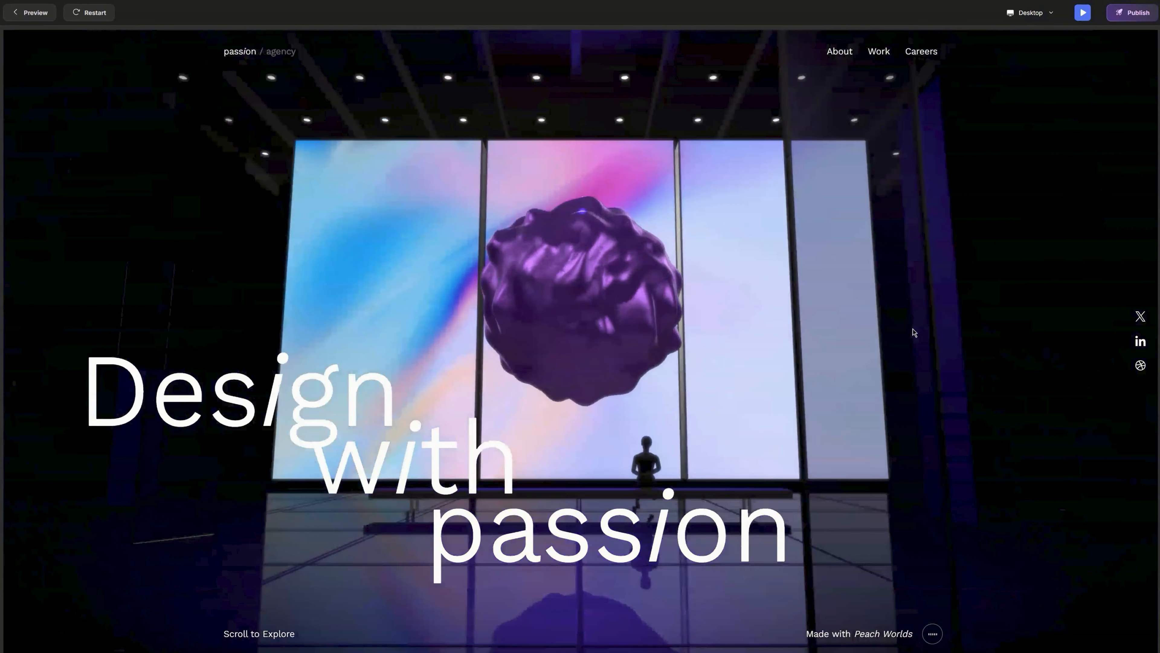
scroll(912, 331, "down", 10)
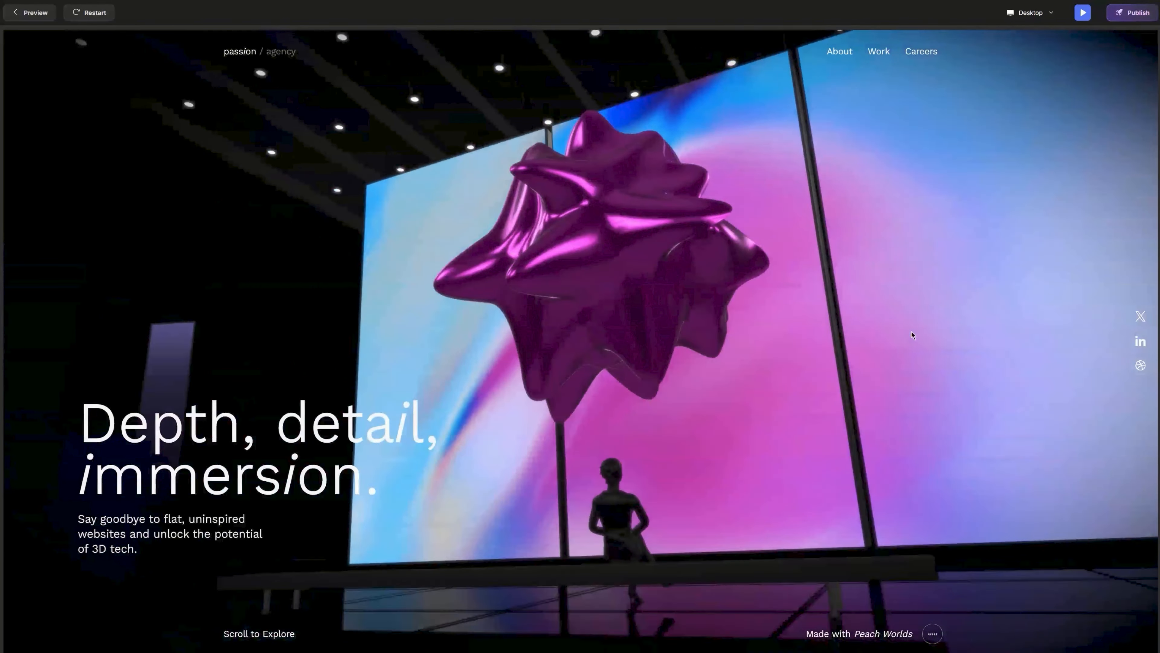
scroll(909, 333, "down", 10)
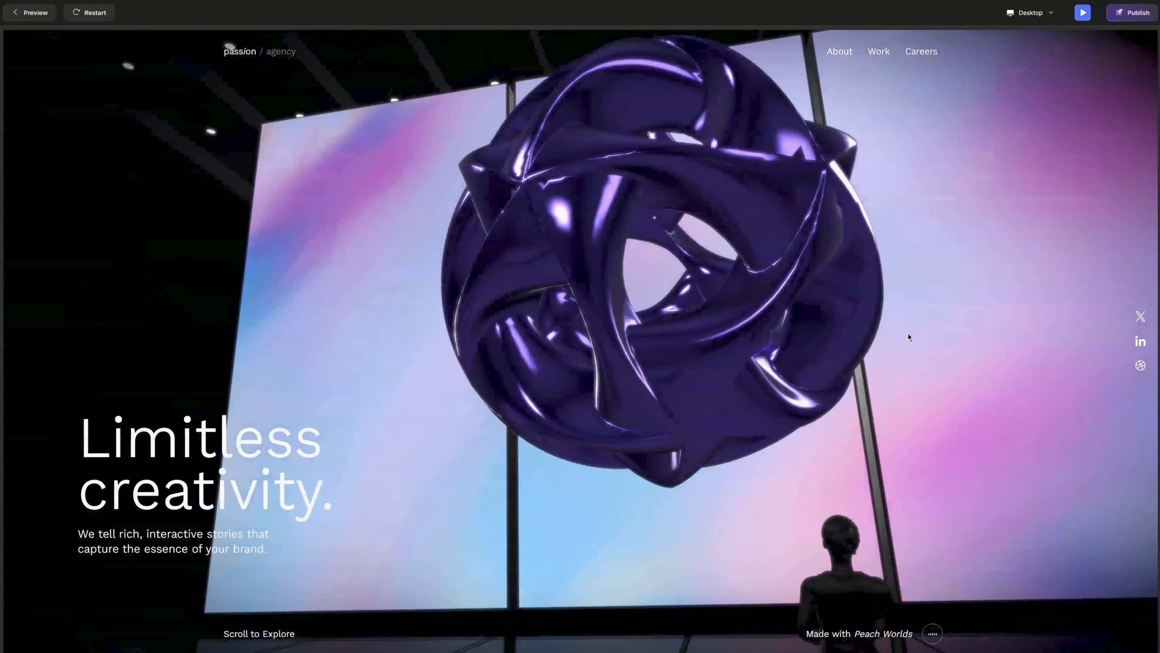
scroll(908, 337, "down", 3)
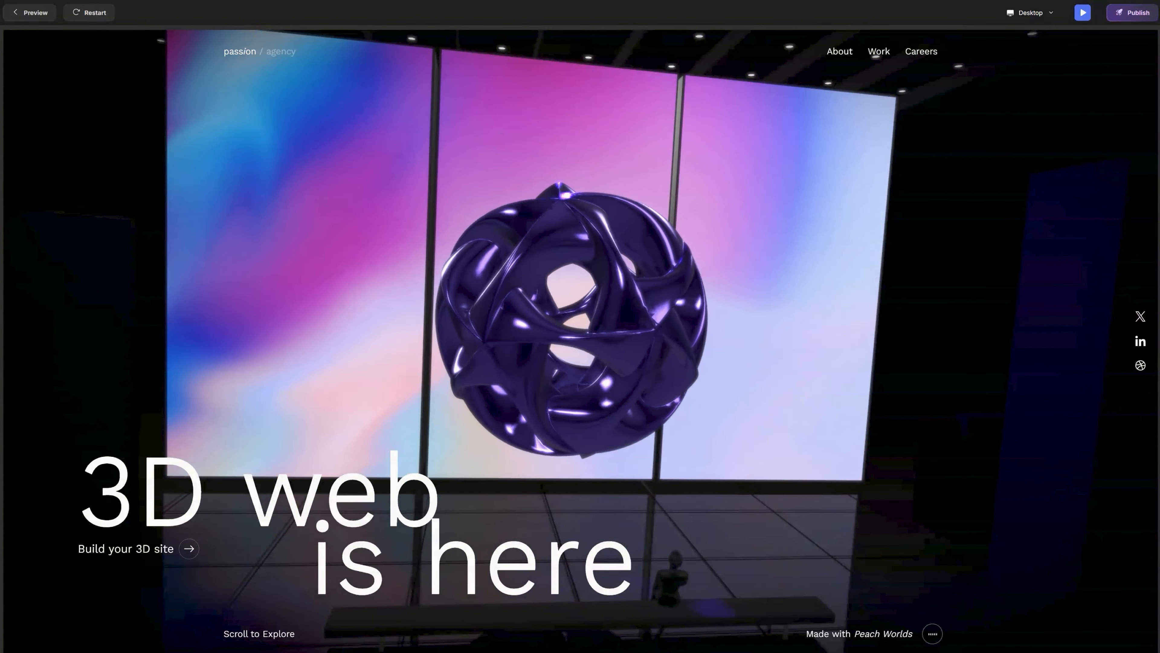
left_click(1082, 12)
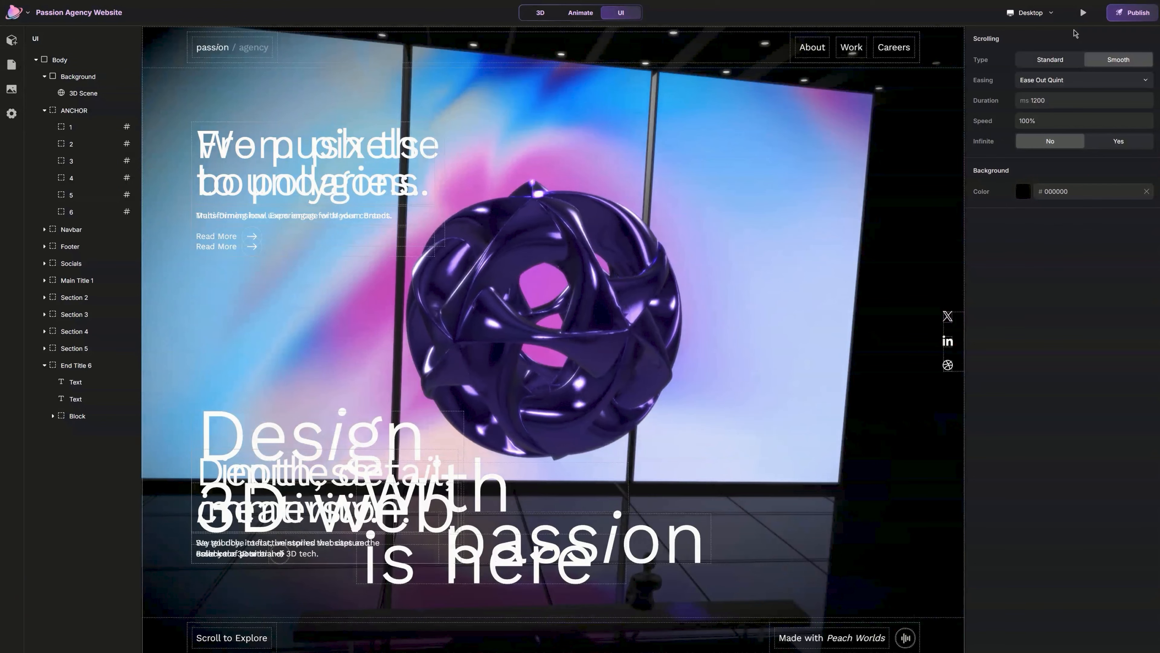
- Publish the update to the staging domain and review the published website's sections from the main title onward
left_click(1146, 10)
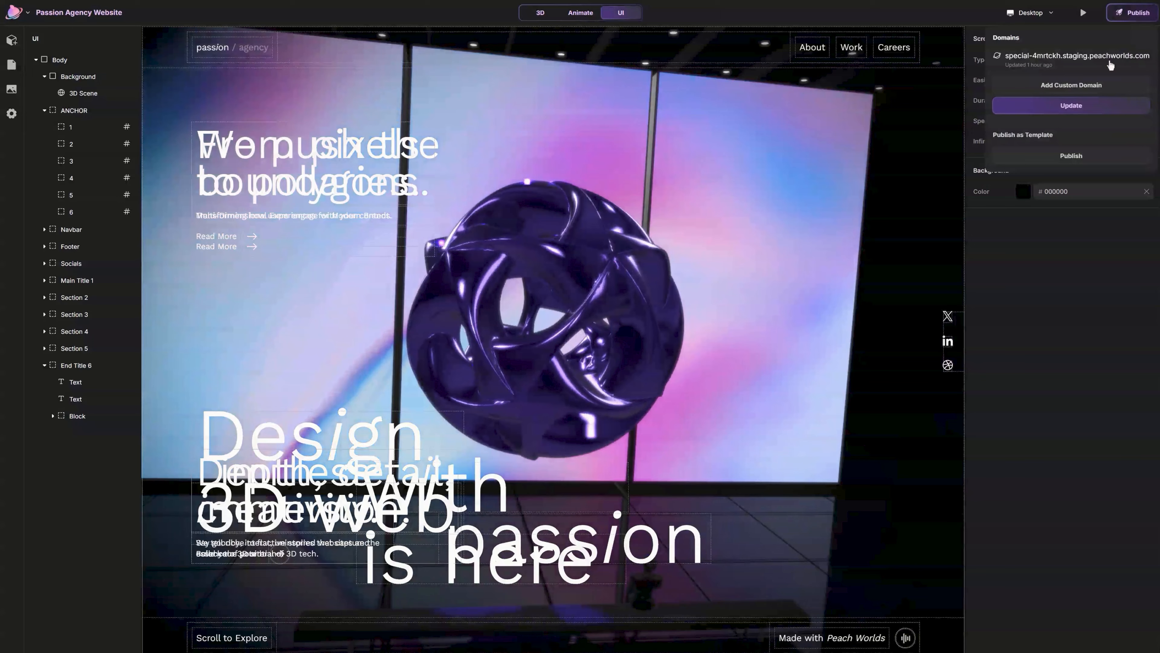
left_click(1070, 107)
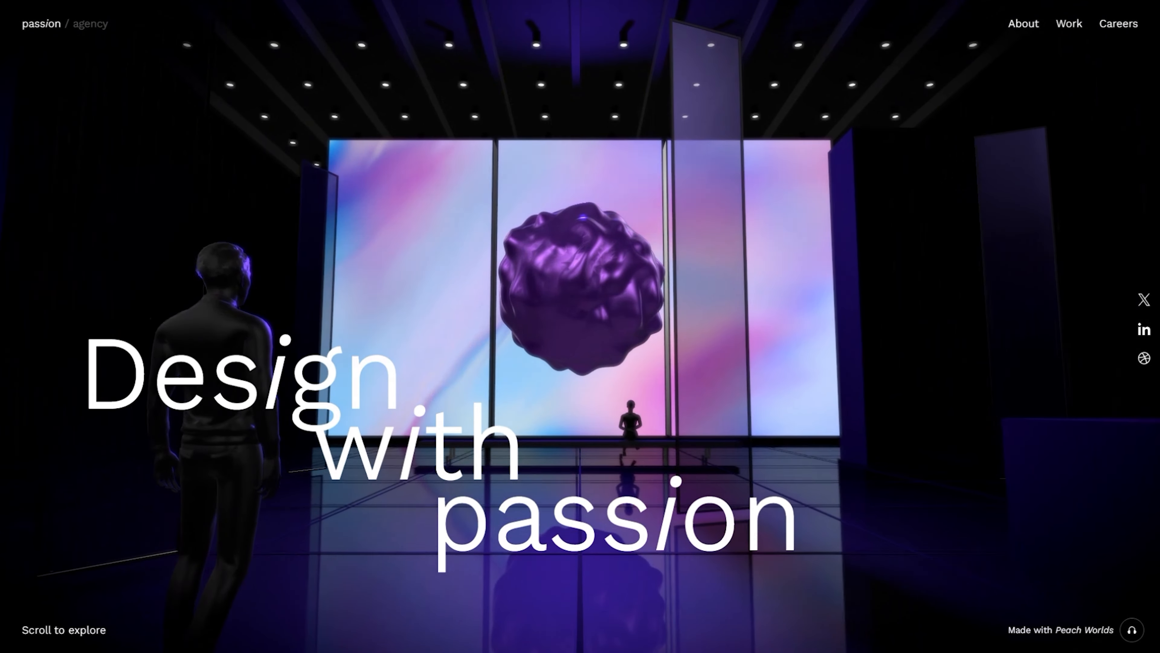
scroll(580, 327, "down", 10)
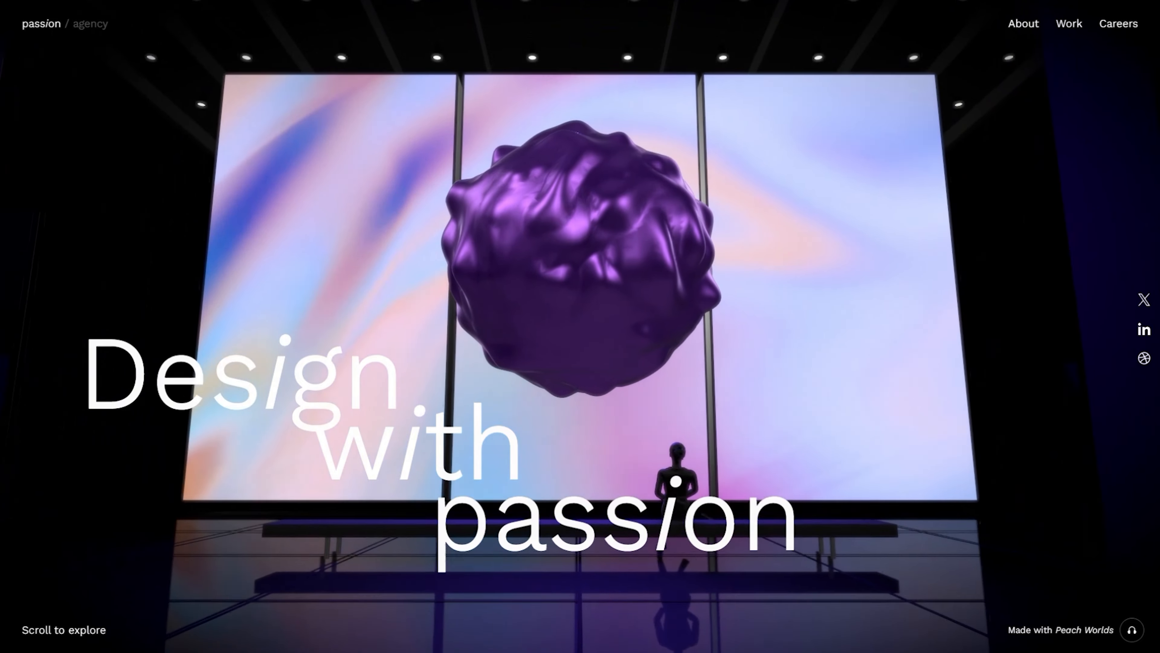
scroll(581, 326, "down", 10)
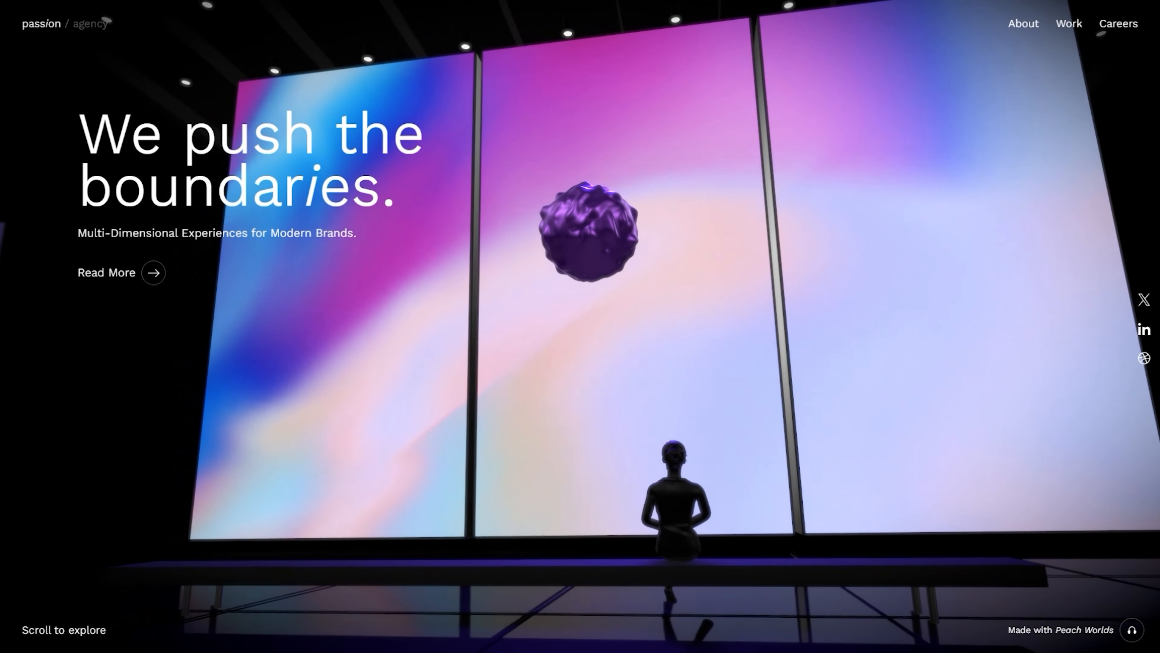
scroll(580, 327, "down", 10)
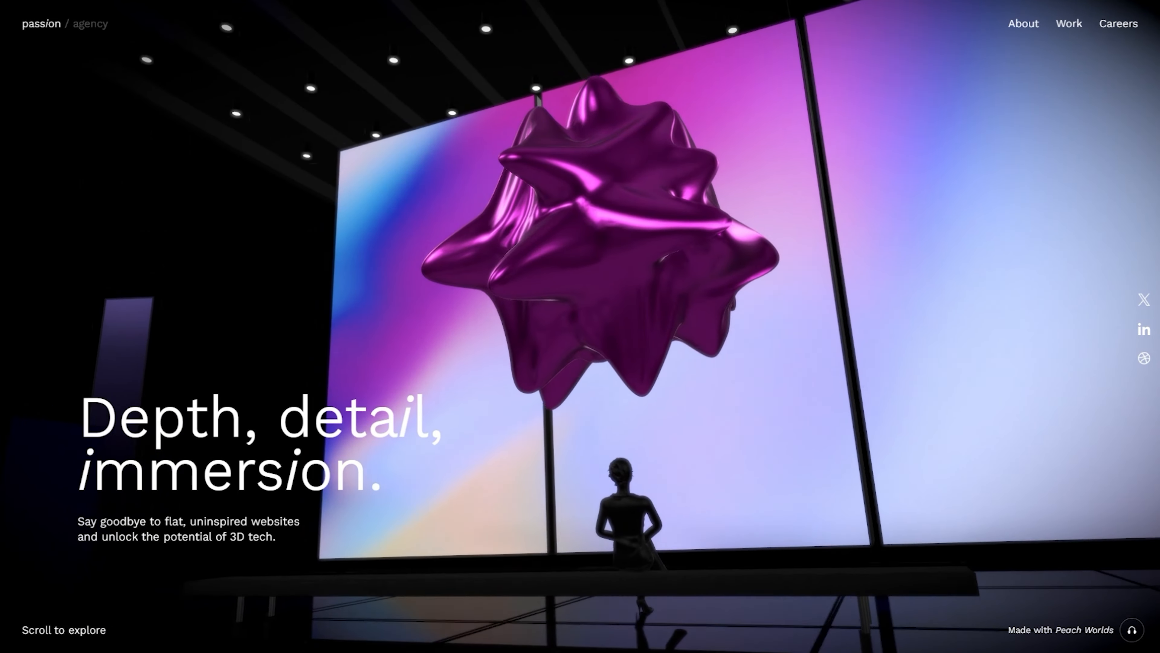
scroll(580, 326, "down", 10)
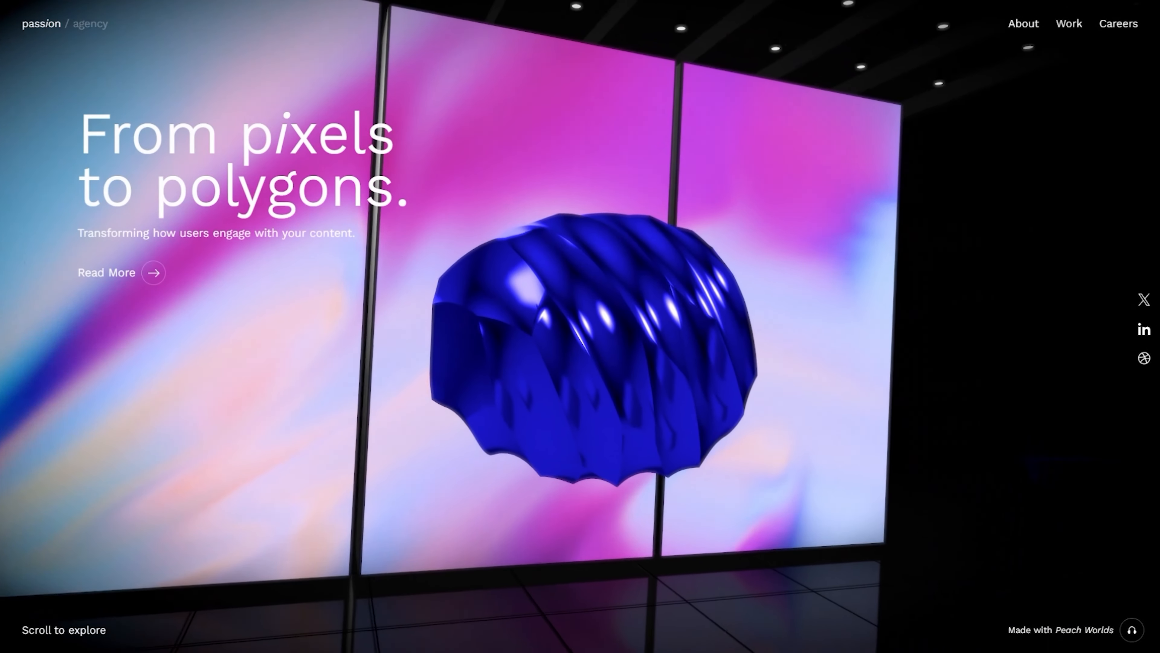
scroll(581, 326, "down", 10)
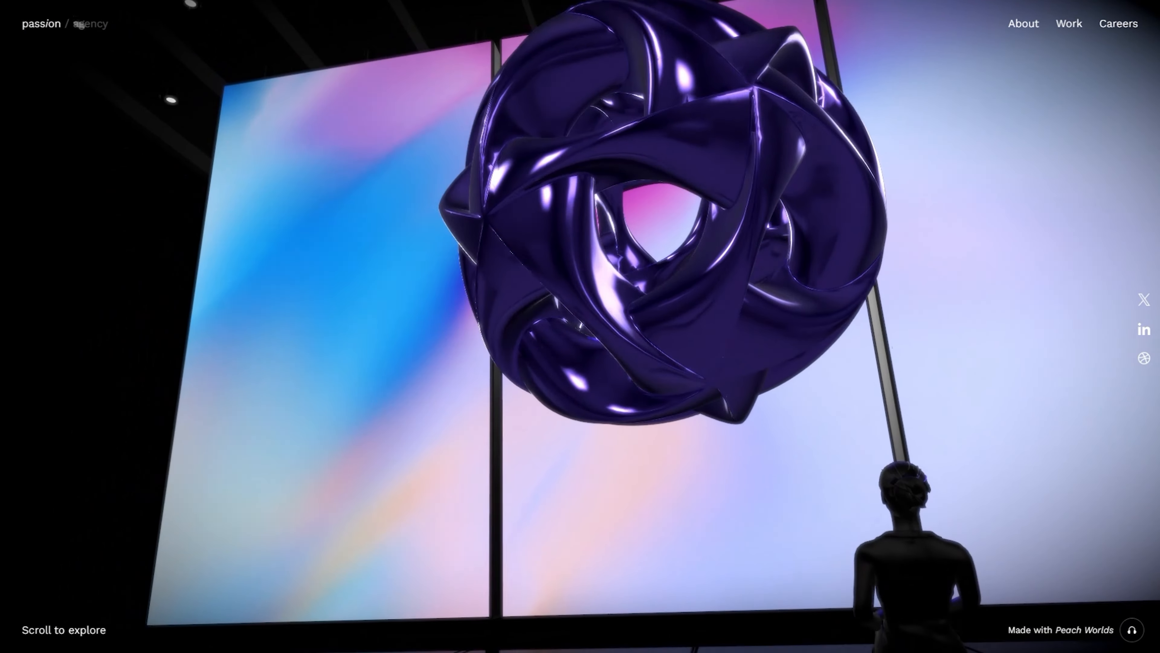
scroll(580, 327, "down", 10)
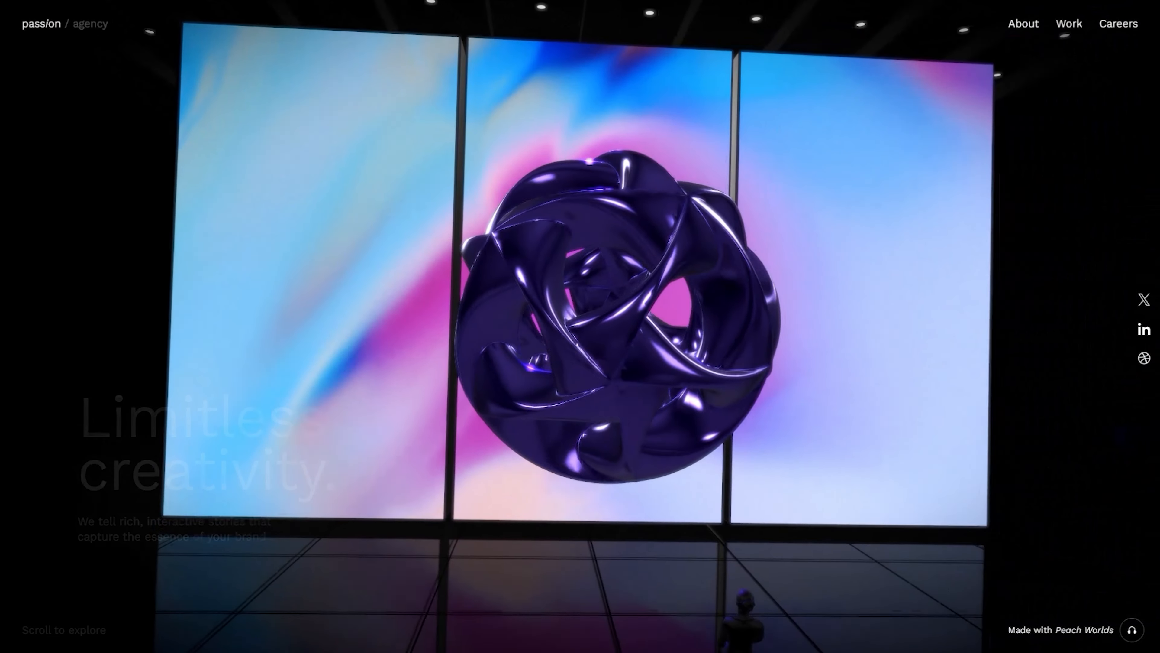